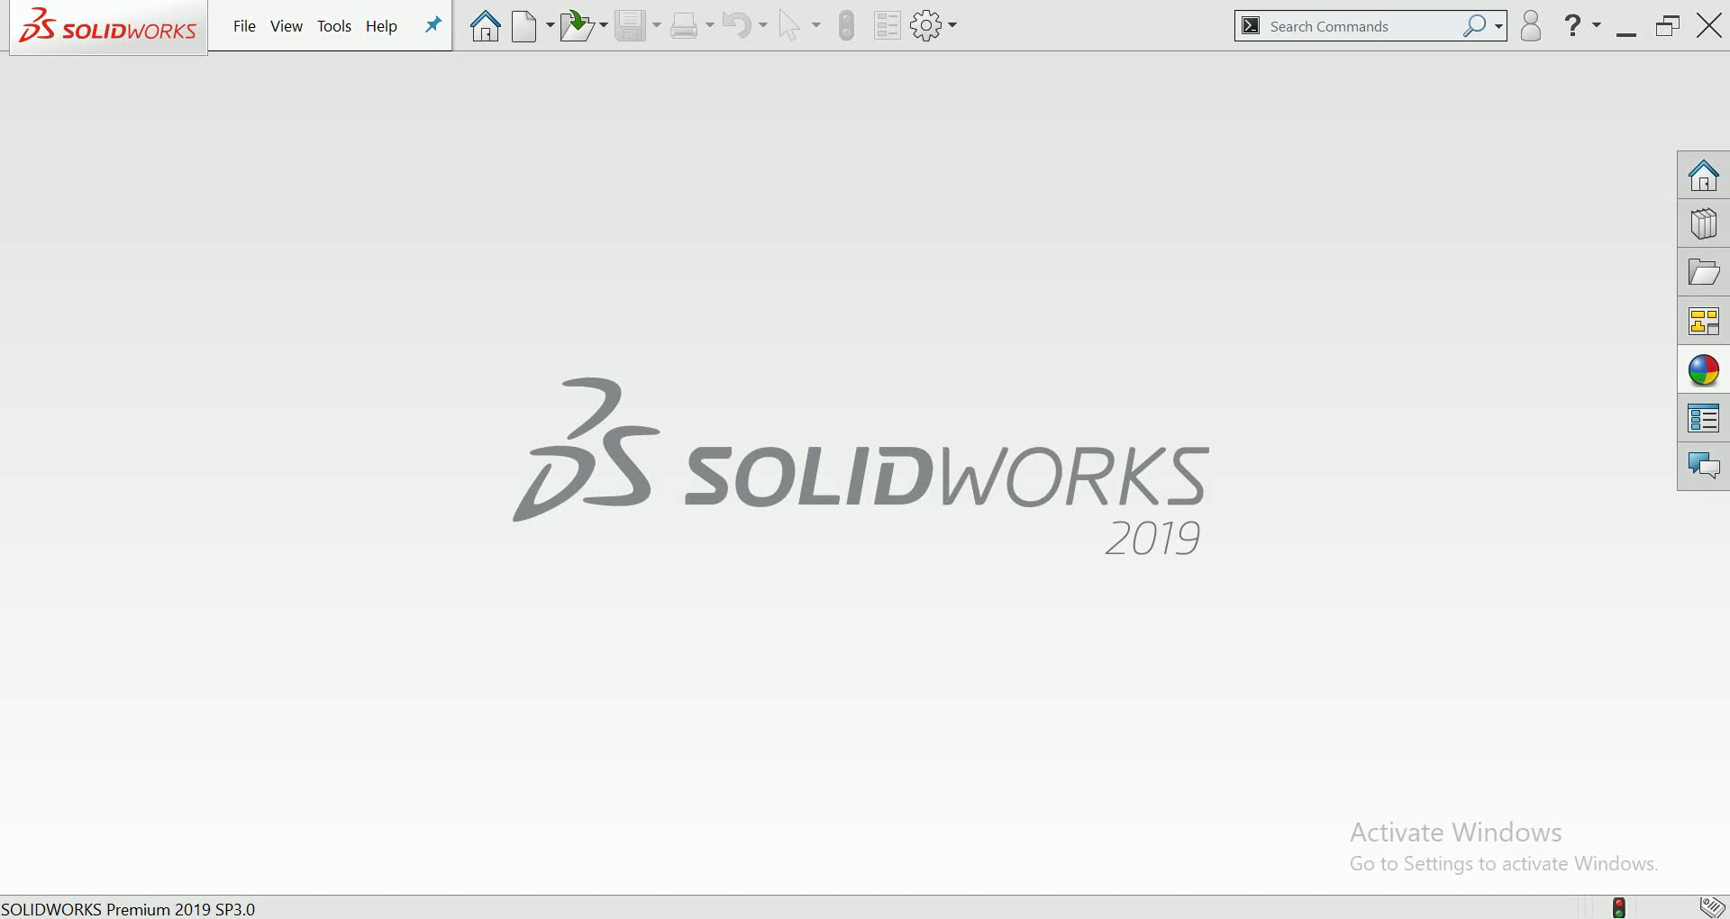
Create a new blank part document, Part4.
left_click(524, 25)
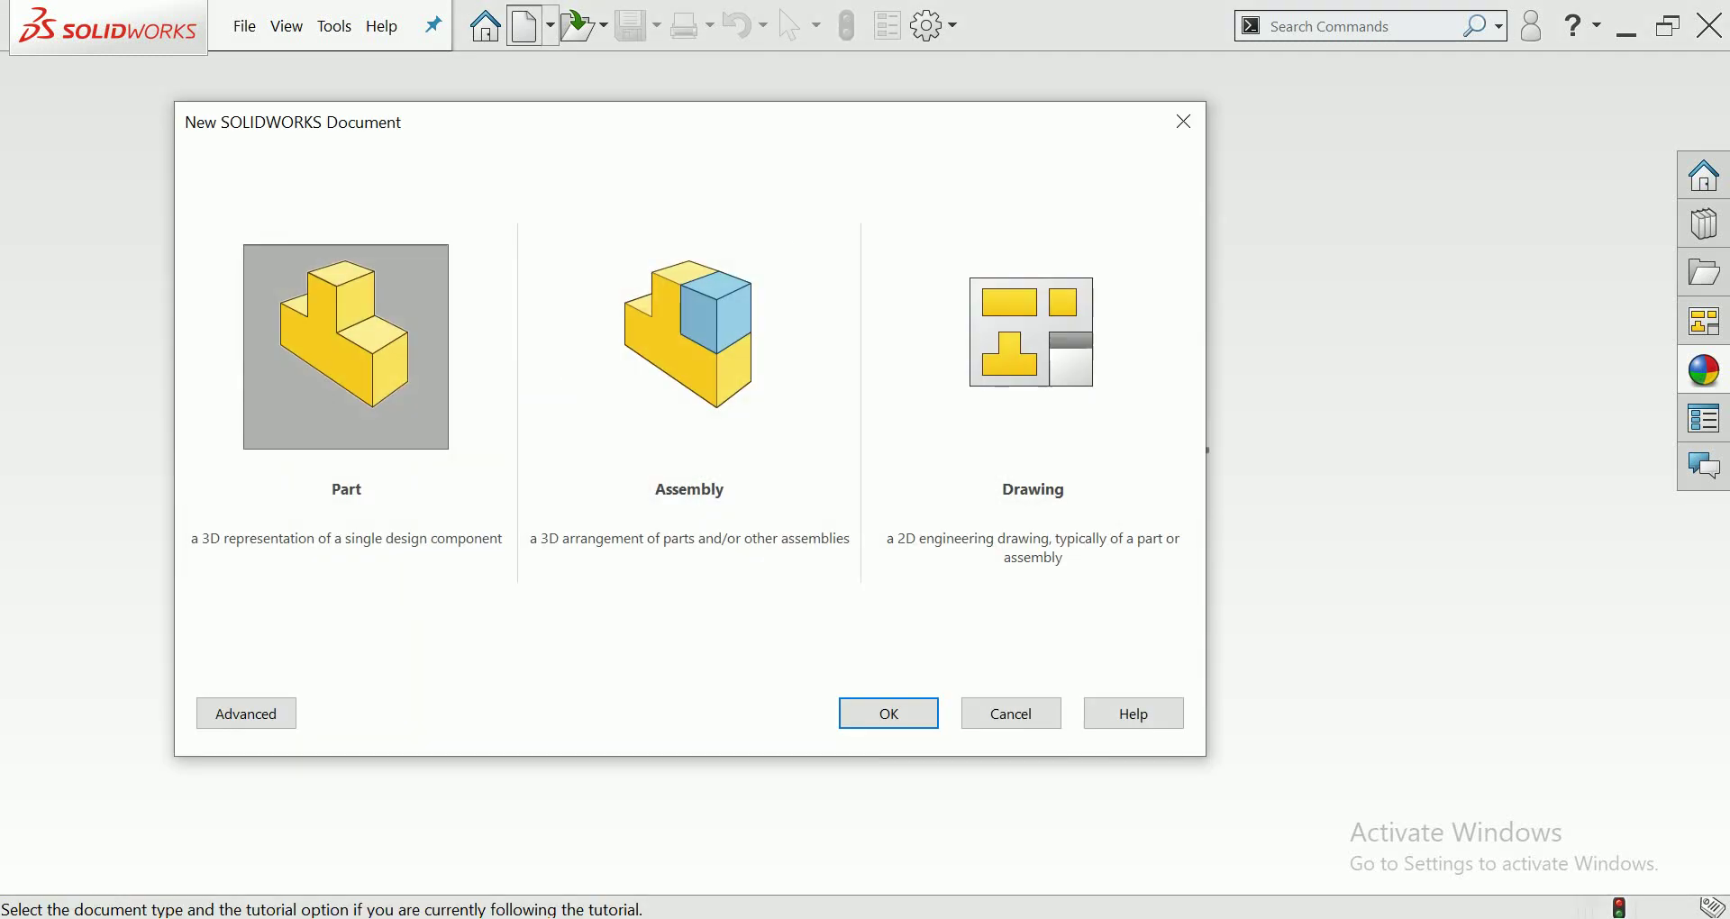
left_click(888, 713)
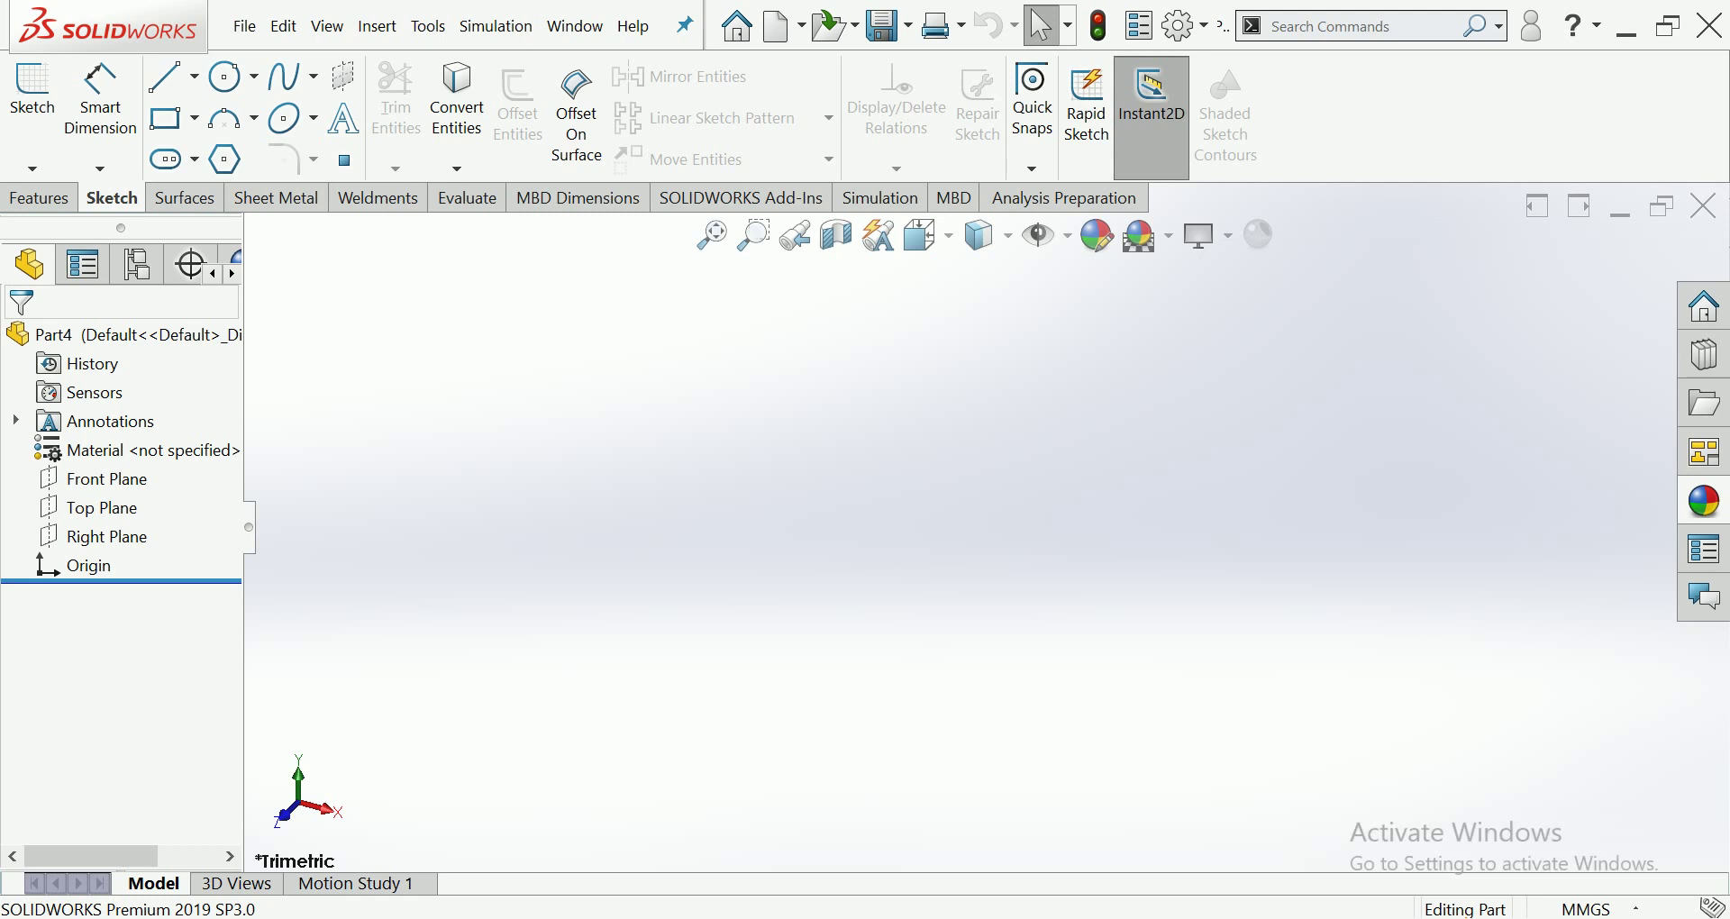
Start a Top Plane sketch with Center Rectangle, placing its centre at the origin.
left_click(99, 507)
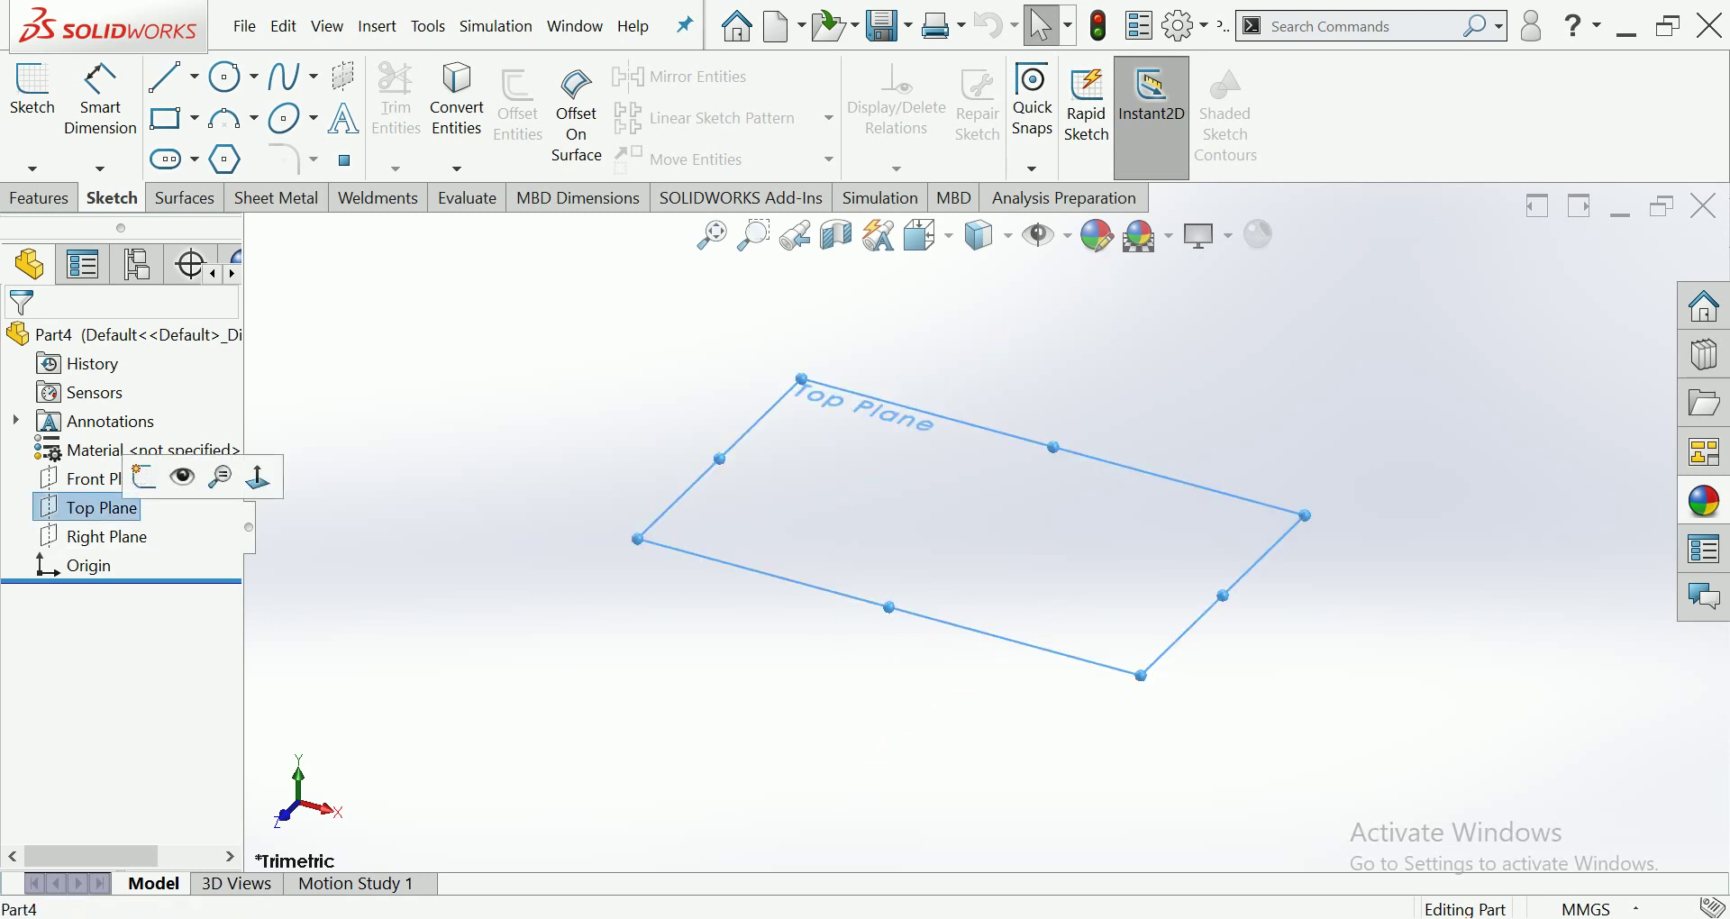
left_click(144, 477)
left_click(168, 118)
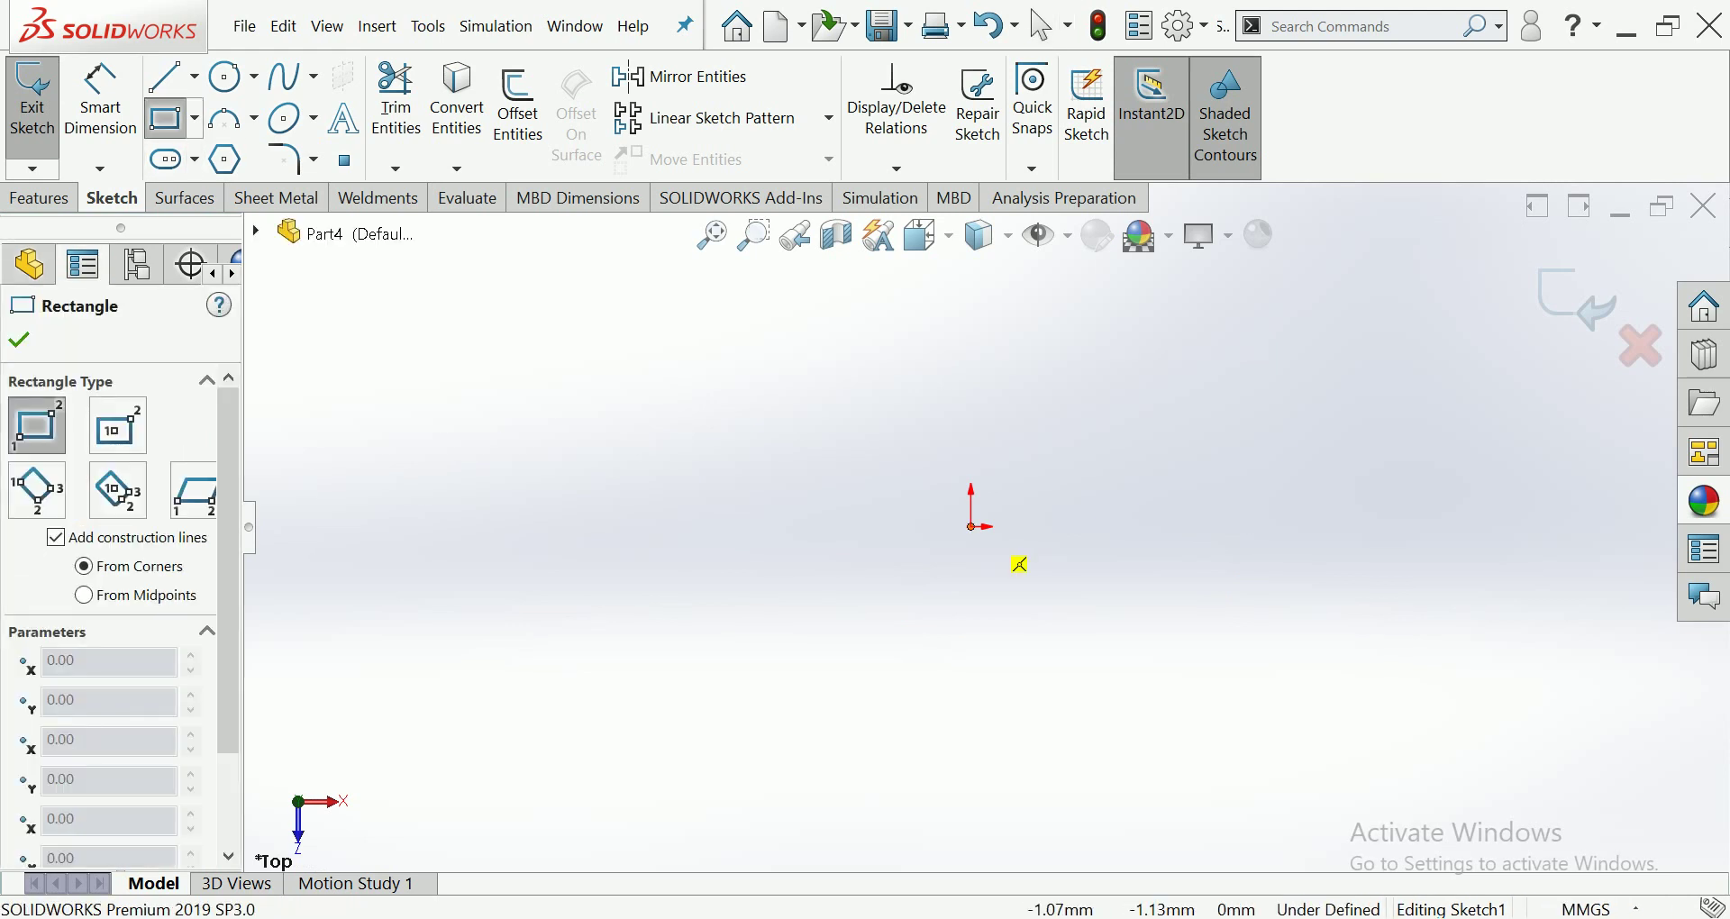
left_click(970, 526)
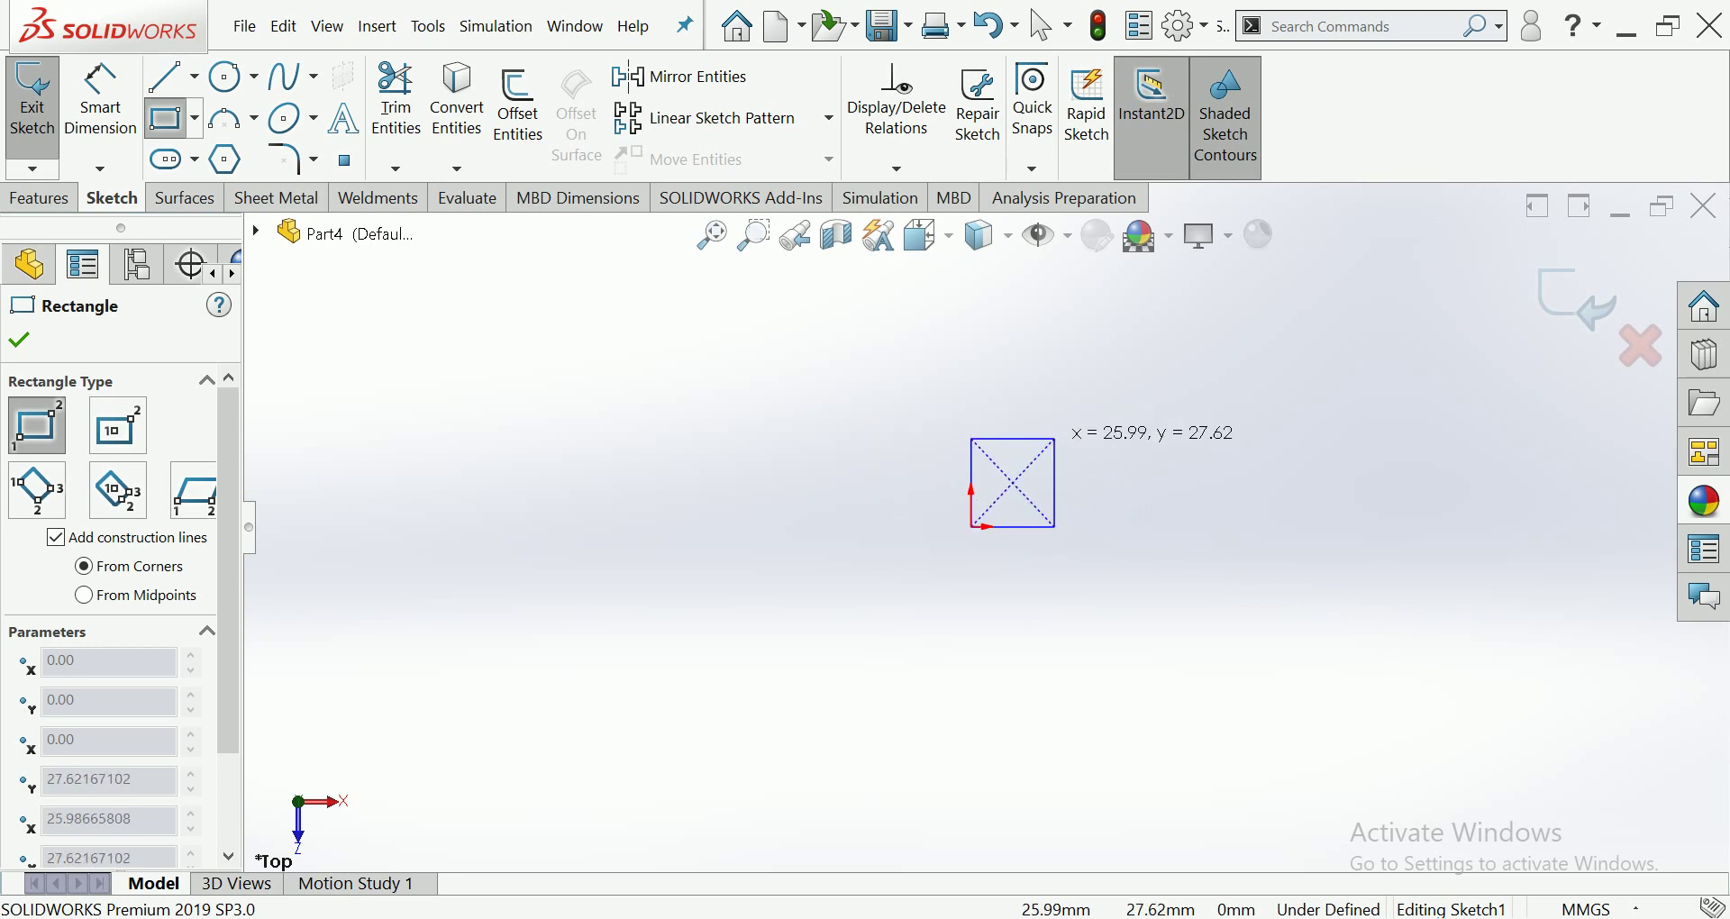
left_click(118, 425)
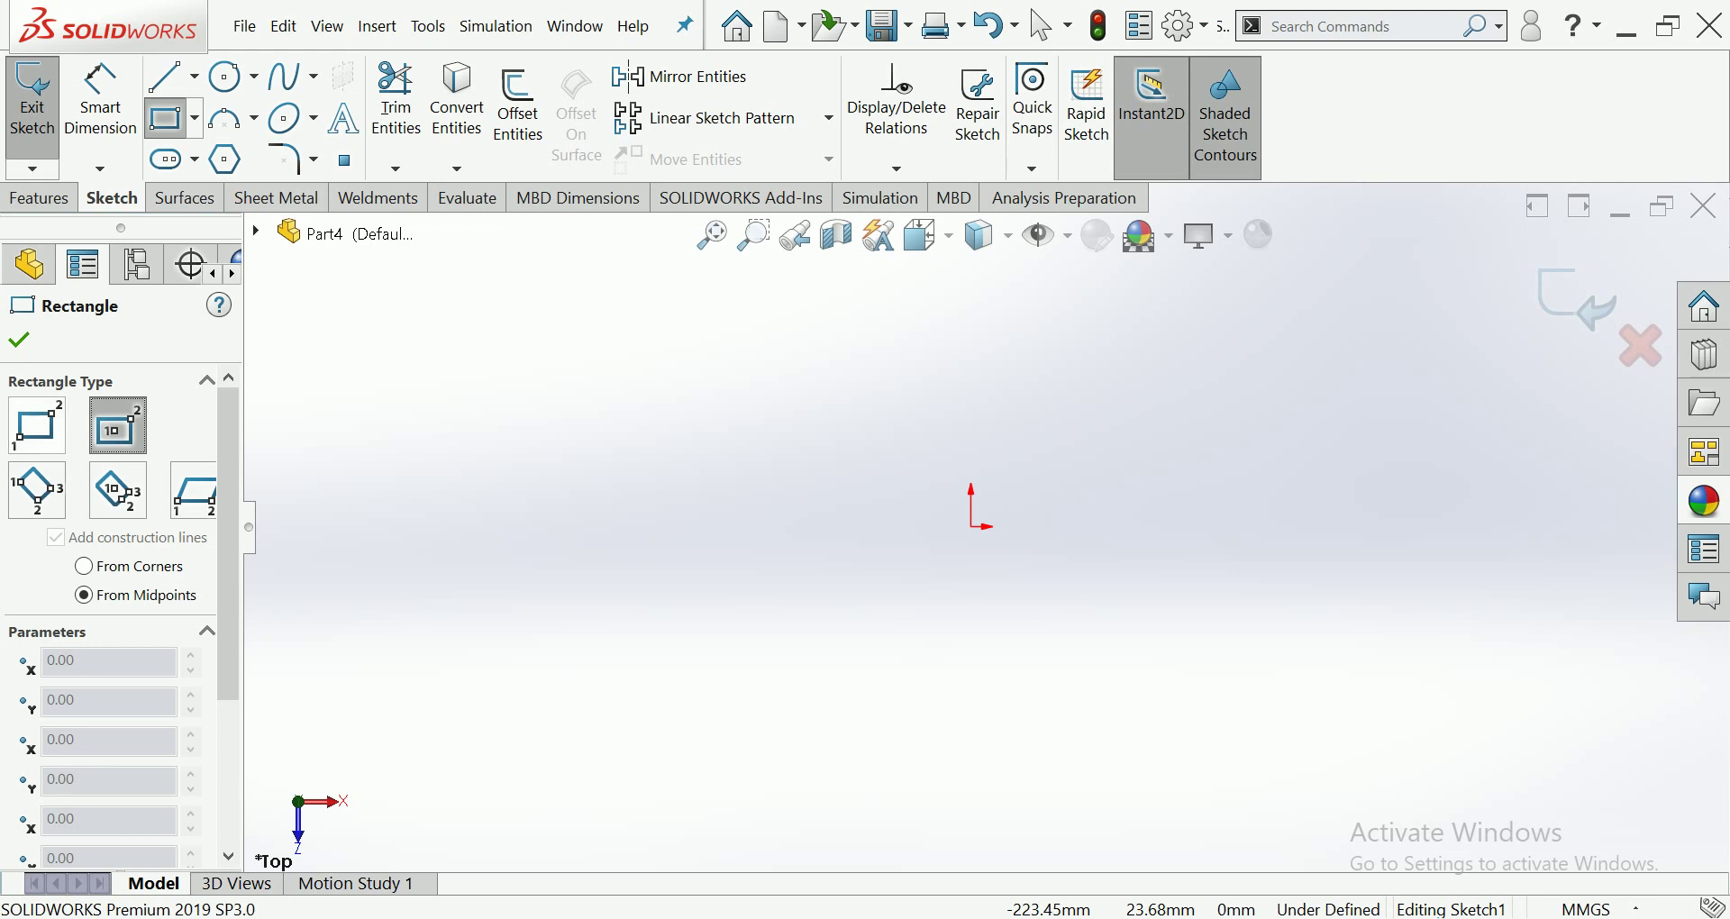
middle_click_drag(974, 509, 924, 556, "ctrl")
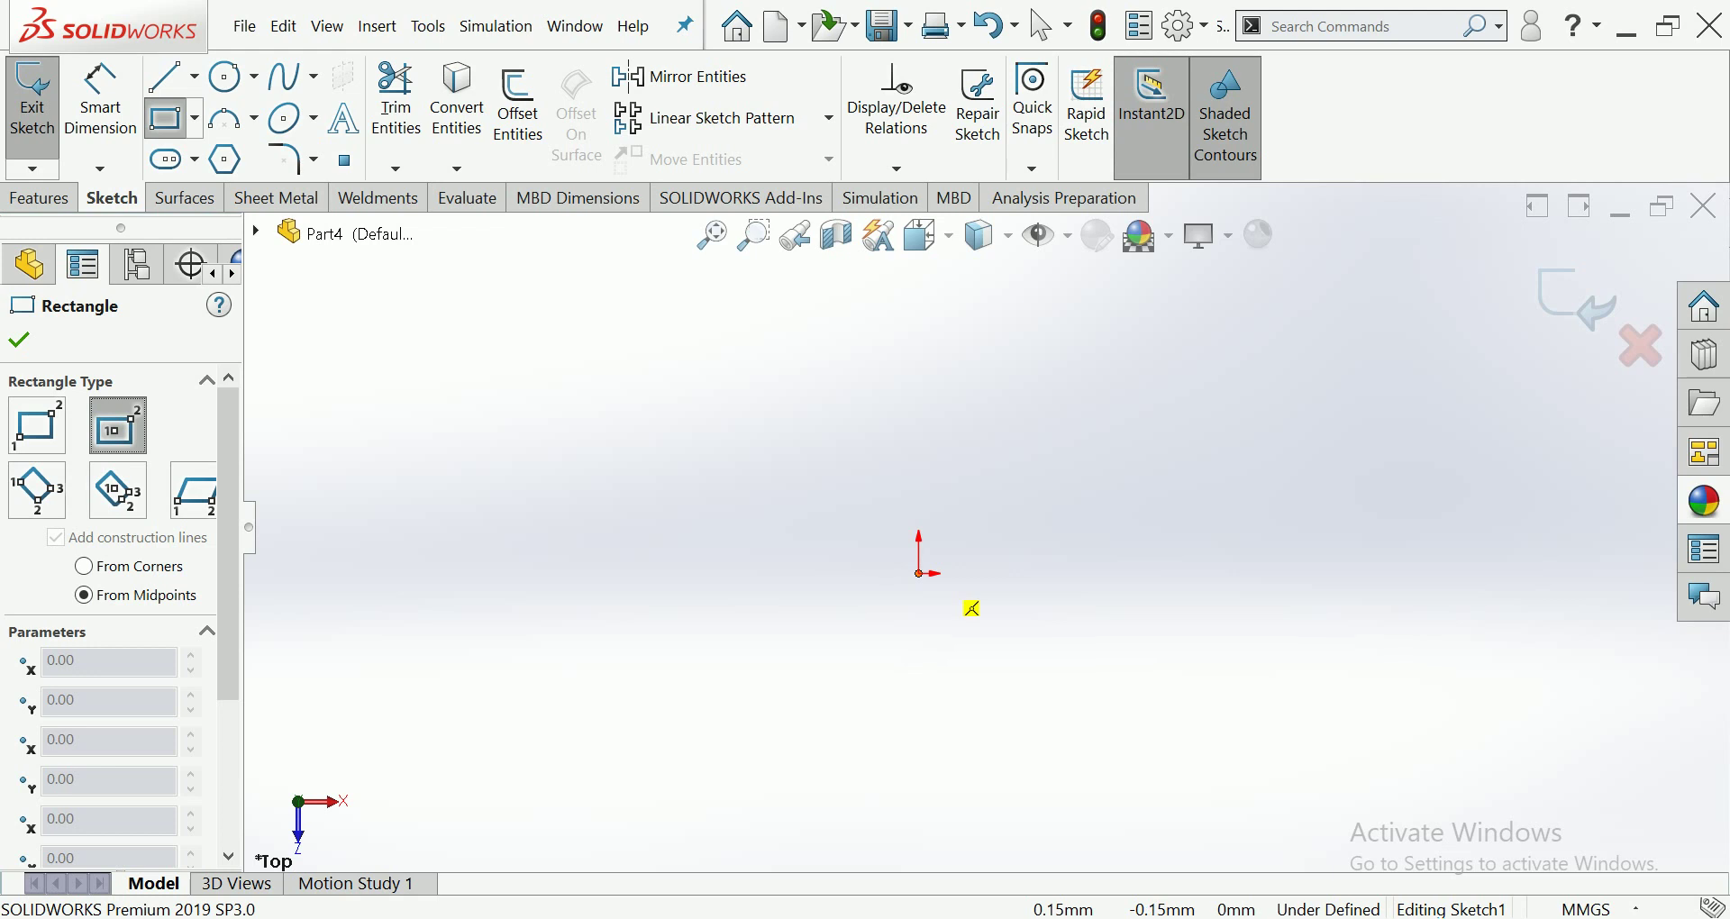
left_click(919, 573)
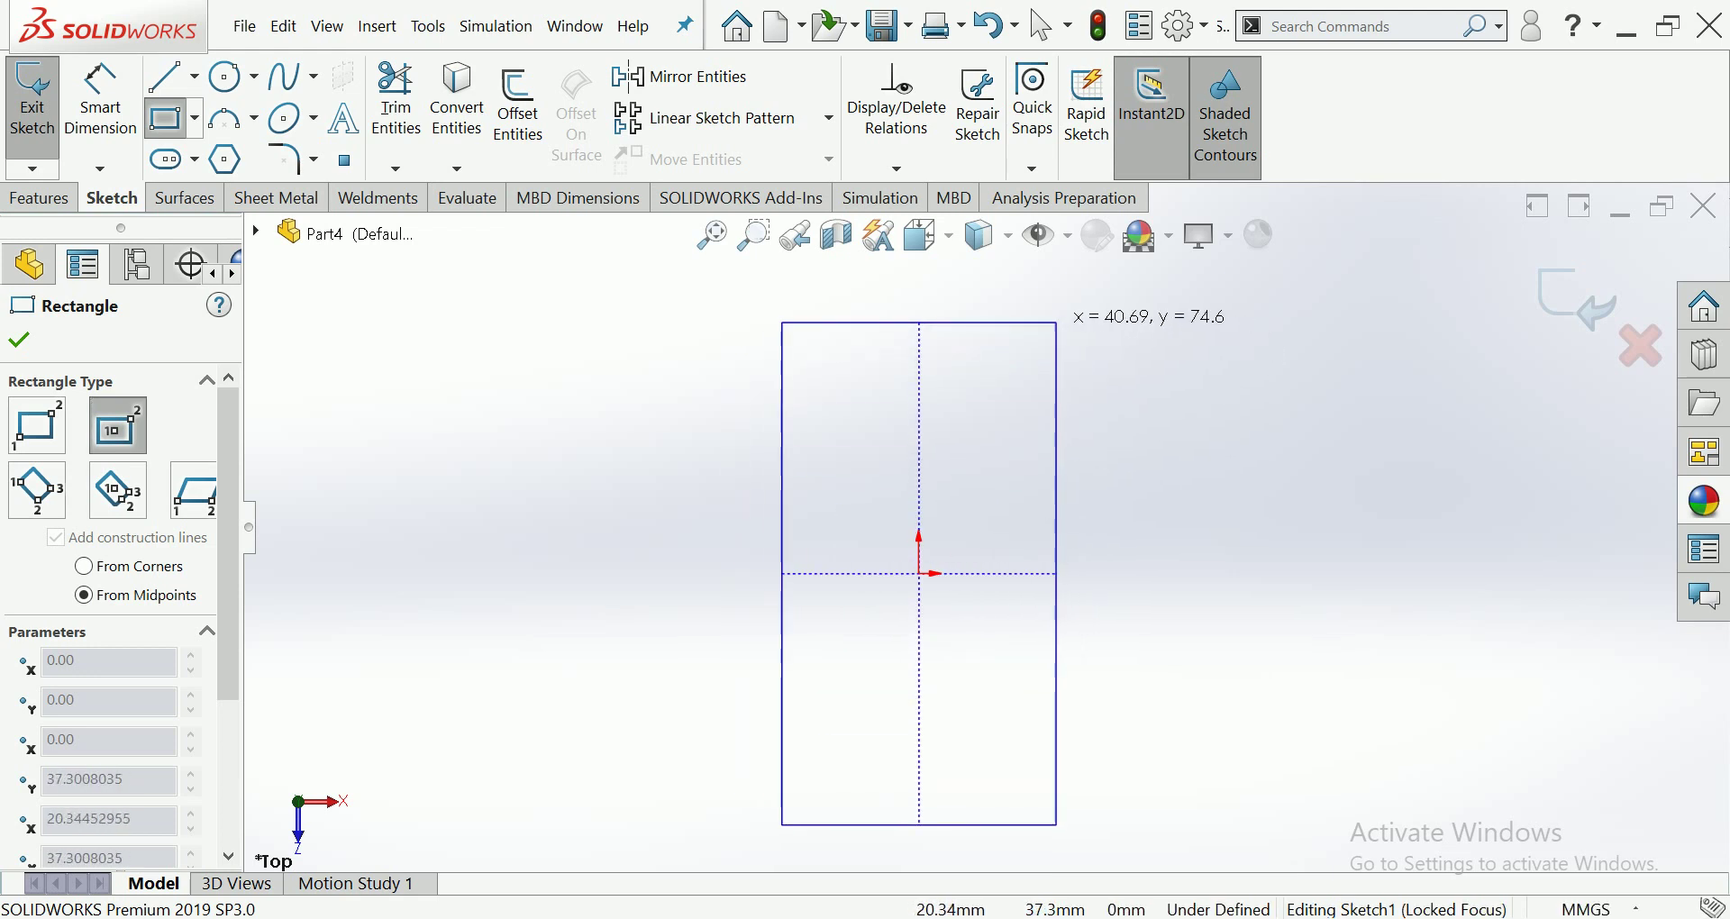
Finish the centre rectangle and dimension it 250 mm high and 120 mm wide.
left_click(1065, 335)
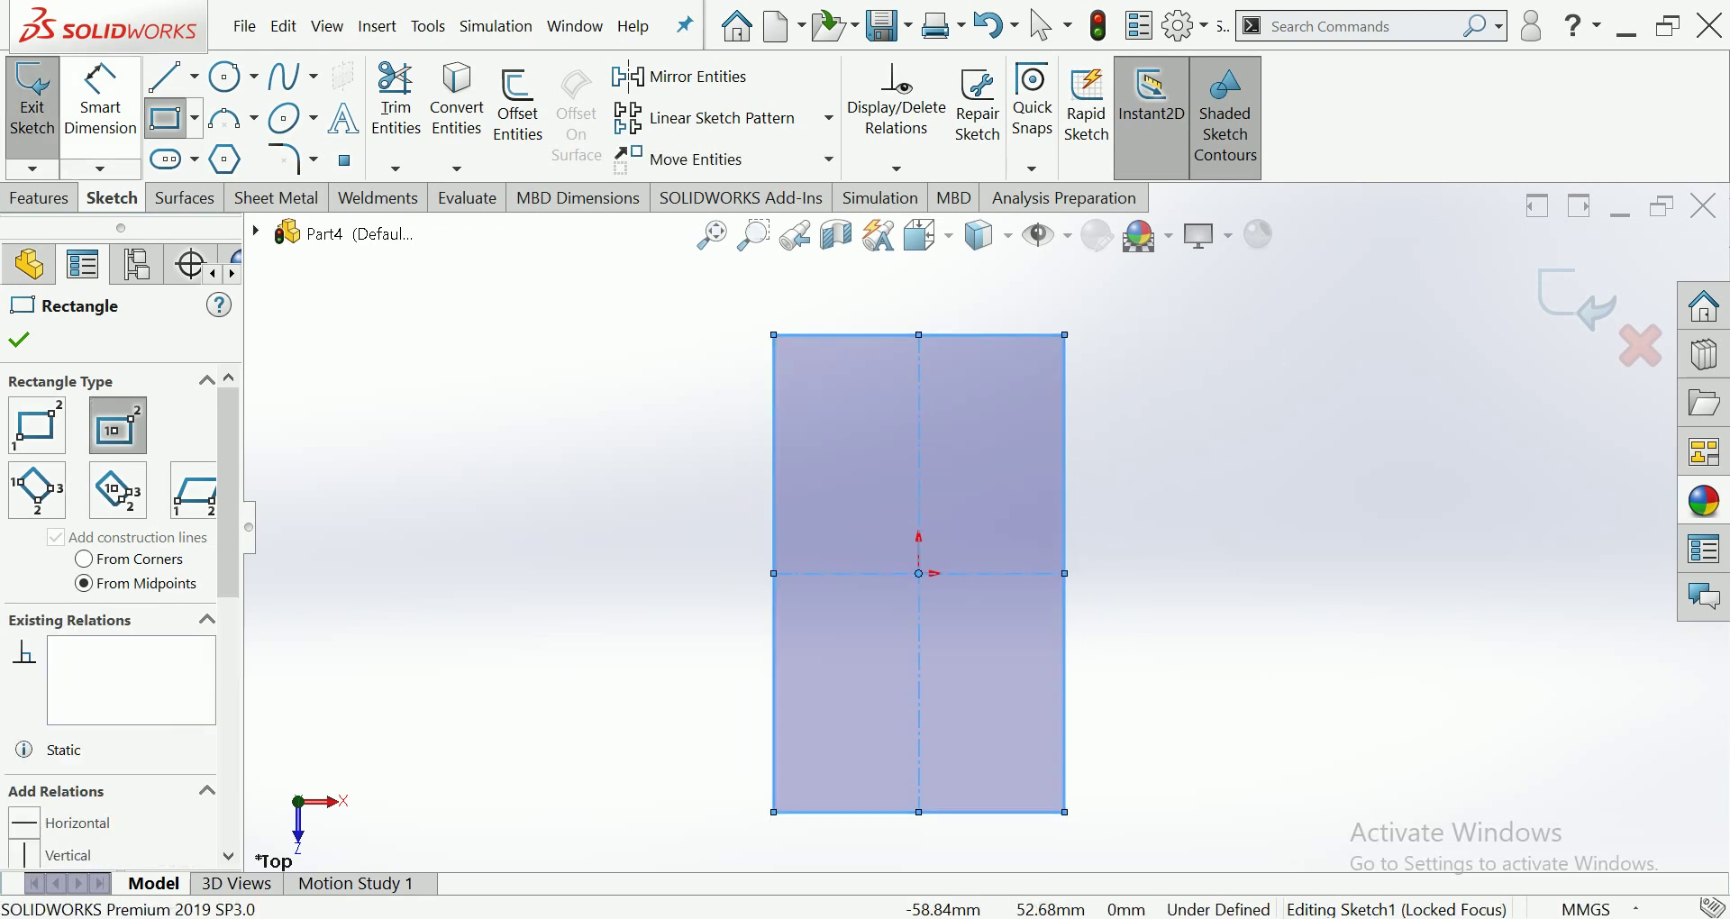
key("Escape")
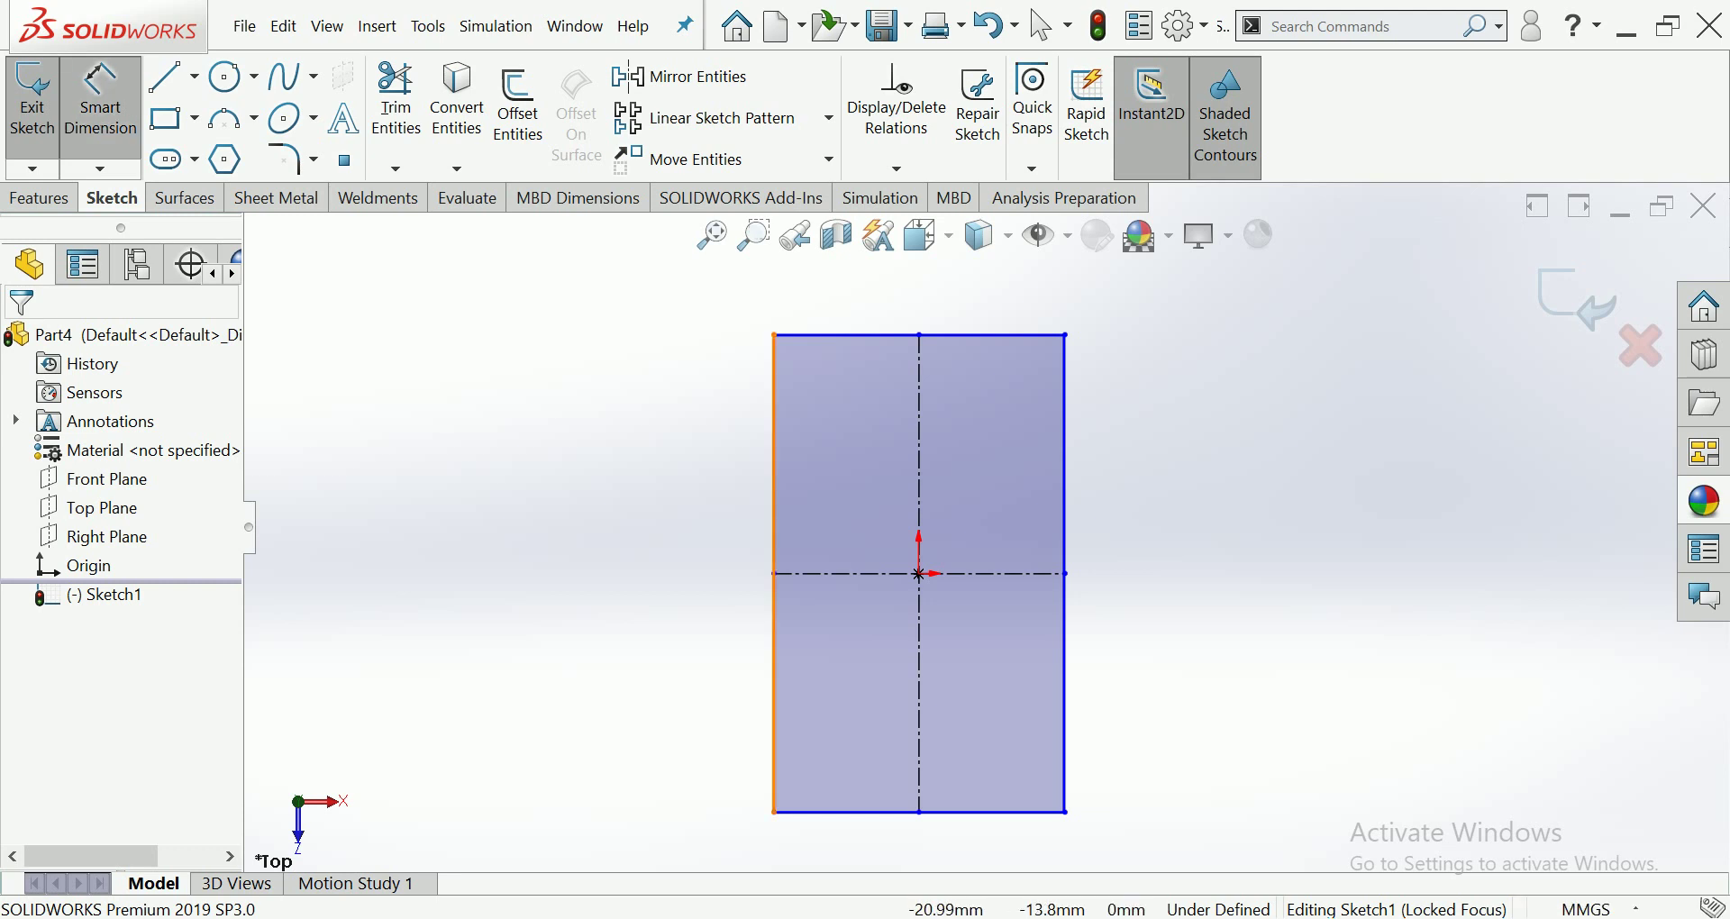
left_click(774, 648)
left_click(723, 536)
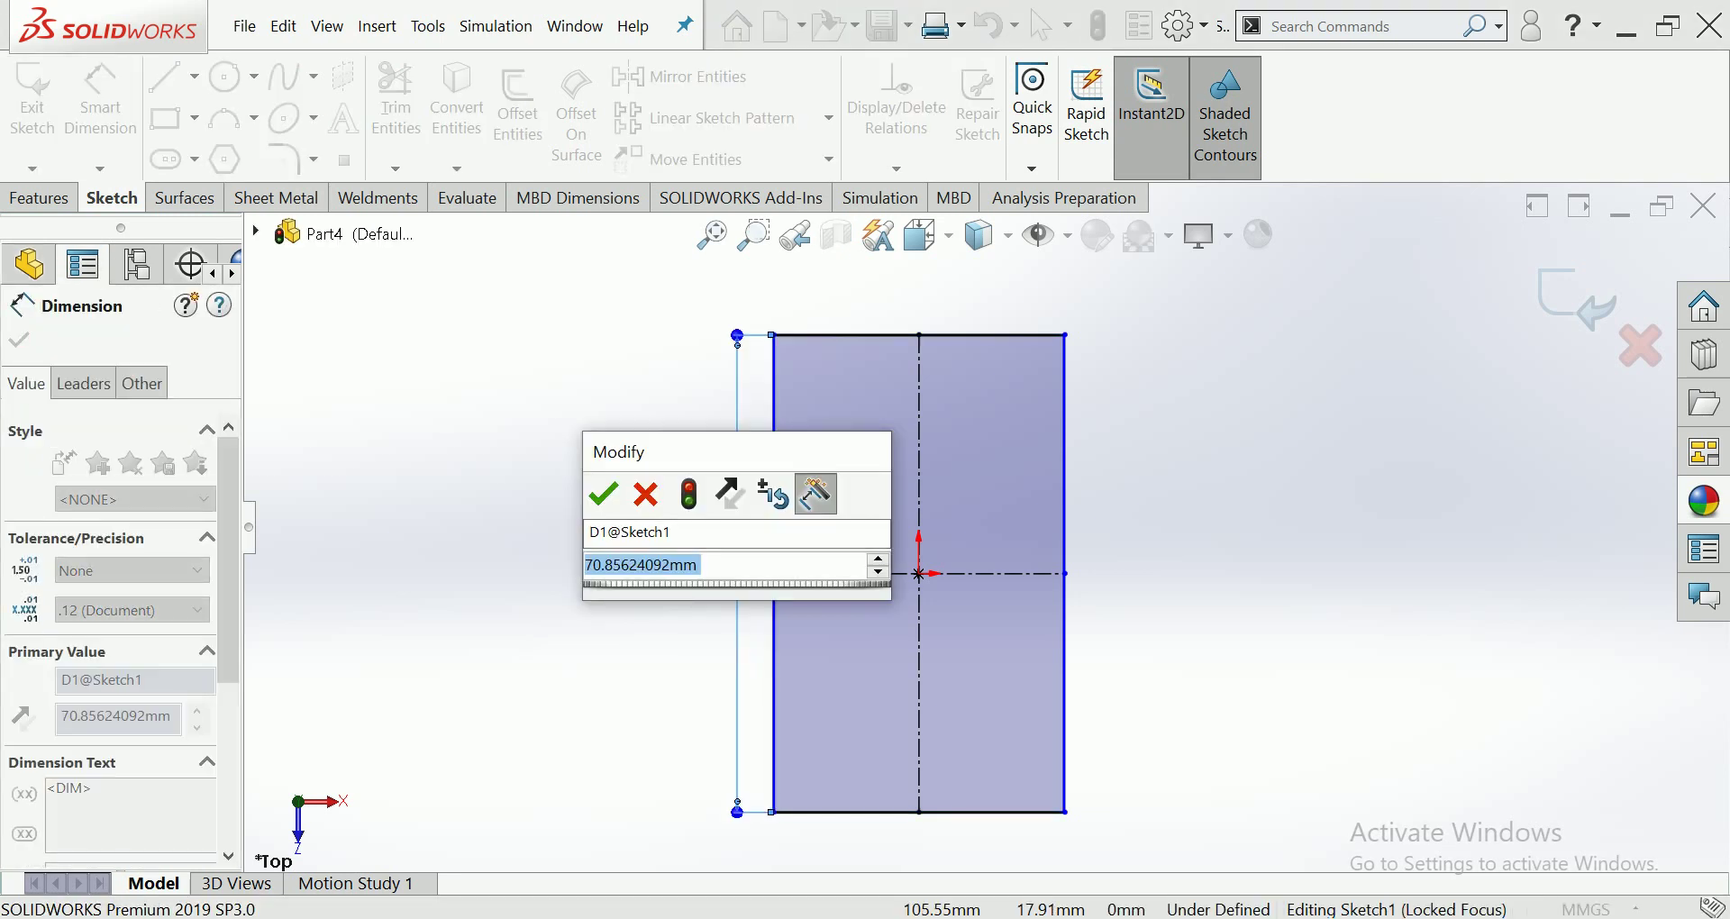
type("250")
key("Return")
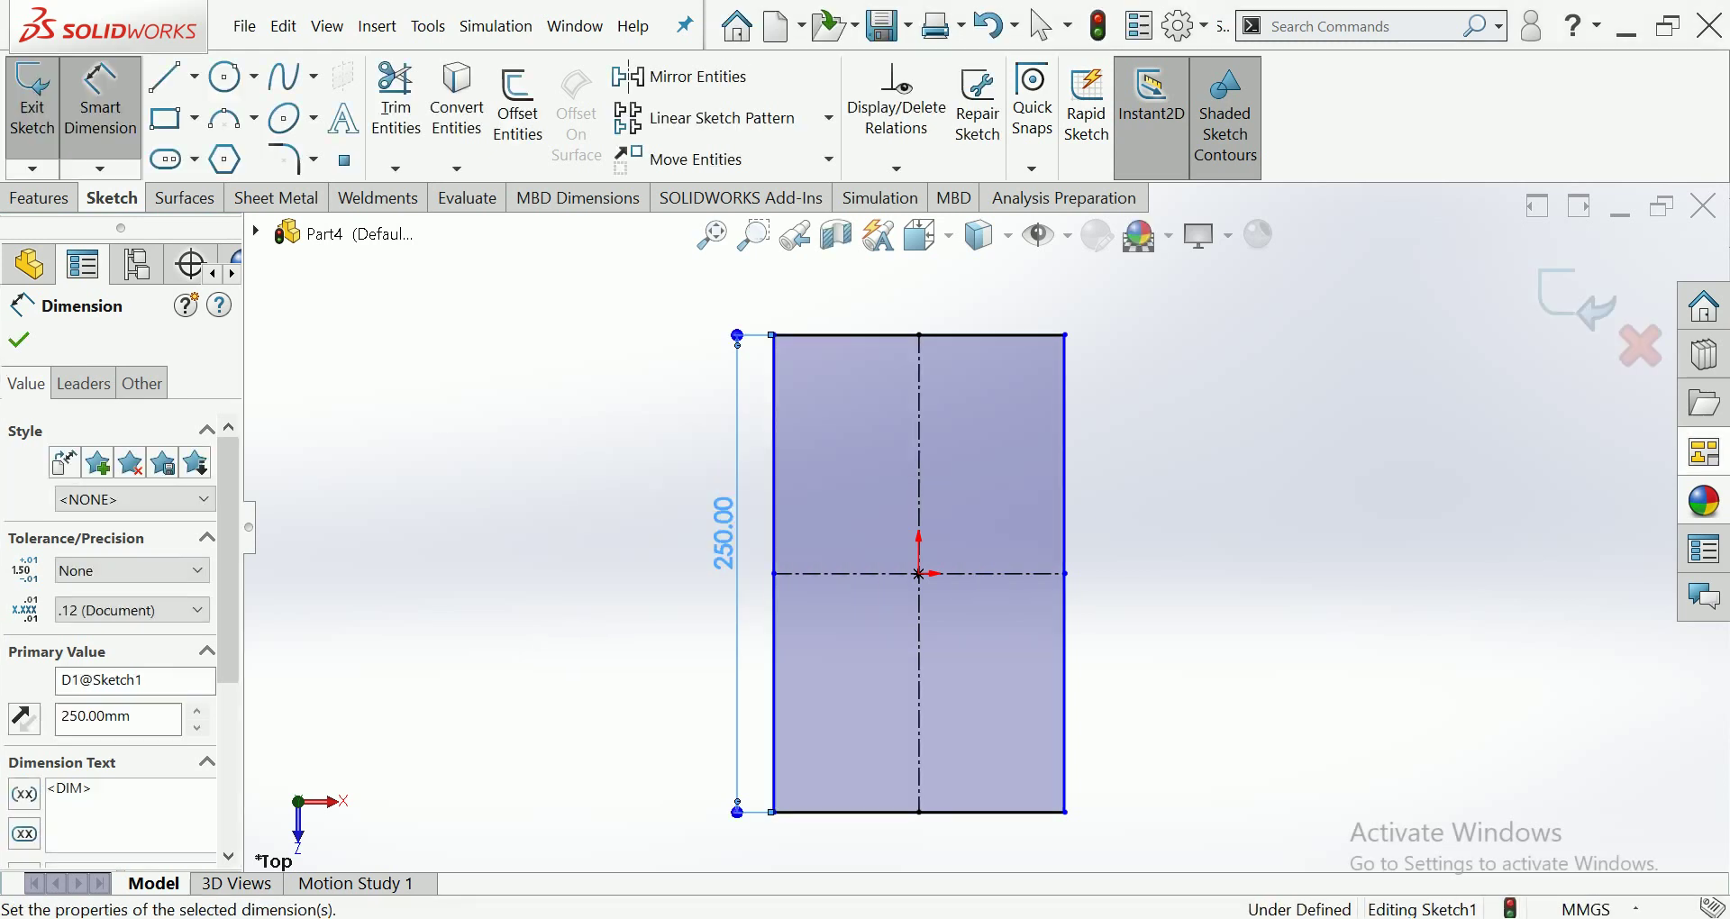
left_click(962, 813)
left_click(874, 850)
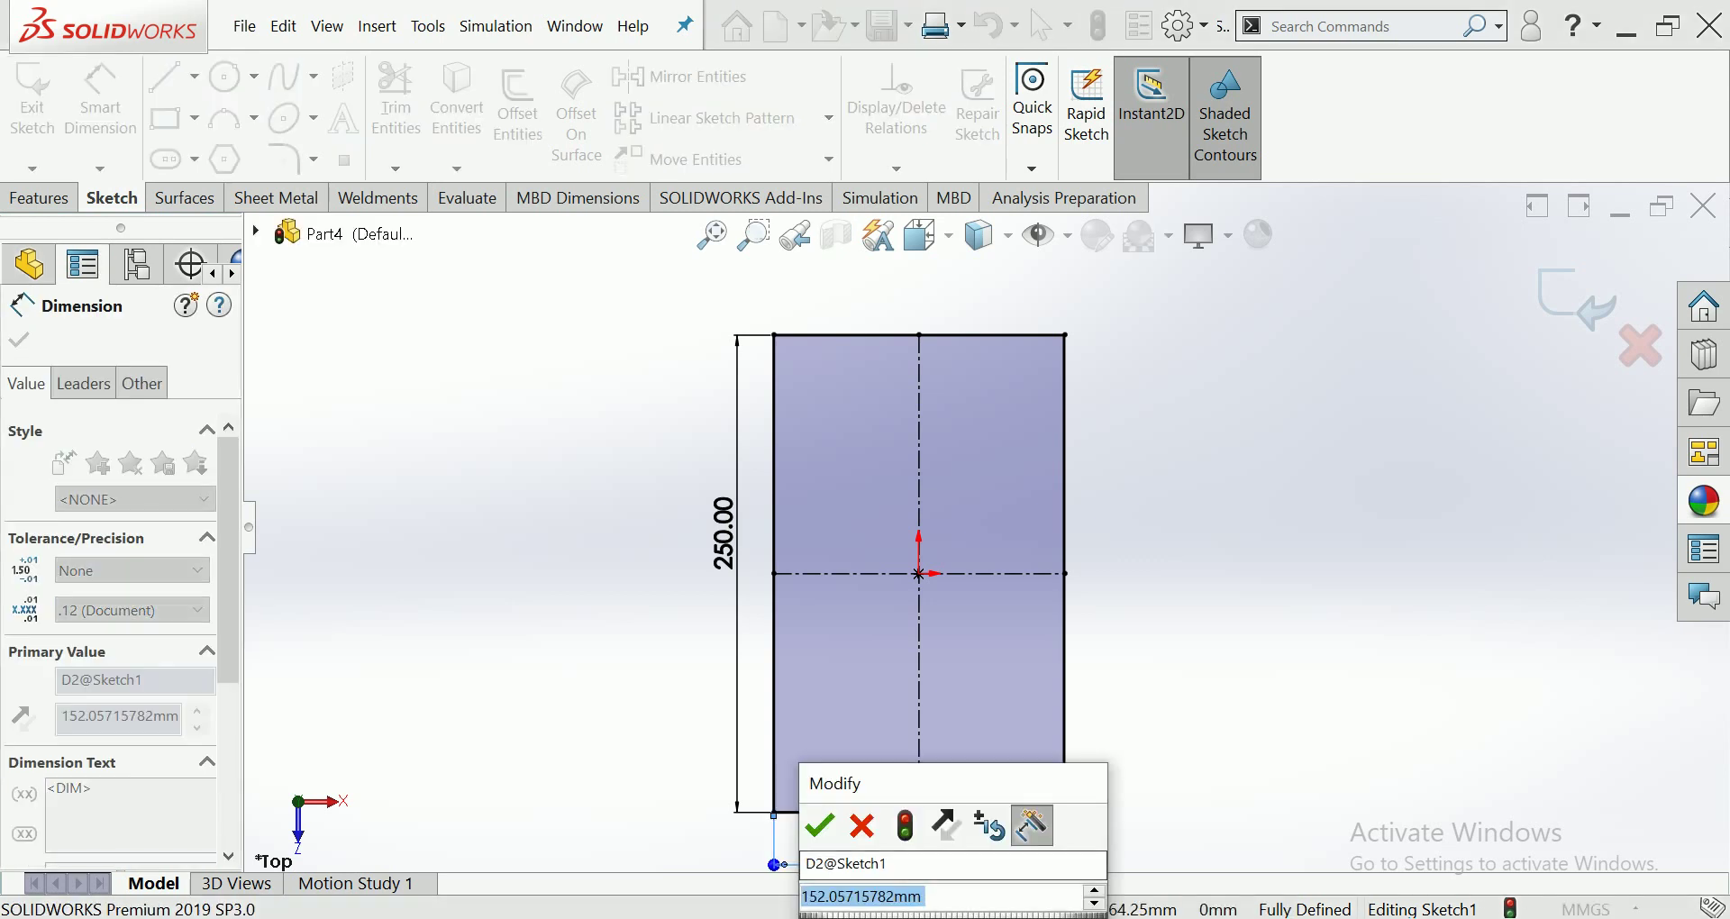
type("120")
key("Return")
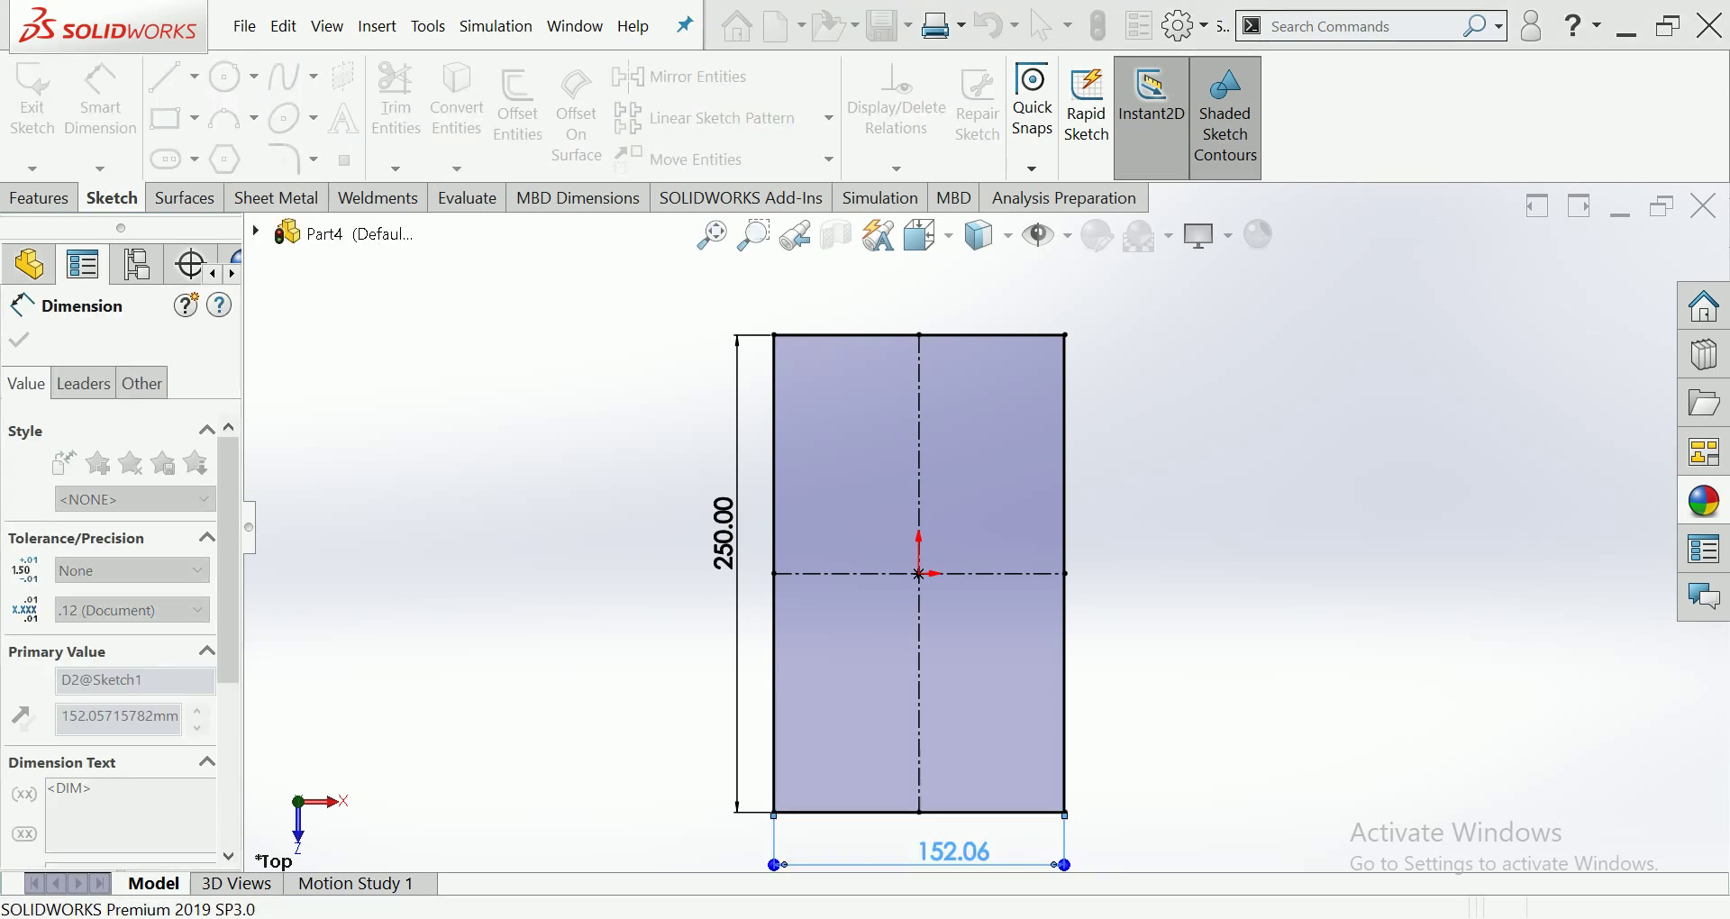
key("Escape")
Change the rectangle's width dimension from 120 to 150 mm.
scroll(988, 528, "up", 1)
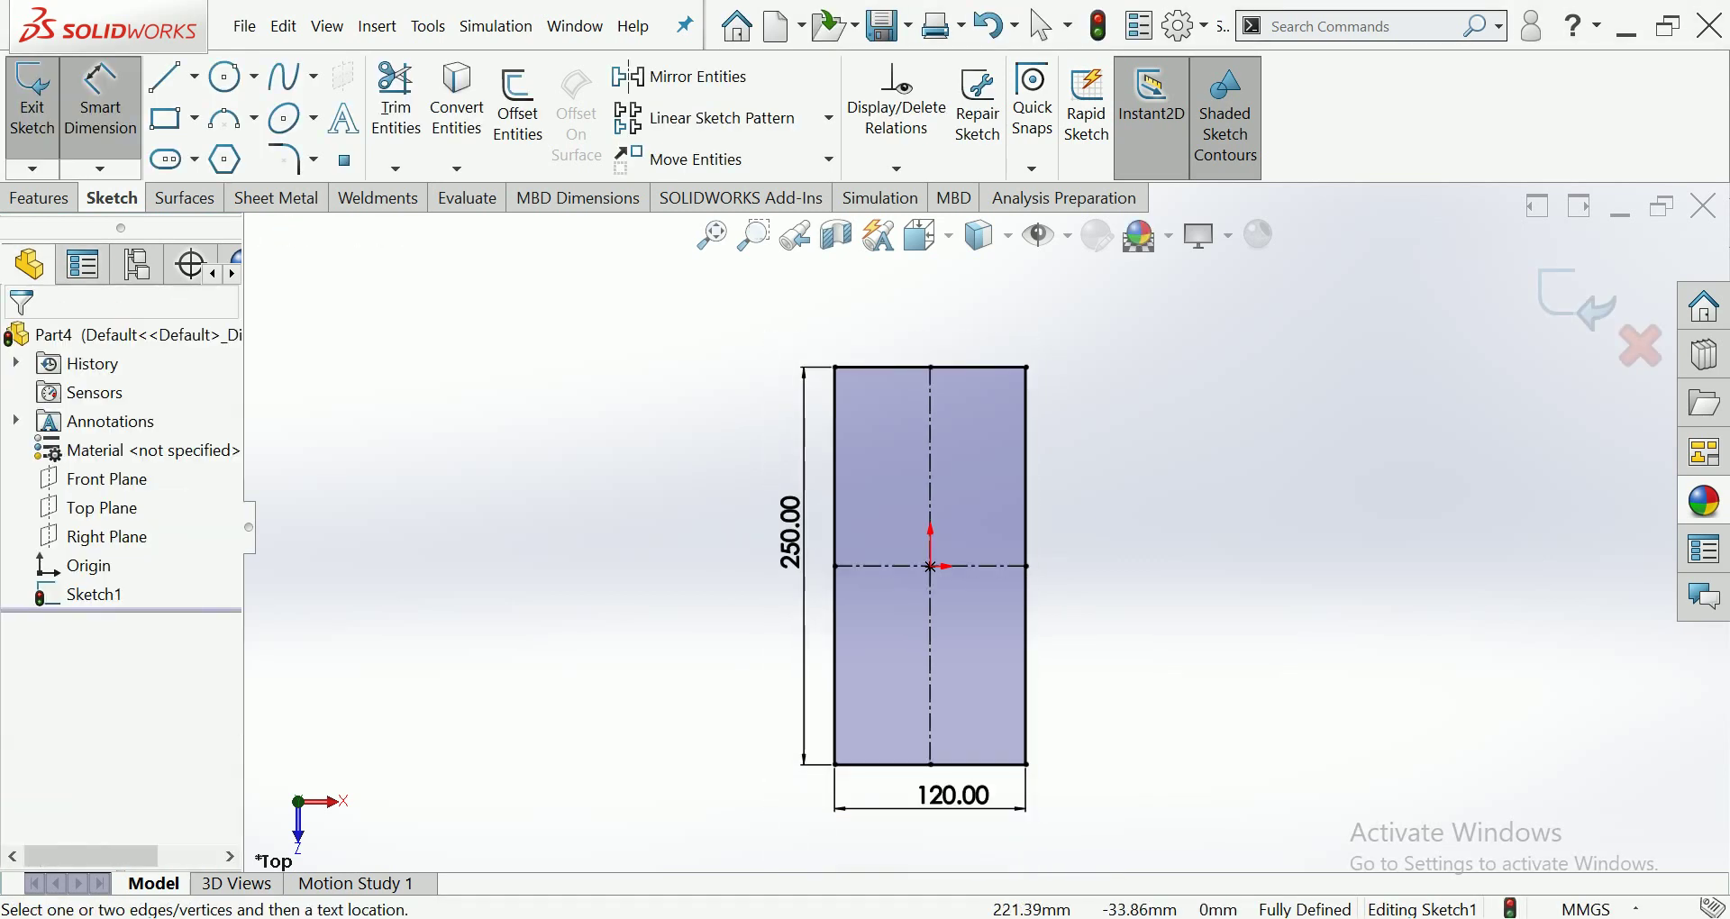
scroll(988, 528, "up", 1)
scroll(988, 527, "up", 1)
scroll(1108, 551, "down", 1)
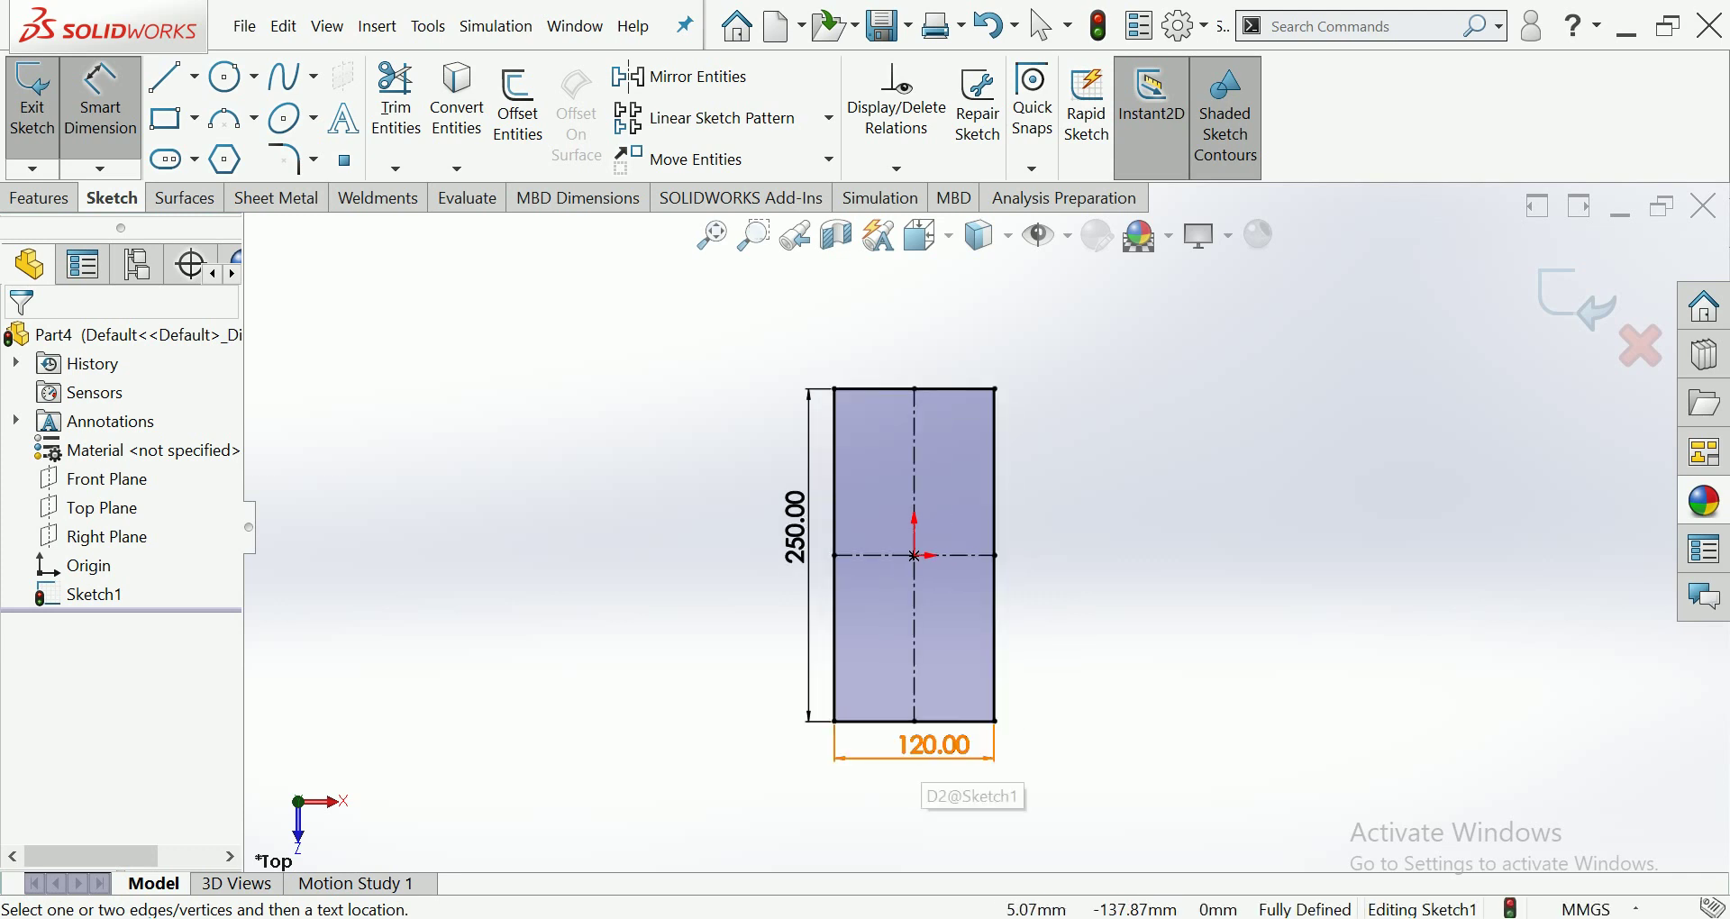
double_click(935, 747)
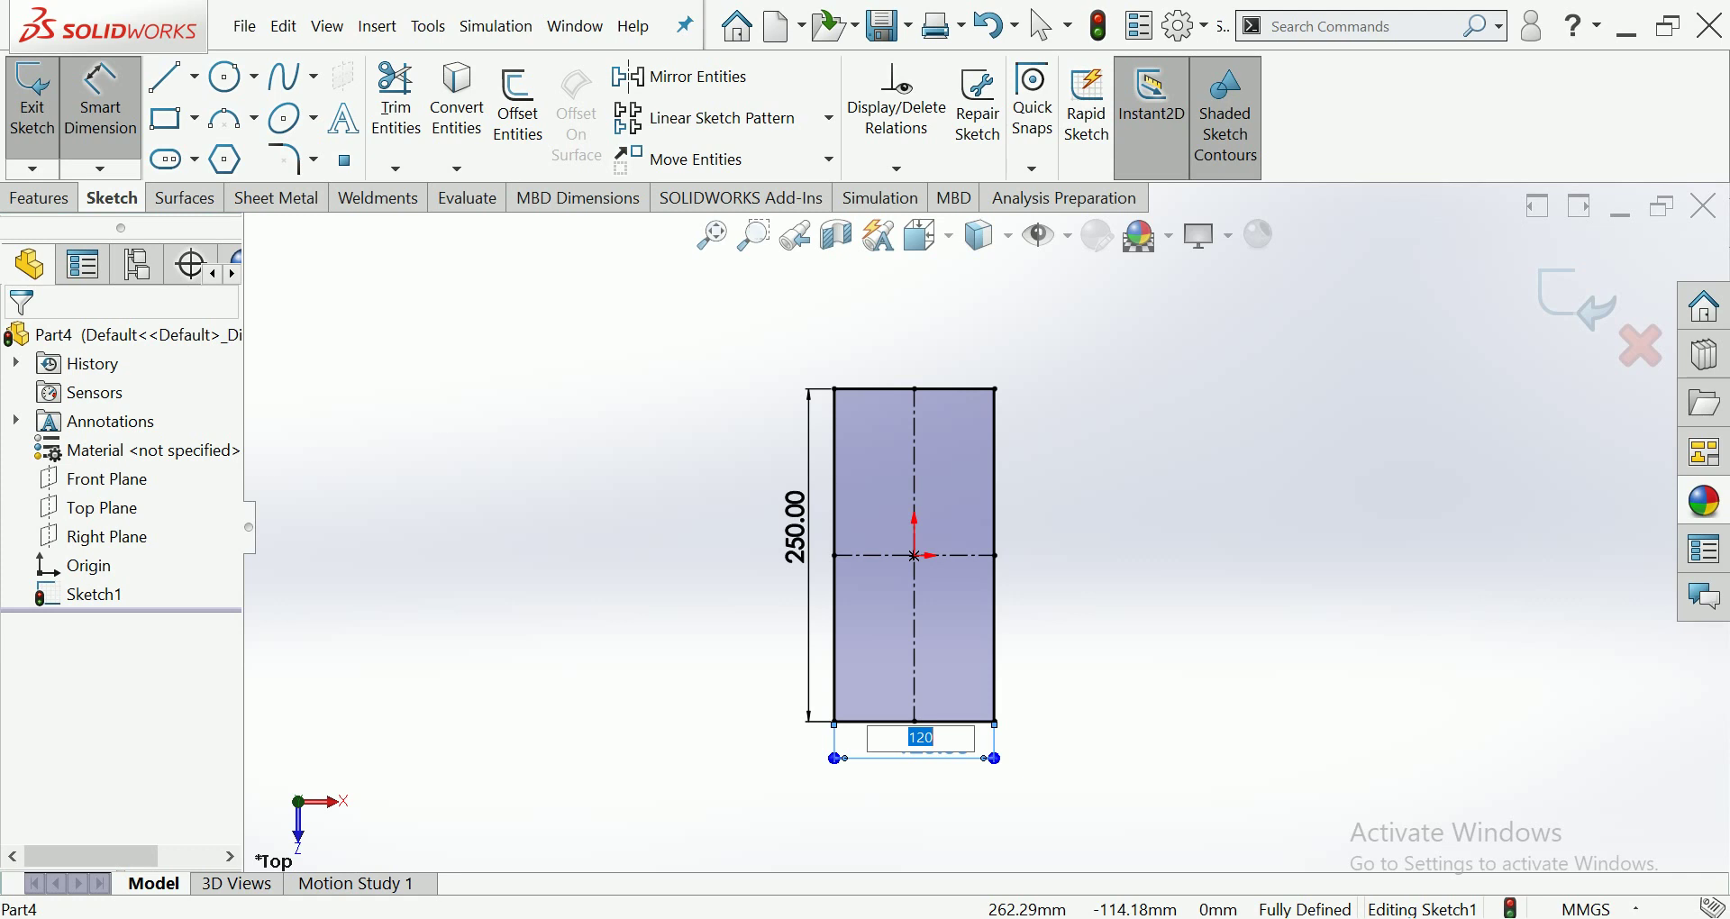
type("15")
key("Return")
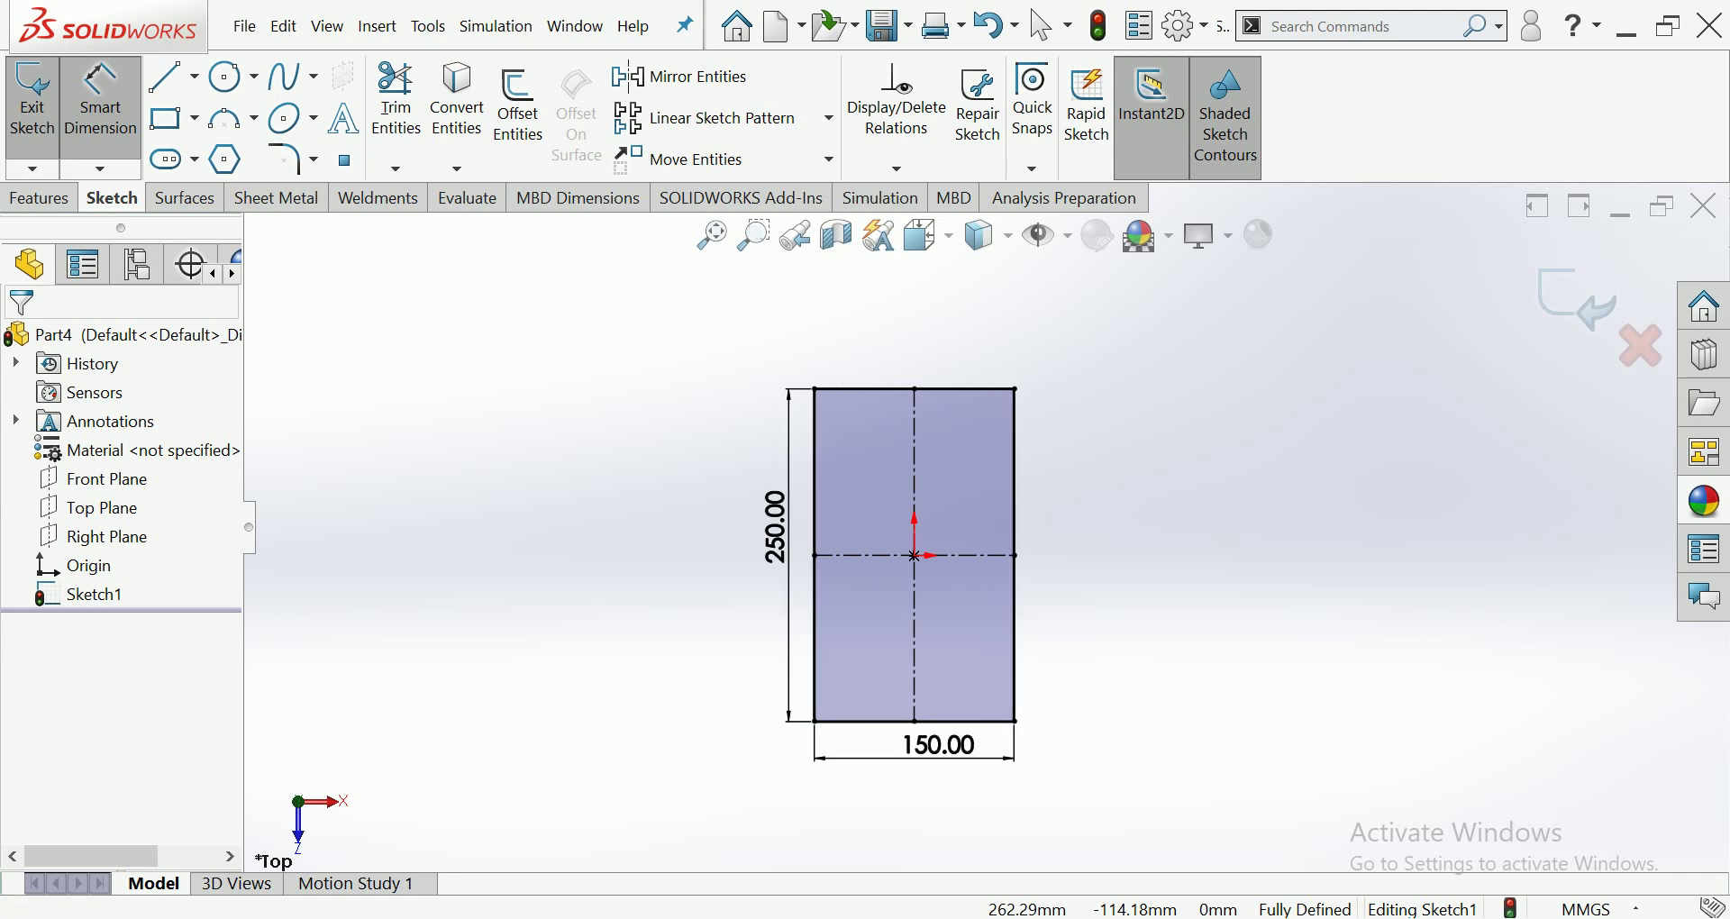
key("Escape")
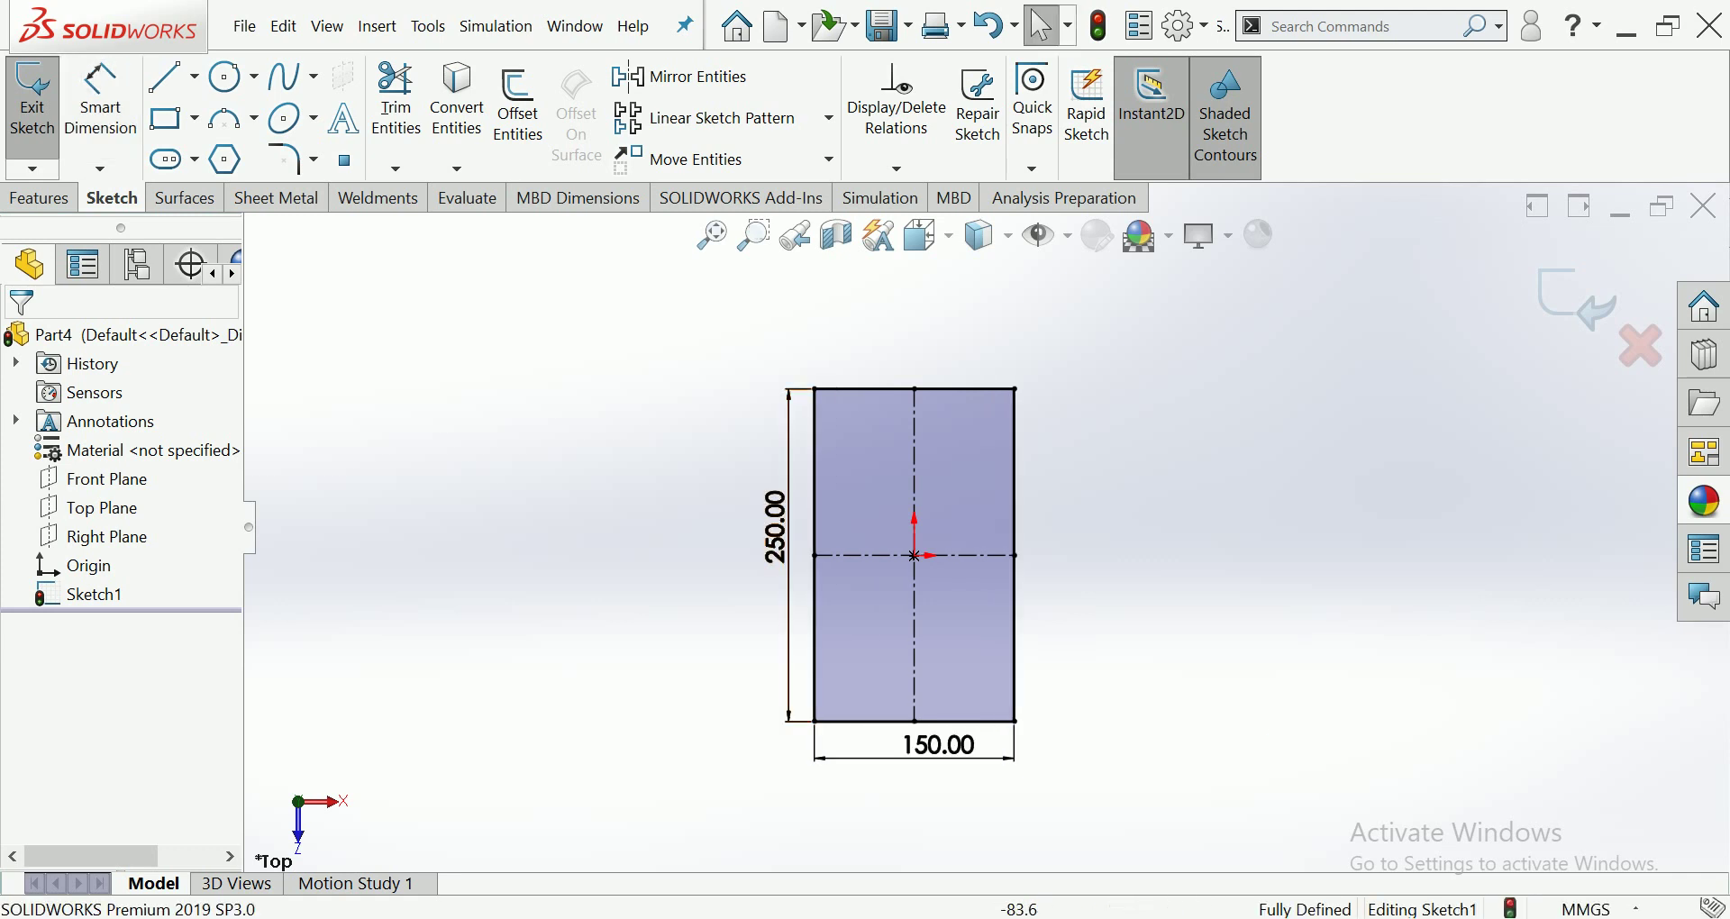
Edit the width dimension again to its final 200 mm.
left_click(767, 529)
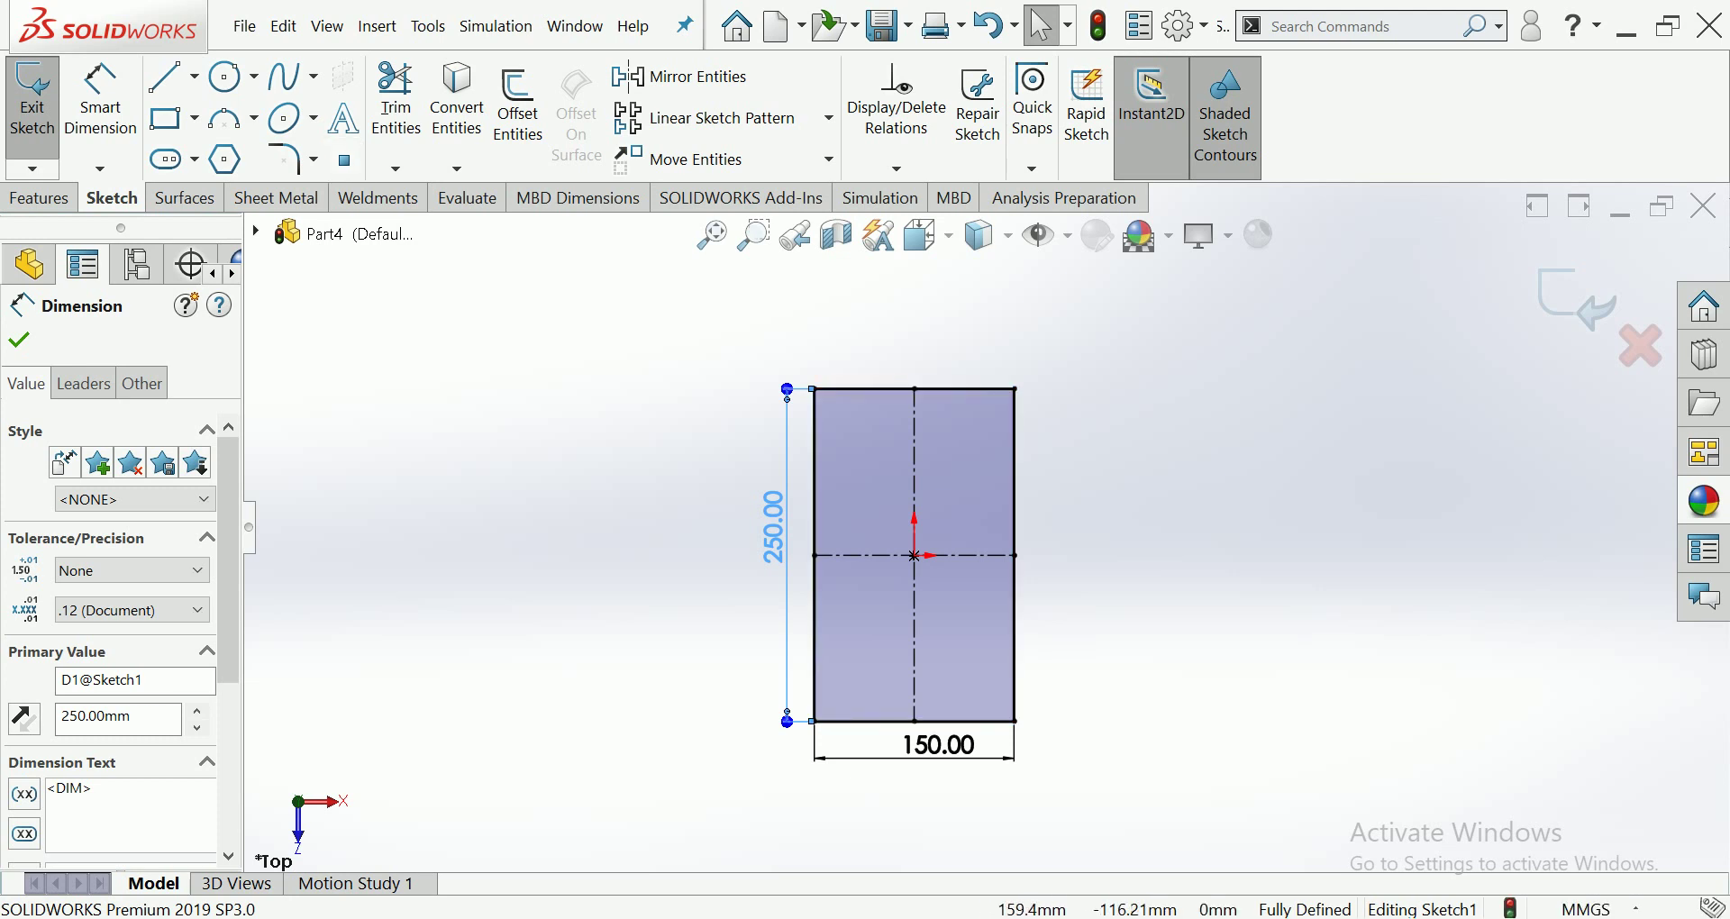
left_click(936, 744)
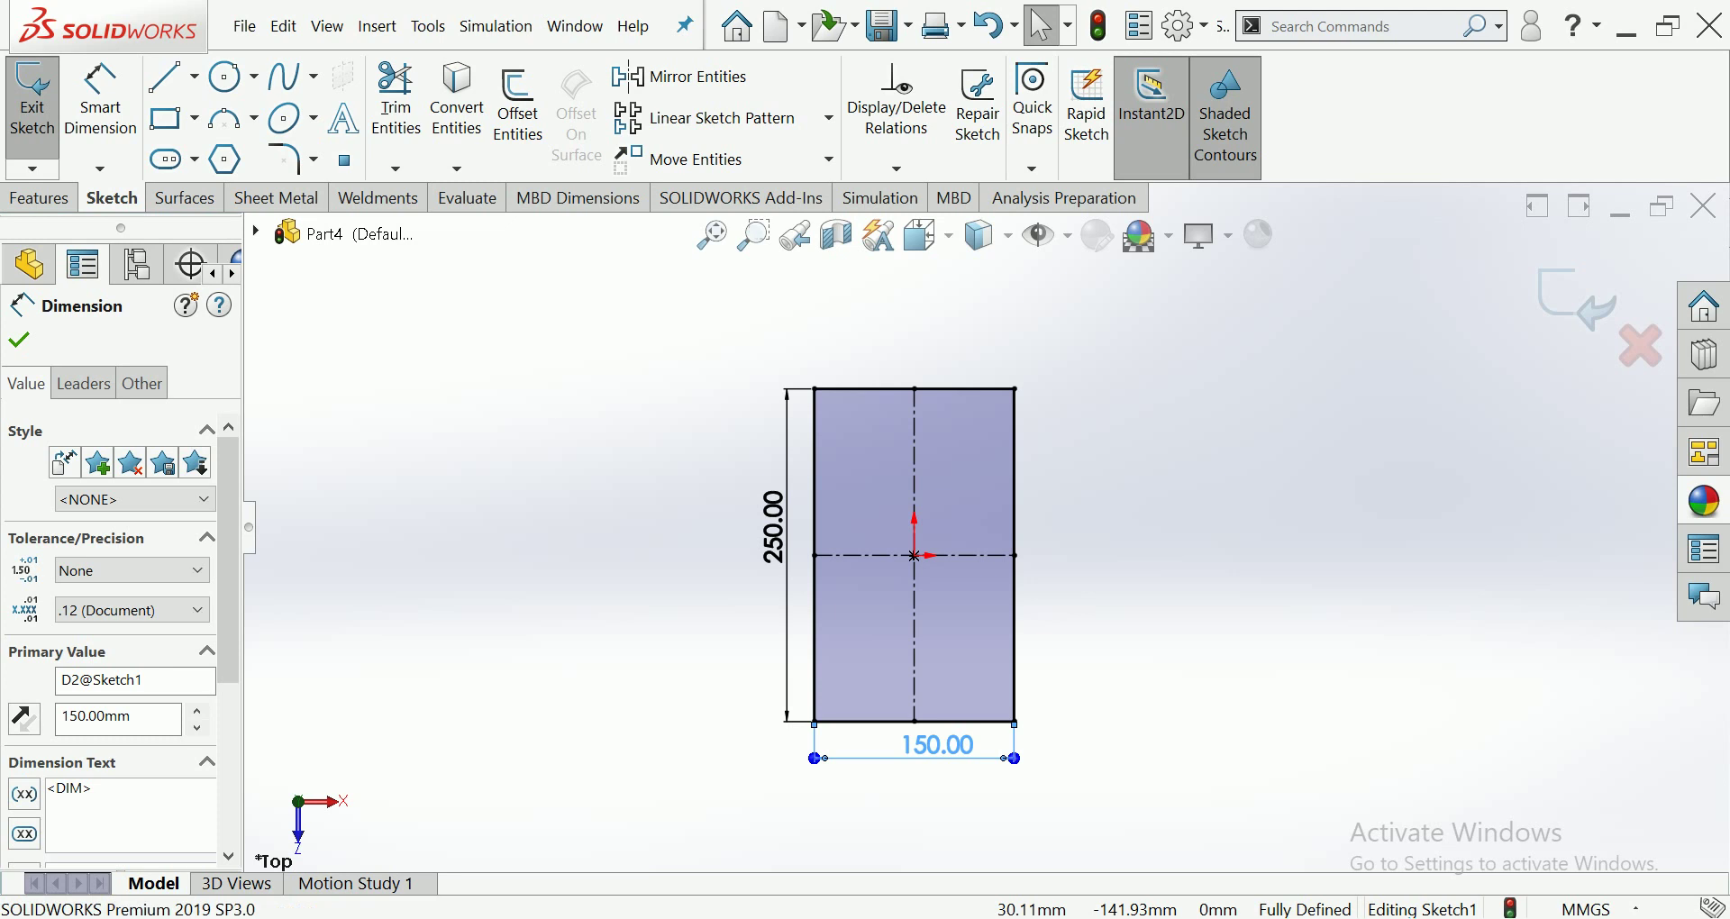
key("Escape")
double_click(937, 744)
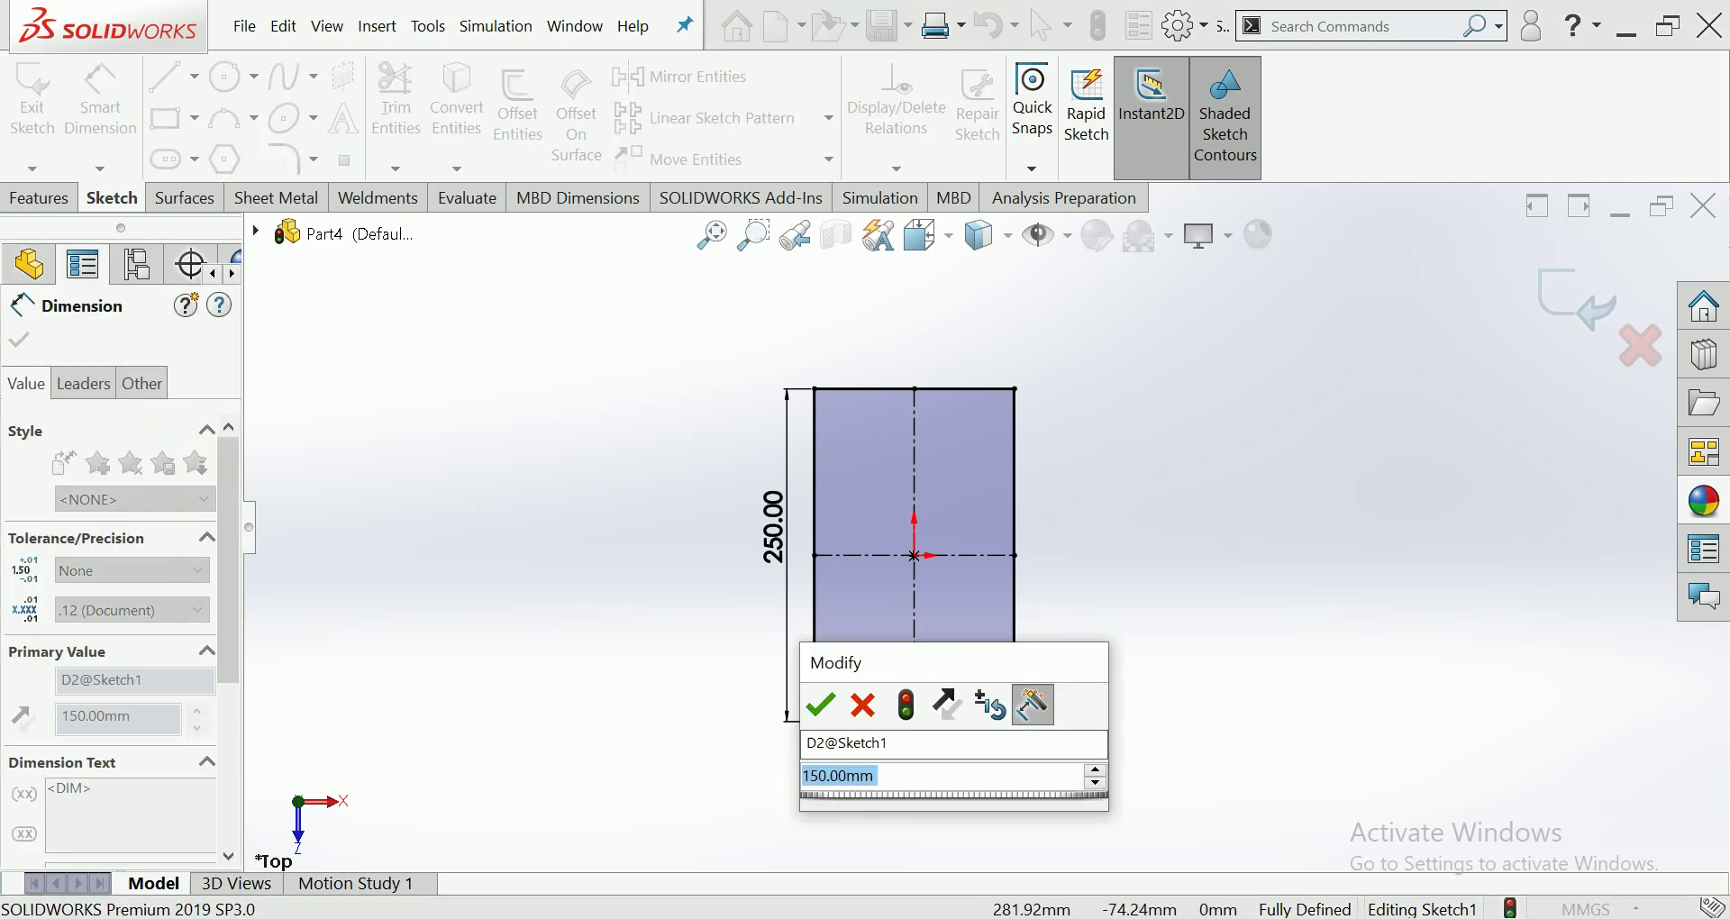
type("200")
key("Return")
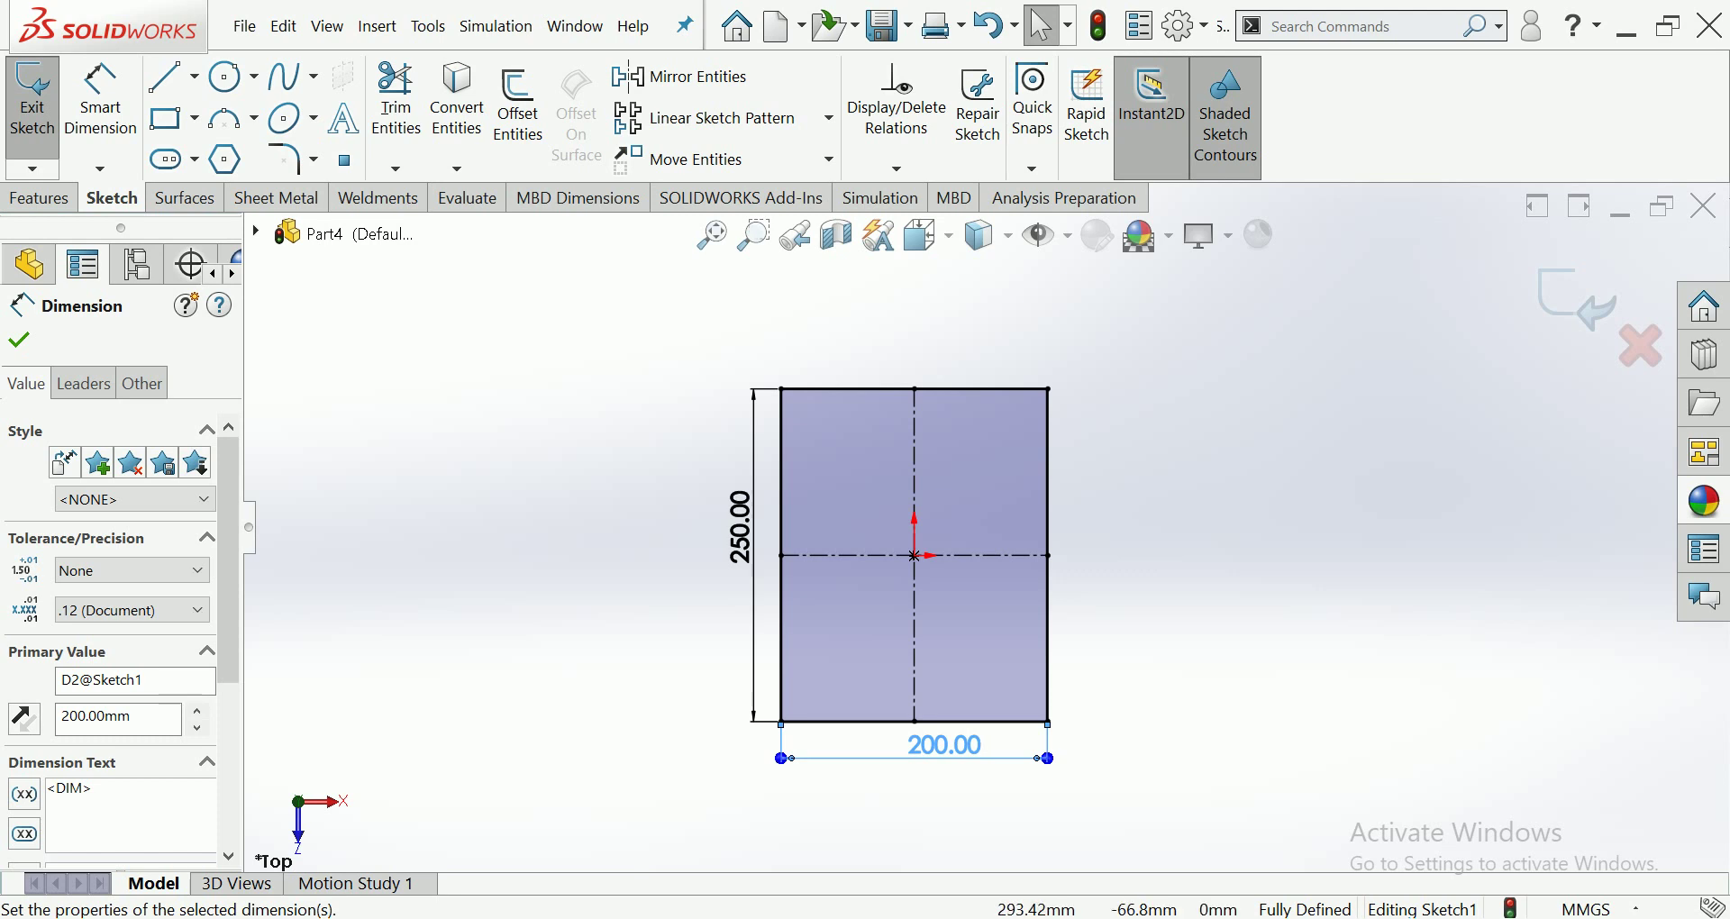
Extrude the 200 × 250 mm rectangle as a 240 mm blind boss.
left_click(39, 198)
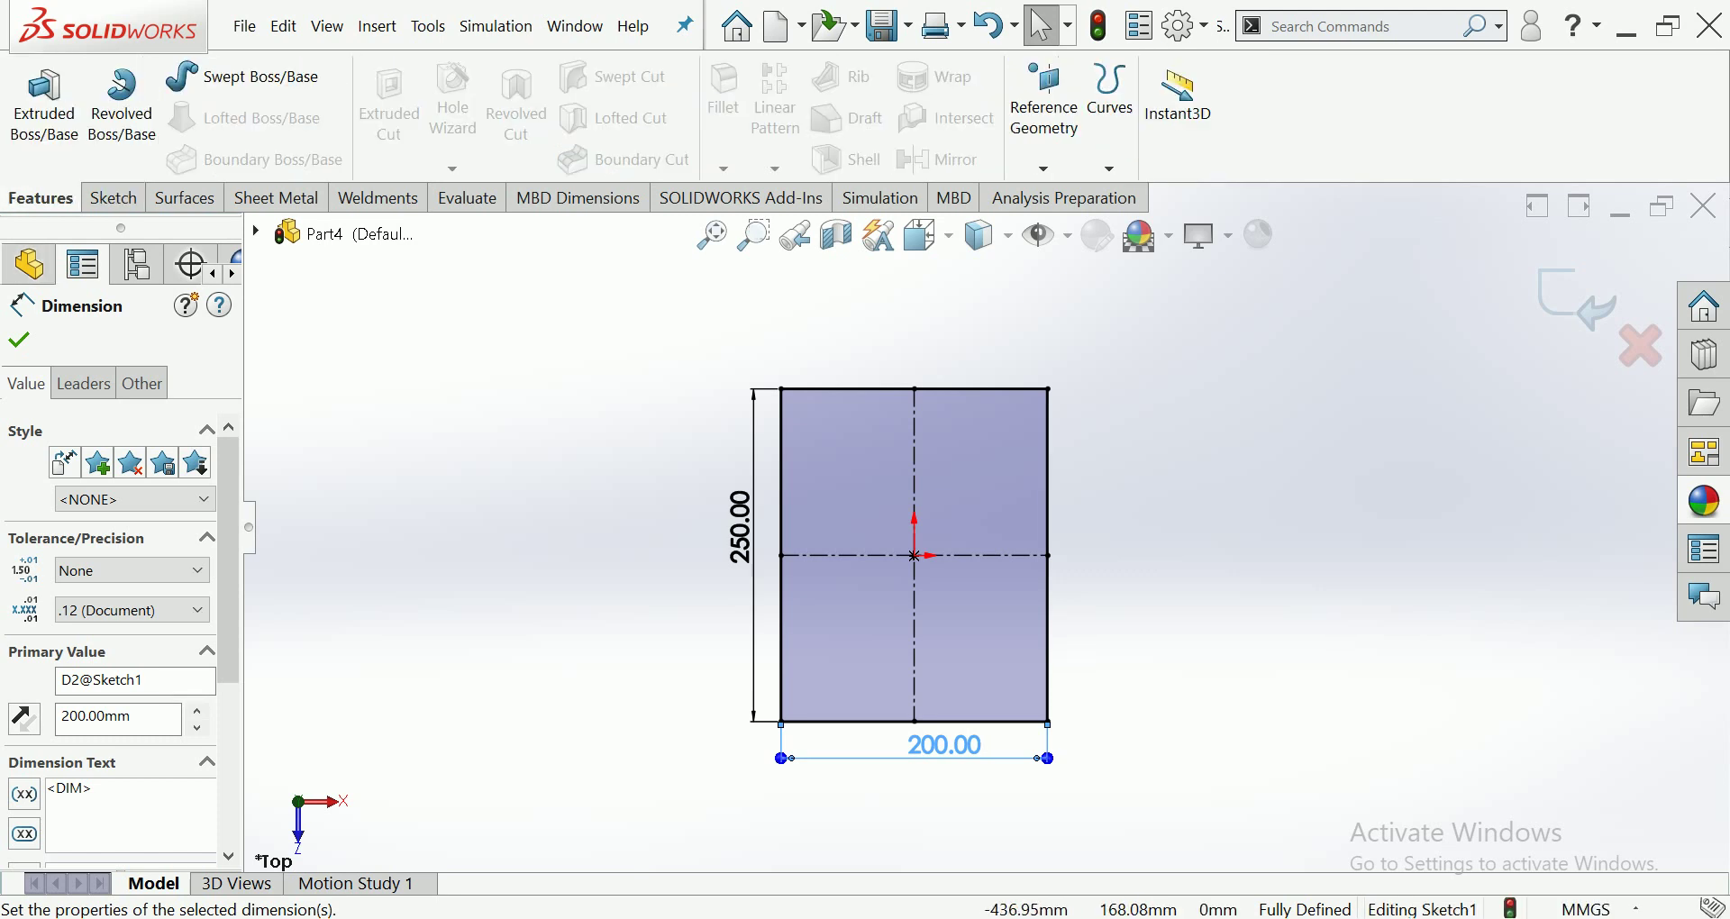
left_click(44, 99)
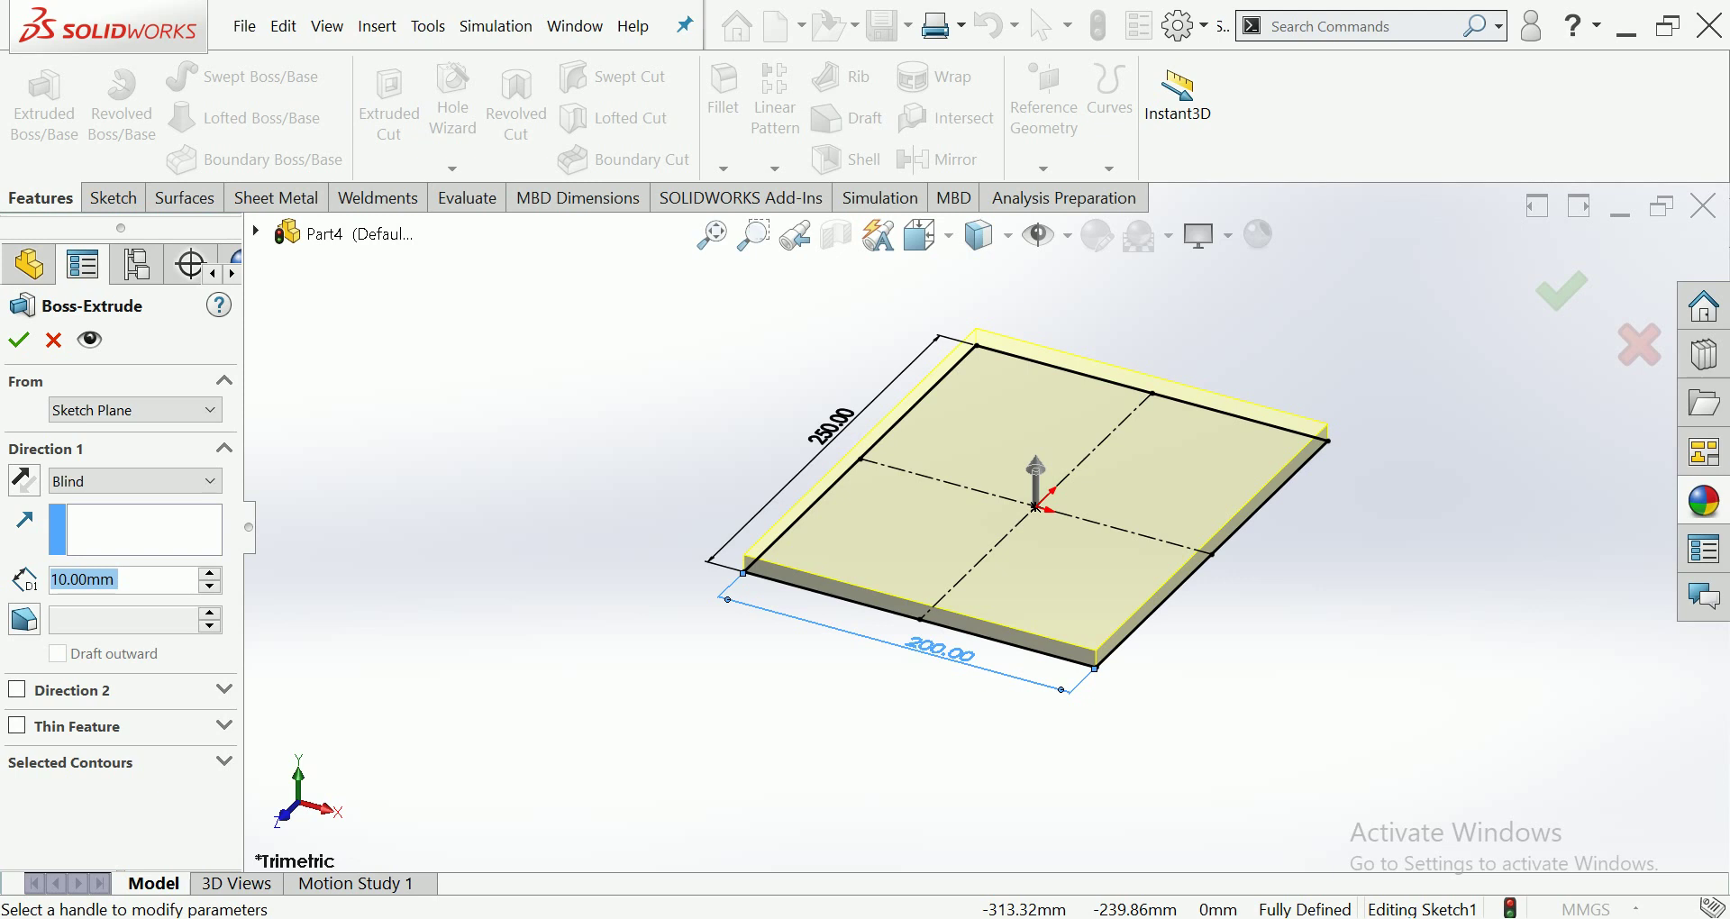
left_click_drag(1036, 462, 1036, 189)
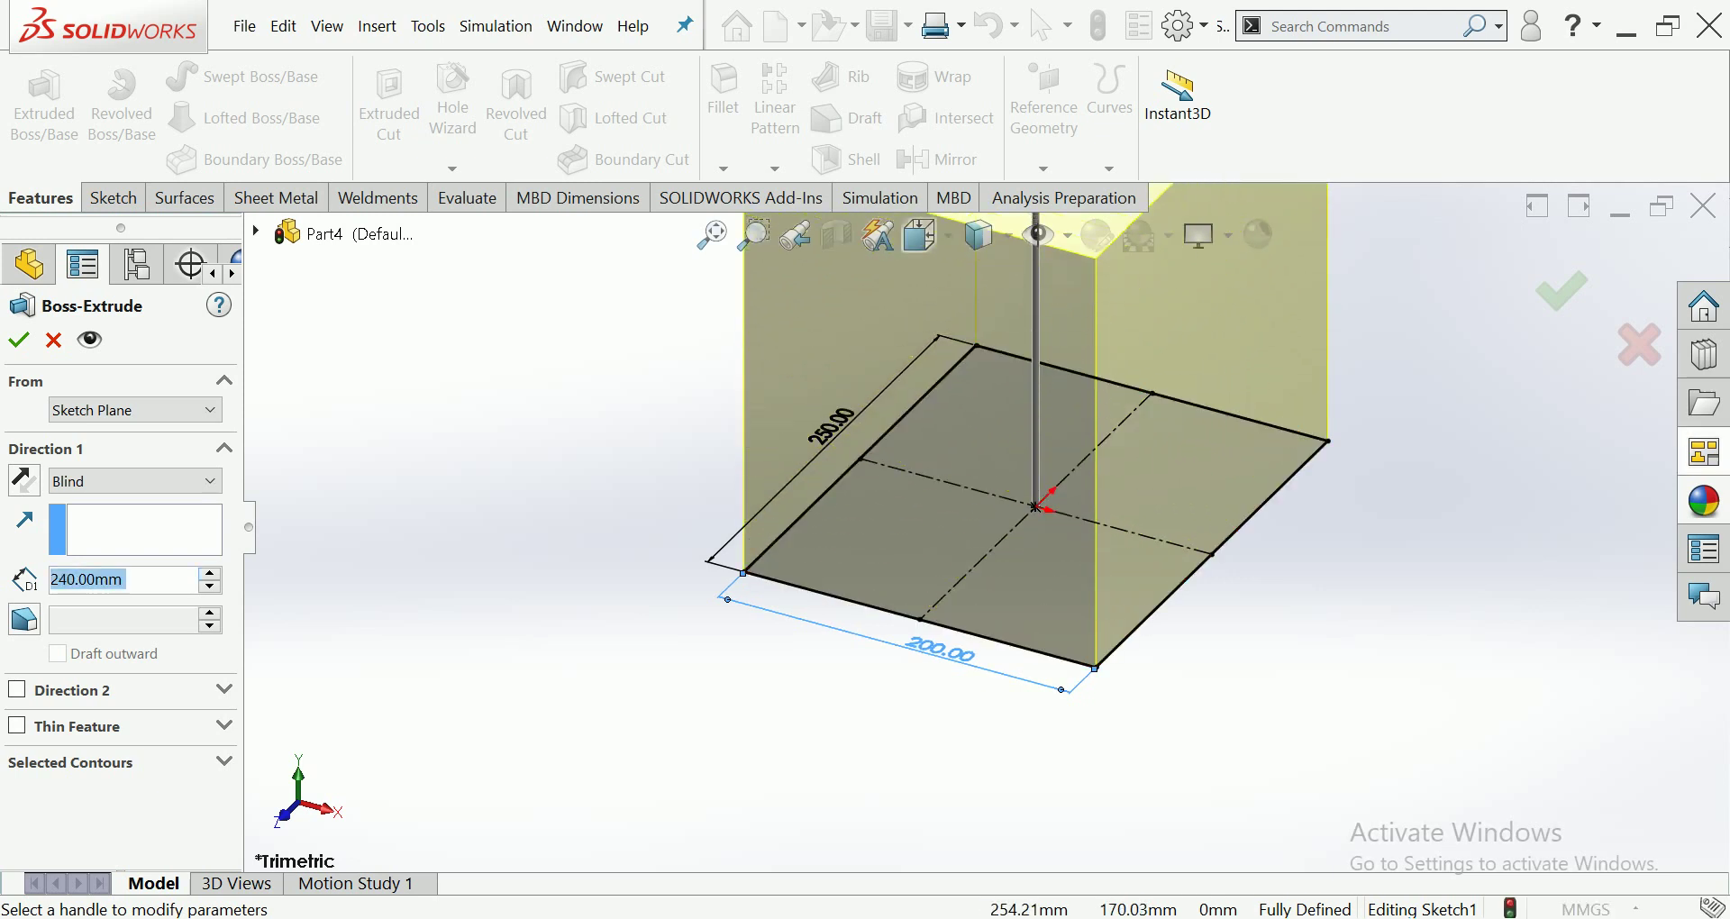
scroll(984, 529, "up", 2)
scroll(1014, 509, "up", 3)
scroll(997, 540, "down", 2)
scroll(1000, 685, "down", 1)
scroll(1000, 710, "up", 1)
scroll(892, 396, "down", 2)
scroll(892, 396, "up", 1)
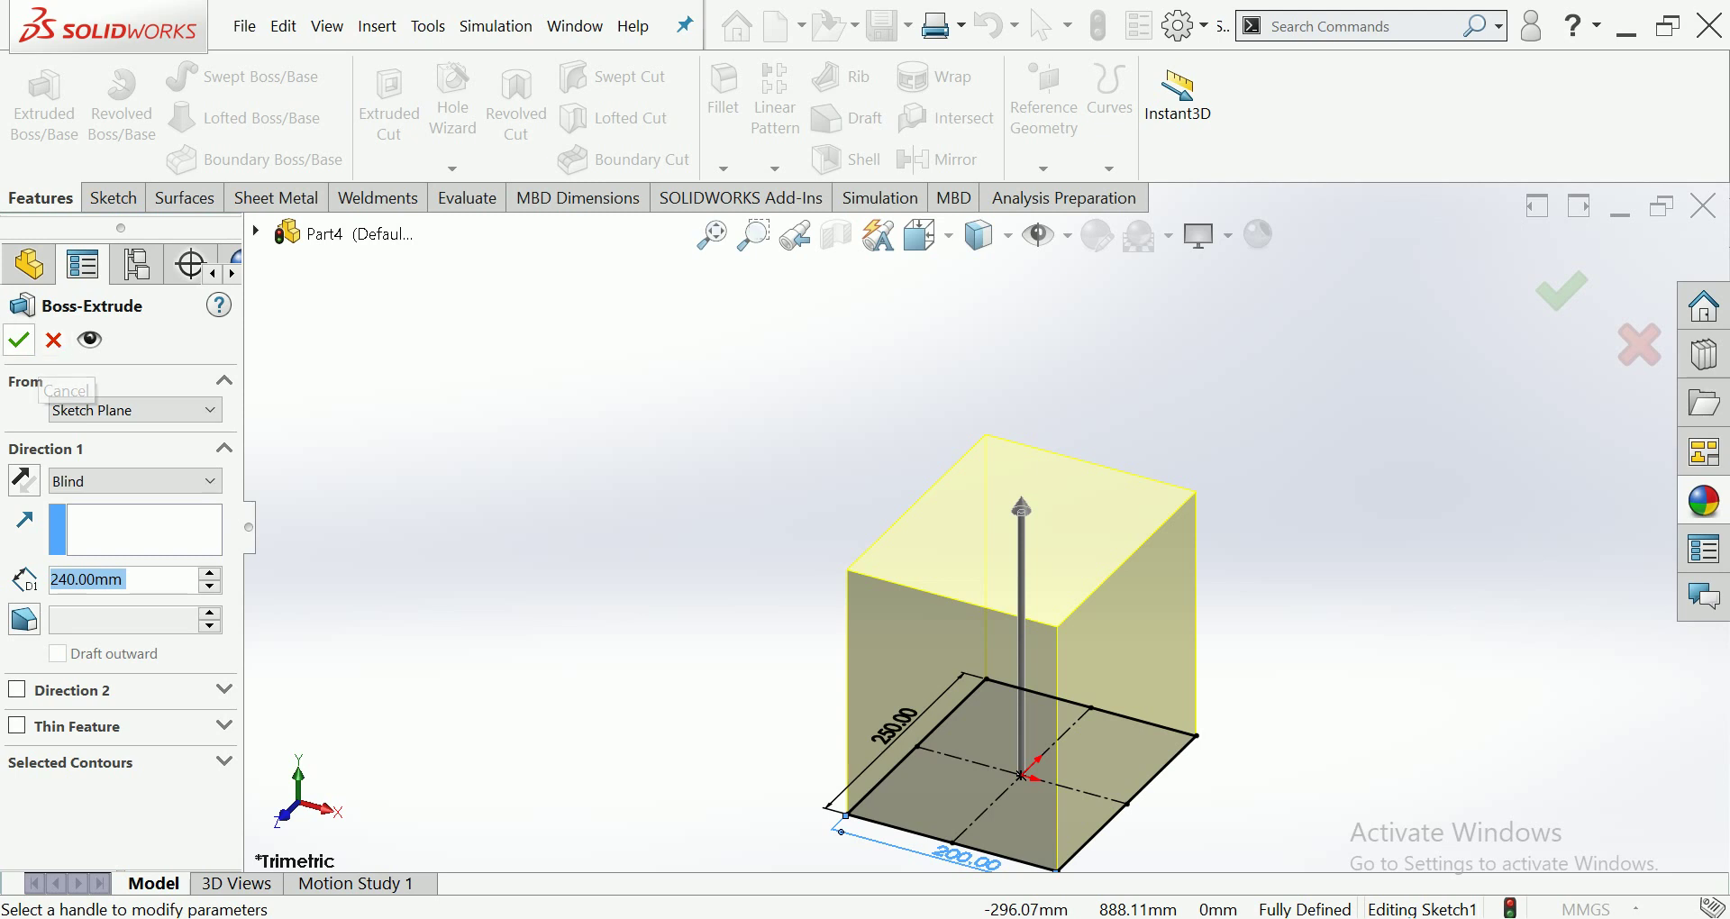
left_click(18, 340)
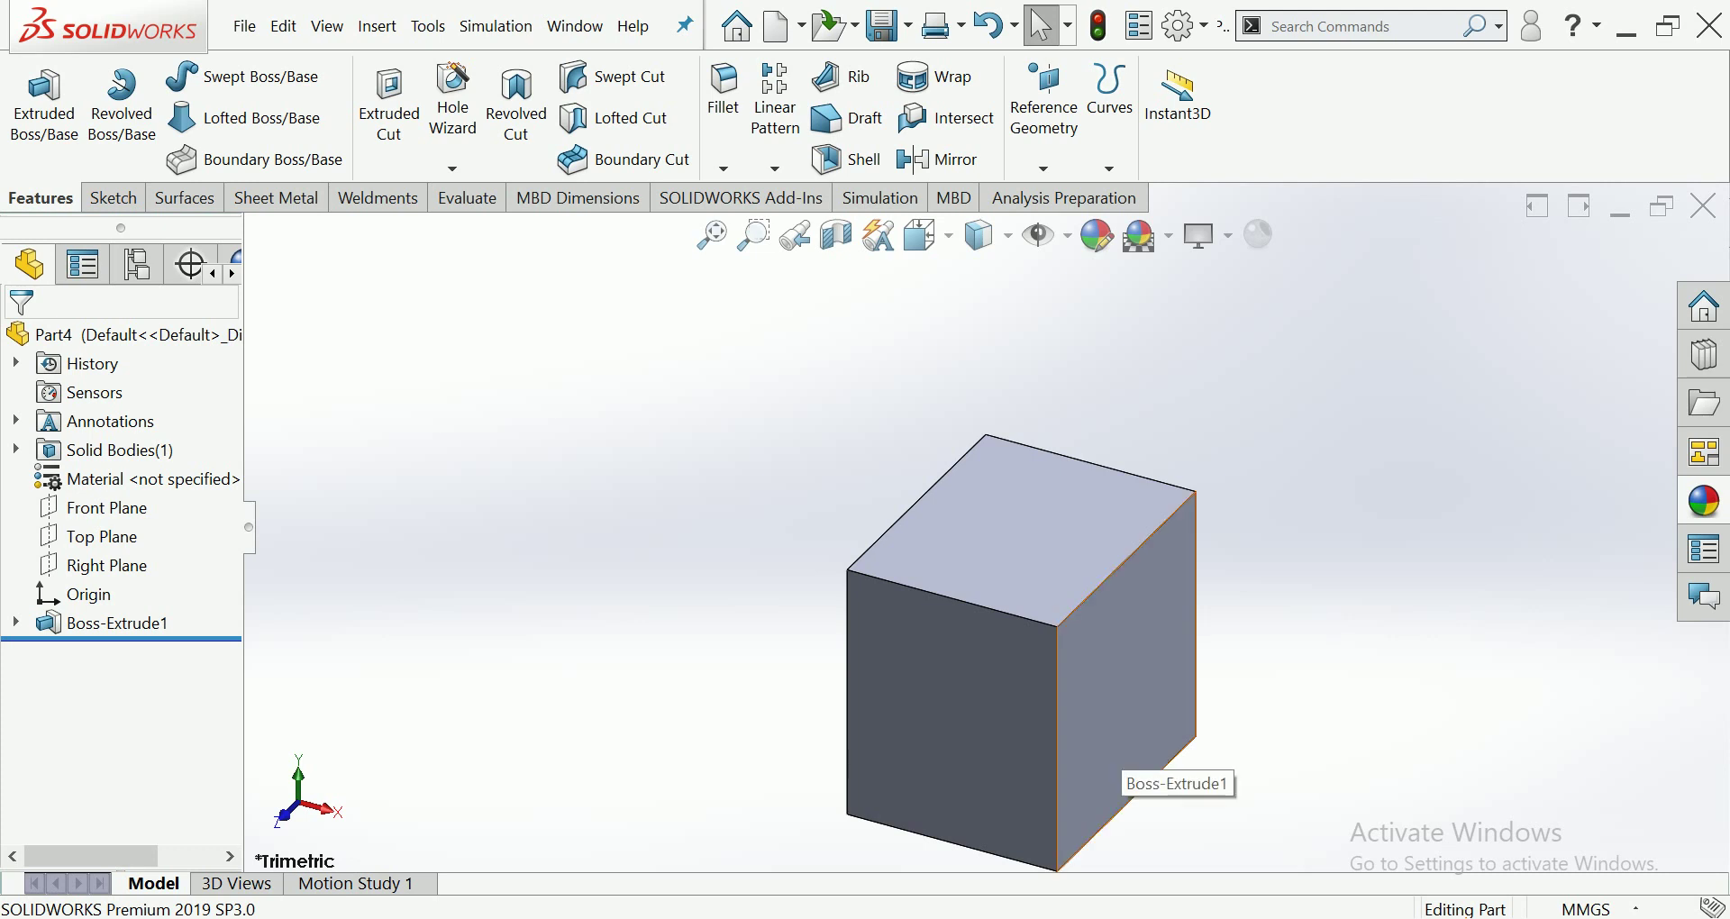
Start a new sketch on the block's right face, viewed normal to it.
left_click(1126, 775)
left_click(1260, 625)
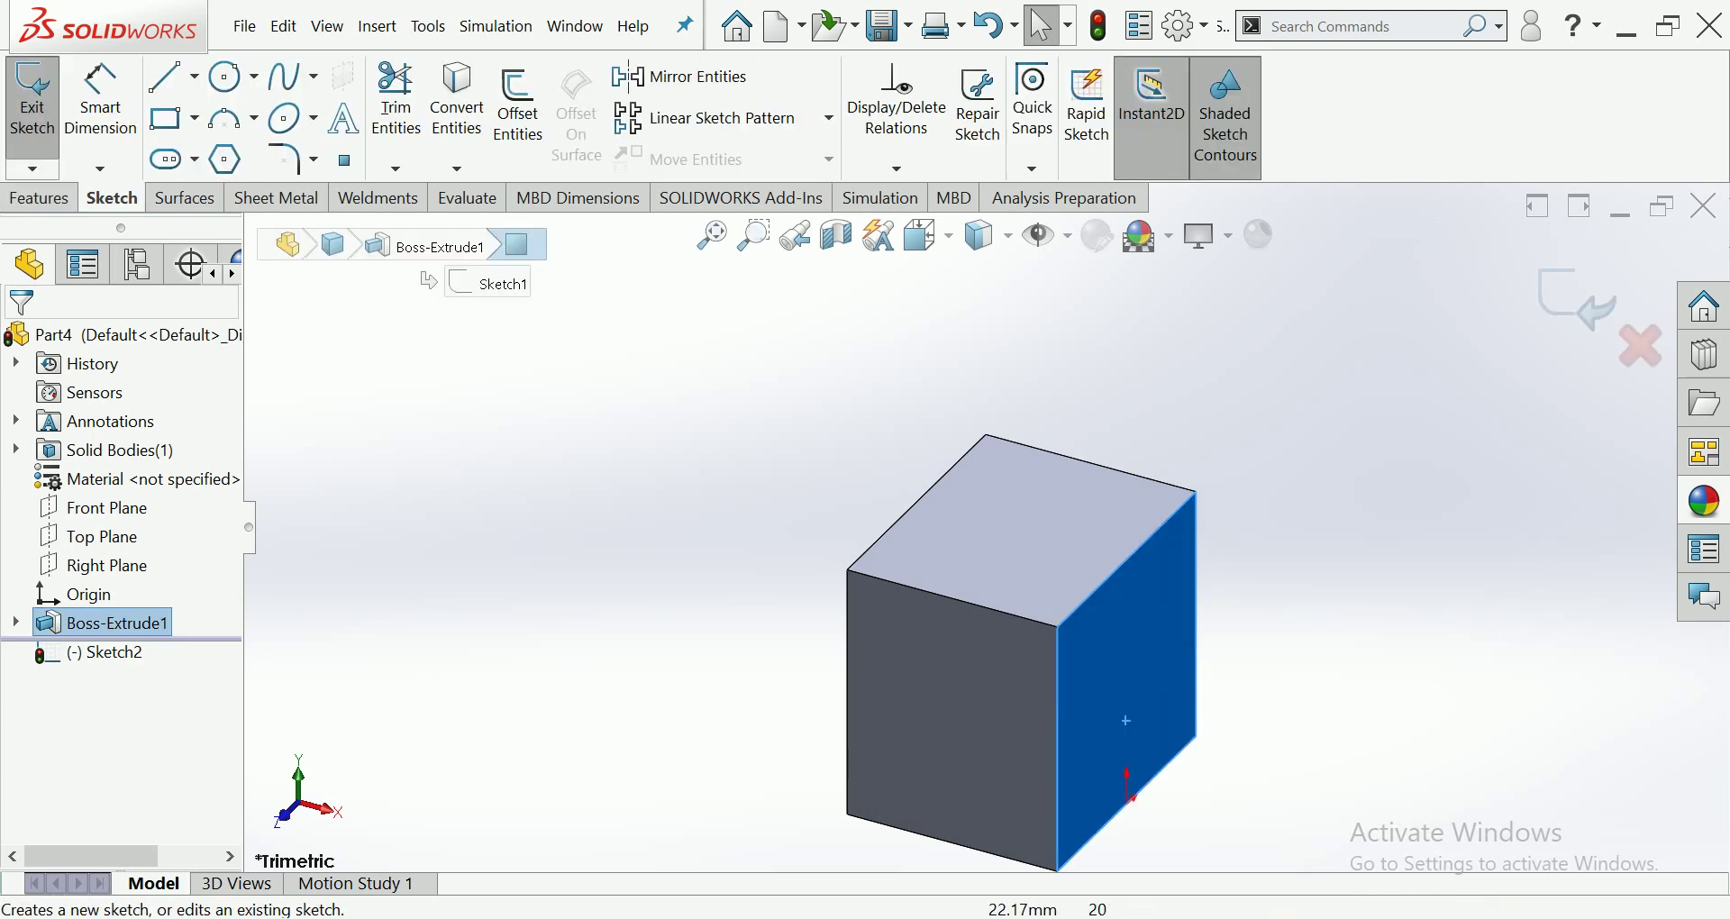
left_click(928, 236)
left_click(1095, 408)
key("Escape")
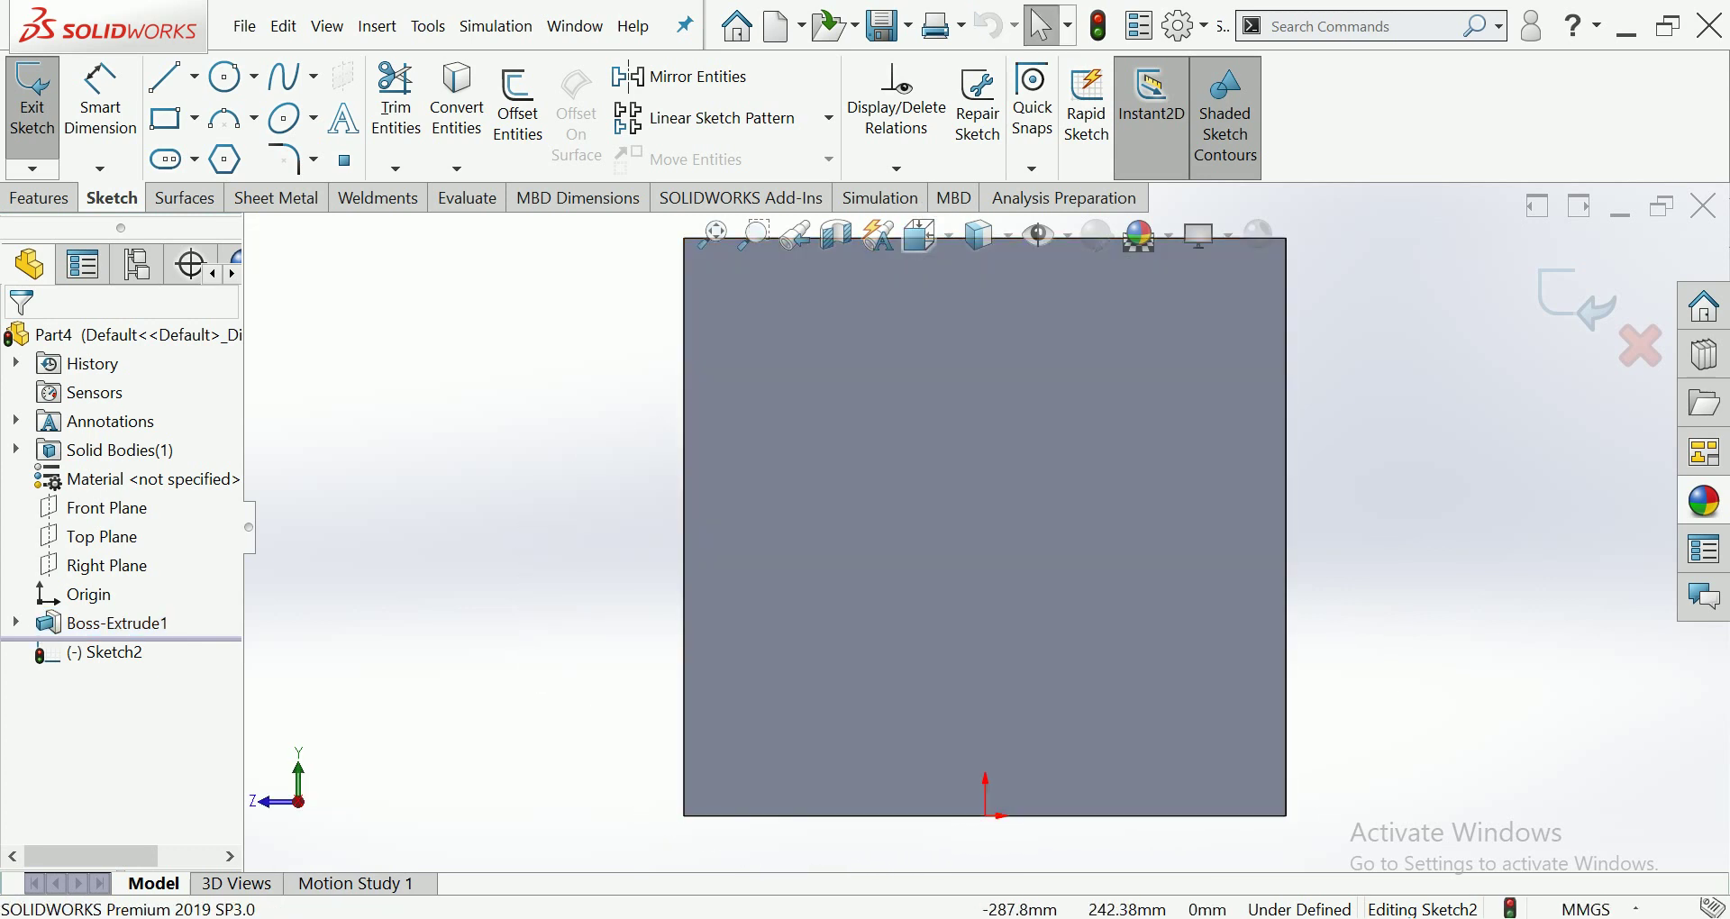
Pick the Rectangle tool and switch it to Center Rectangle mode.
left_click(166, 118)
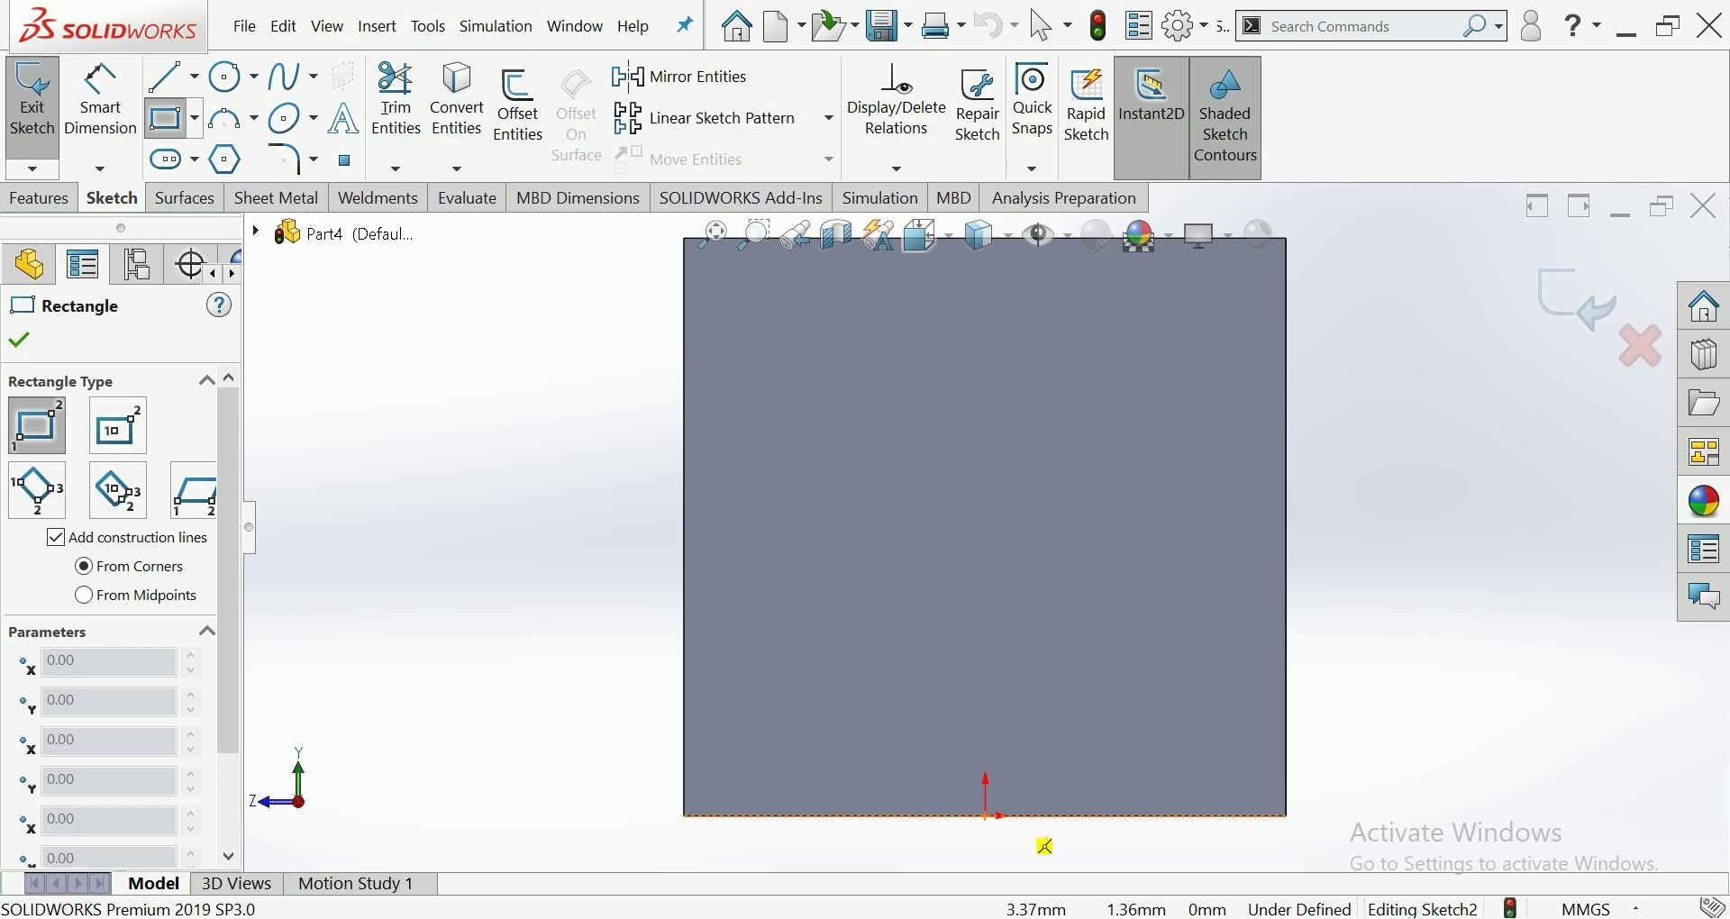
left_click_drag(986, 815, 634, 423)
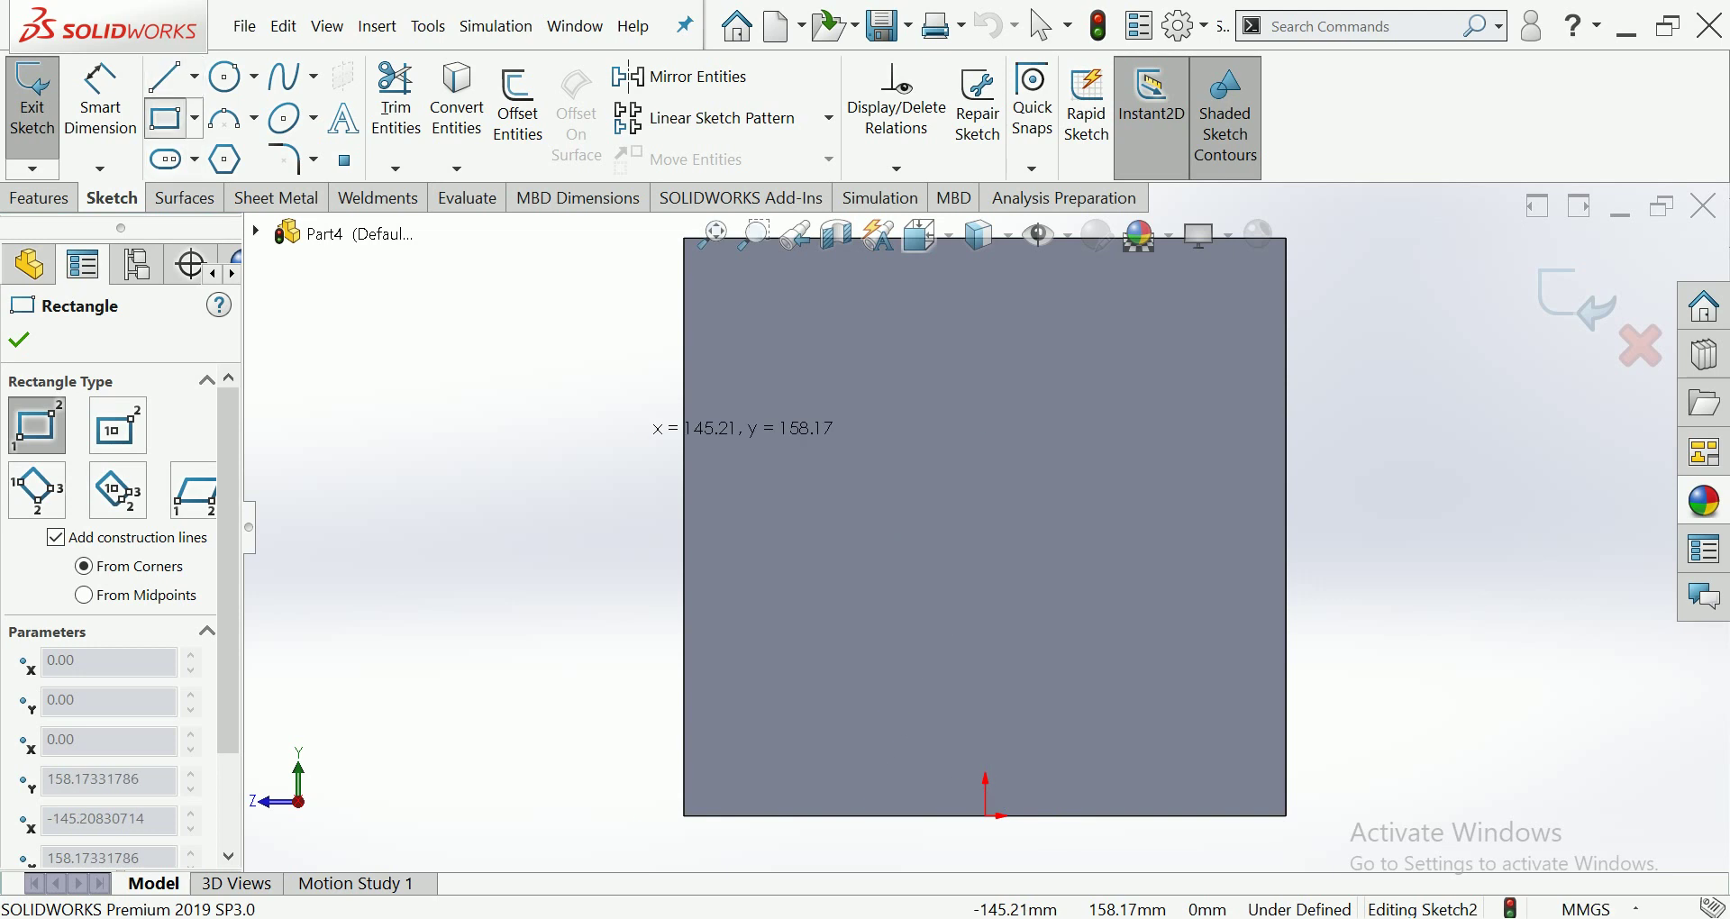
mouse_move(635, 435)
left_mouse_down()
mouse_move(880, 708)
mouse_move(257, 461)
left_mouse_up()
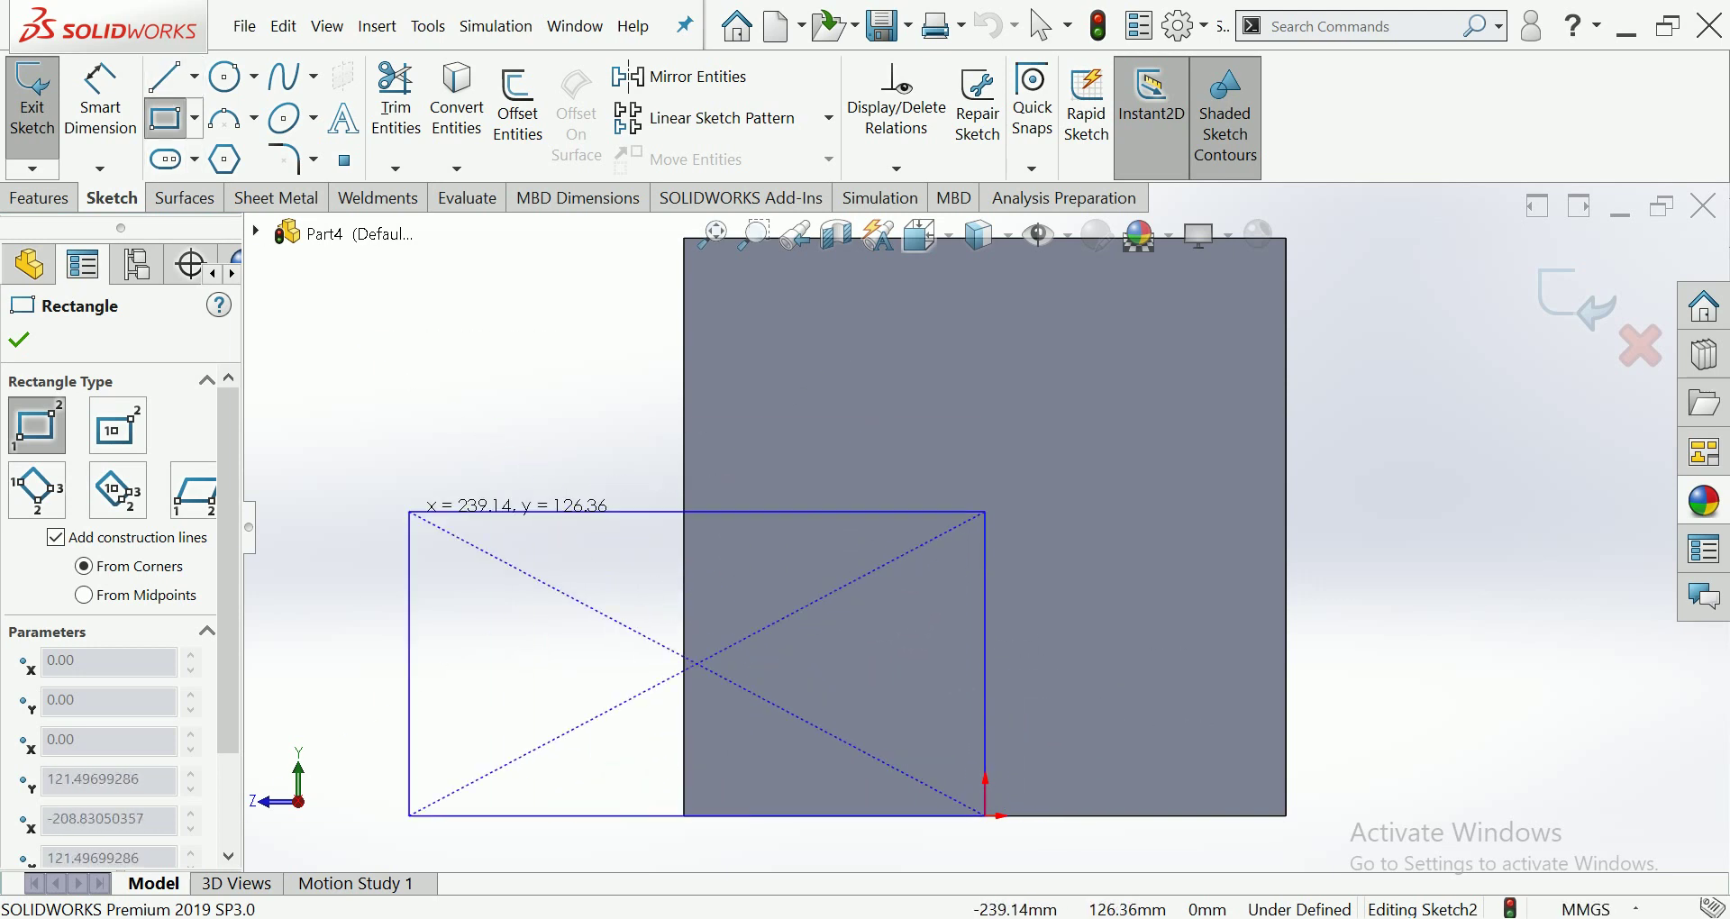
left_click(117, 425)
scroll(1036, 671, "up", 2)
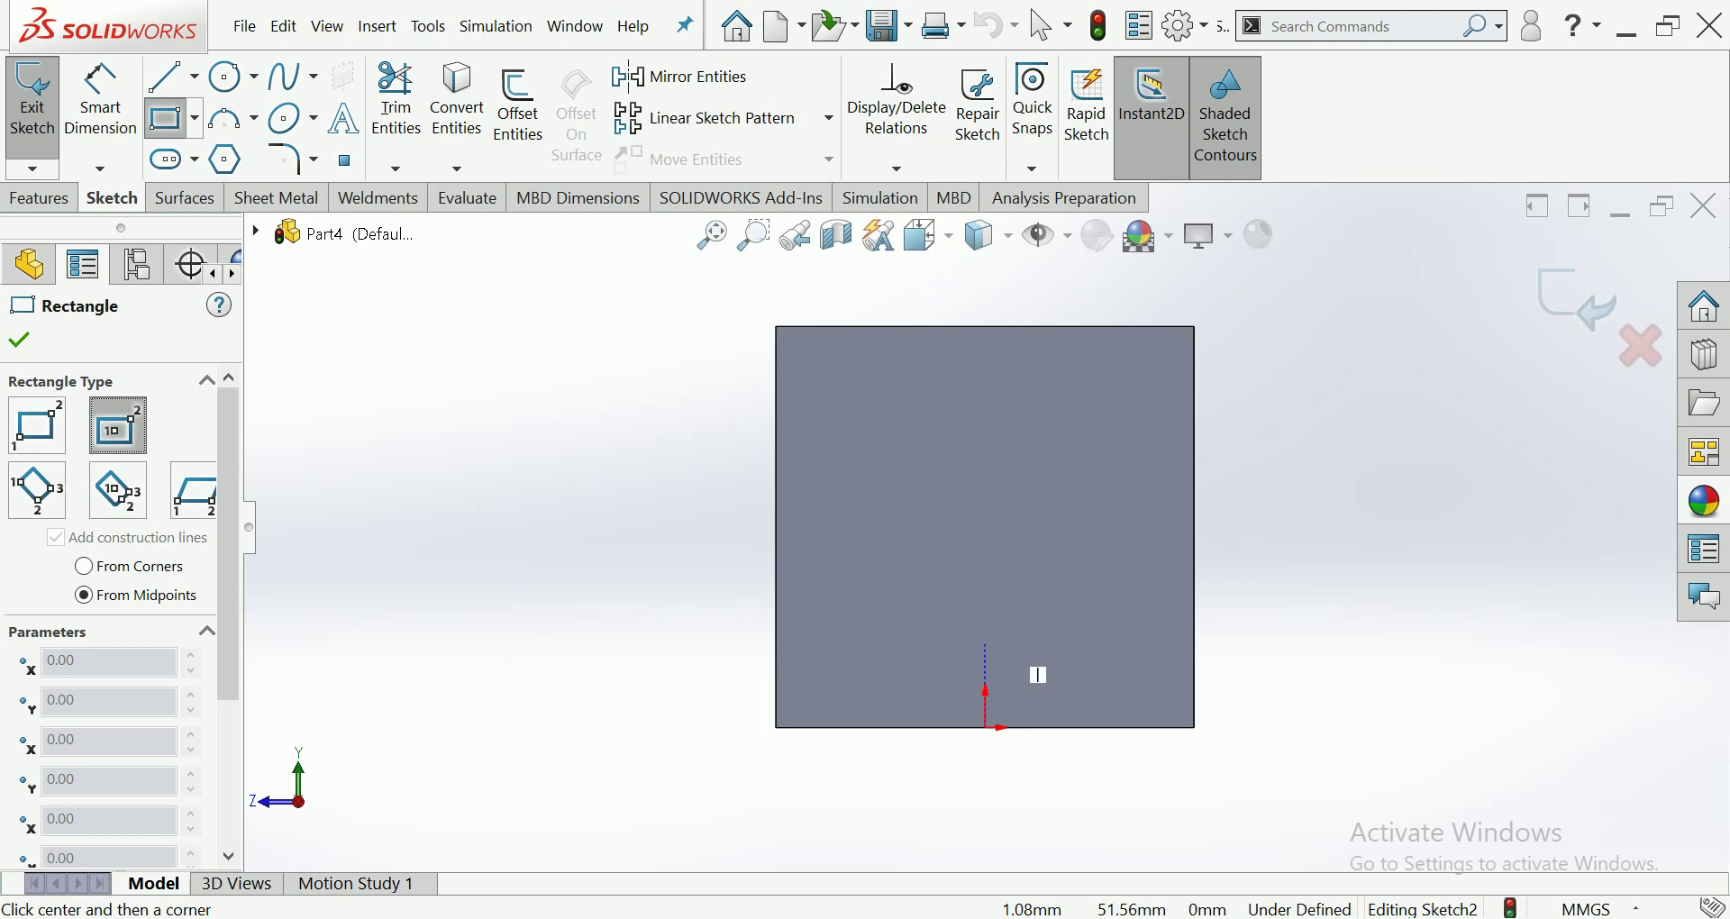
scroll(1036, 671, "down", 2)
scroll(1022, 663, "down", 2)
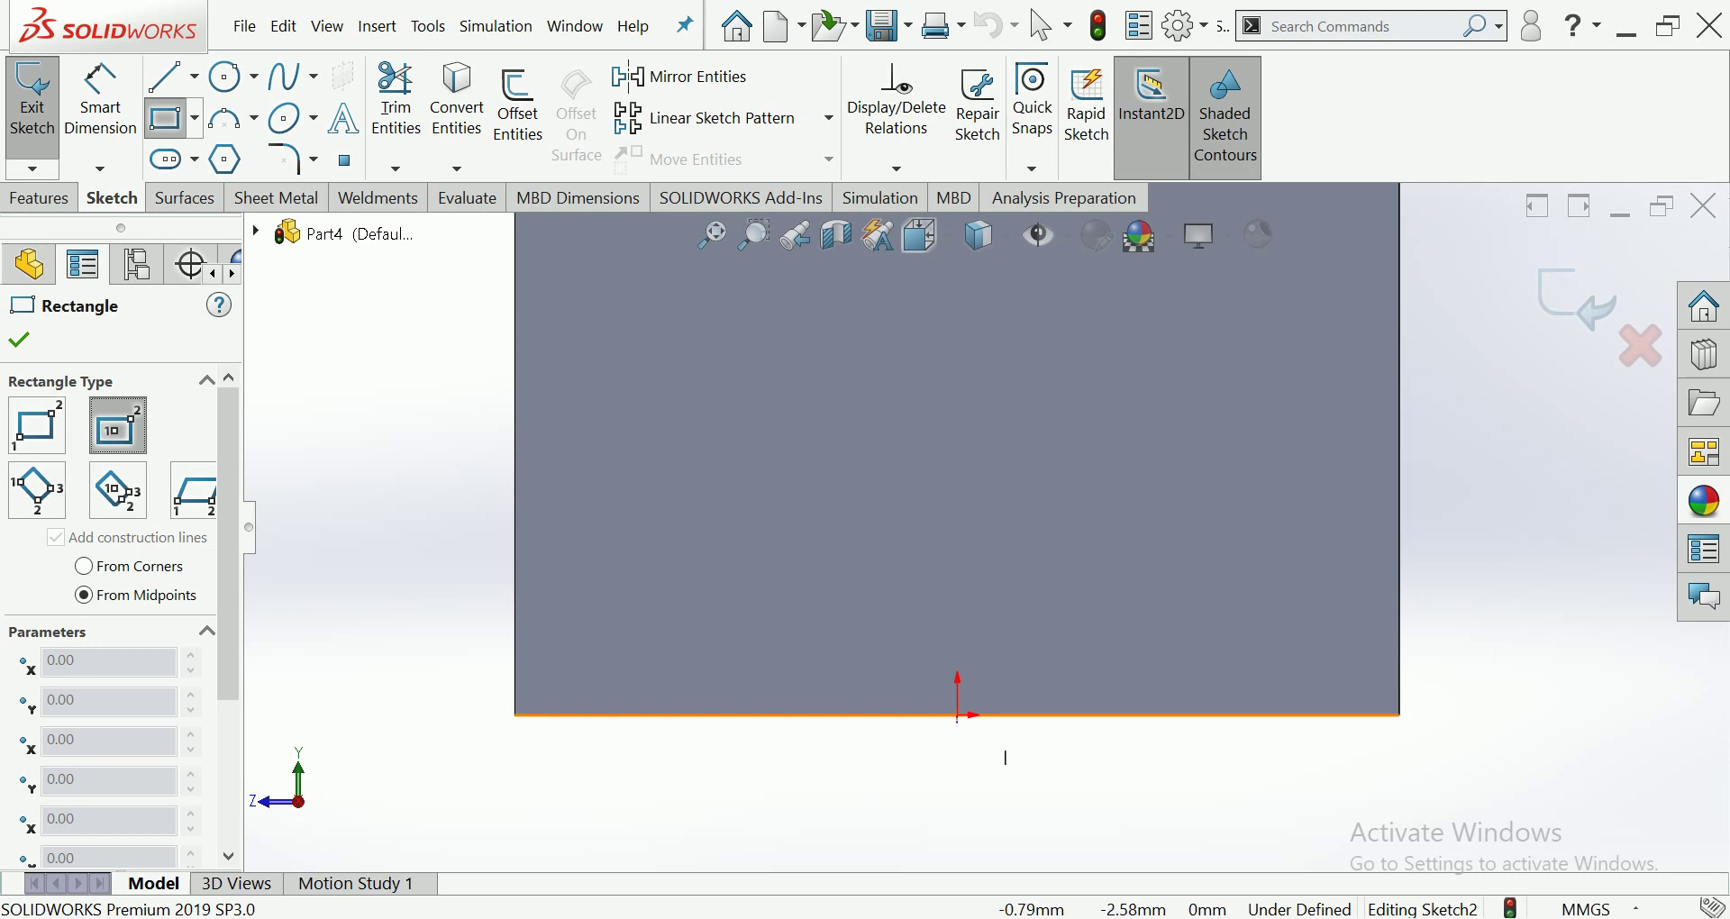
Draw a centre rectangle from the origin overhanging the face's bottom edge.
left_click(957, 716)
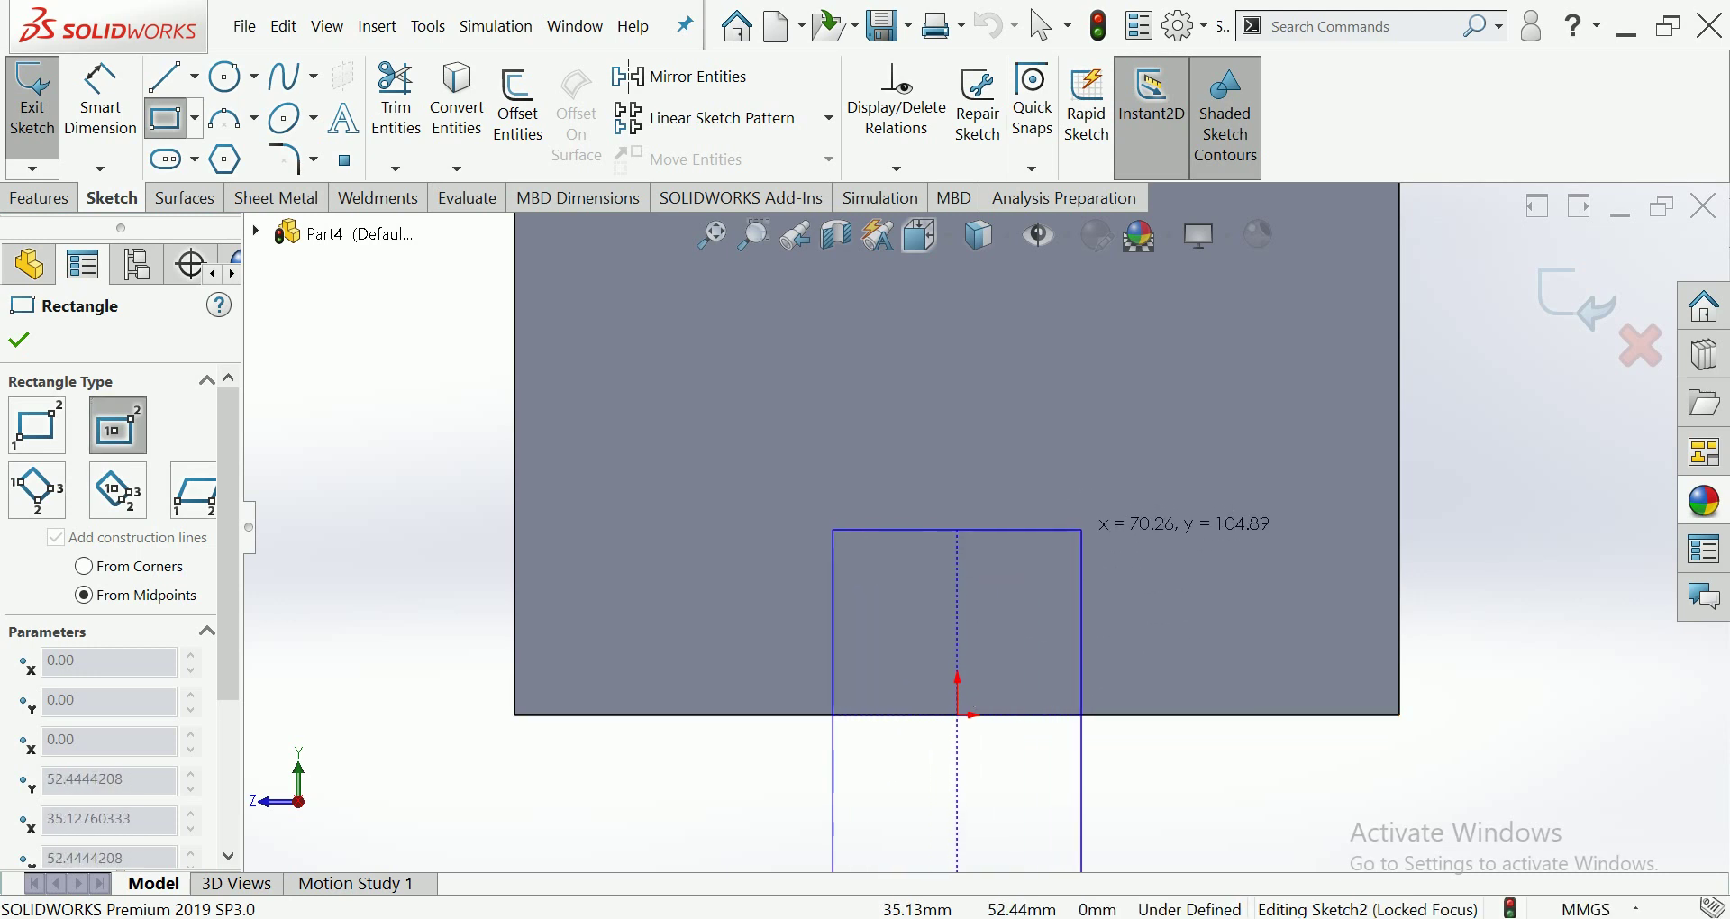
left_click(1096, 470)
scroll(991, 528, "up", 2)
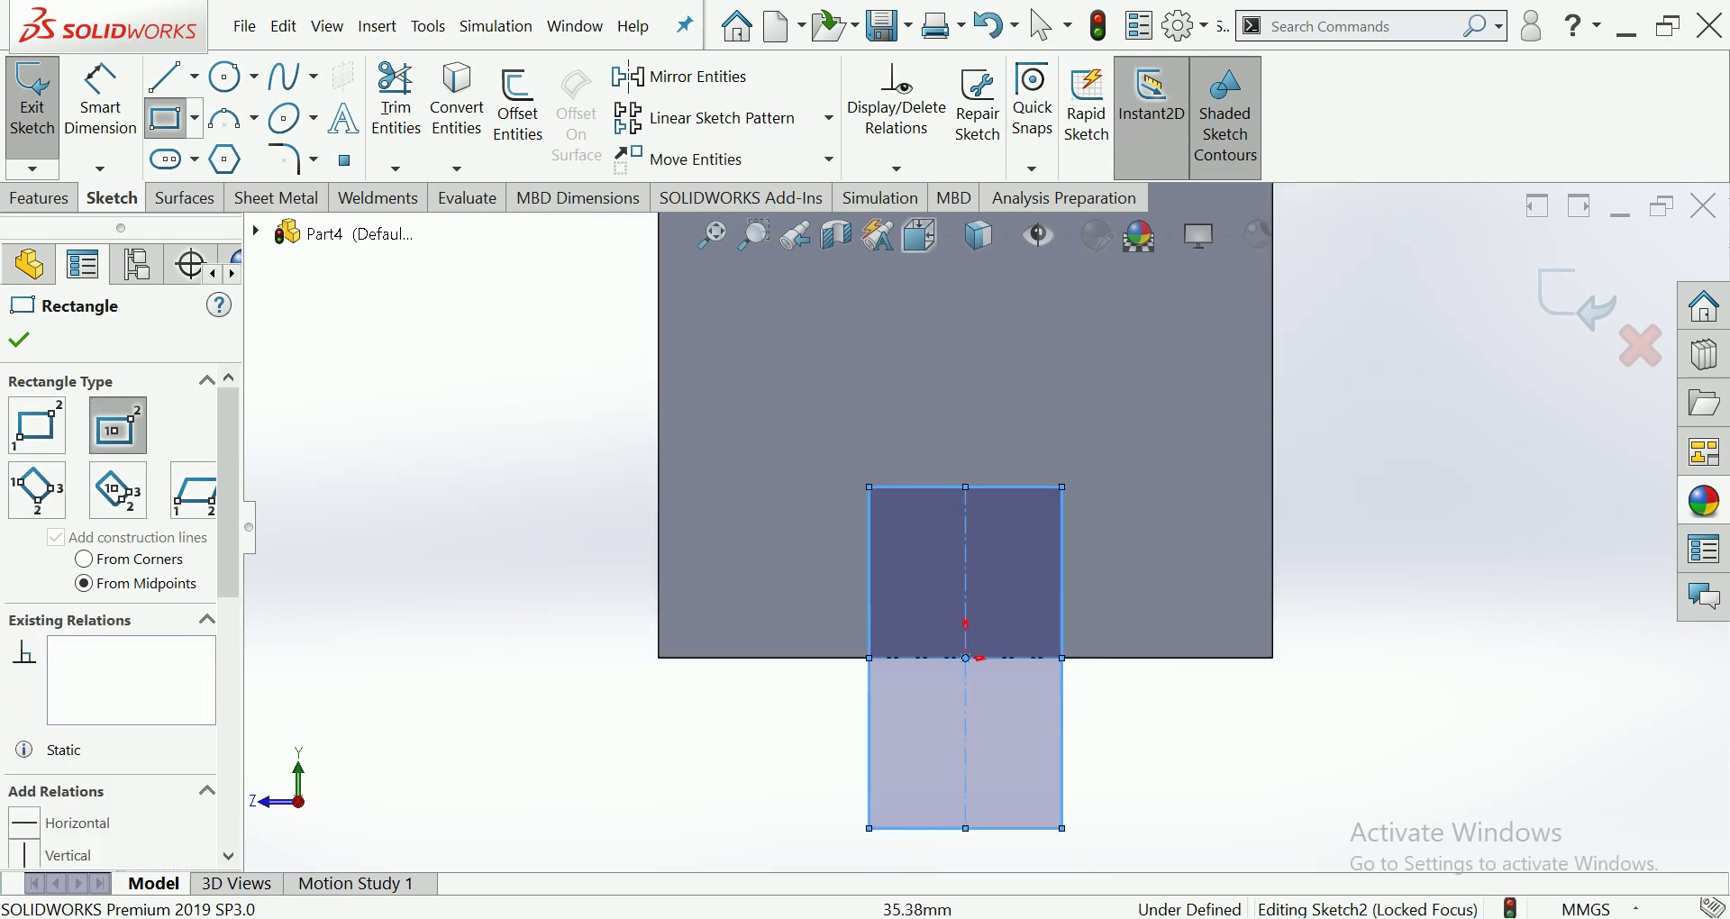
scroll(991, 527, "up", 1)
scroll(991, 527, "up", 1)
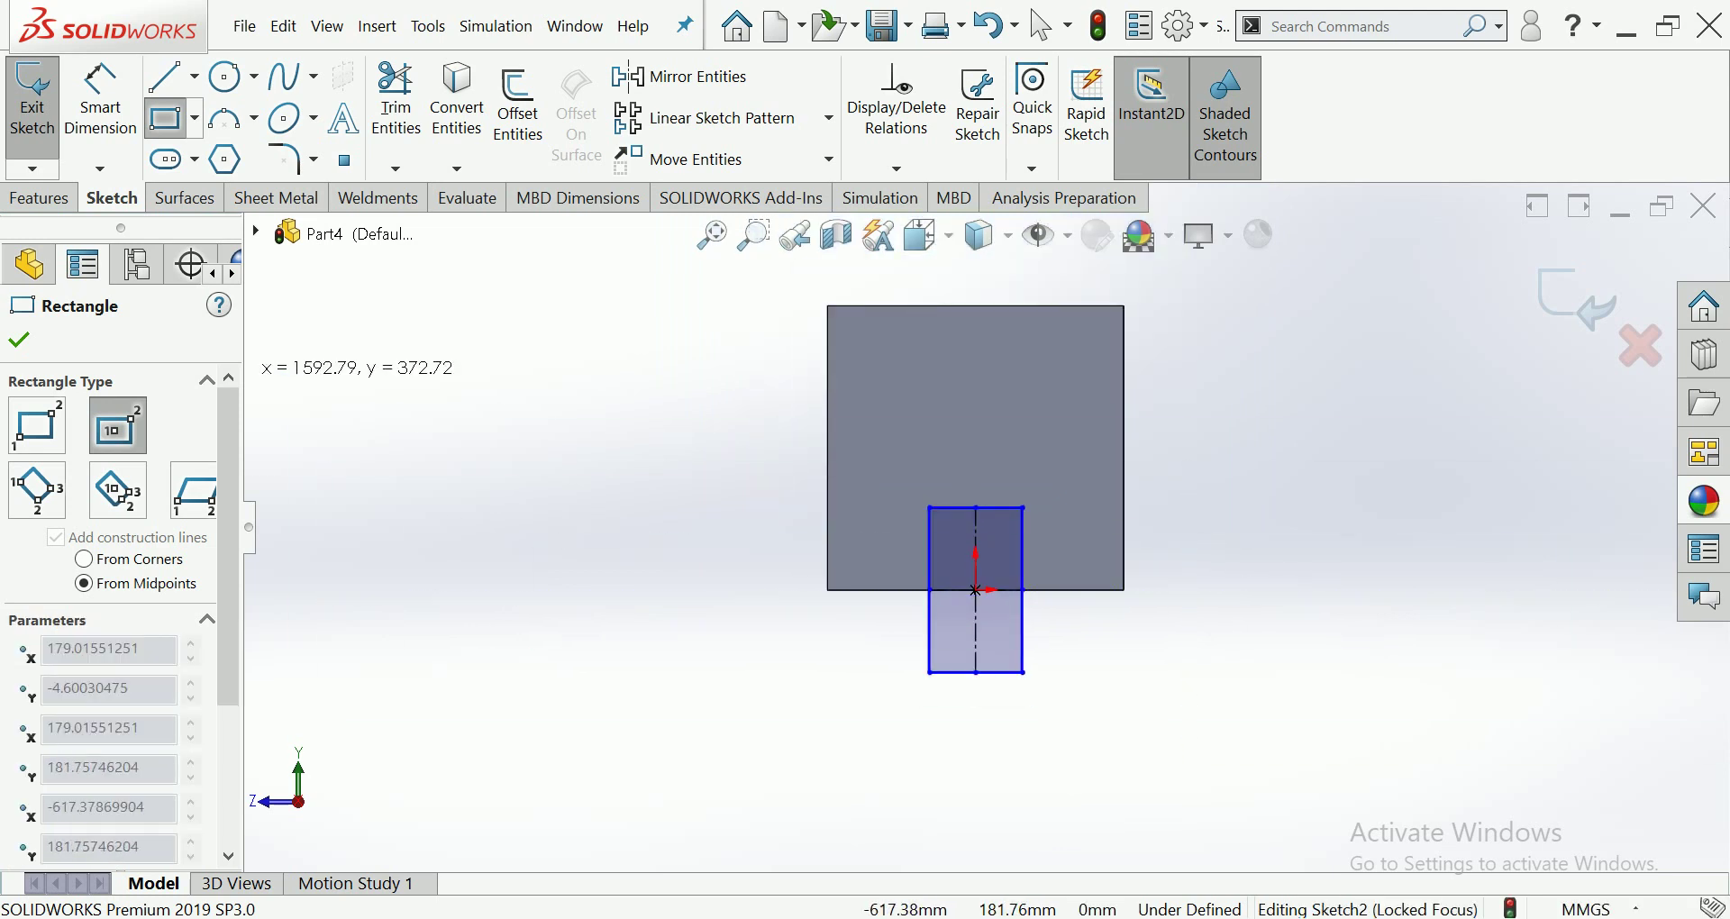
left_click(100, 100)
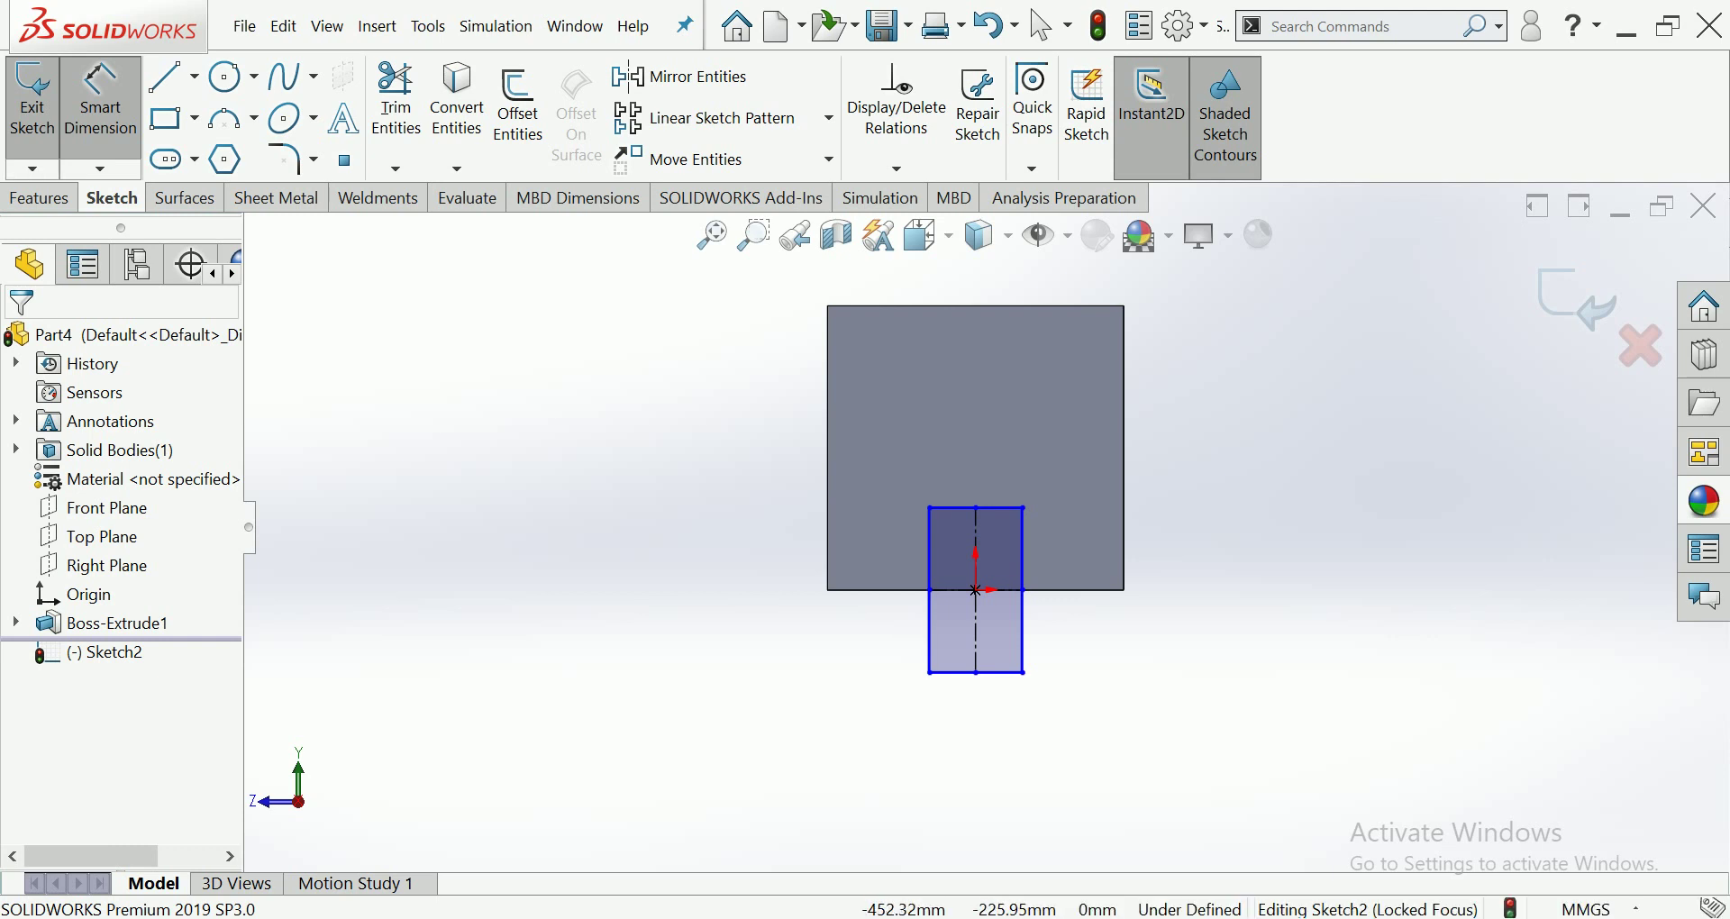
Dimension the rectangle's top edge 70 mm from the square's bottom edge.
key("d")
left_click(878, 590)
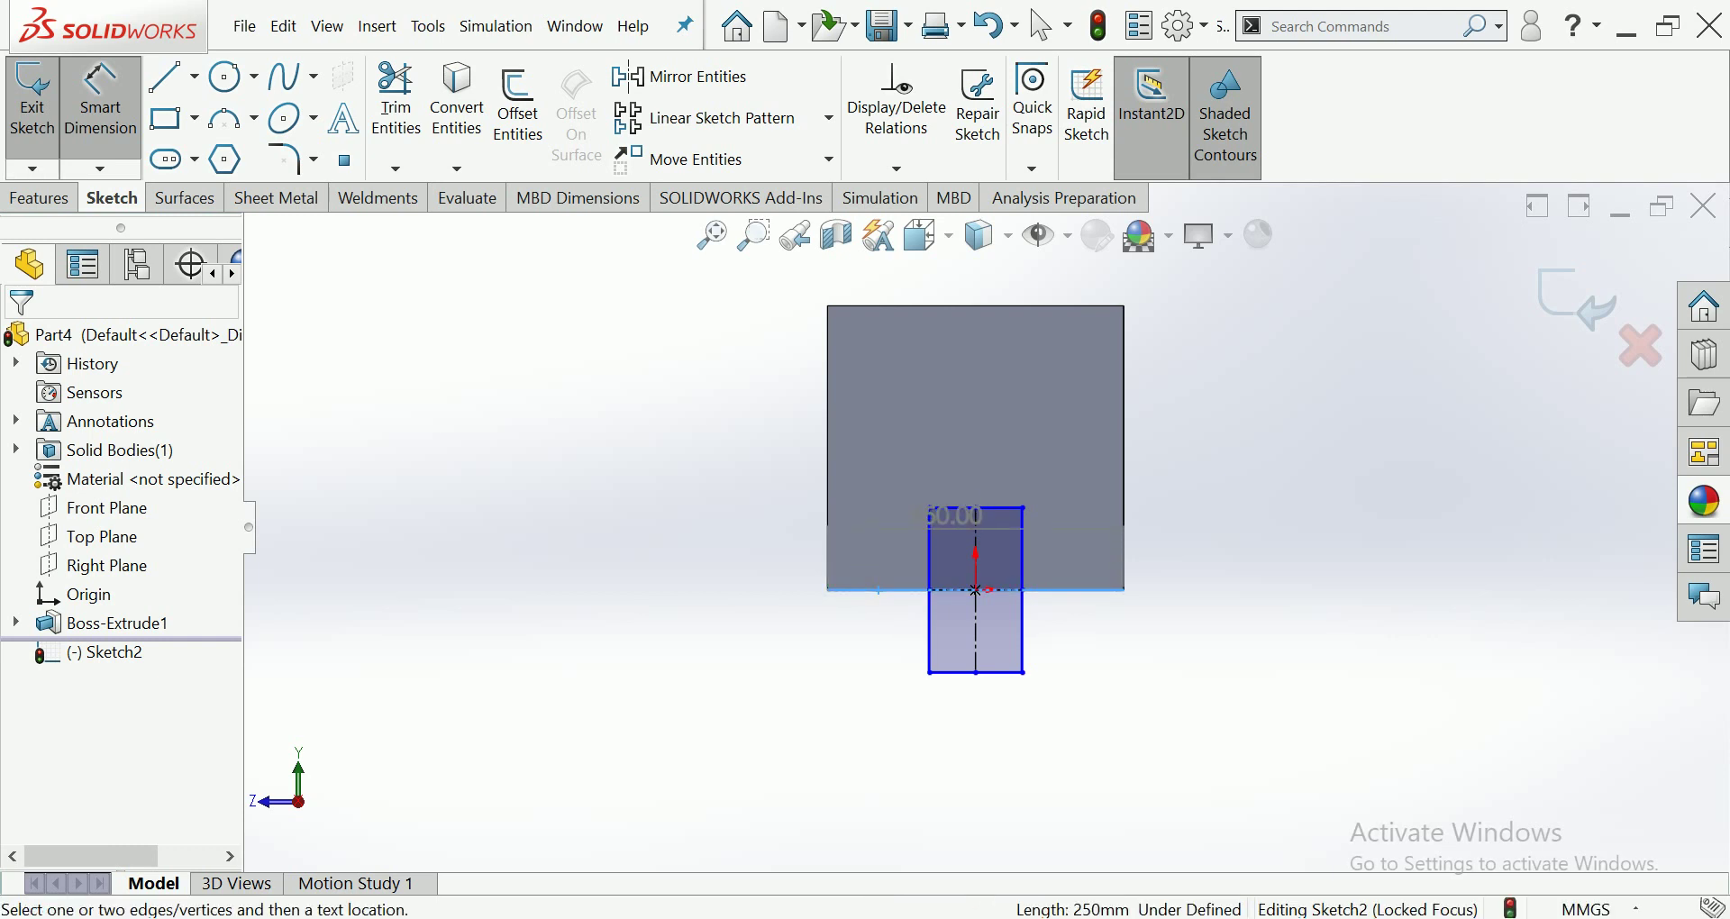
left_click(973, 508)
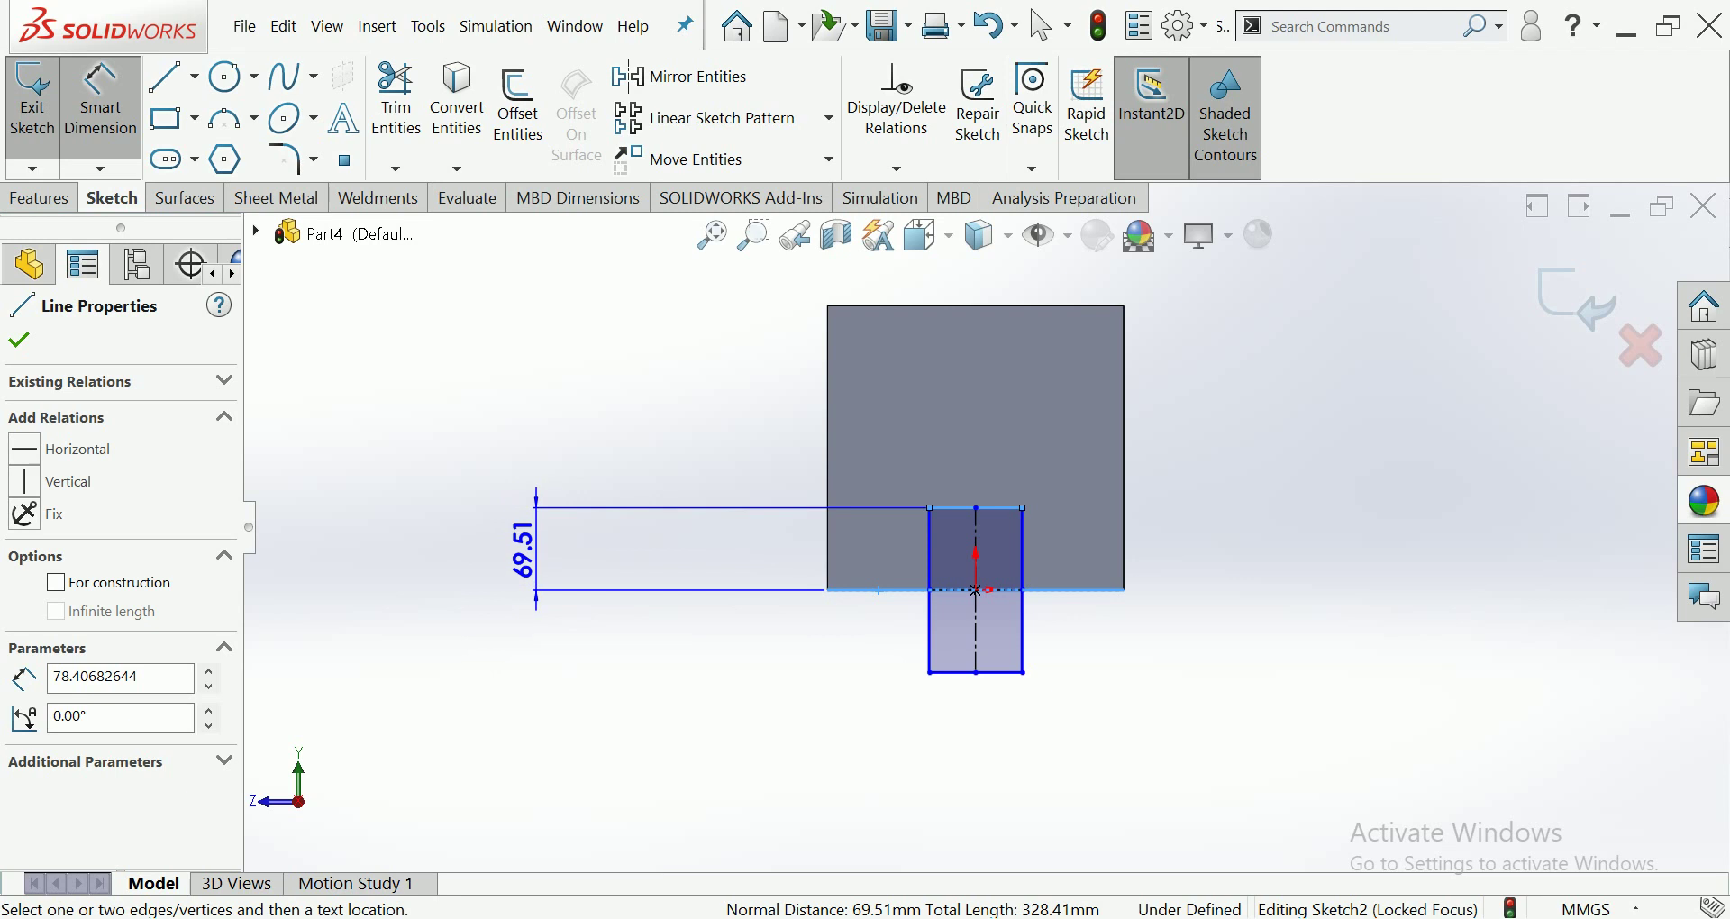
left_click(523, 550)
type("70")
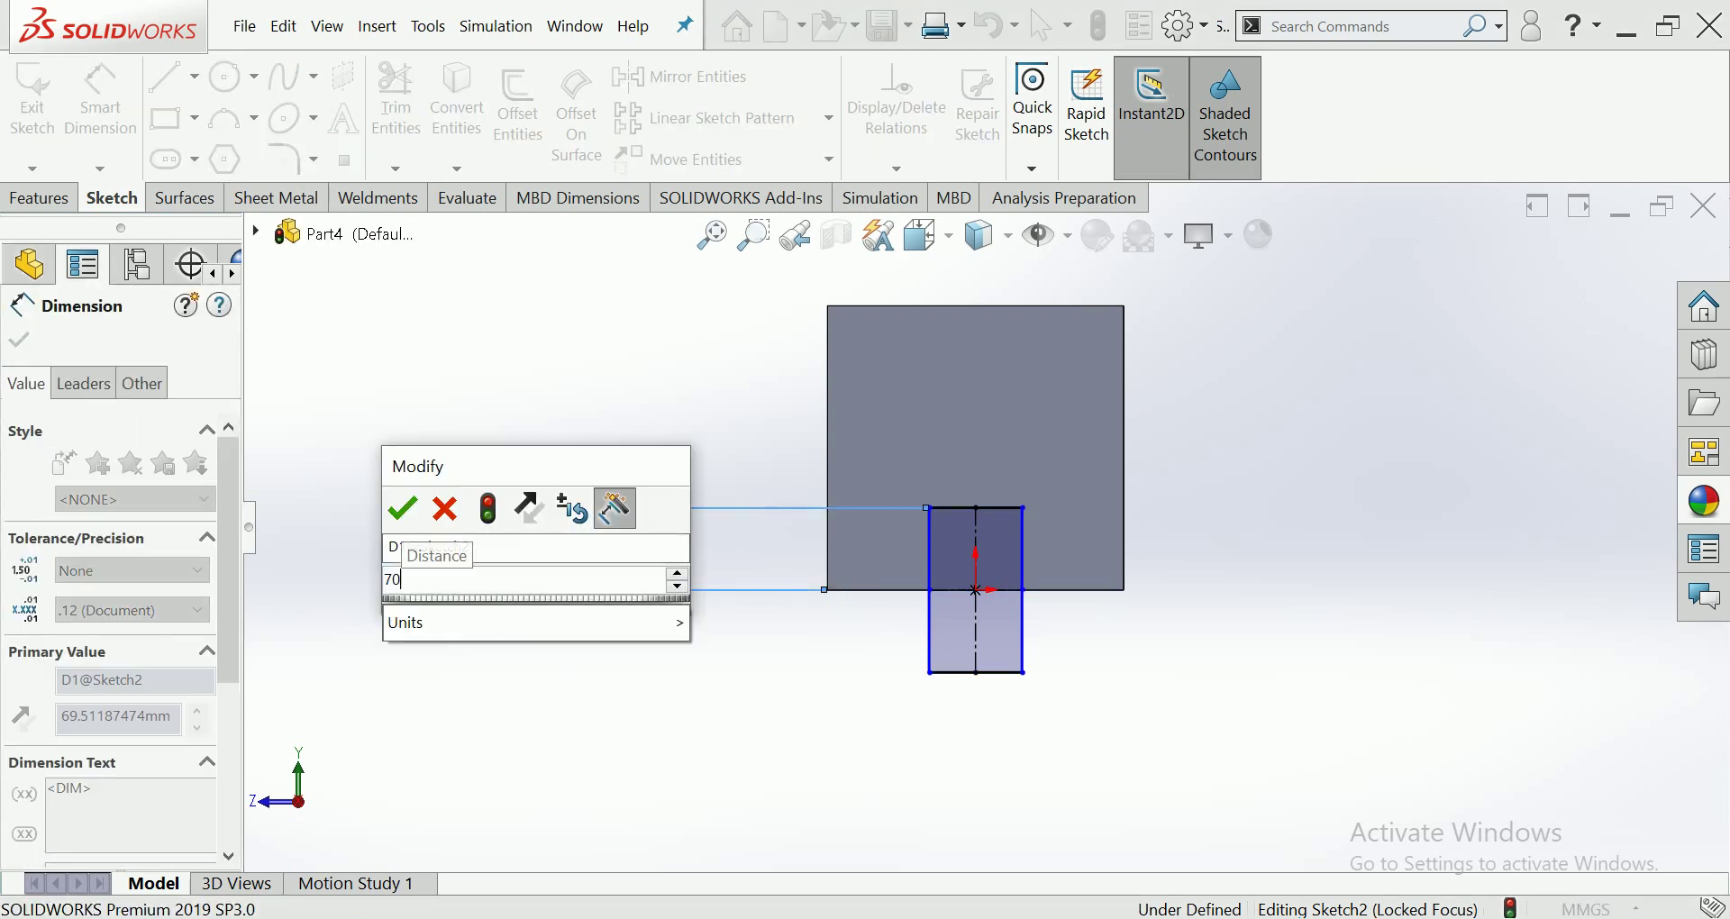
key("Return")
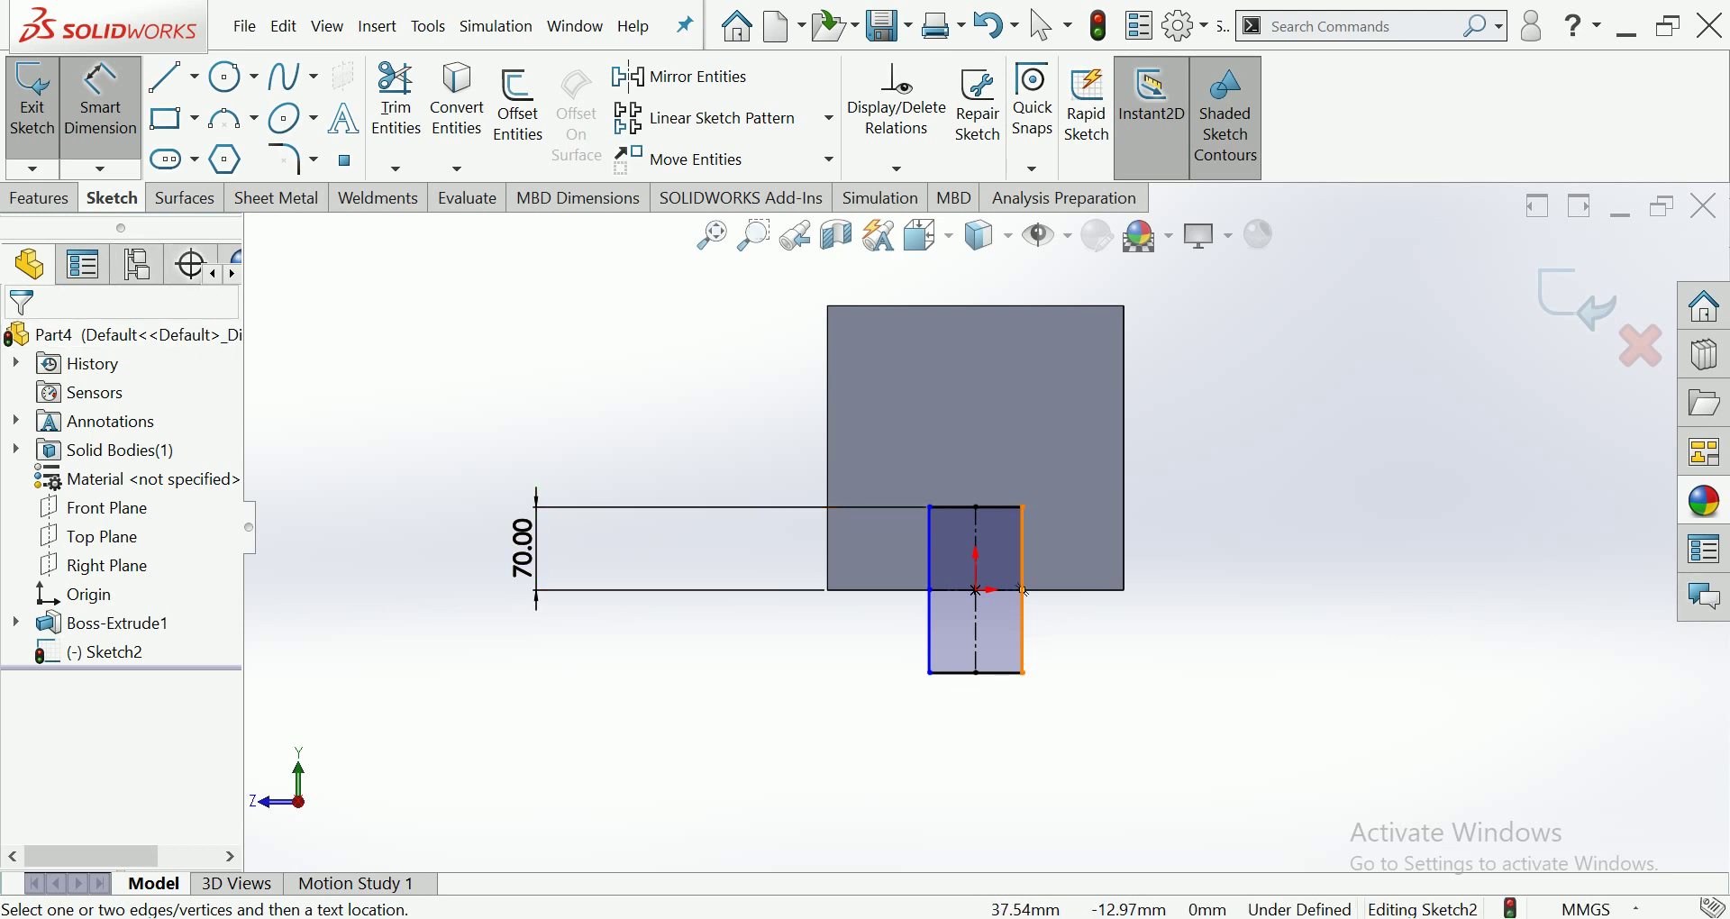
left_click_drag(1025, 590, 827, 563)
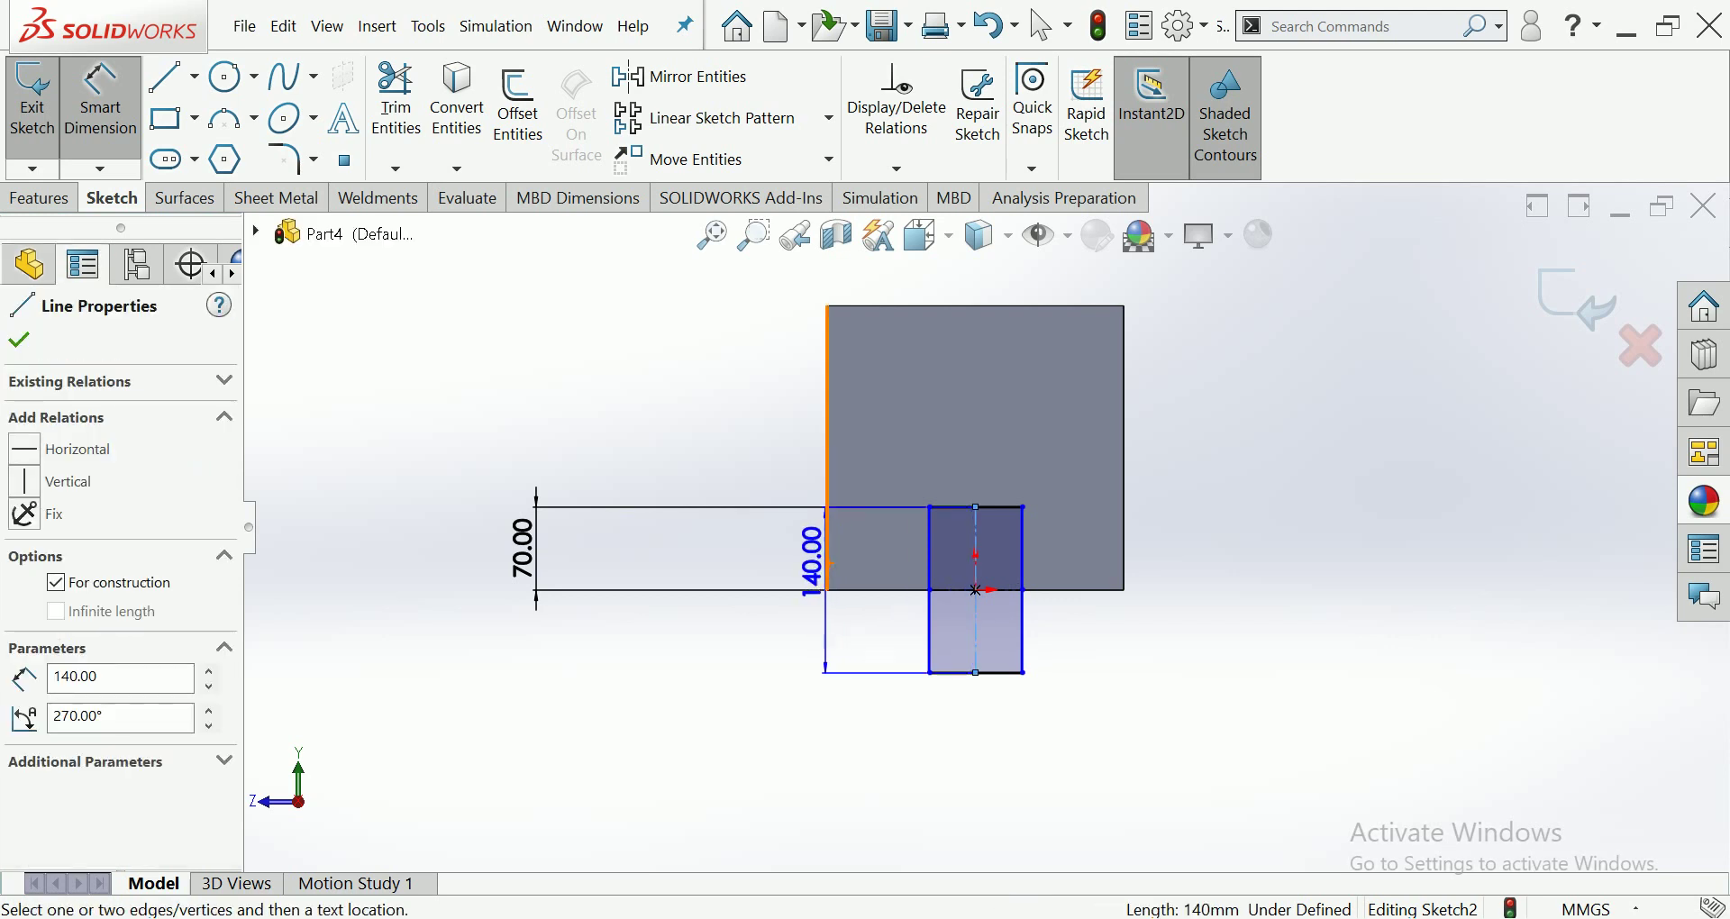
left_click(976, 559)
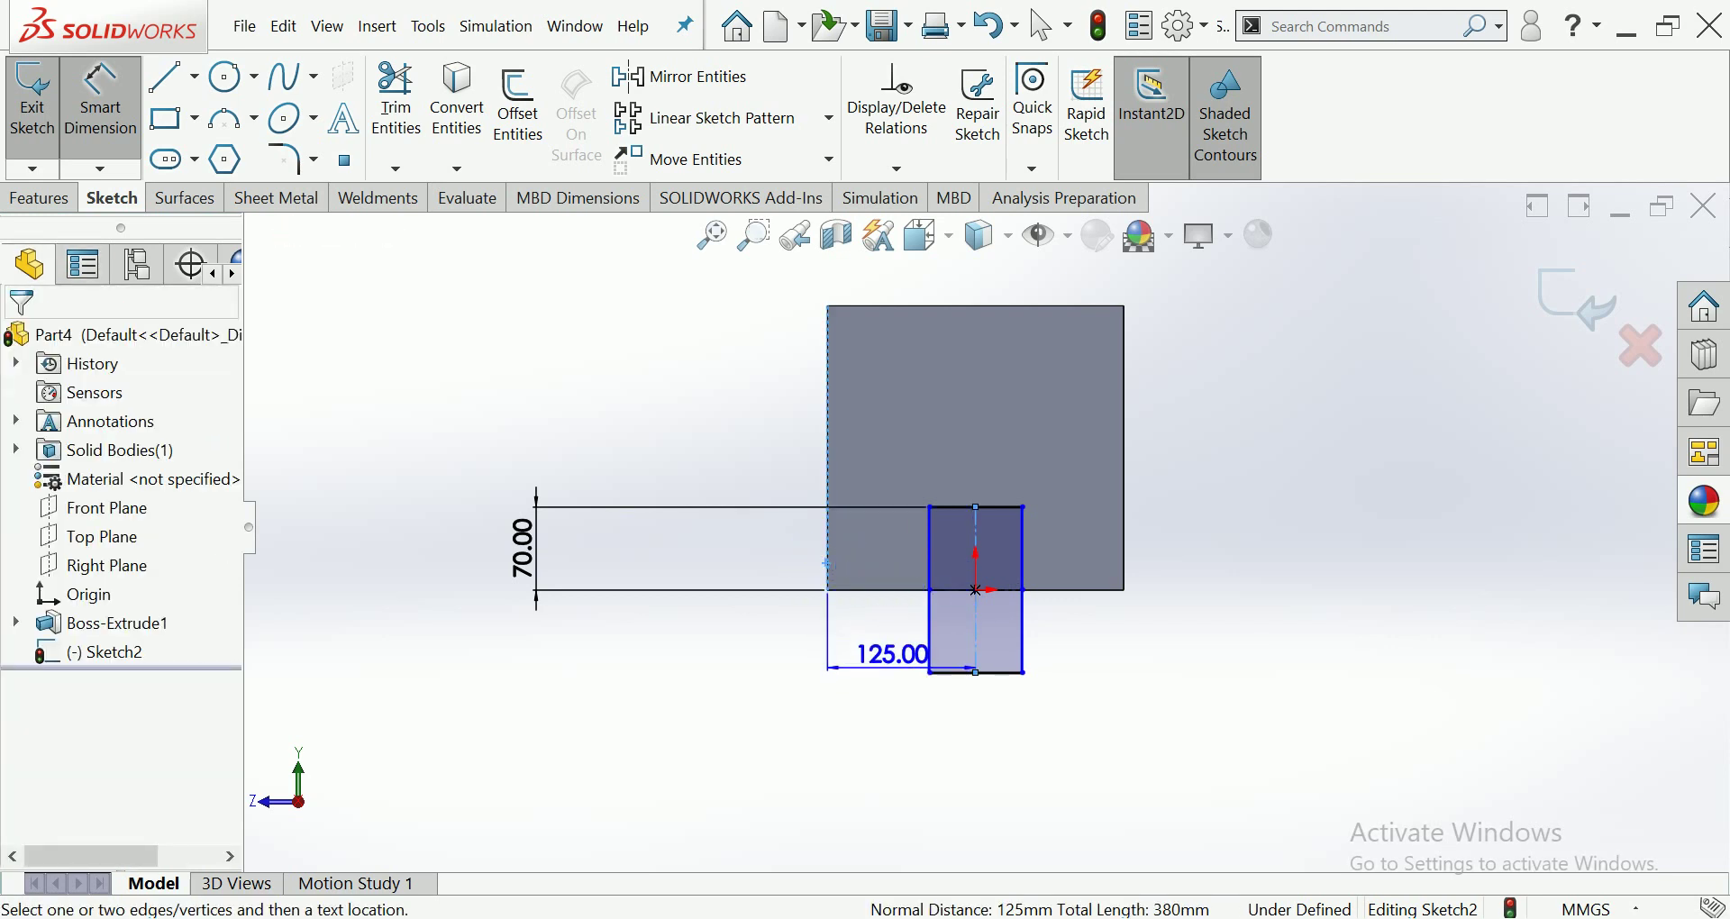
left_click(879, 652)
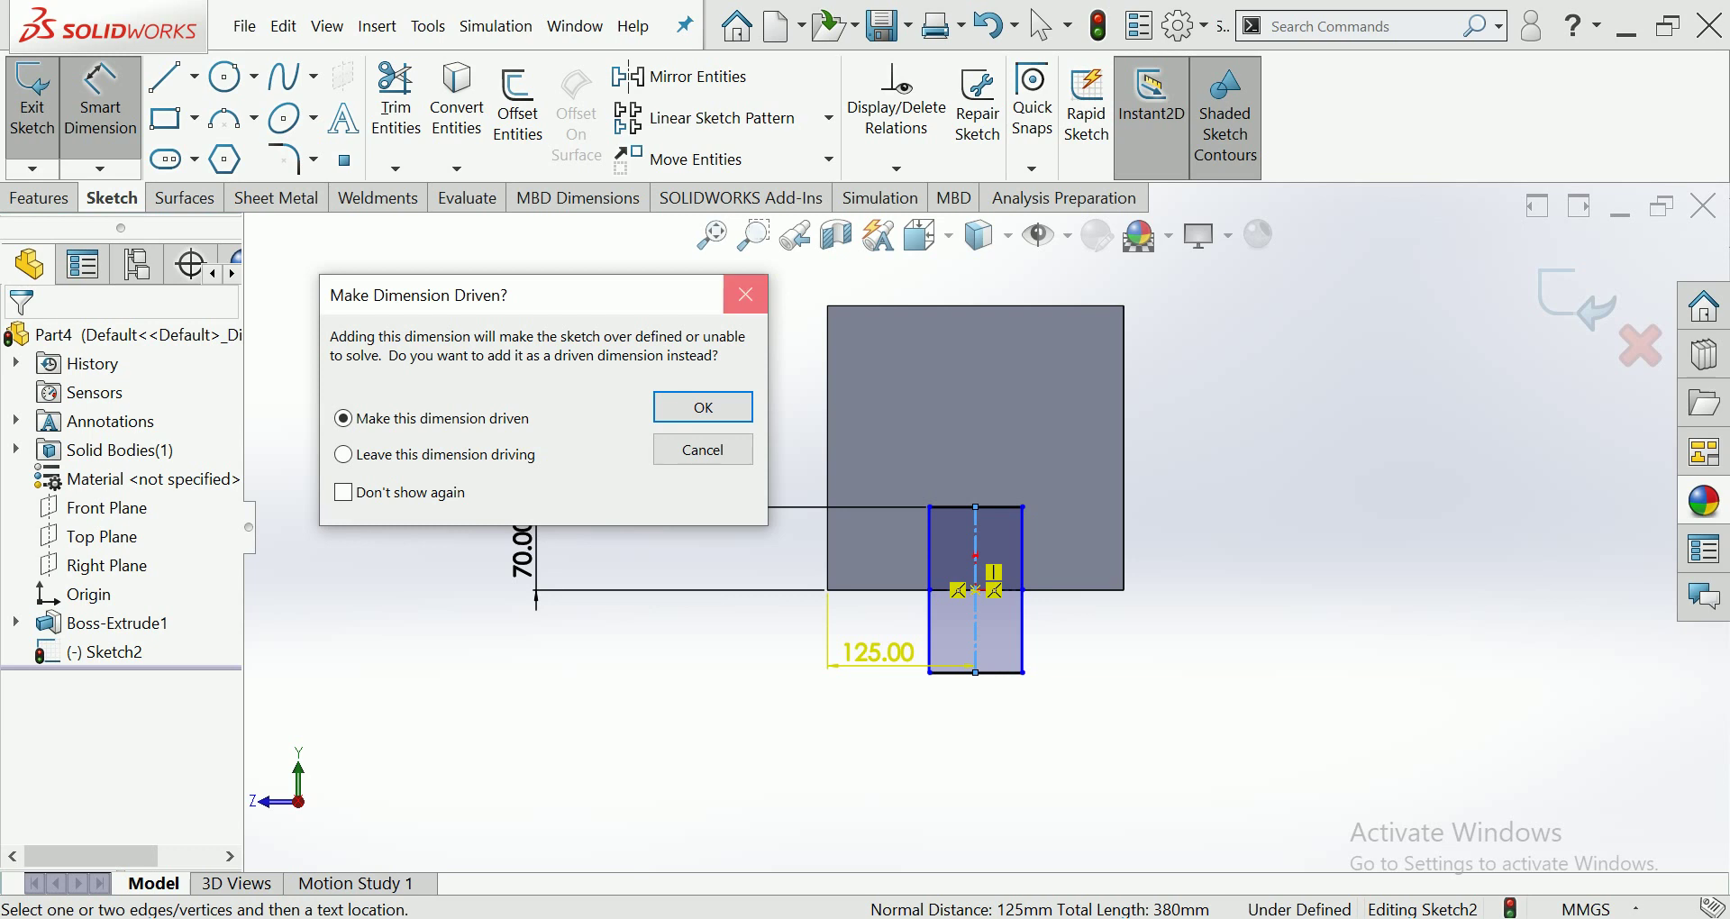
left_click(745, 295)
key("Escape")
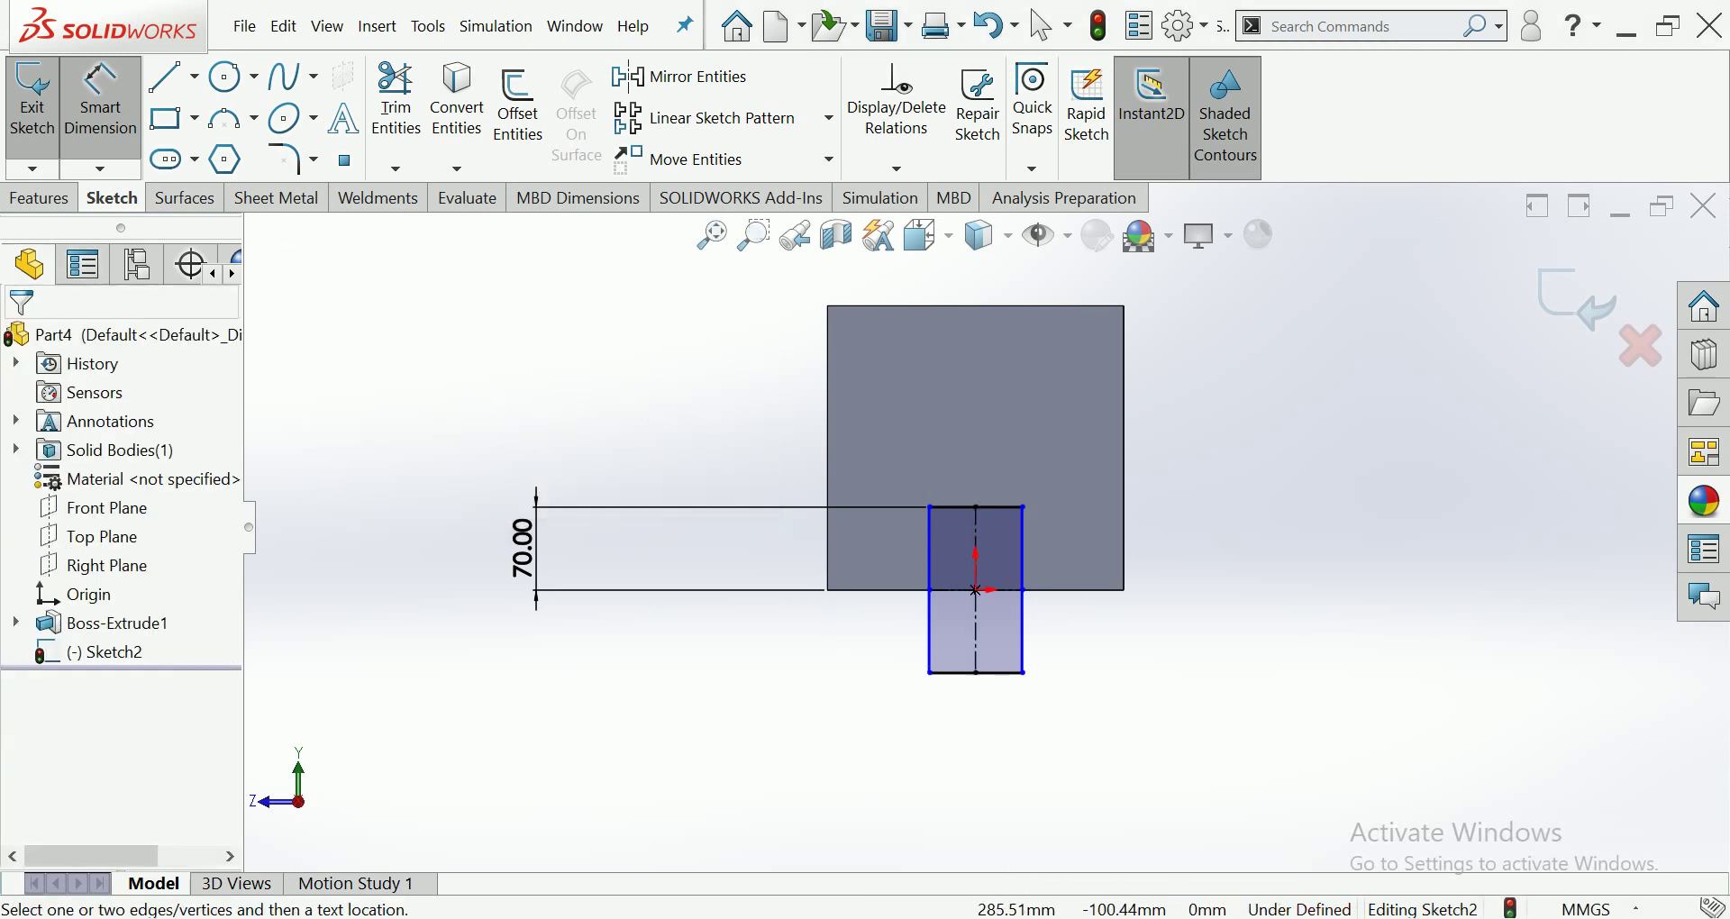
left_click(1026, 590)
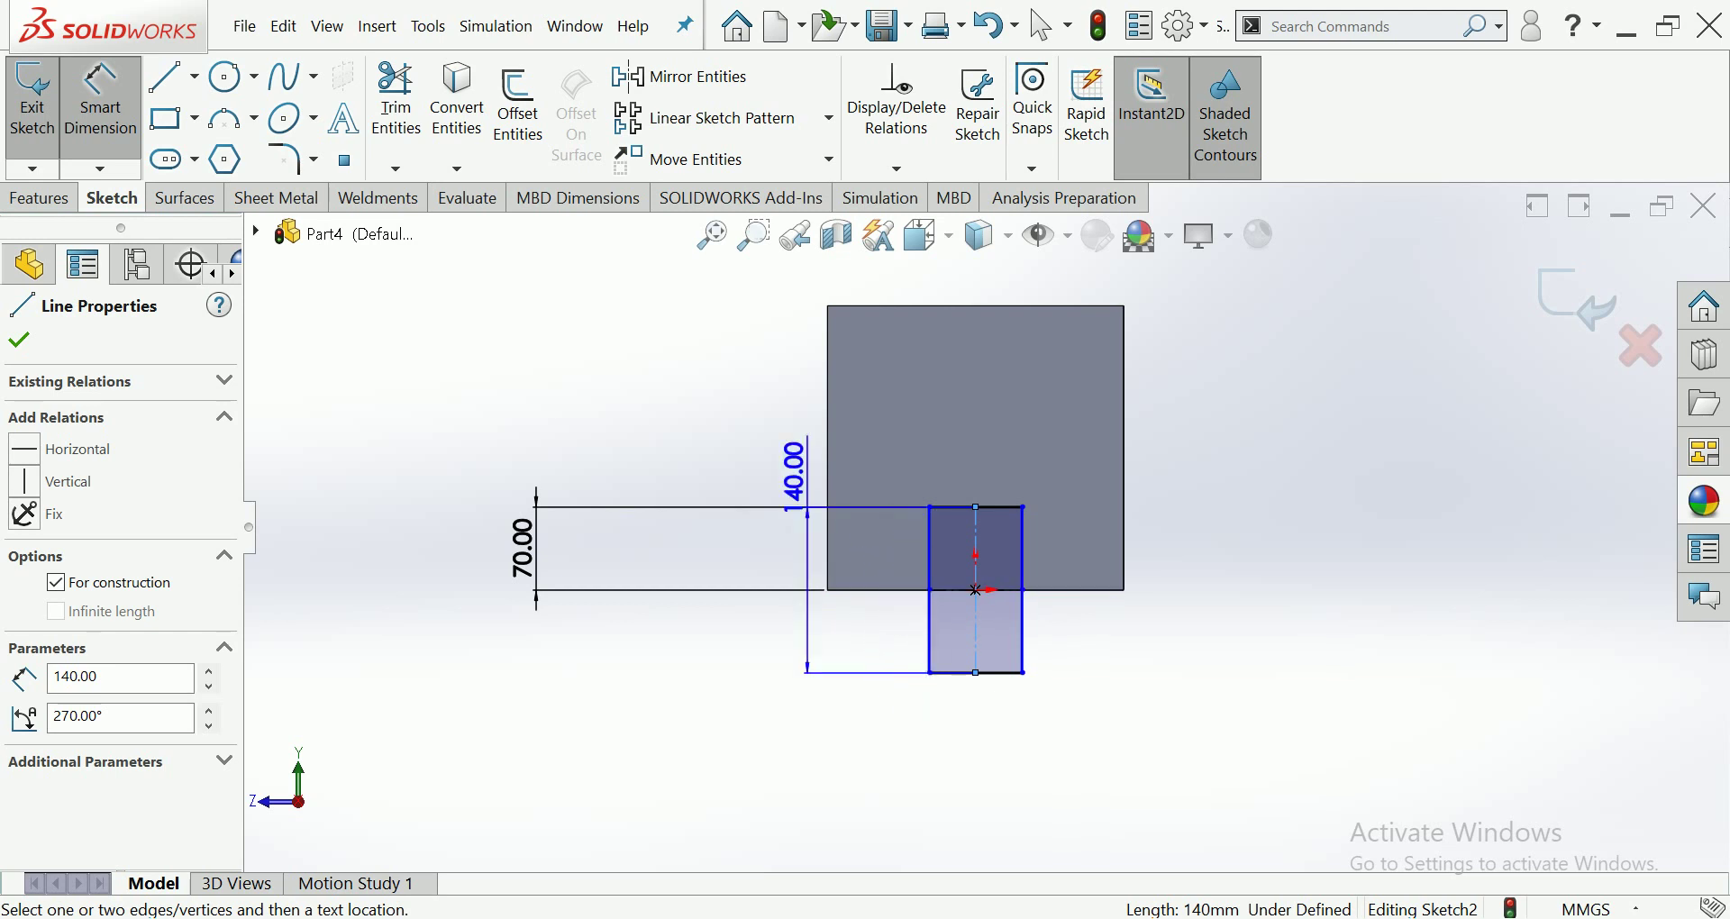
key("ctrl+b")
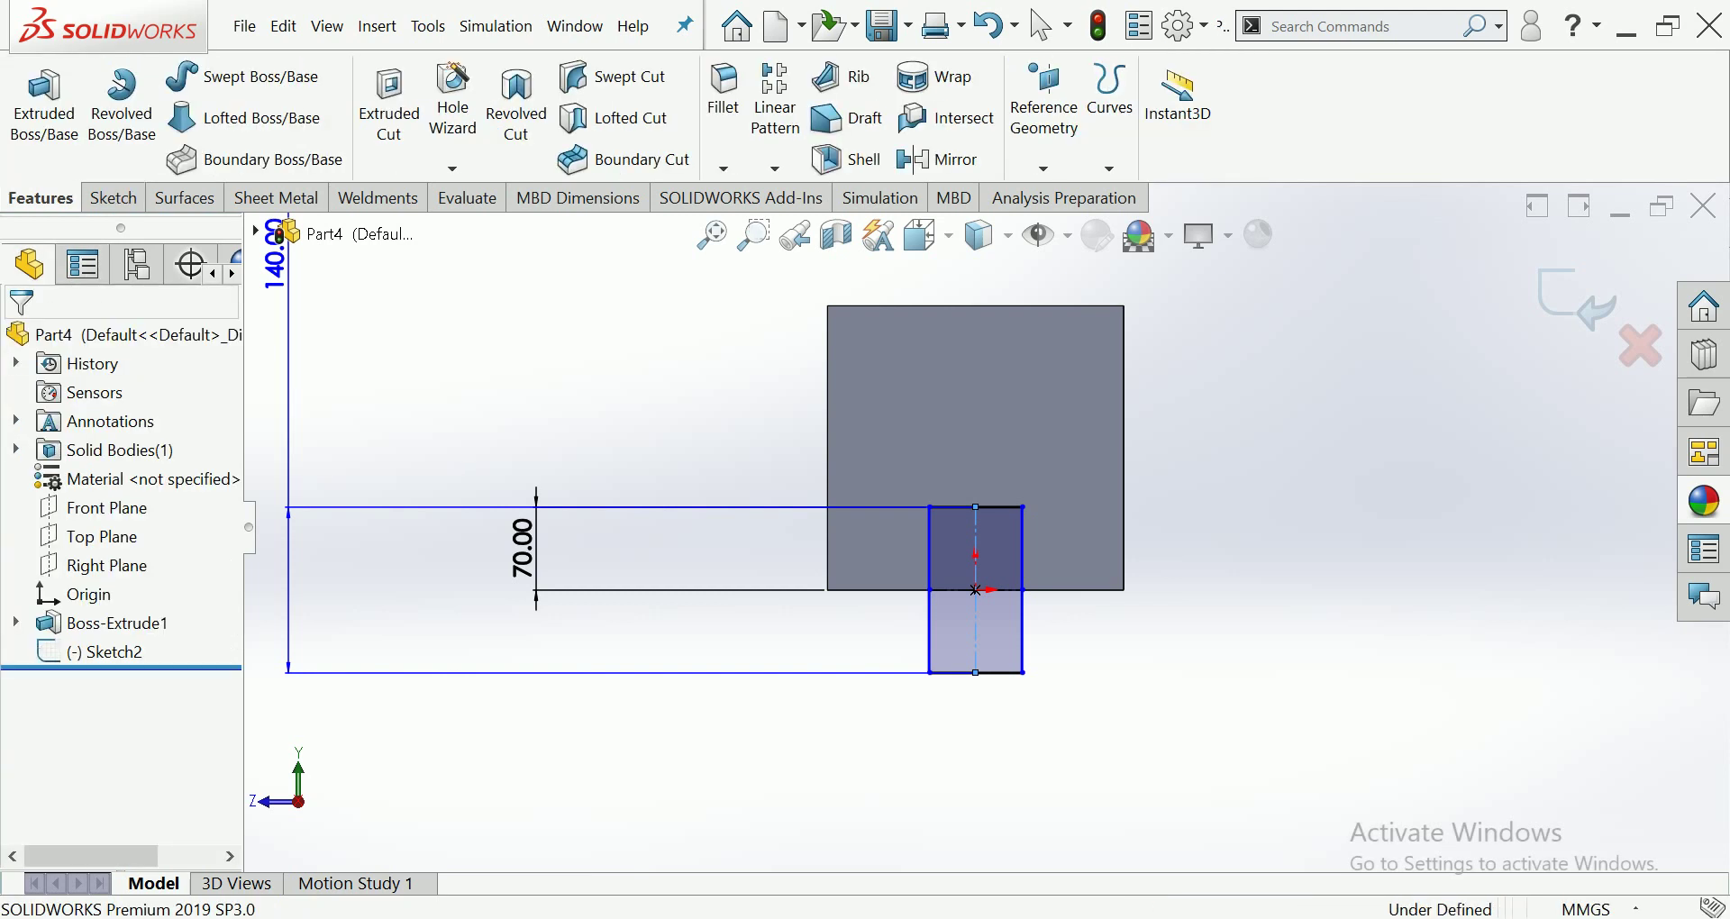
left_click(976, 595)
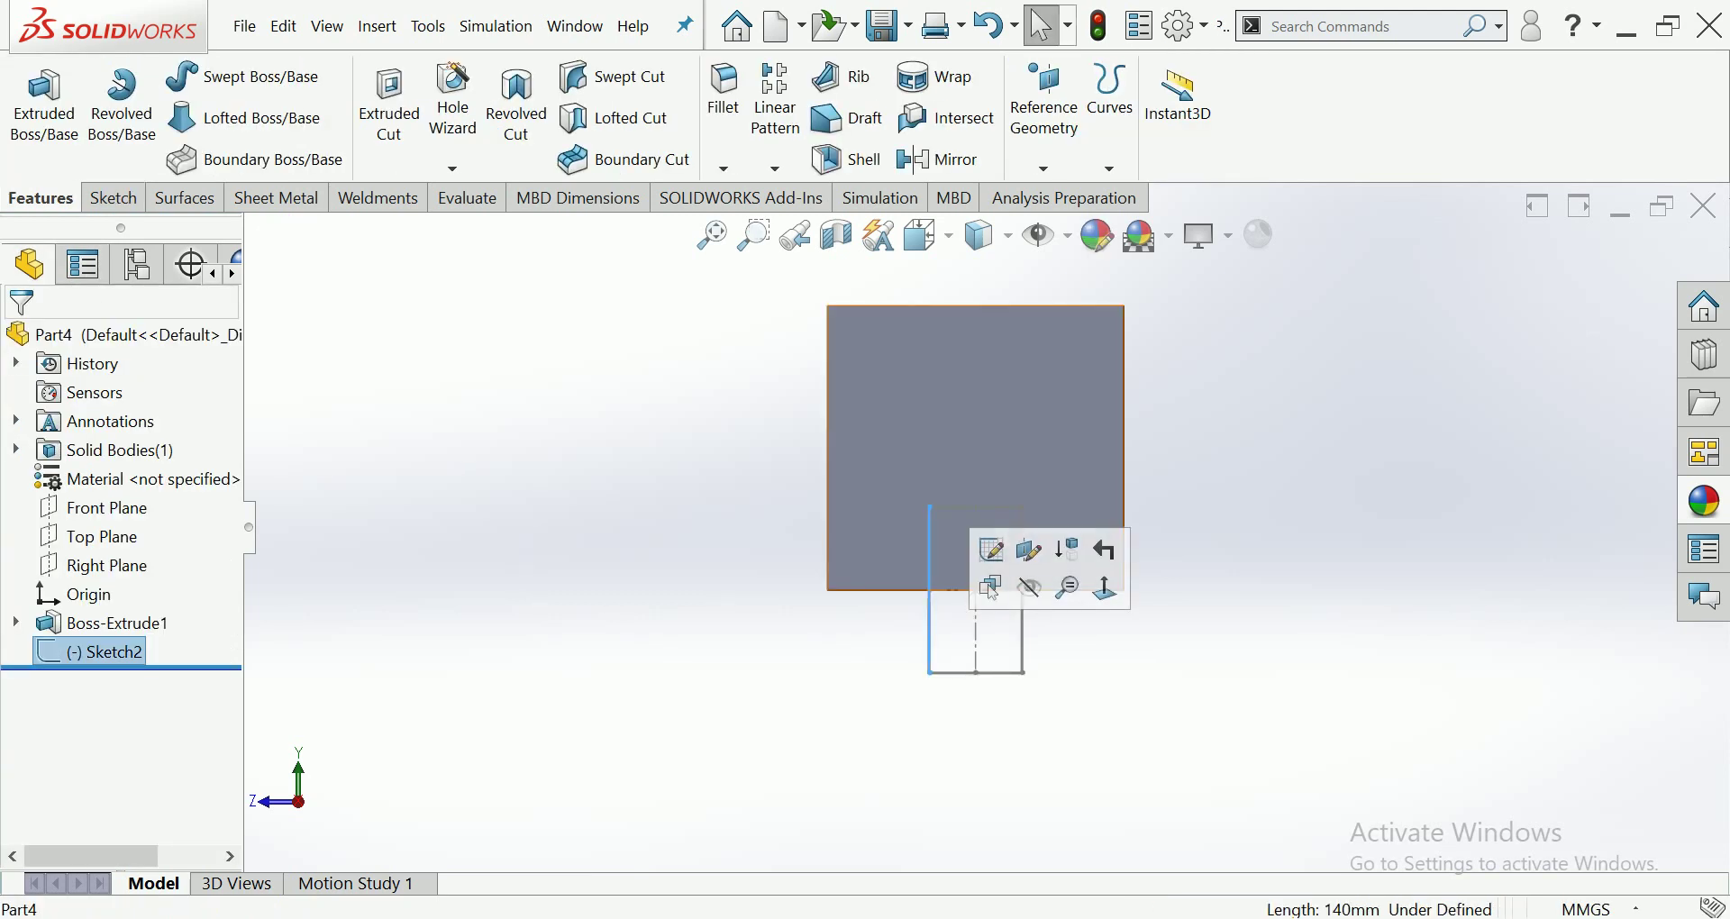
left_click(992, 551)
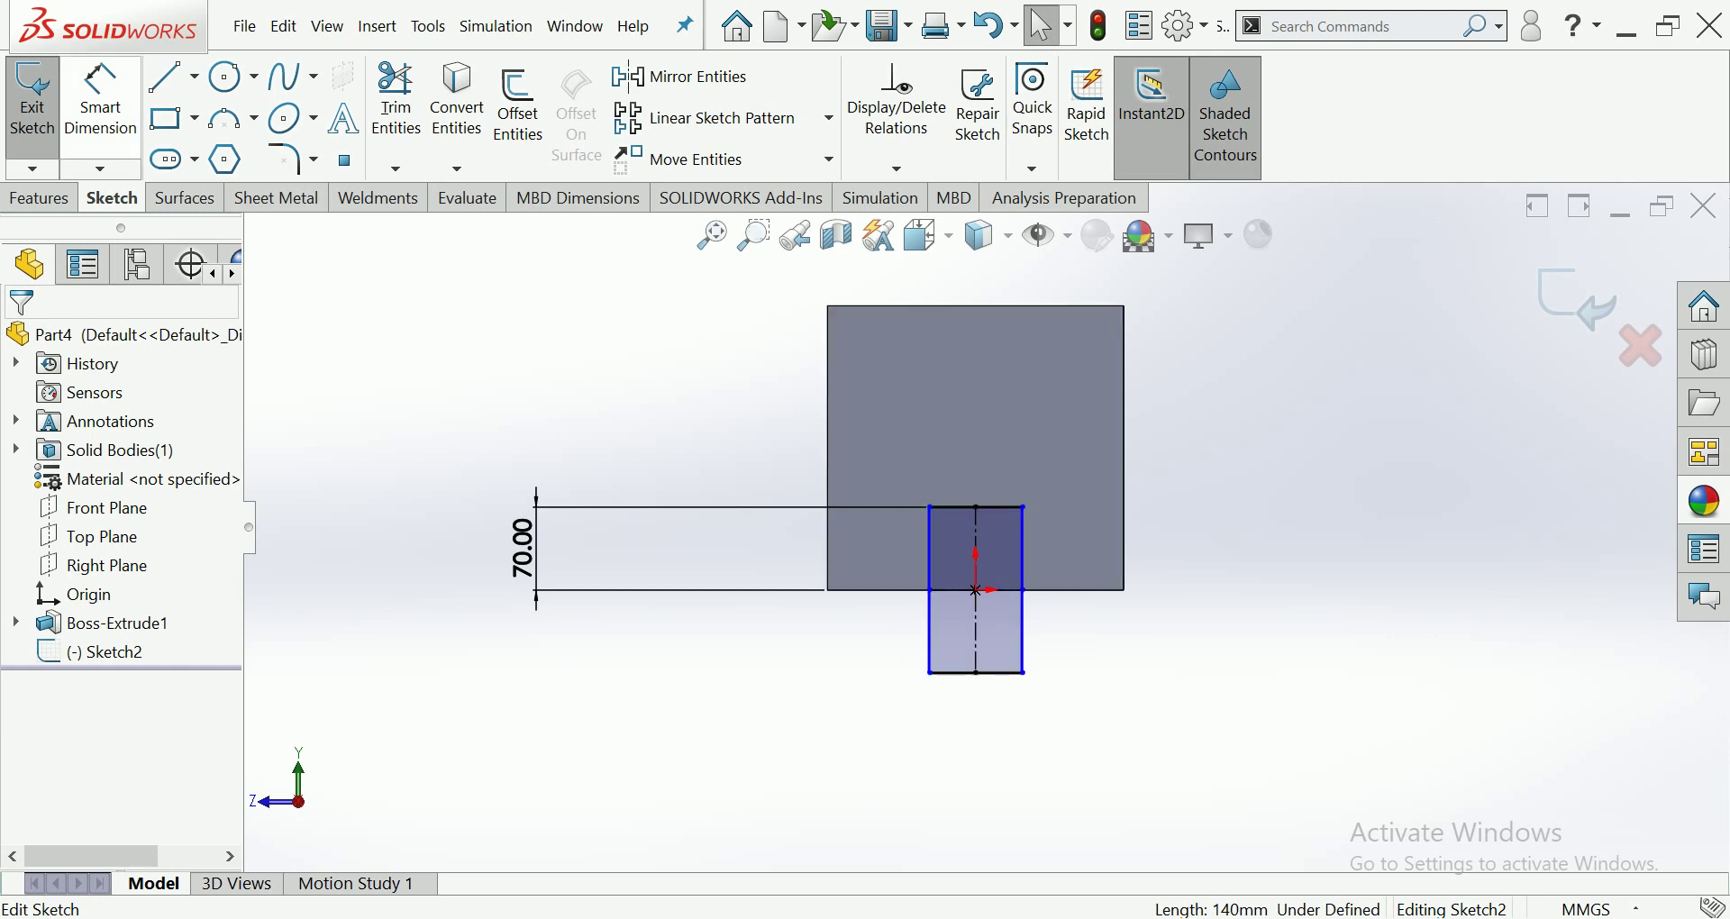
left_click(100, 99)
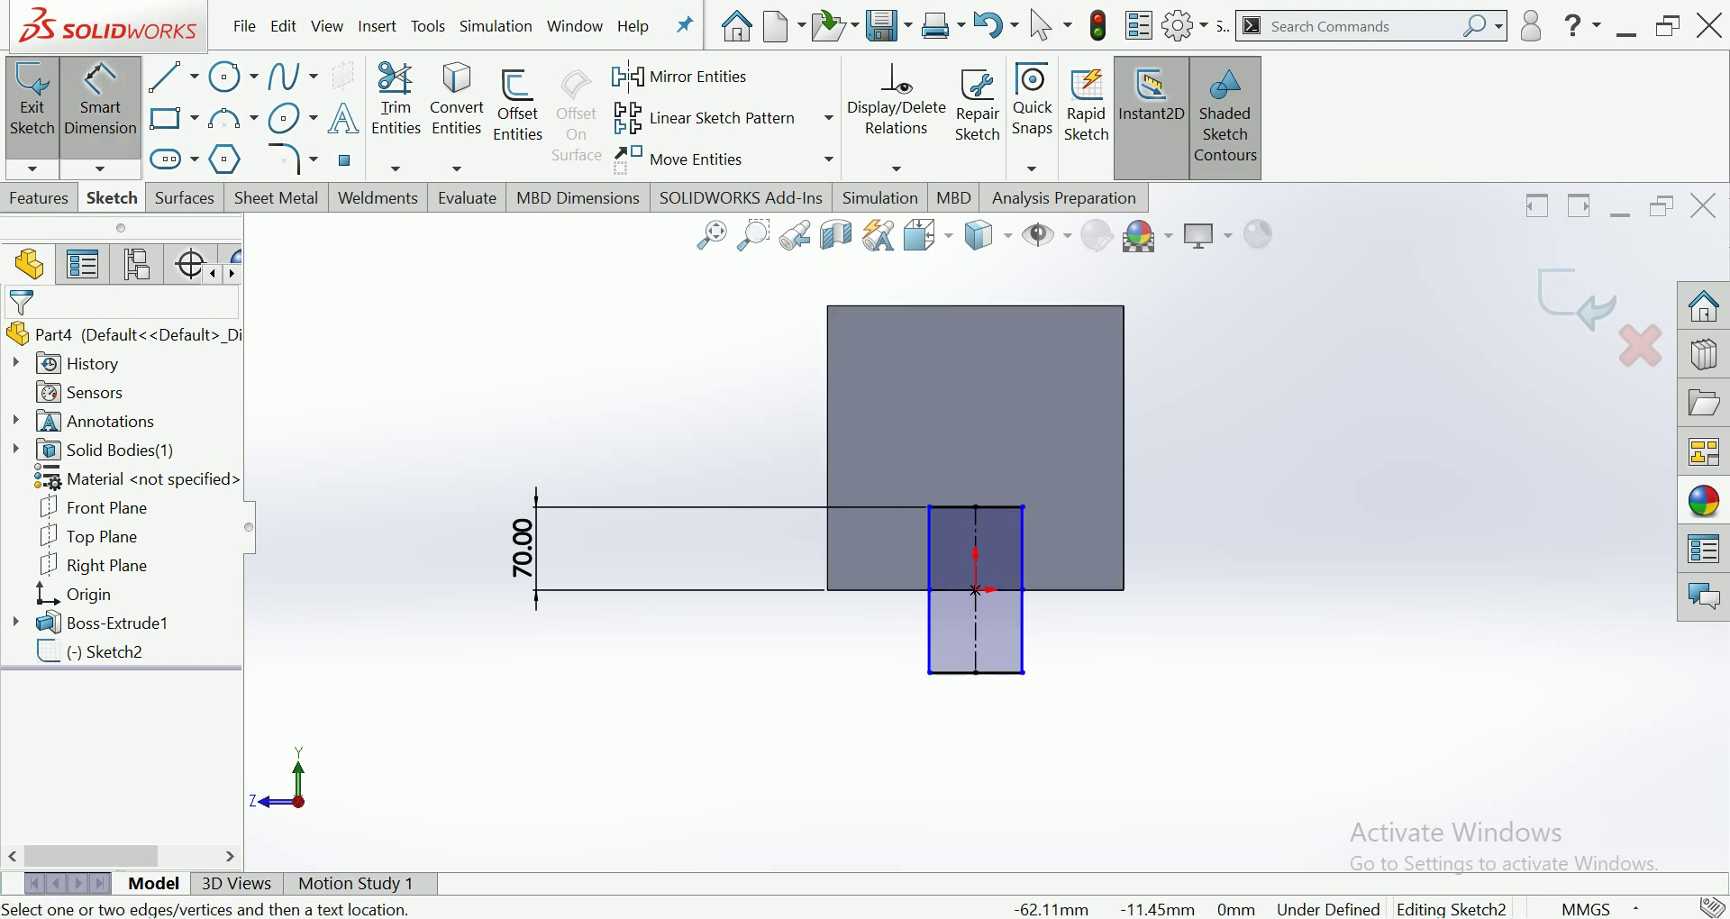
left_click(828, 562)
left_click(977, 590)
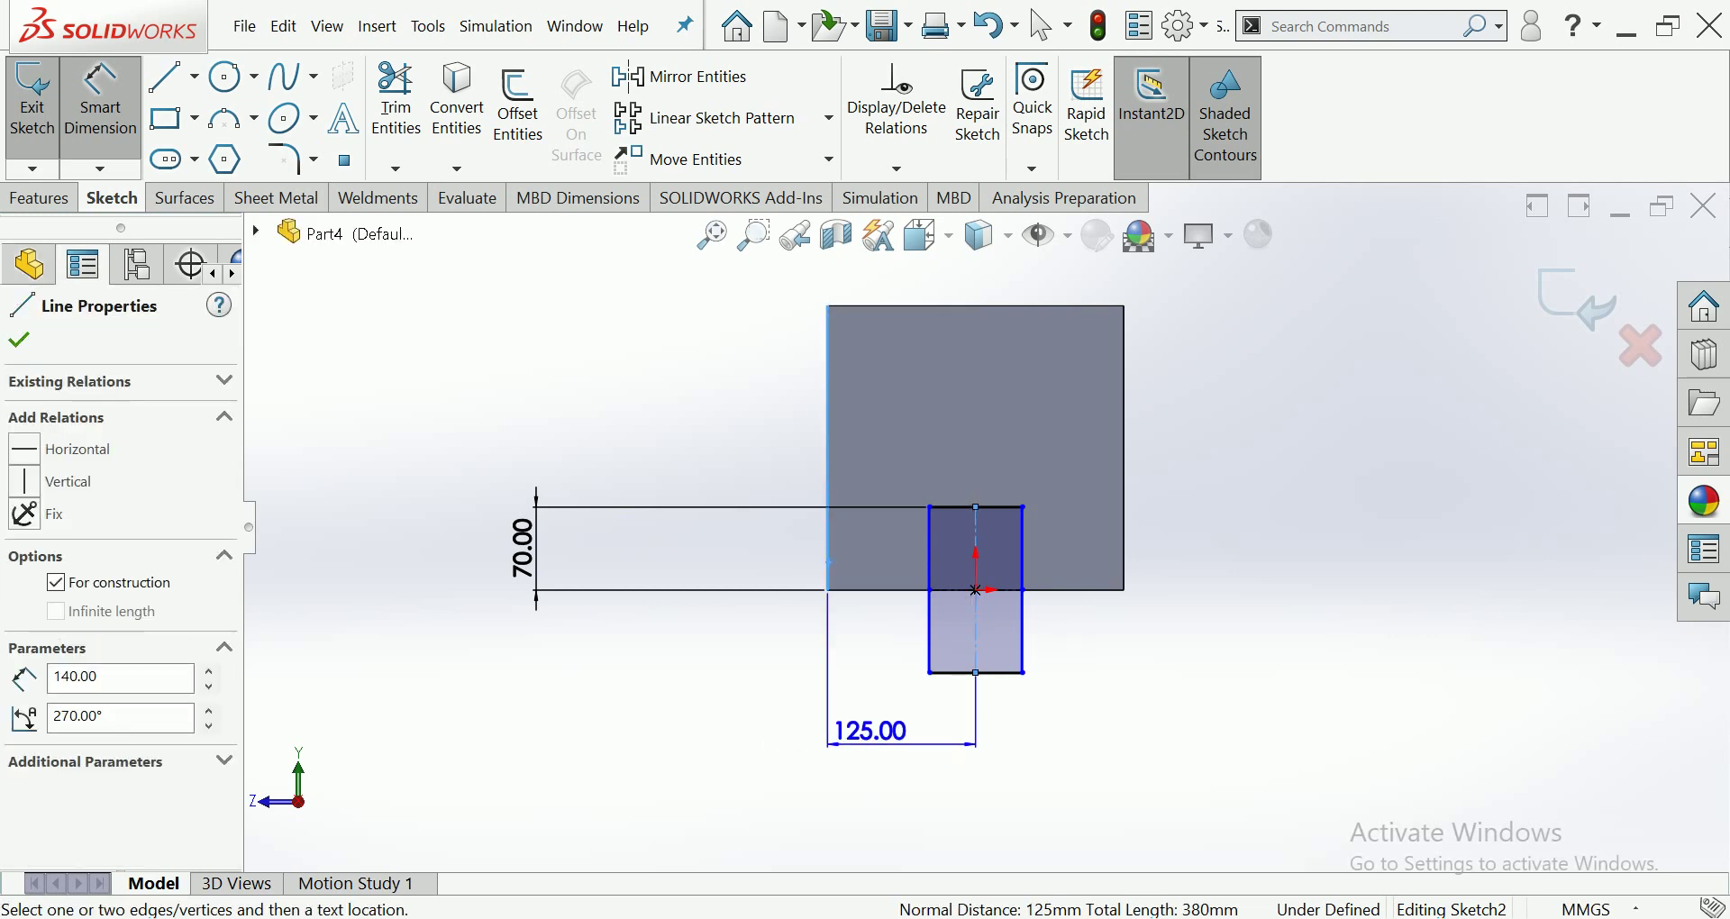
left_click(908, 741)
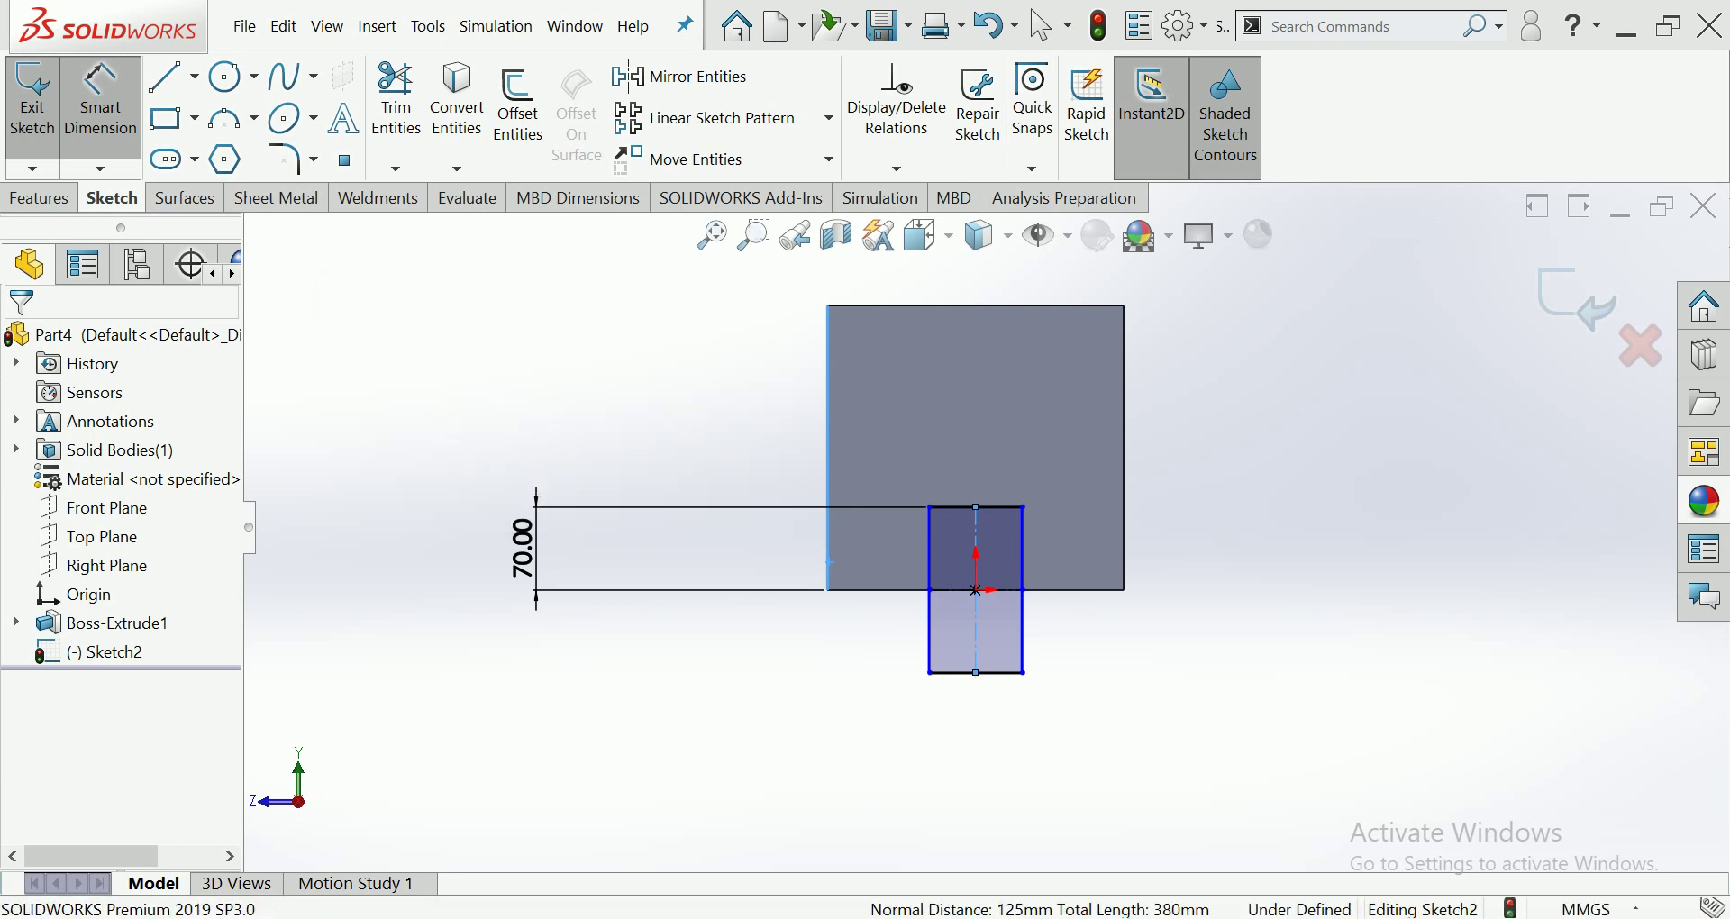
left_click(745, 294)
key("Escape")
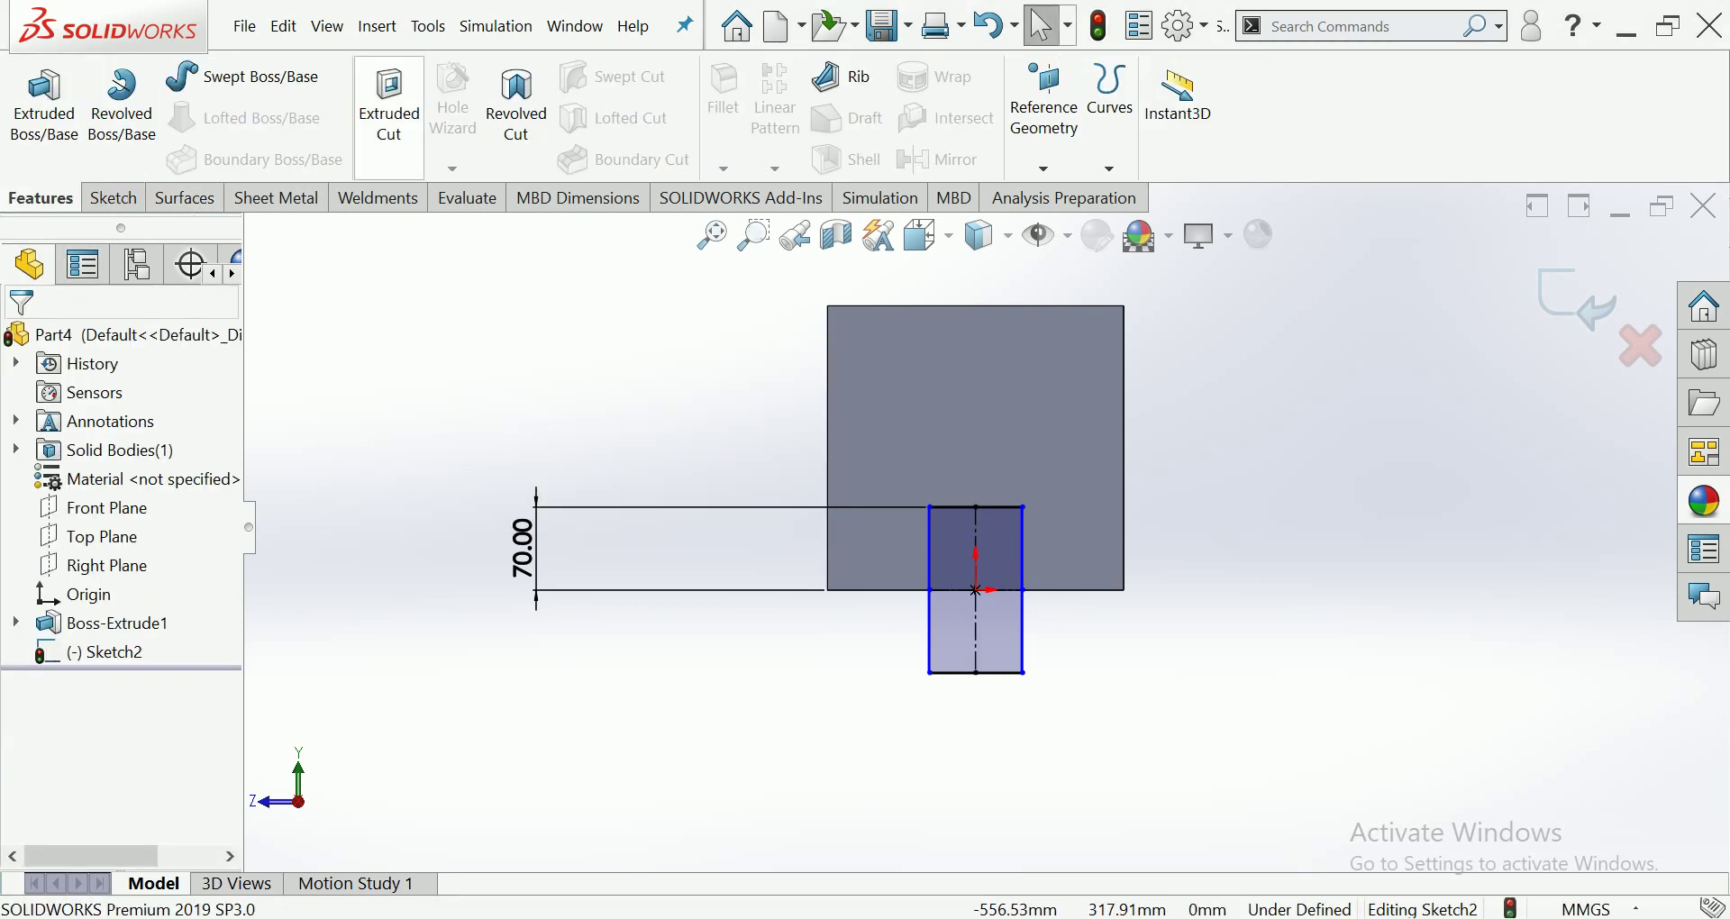
Cut the rectangle Through All to form the bottom slot.
left_click(389, 108)
left_click(135, 480)
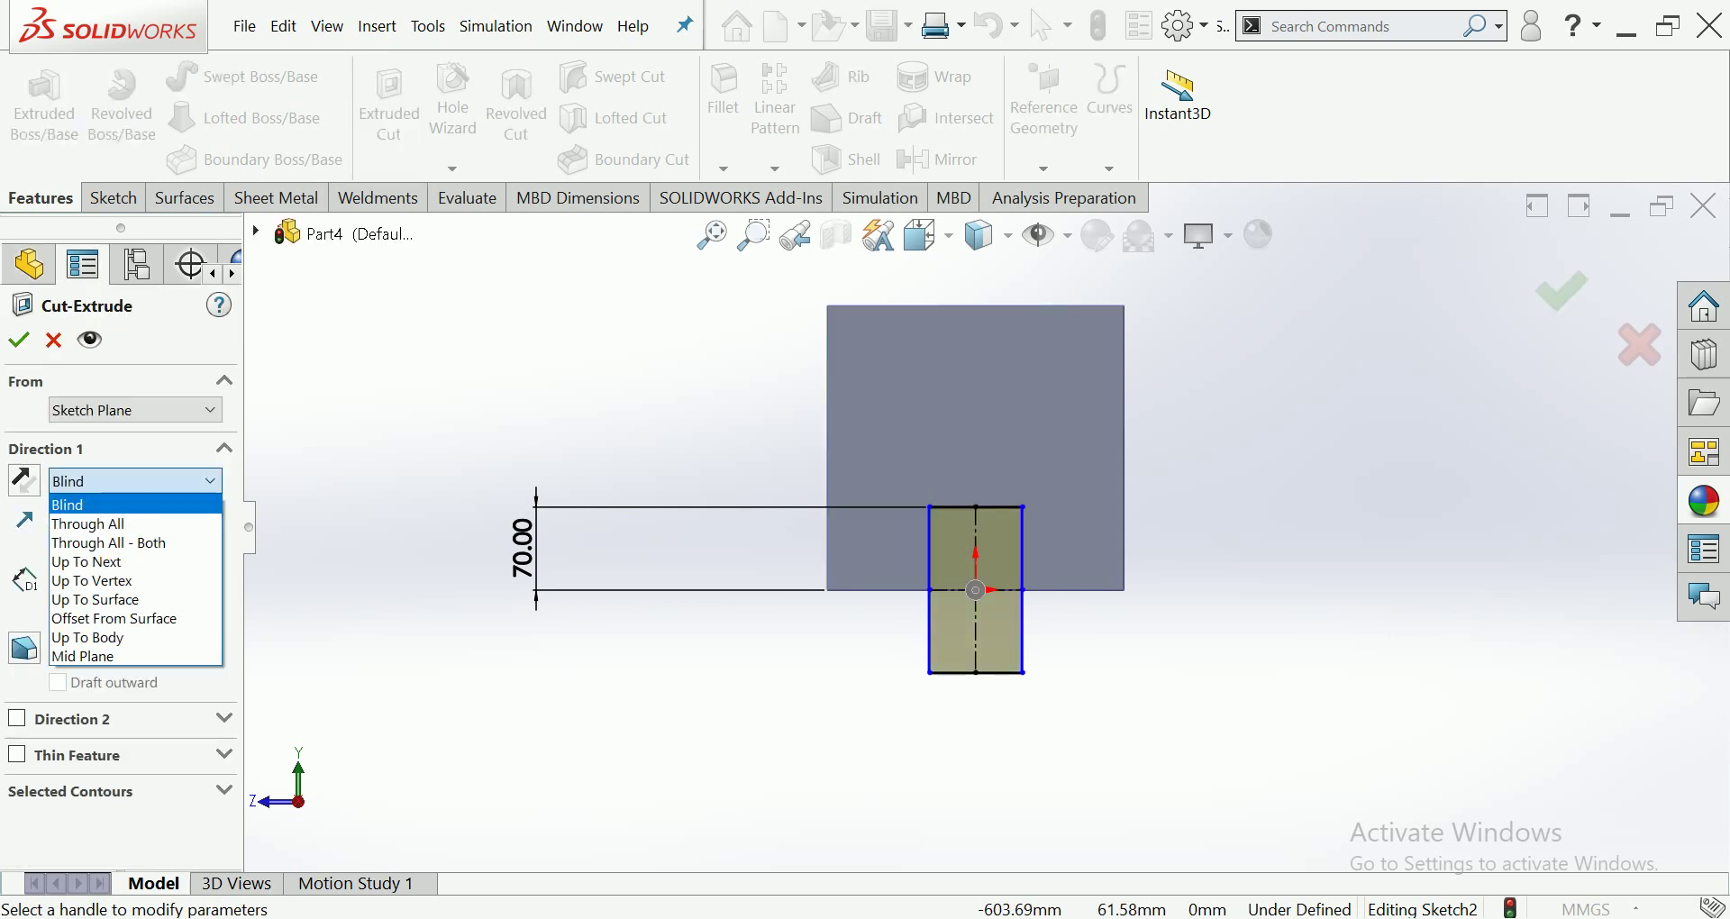
left_click(90, 507)
key("Return")
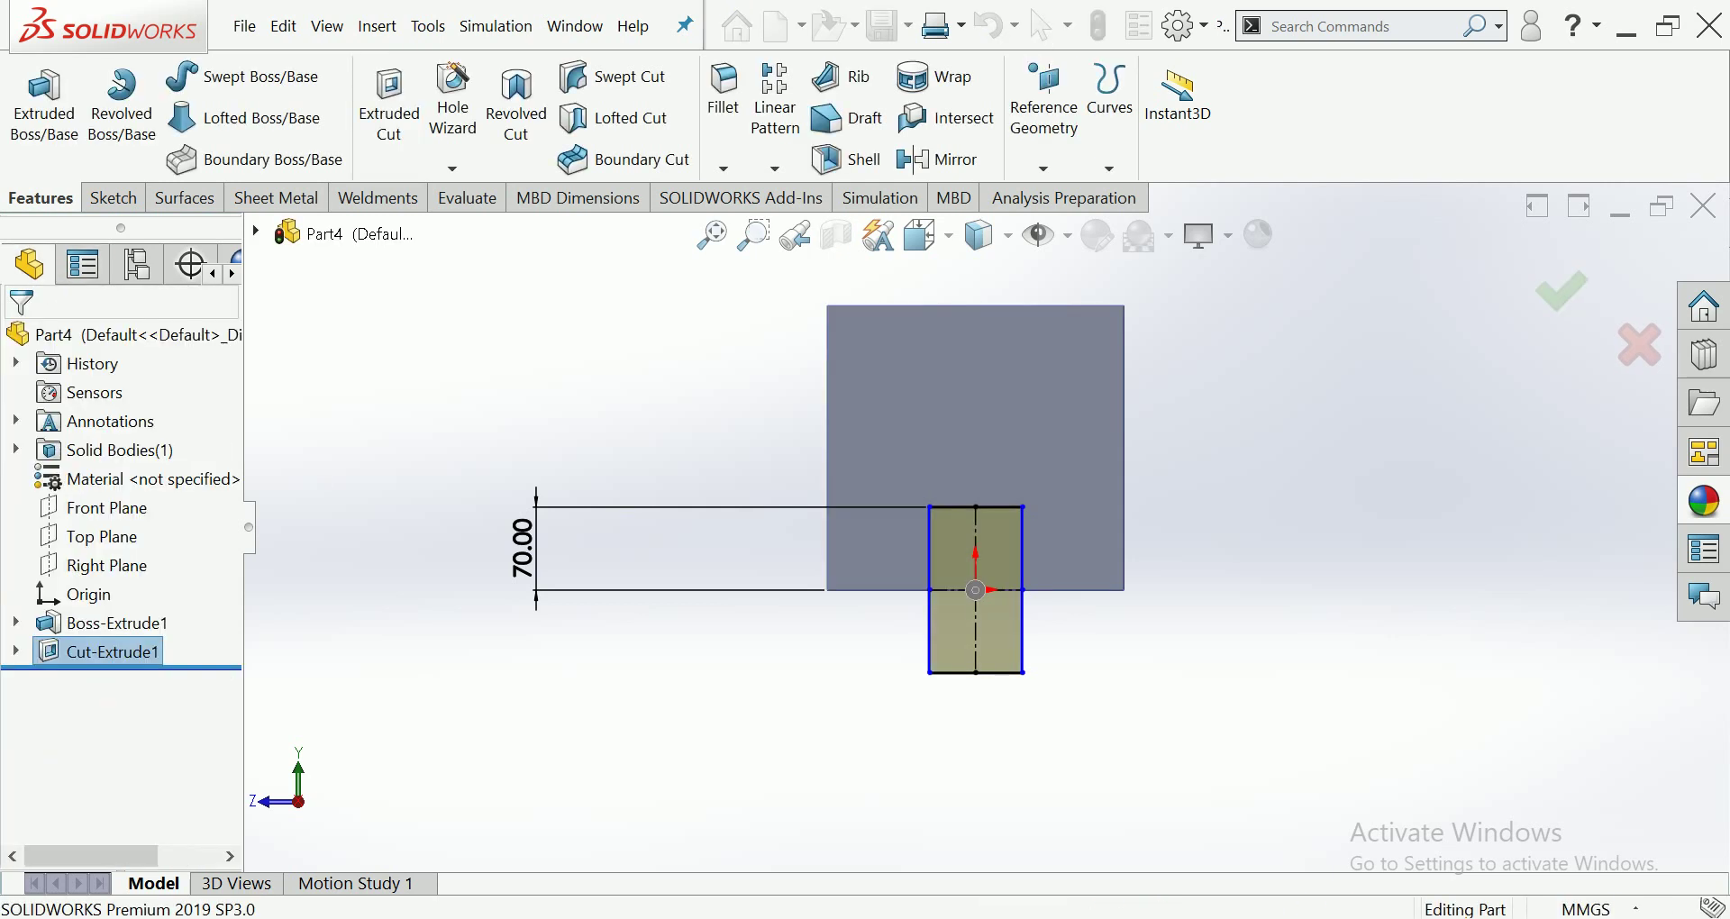
Orbit the part and start Sketch3 on the block's front face.
middle_click_drag(973, 450, 955, 469)
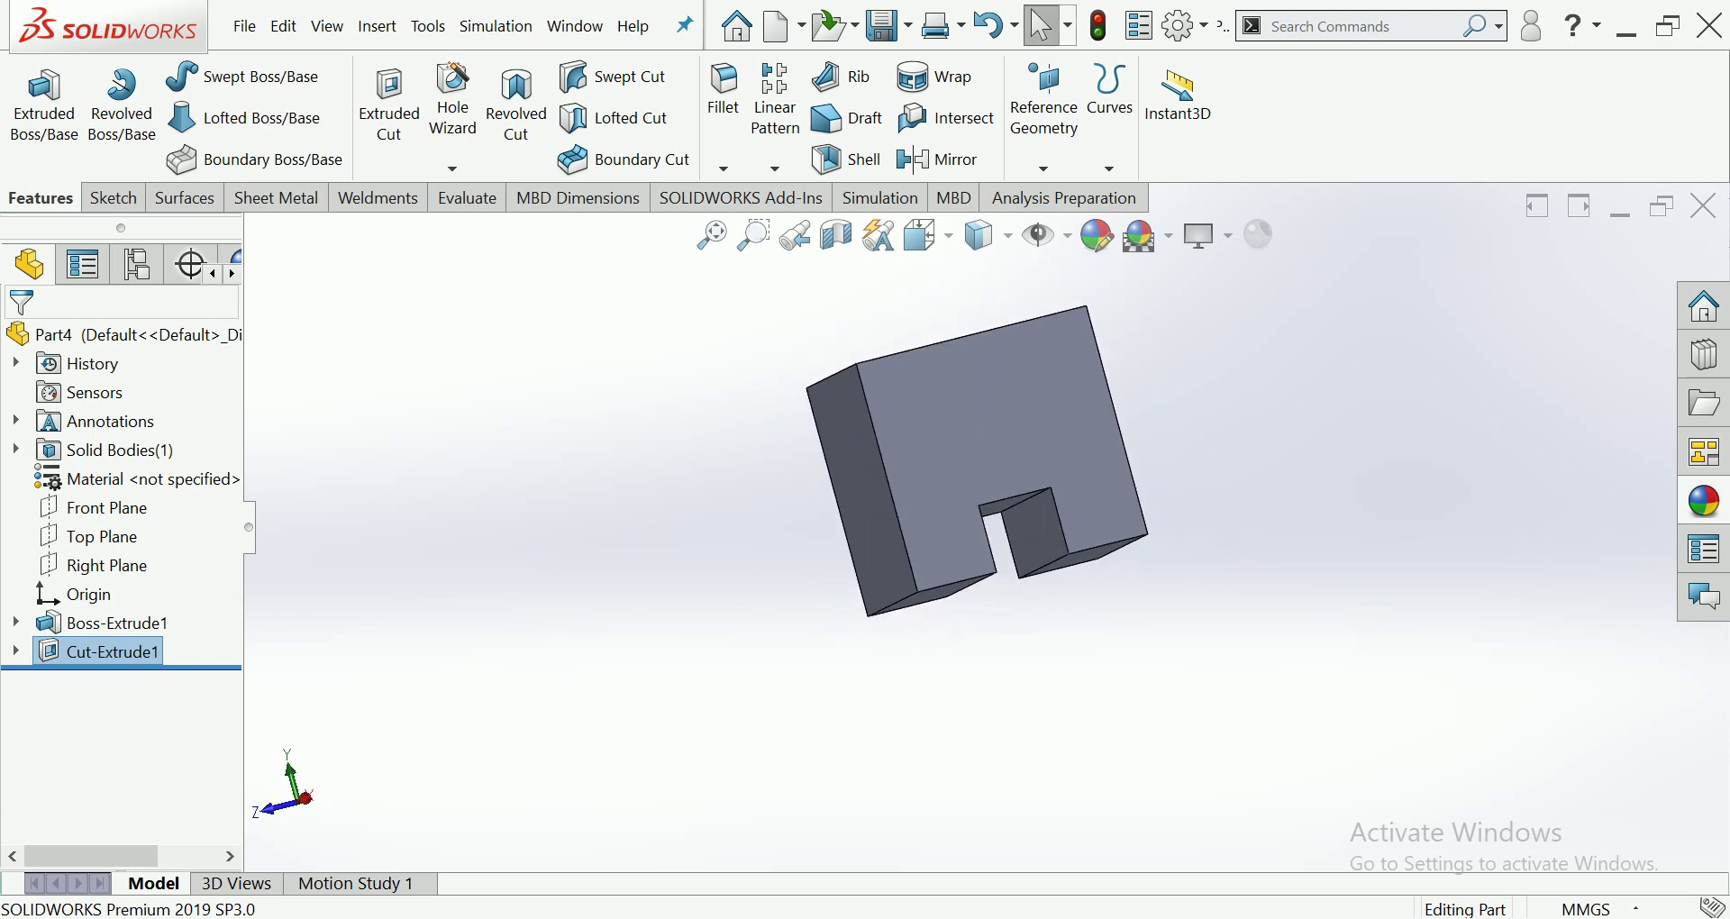
middle_click_drag(973, 450, 964, 460)
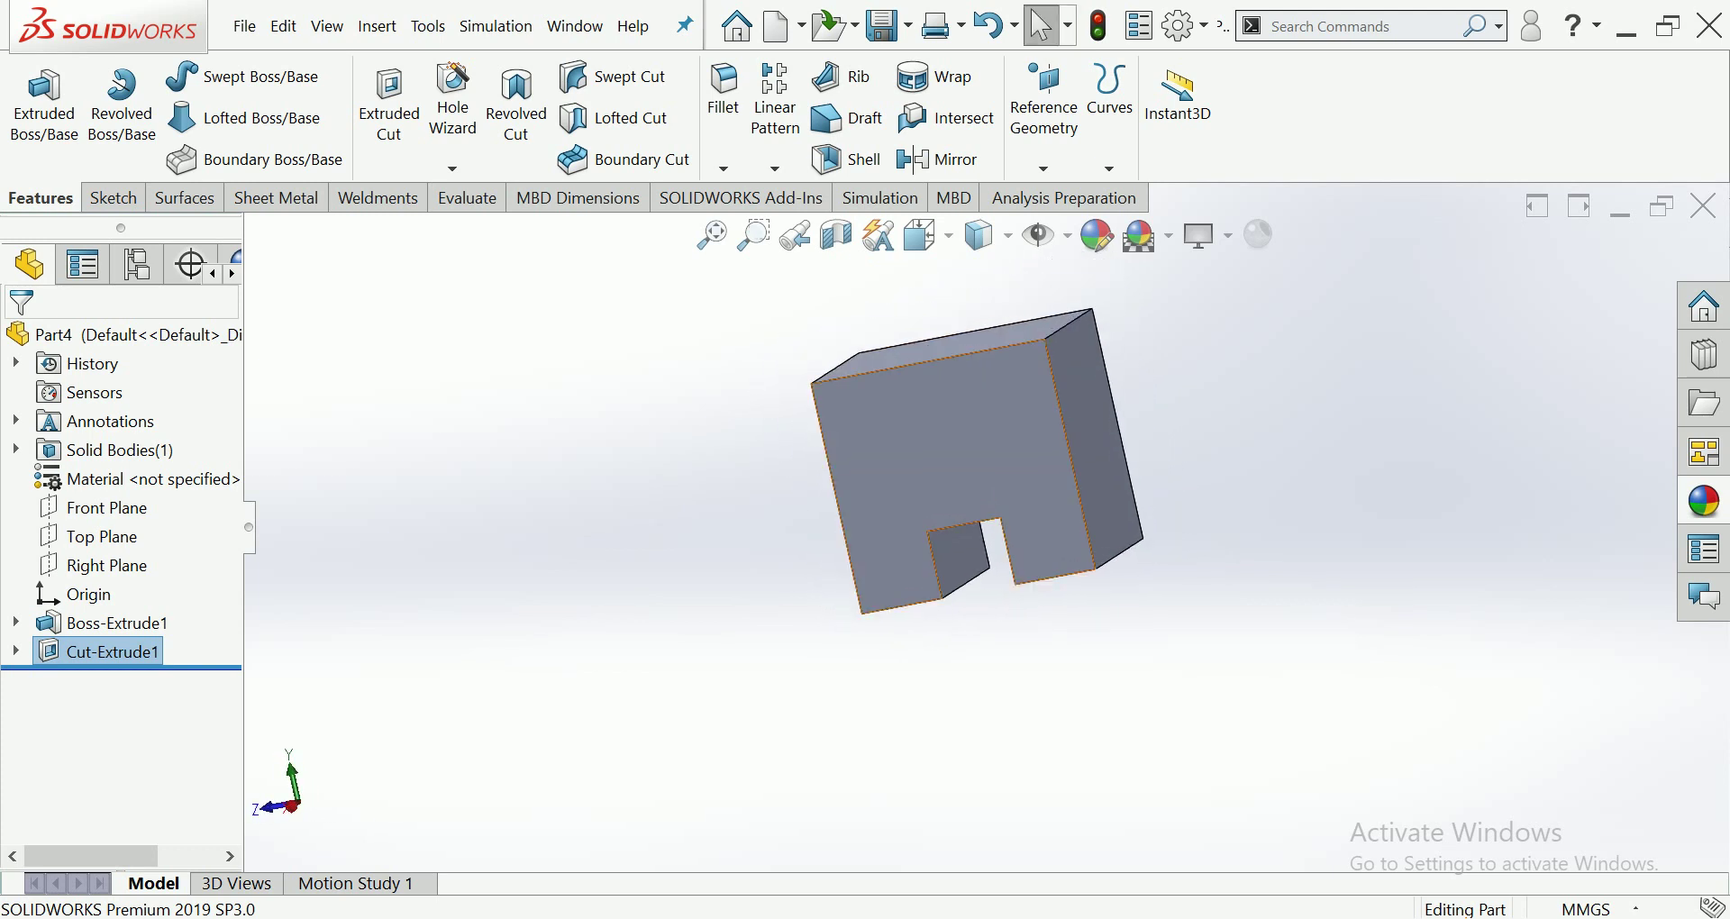
left_click(971, 434)
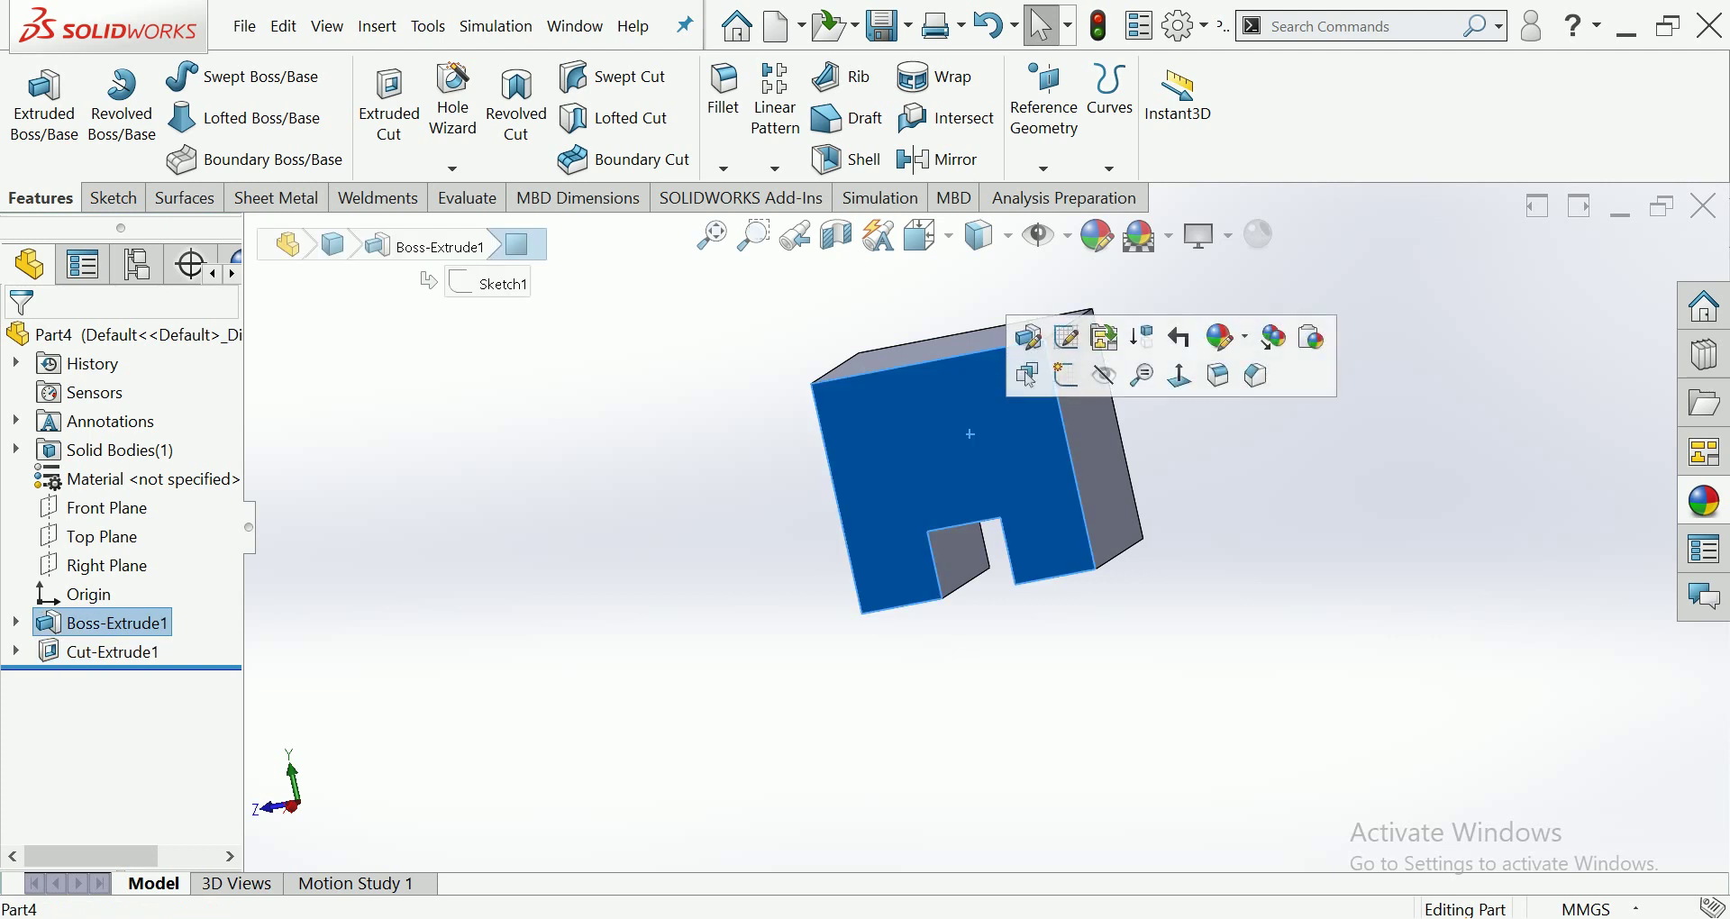
key("Escape")
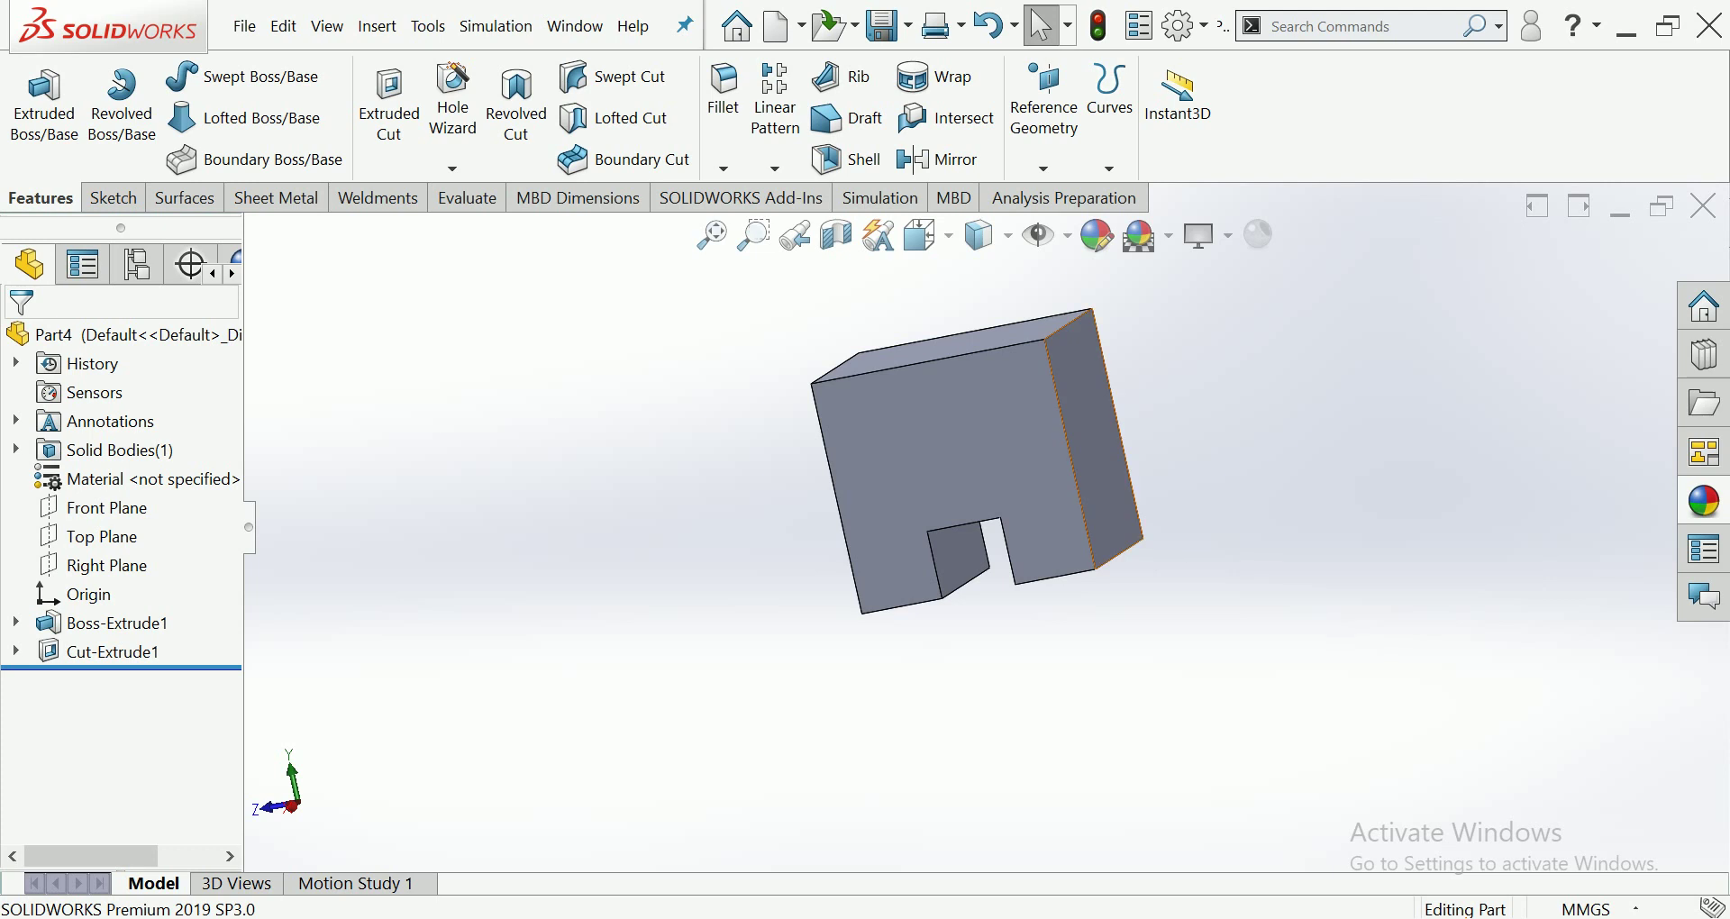
middle_click_drag(901, 450, 1026, 450)
left_click(1025, 450)
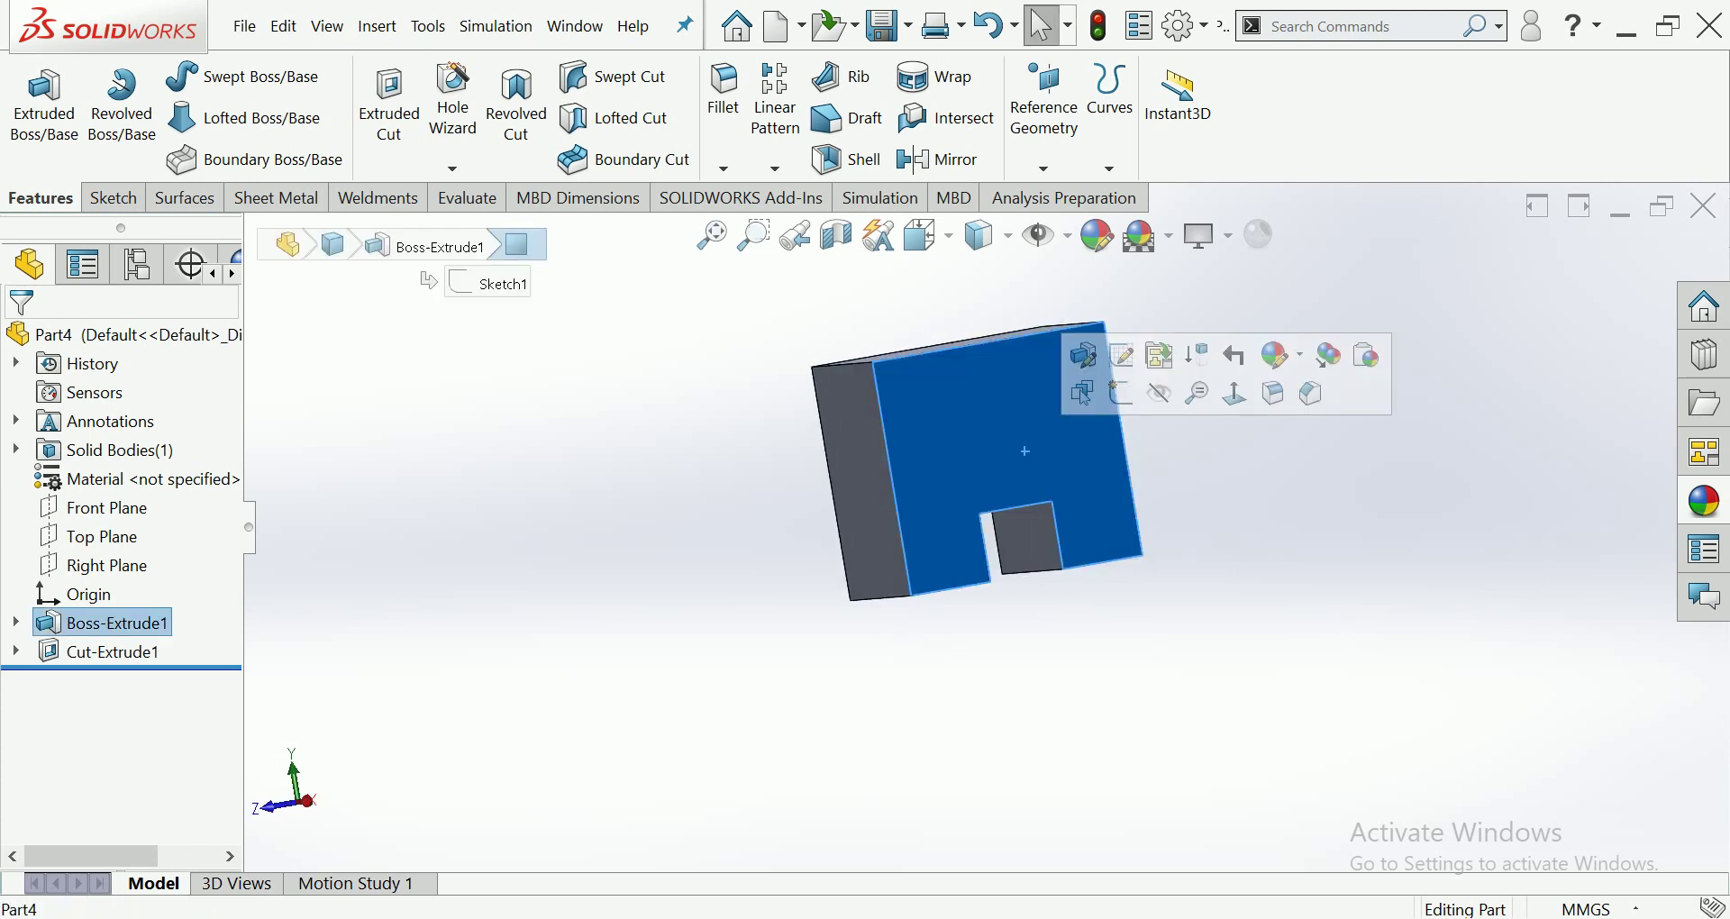
left_click(1120, 393)
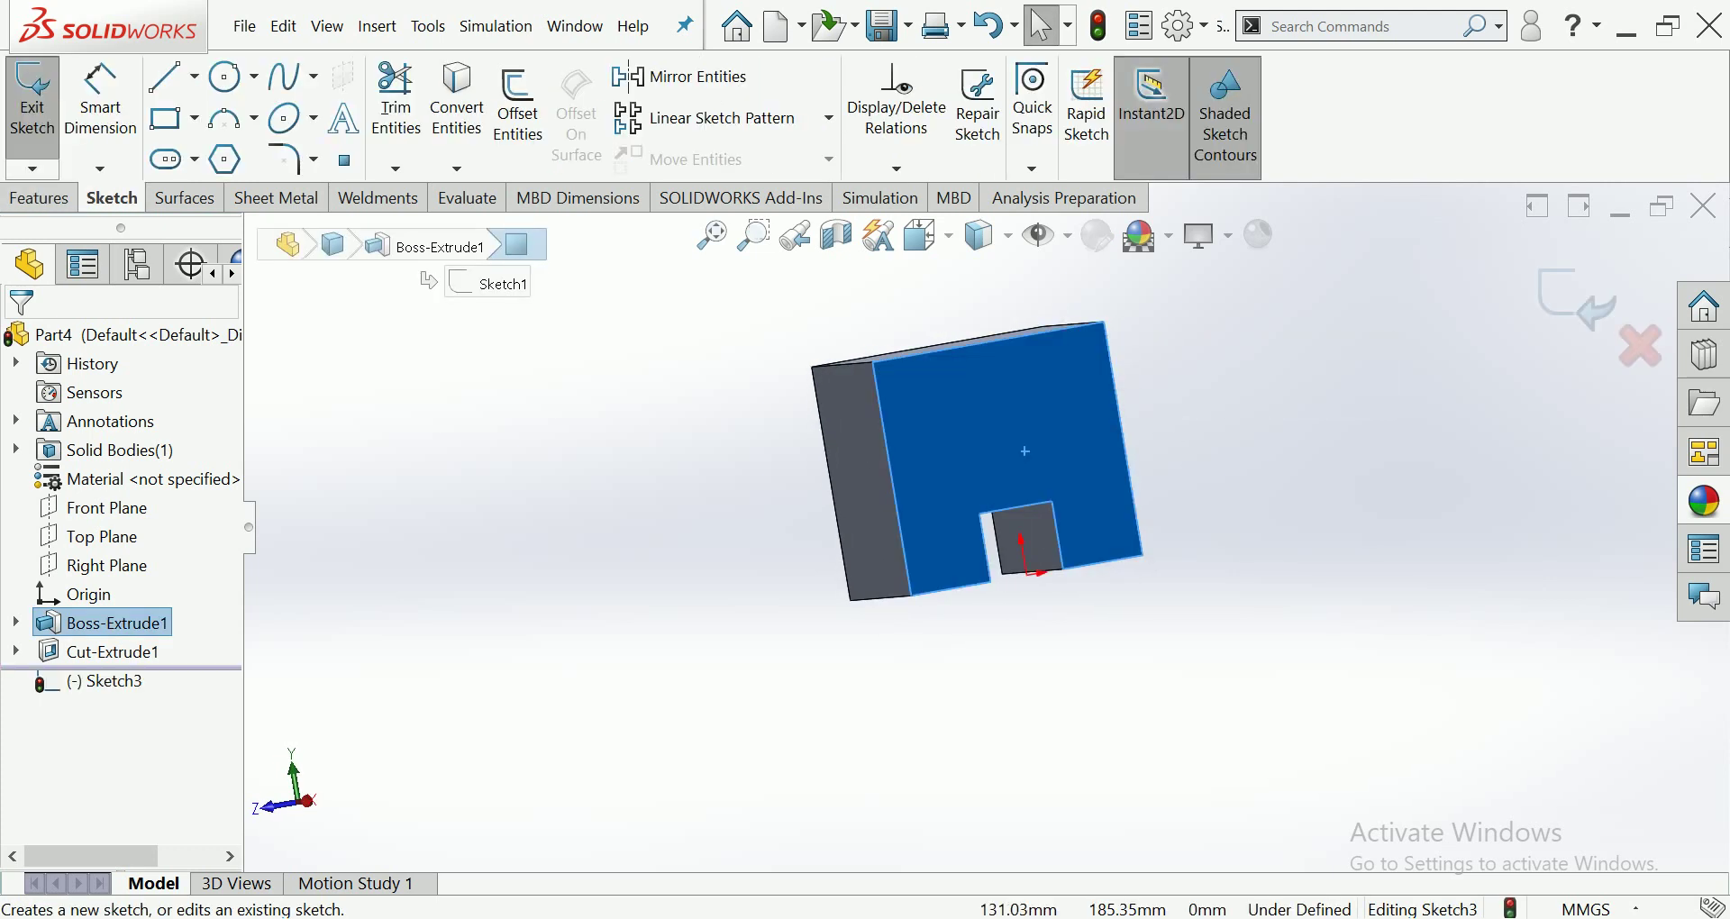
View Sketch3's face Normal To, deselect it, zoom out, and pick the Circle tool.
left_click(928, 235)
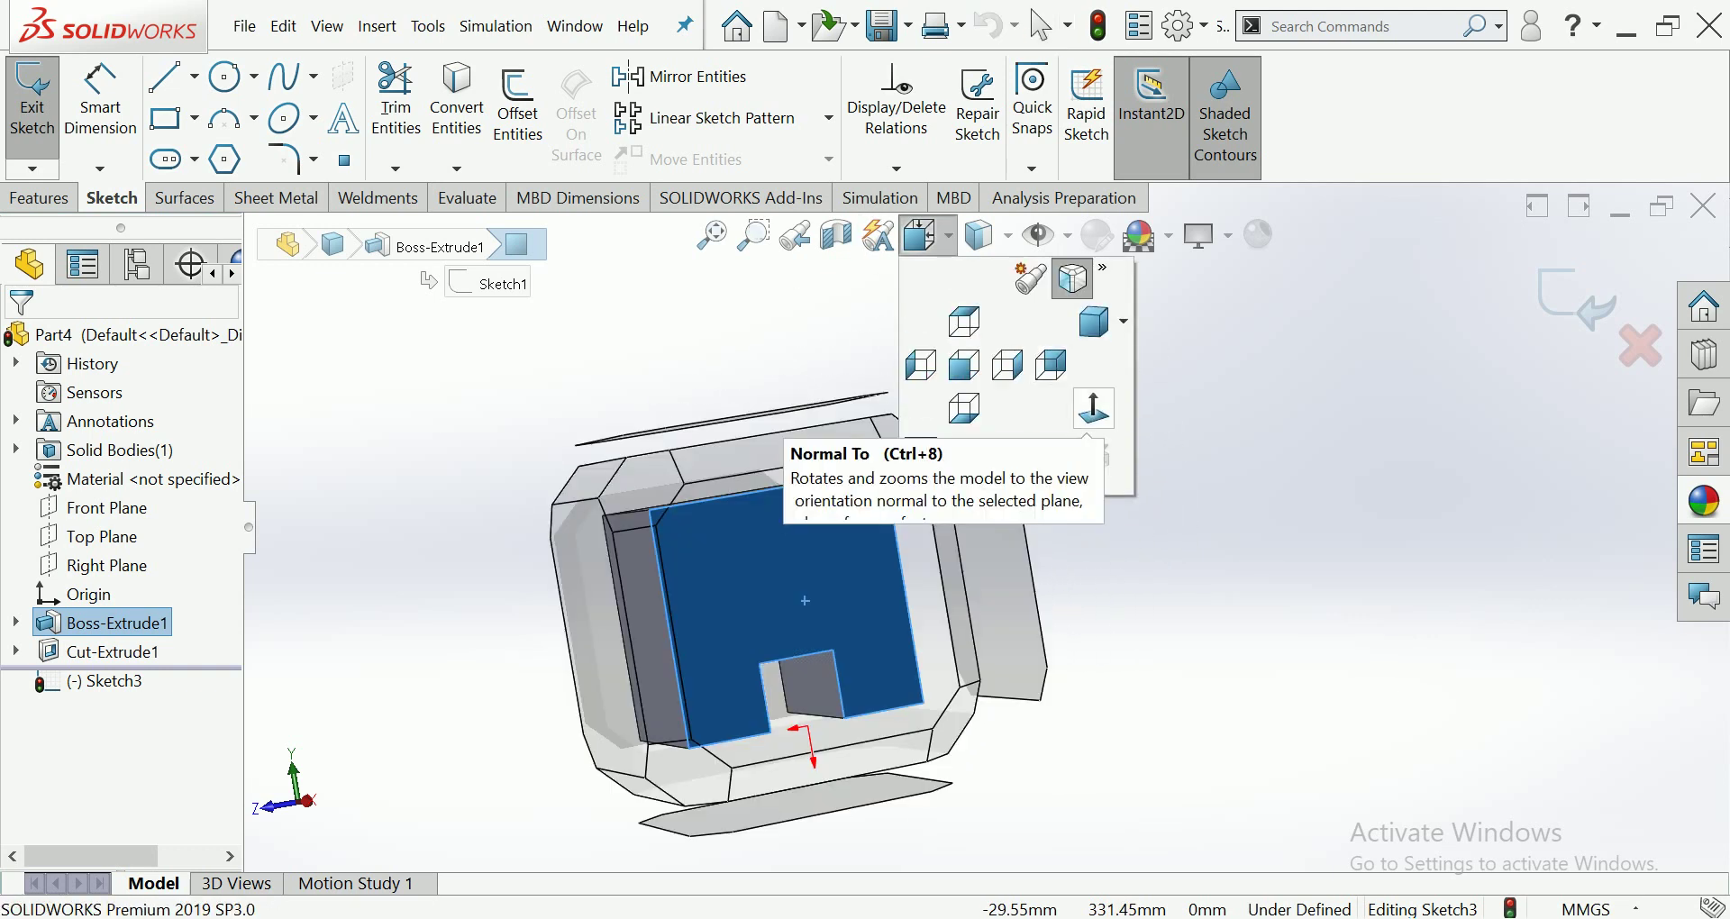
left_click(1094, 407)
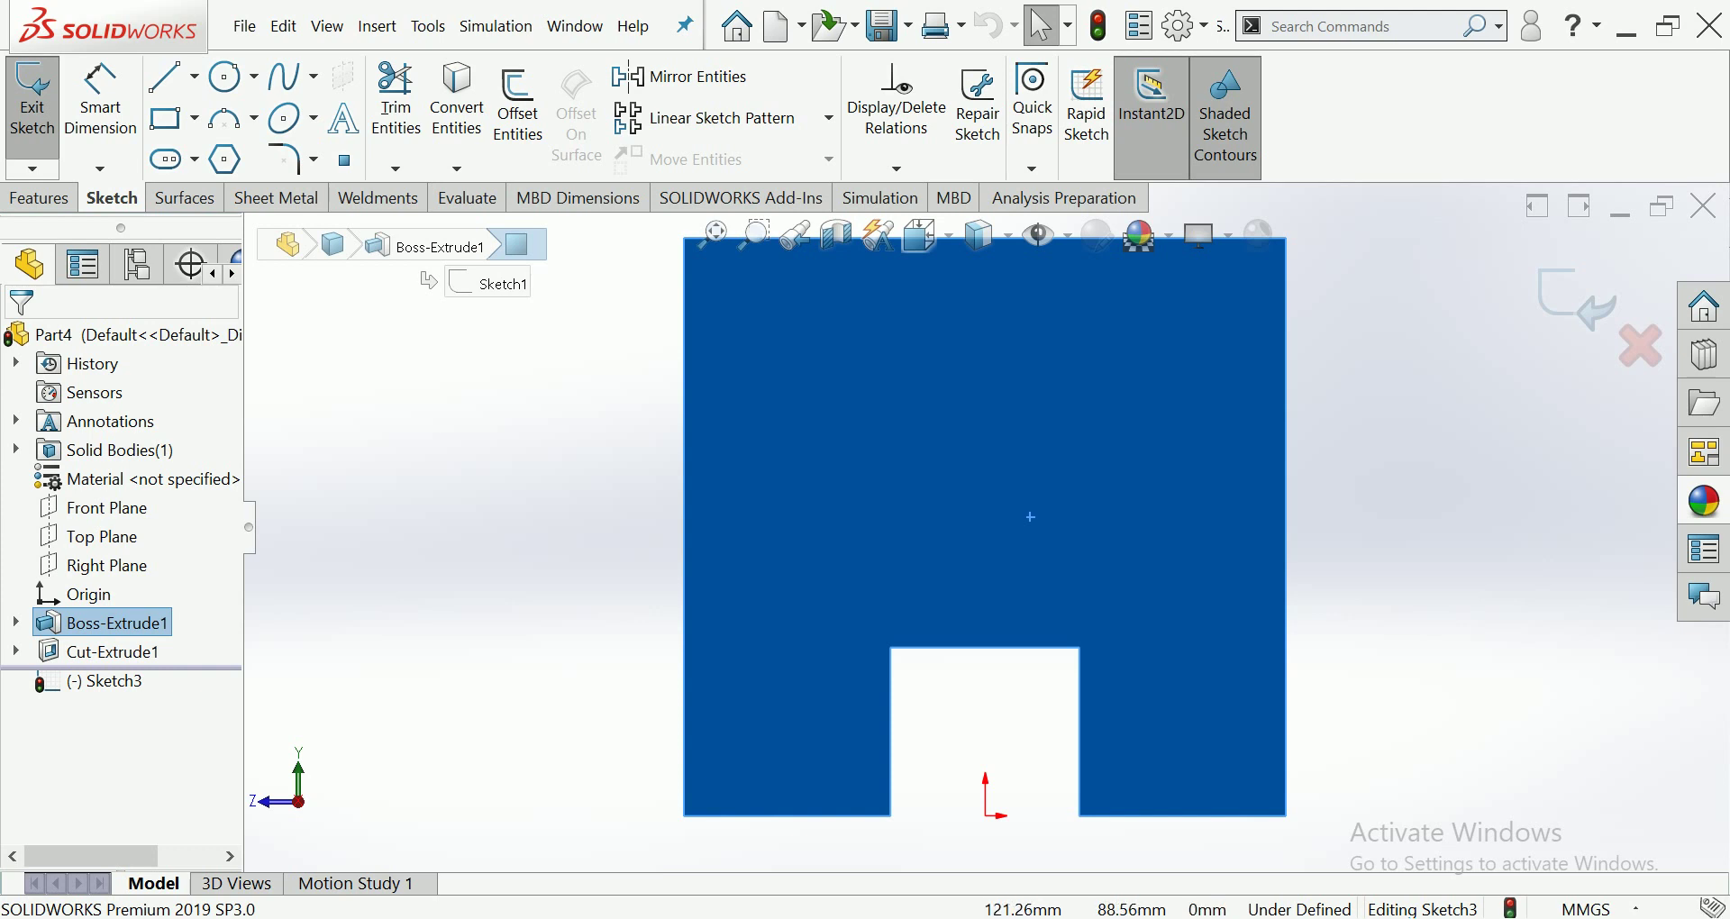
key("Escape")
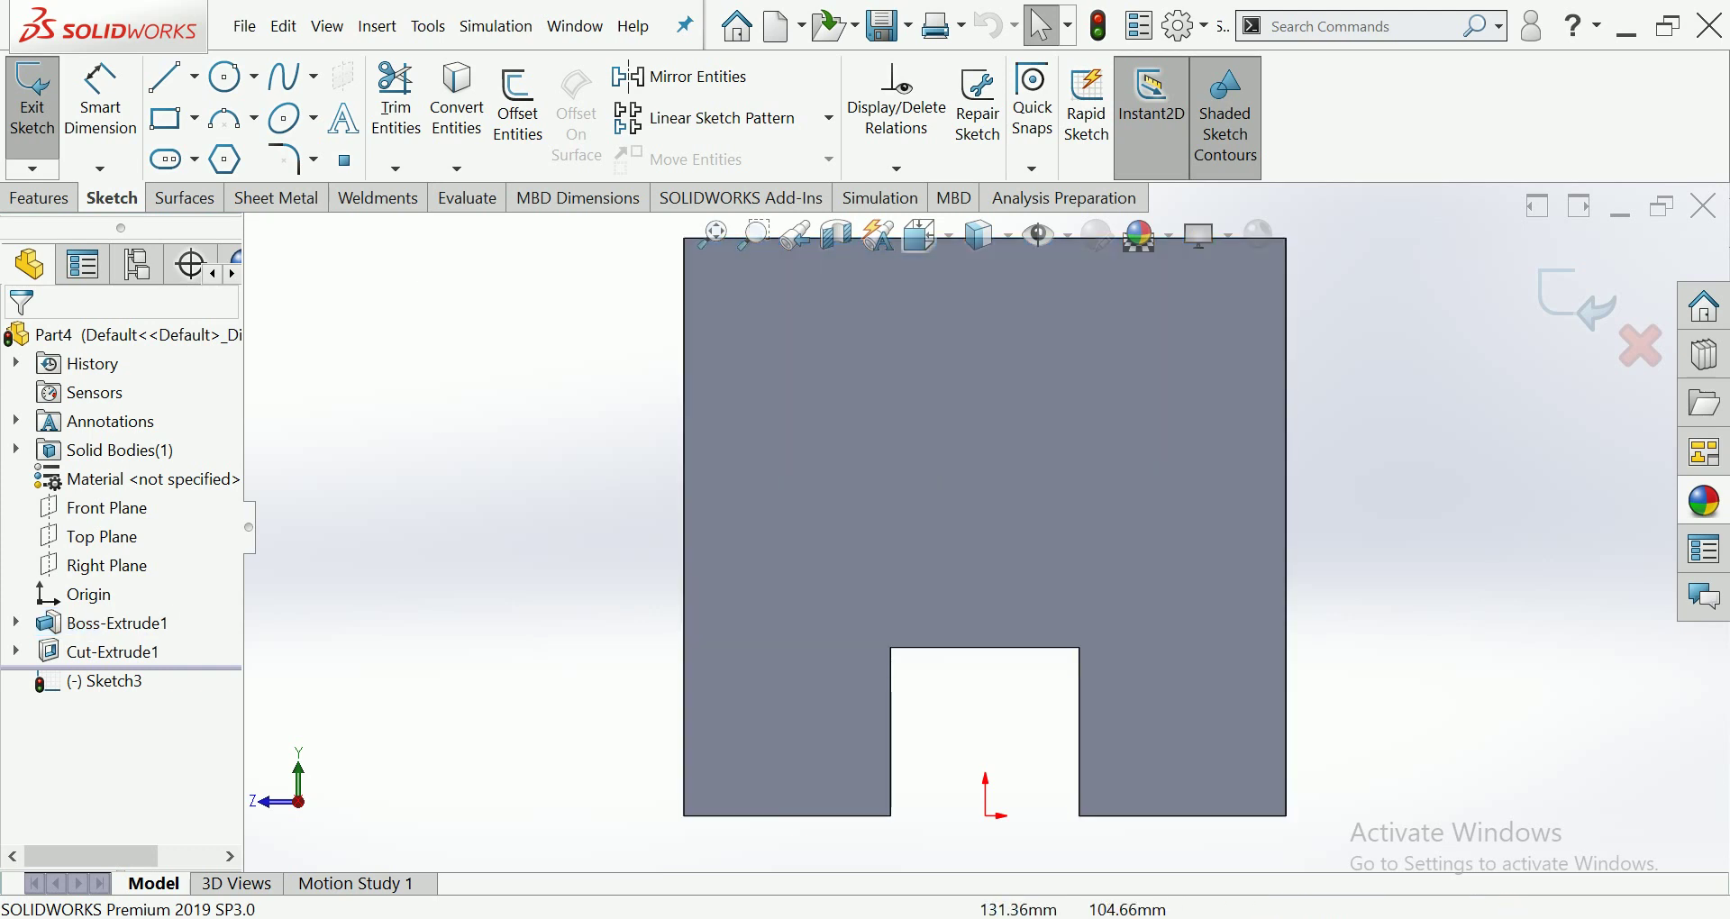
scroll(985, 528, "up", 3)
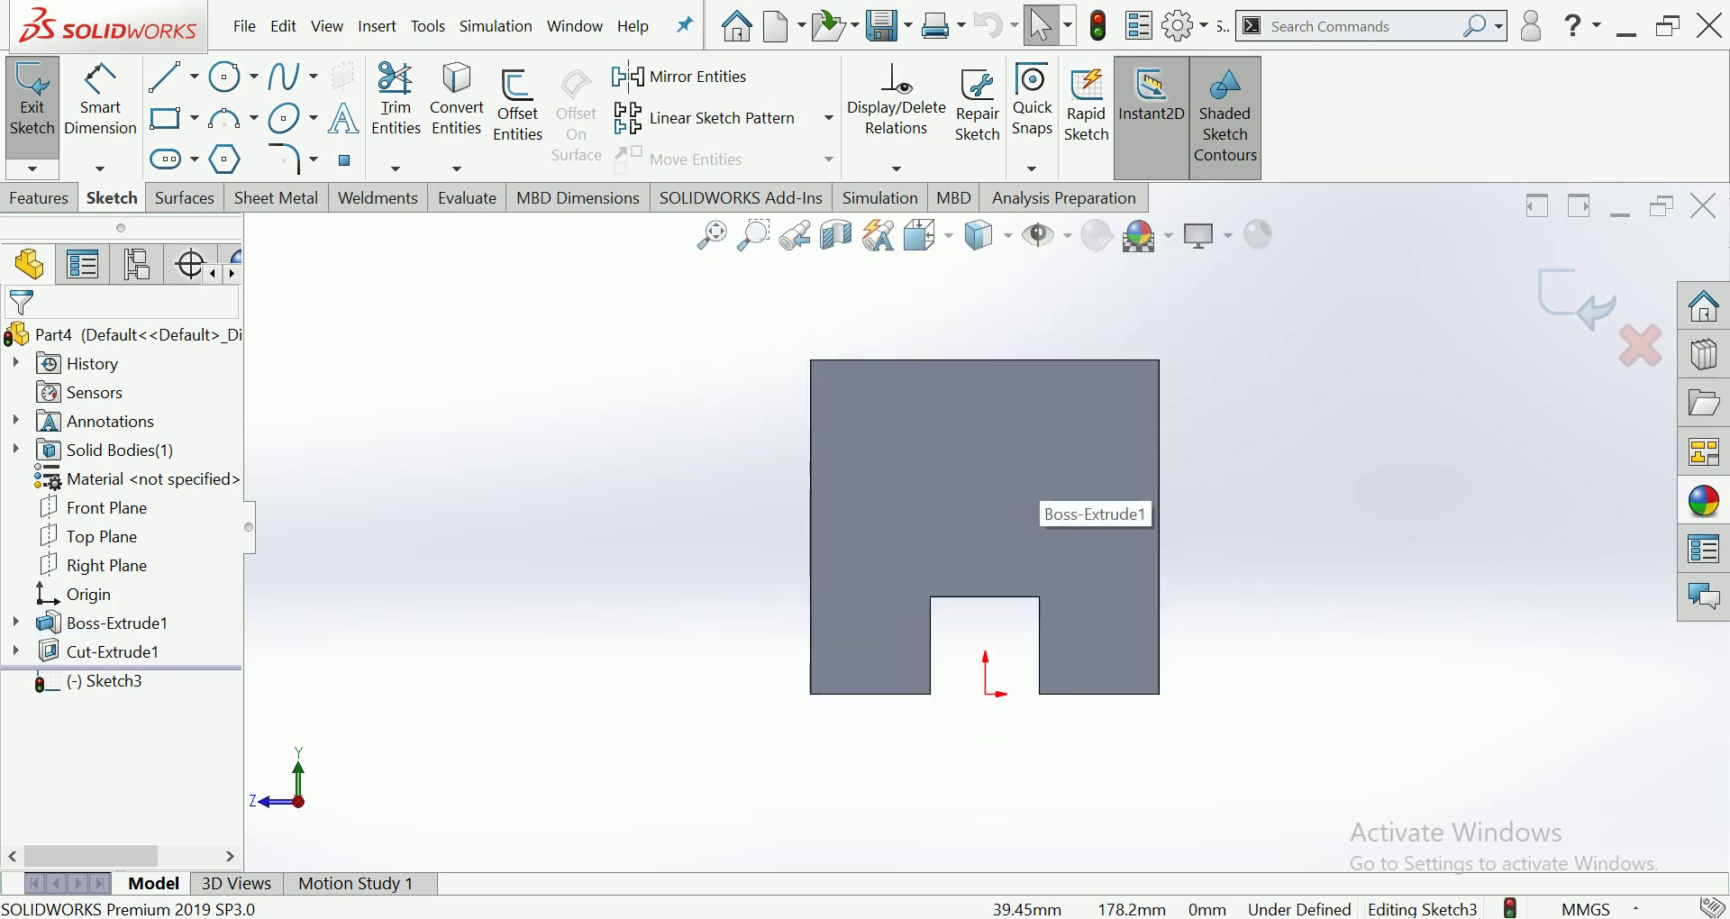
left_click(226, 77)
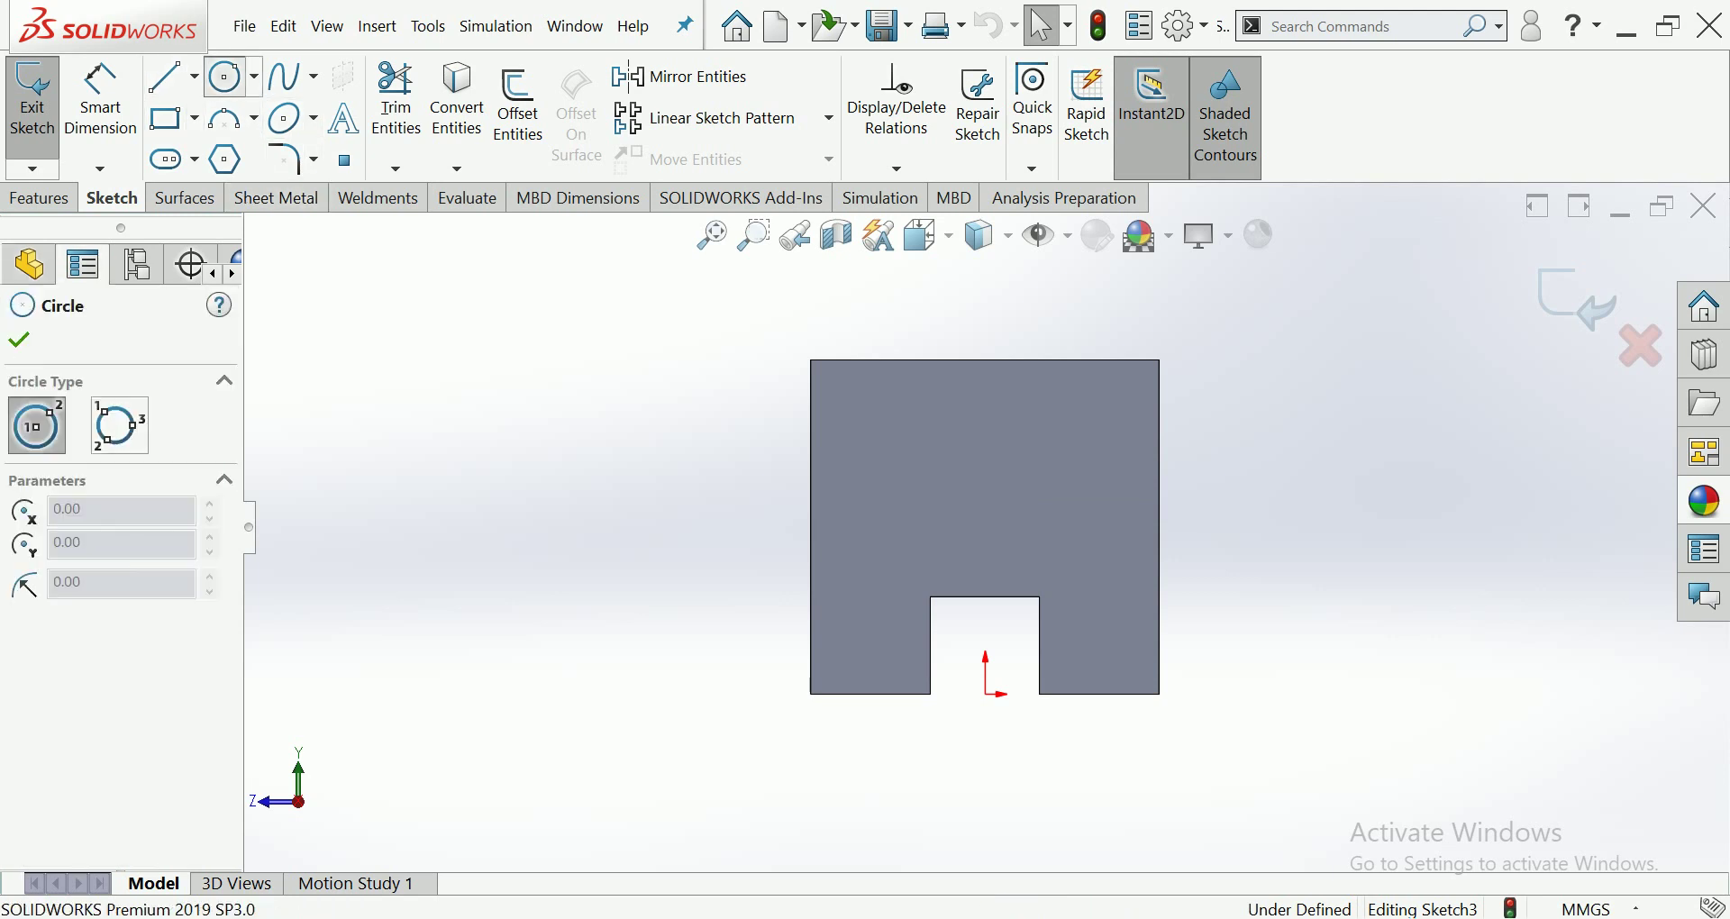
Sketch a circle centred on the block's top edge.
left_click(986, 360)
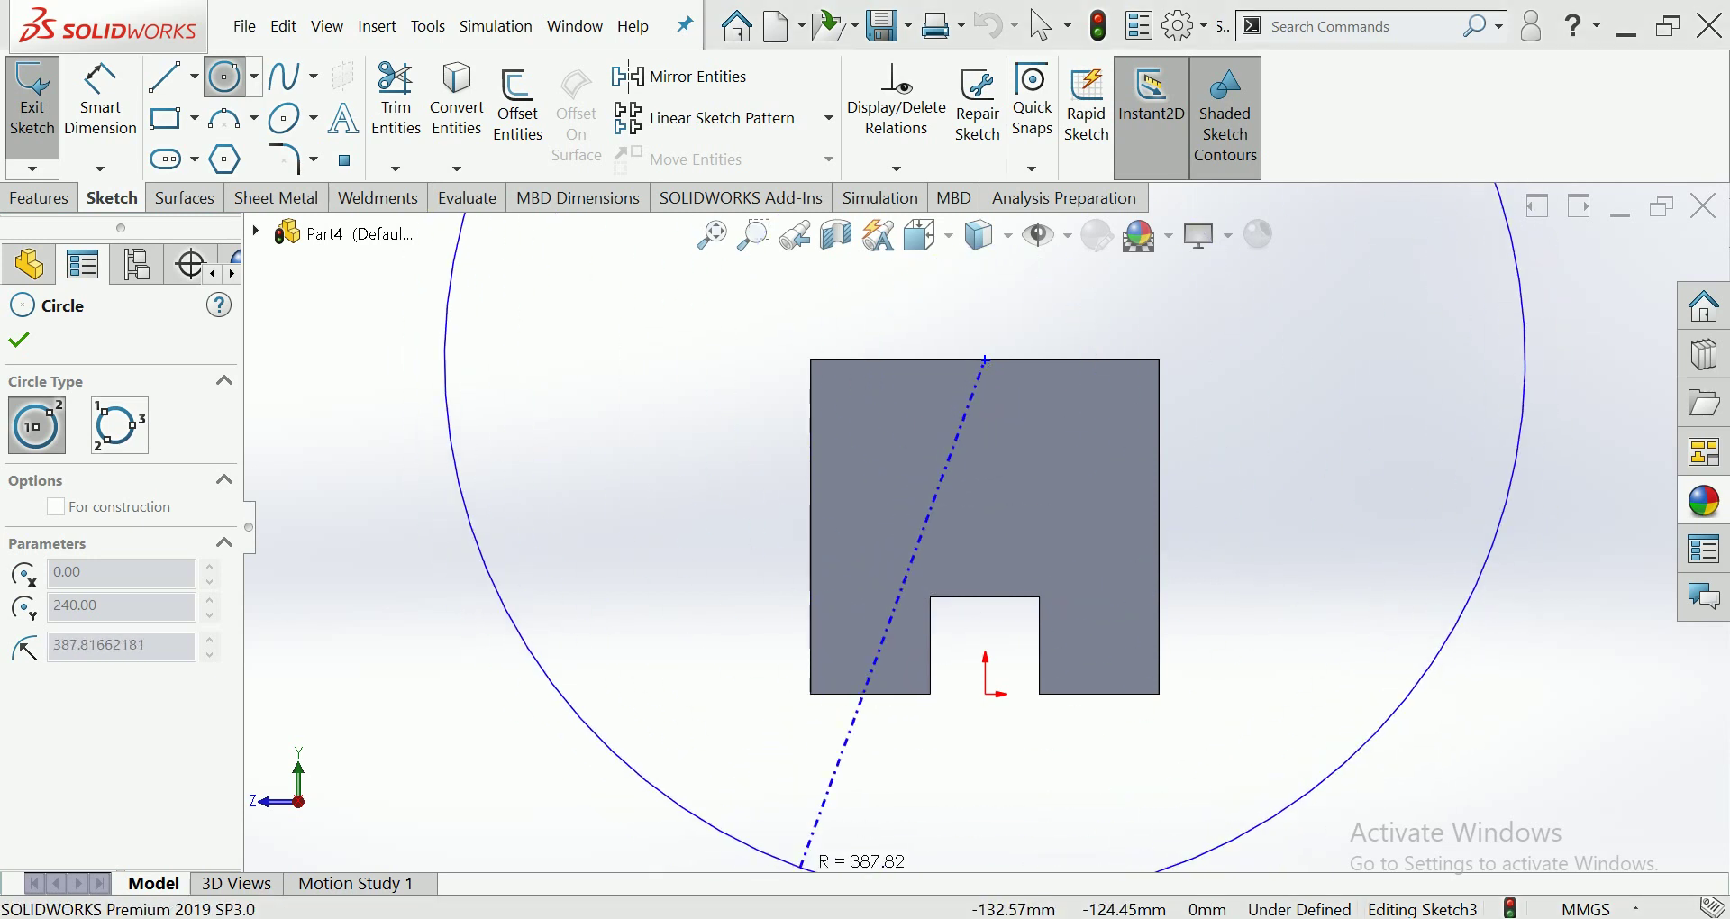
right_click(972, 918)
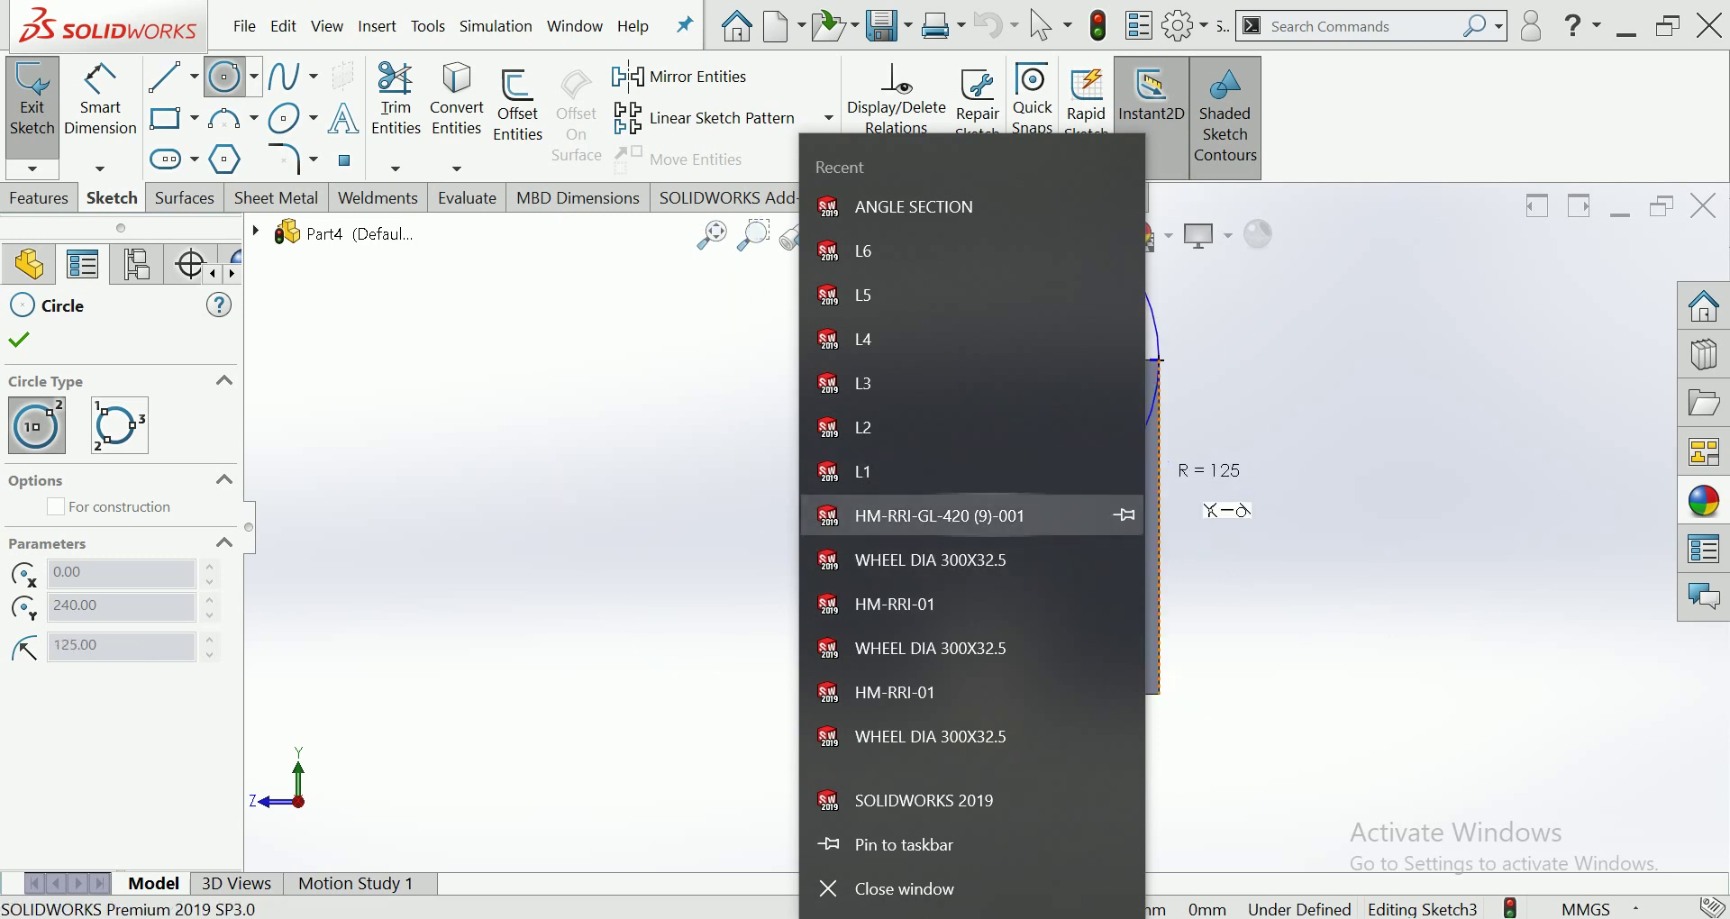
left_click(1271, 547)
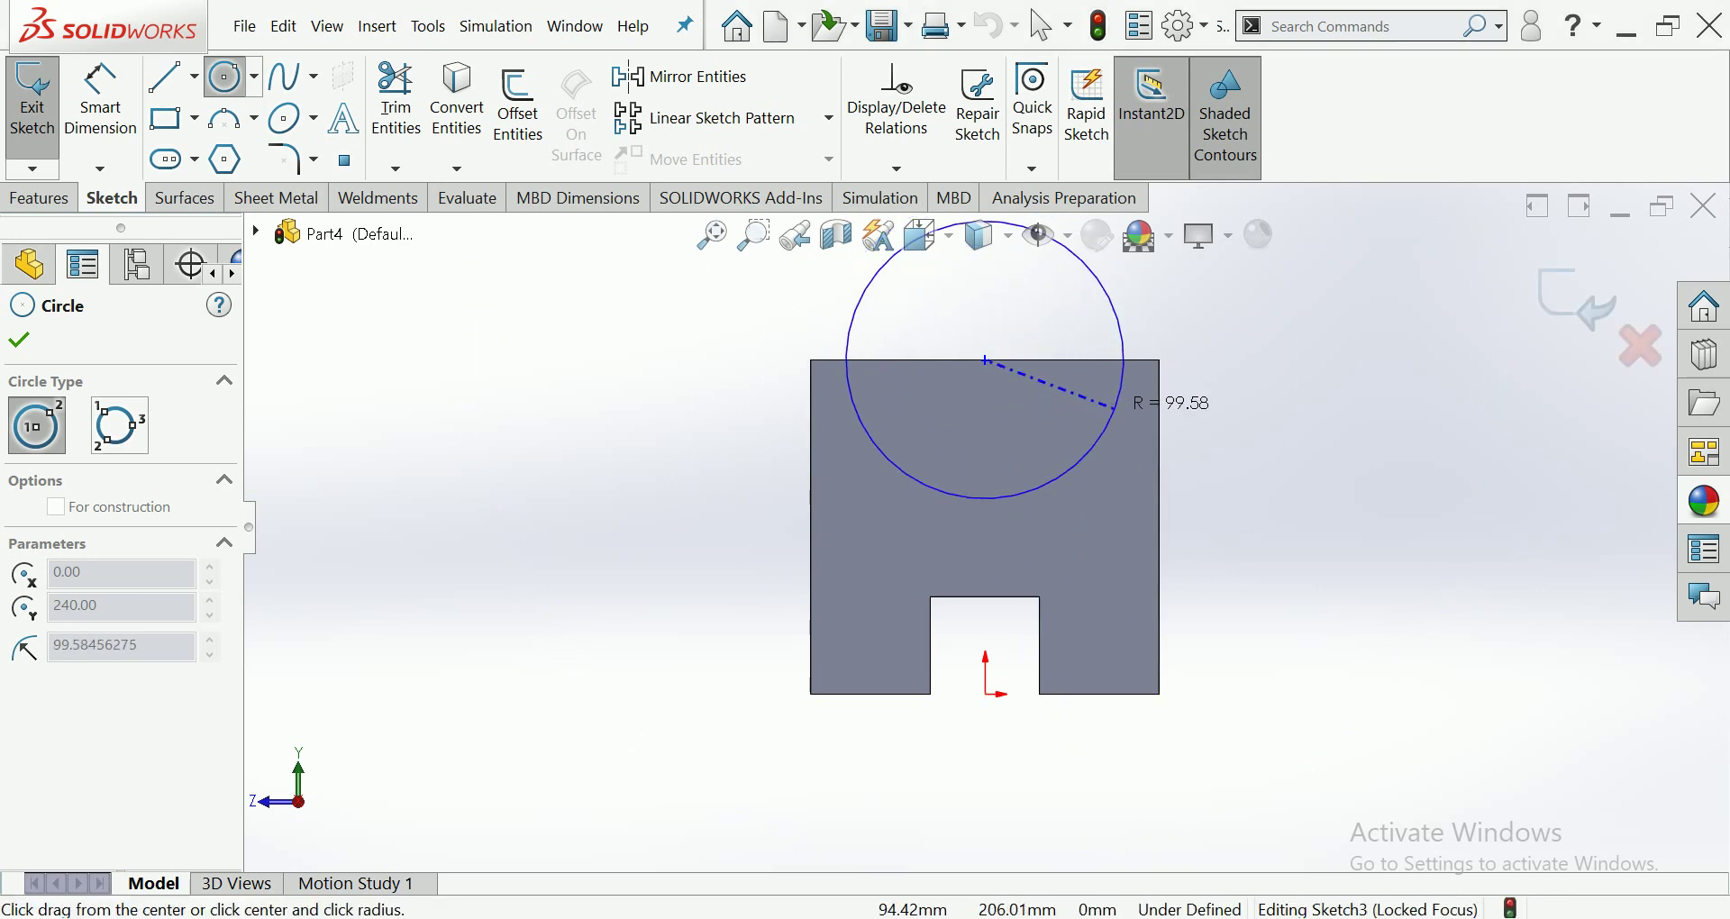
left_click(1120, 387)
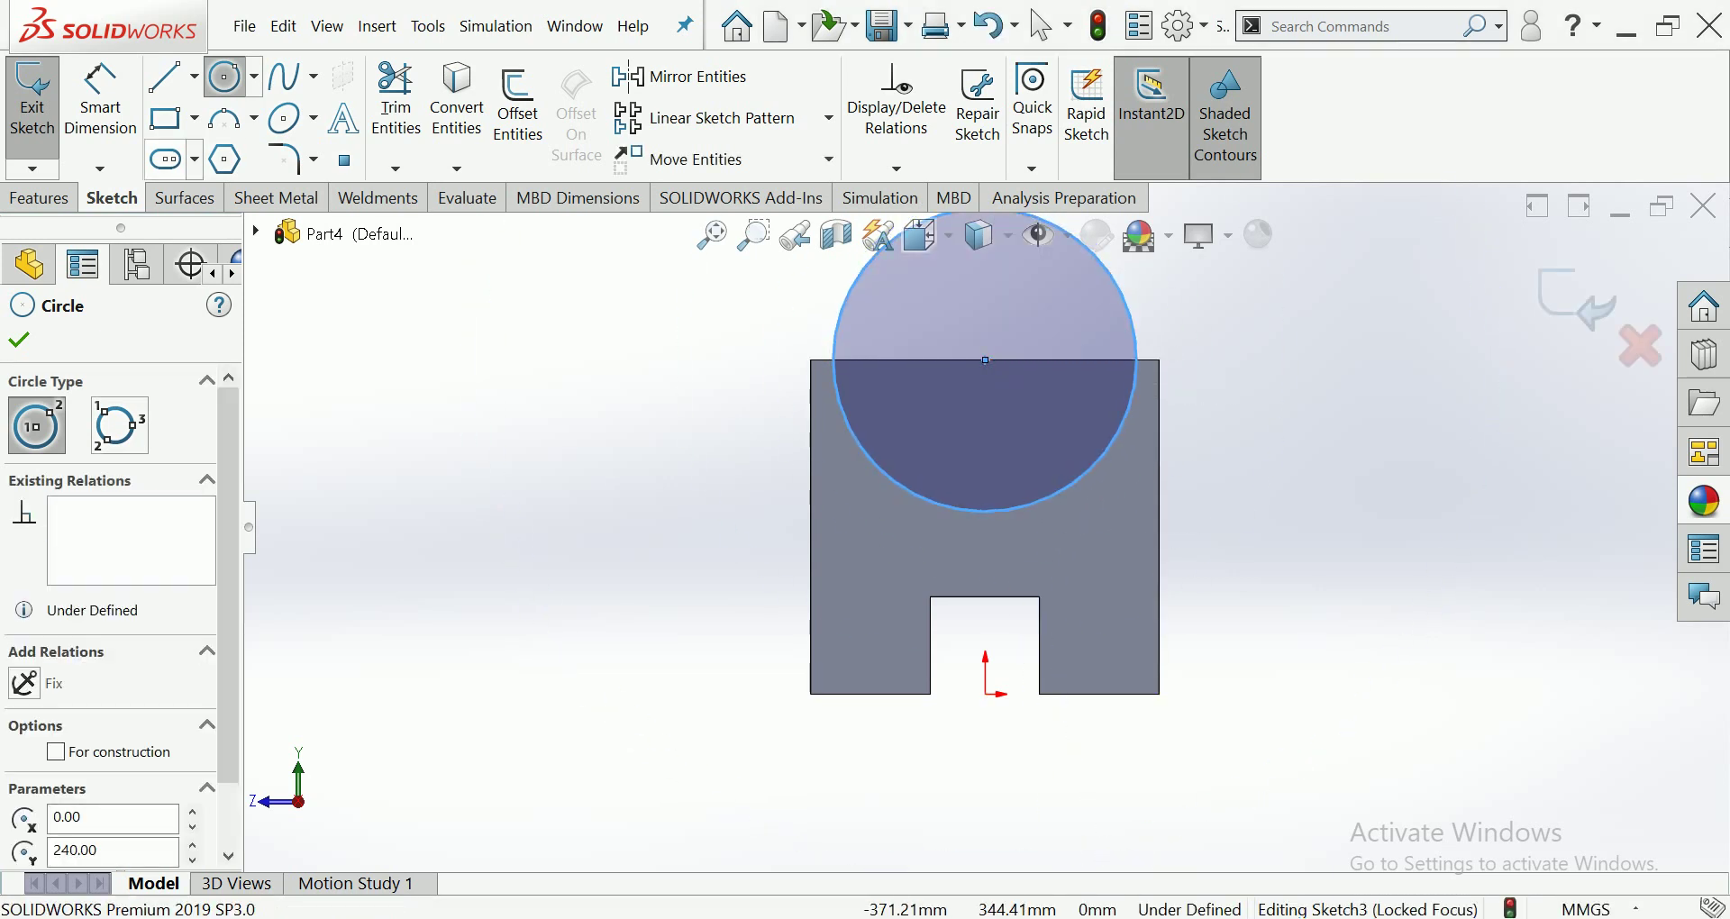
Dimension the circle's diameter to 220 mm.
left_click(100, 99)
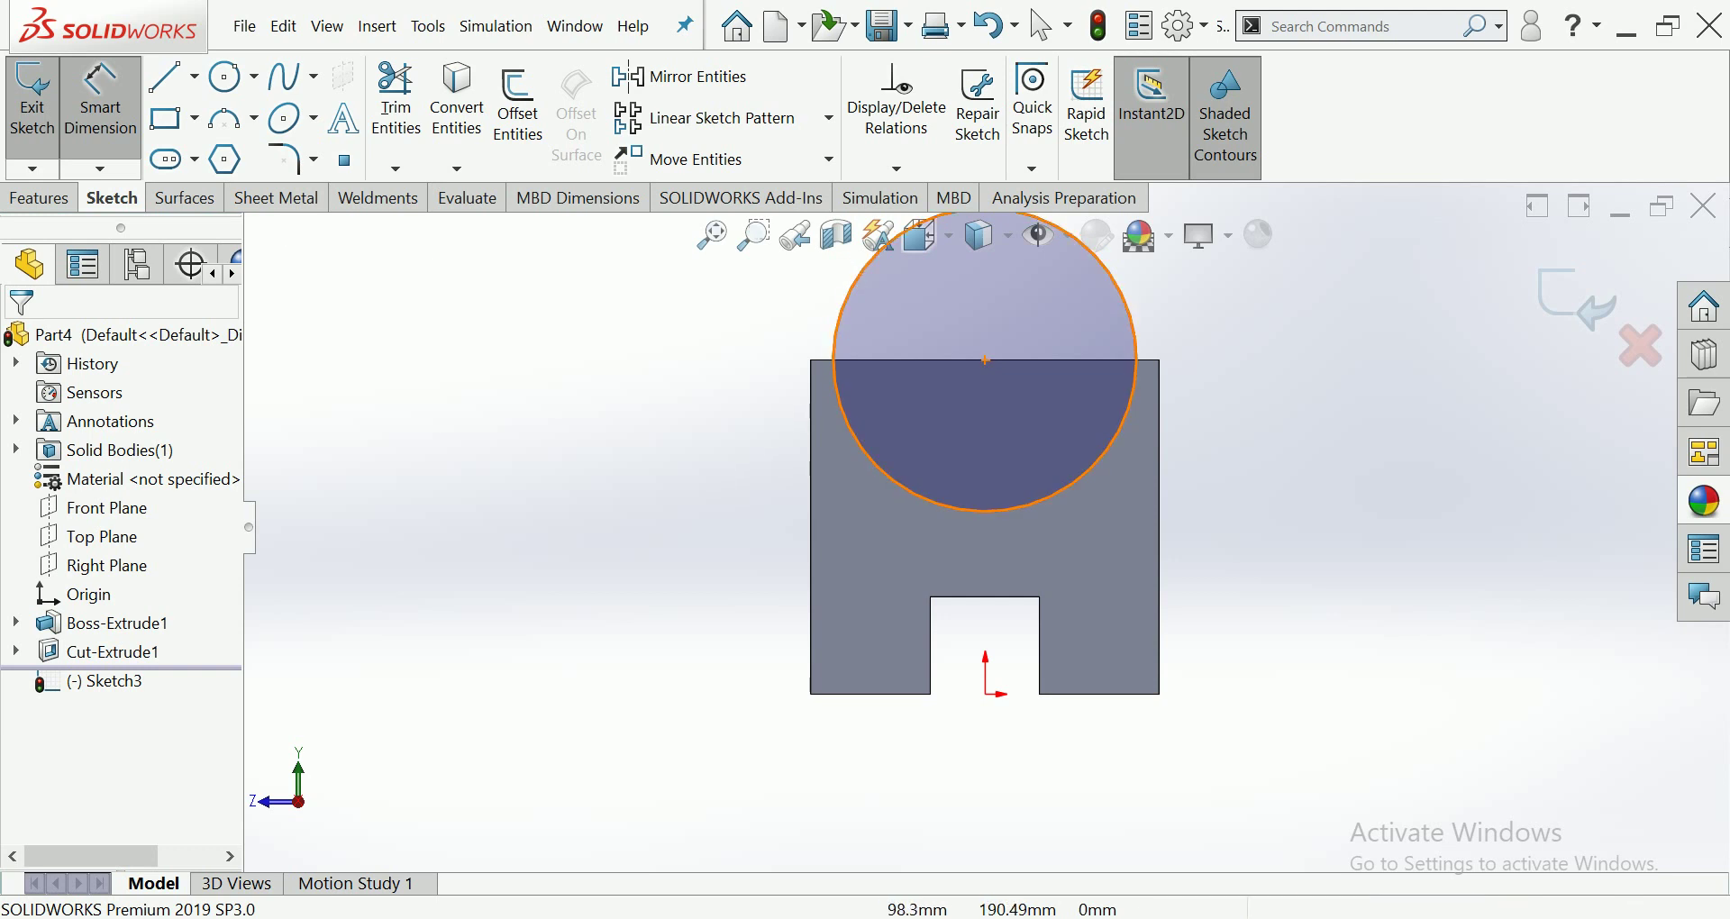
left_click(1135, 379)
left_click(1298, 374)
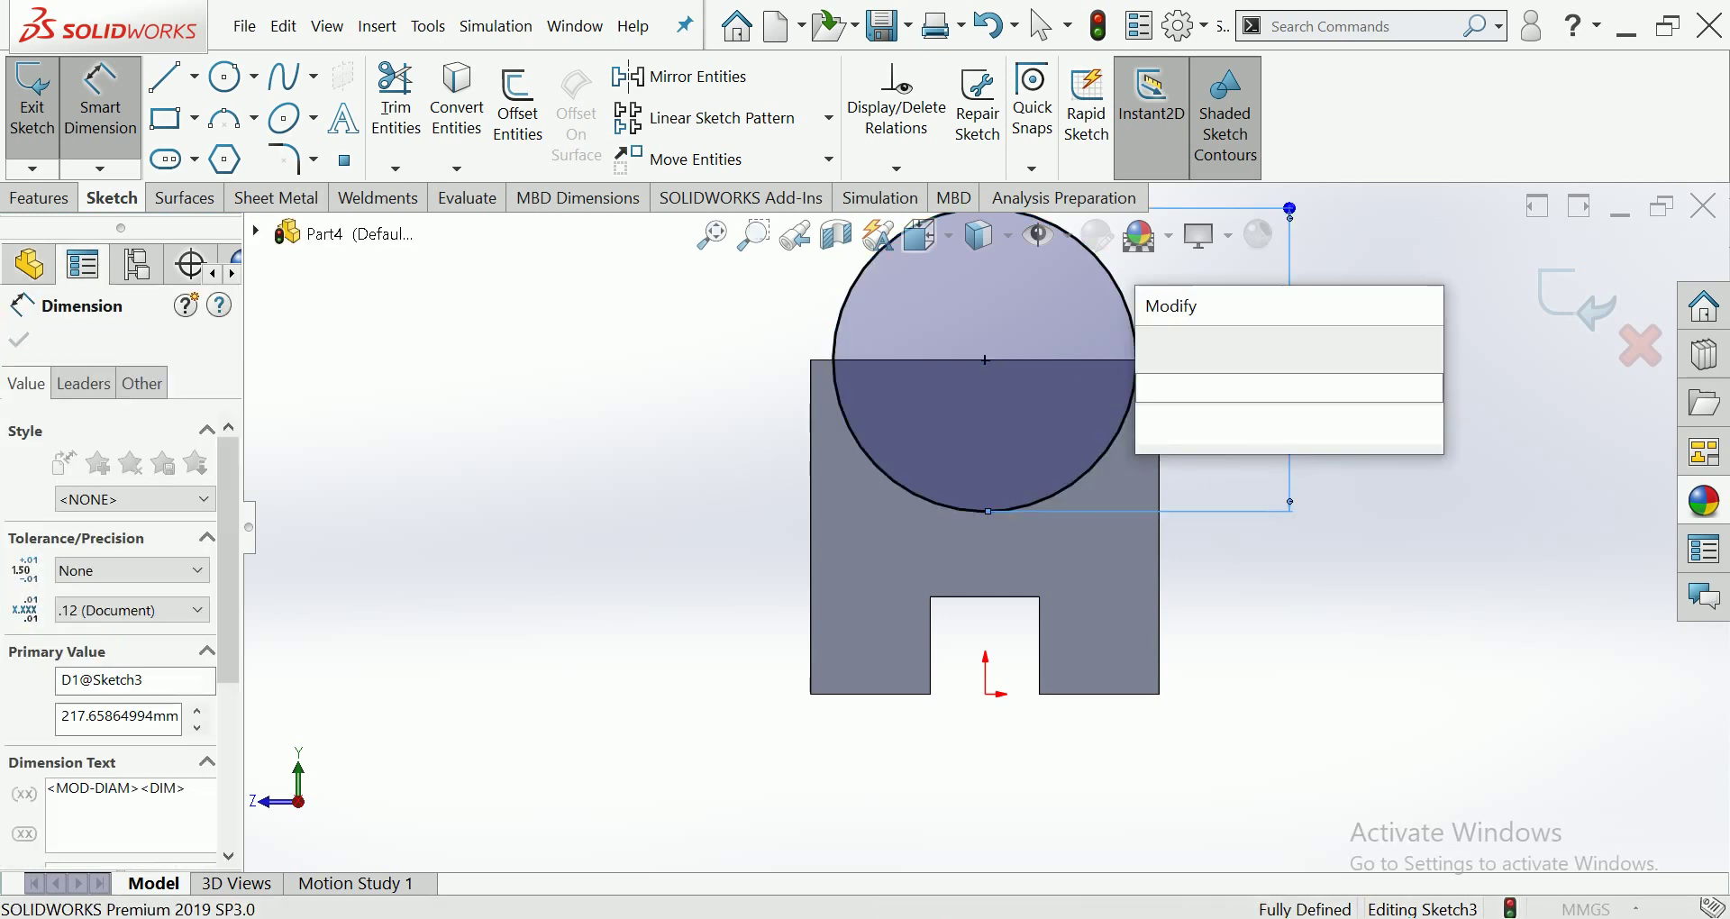
type("220")
key("Return")
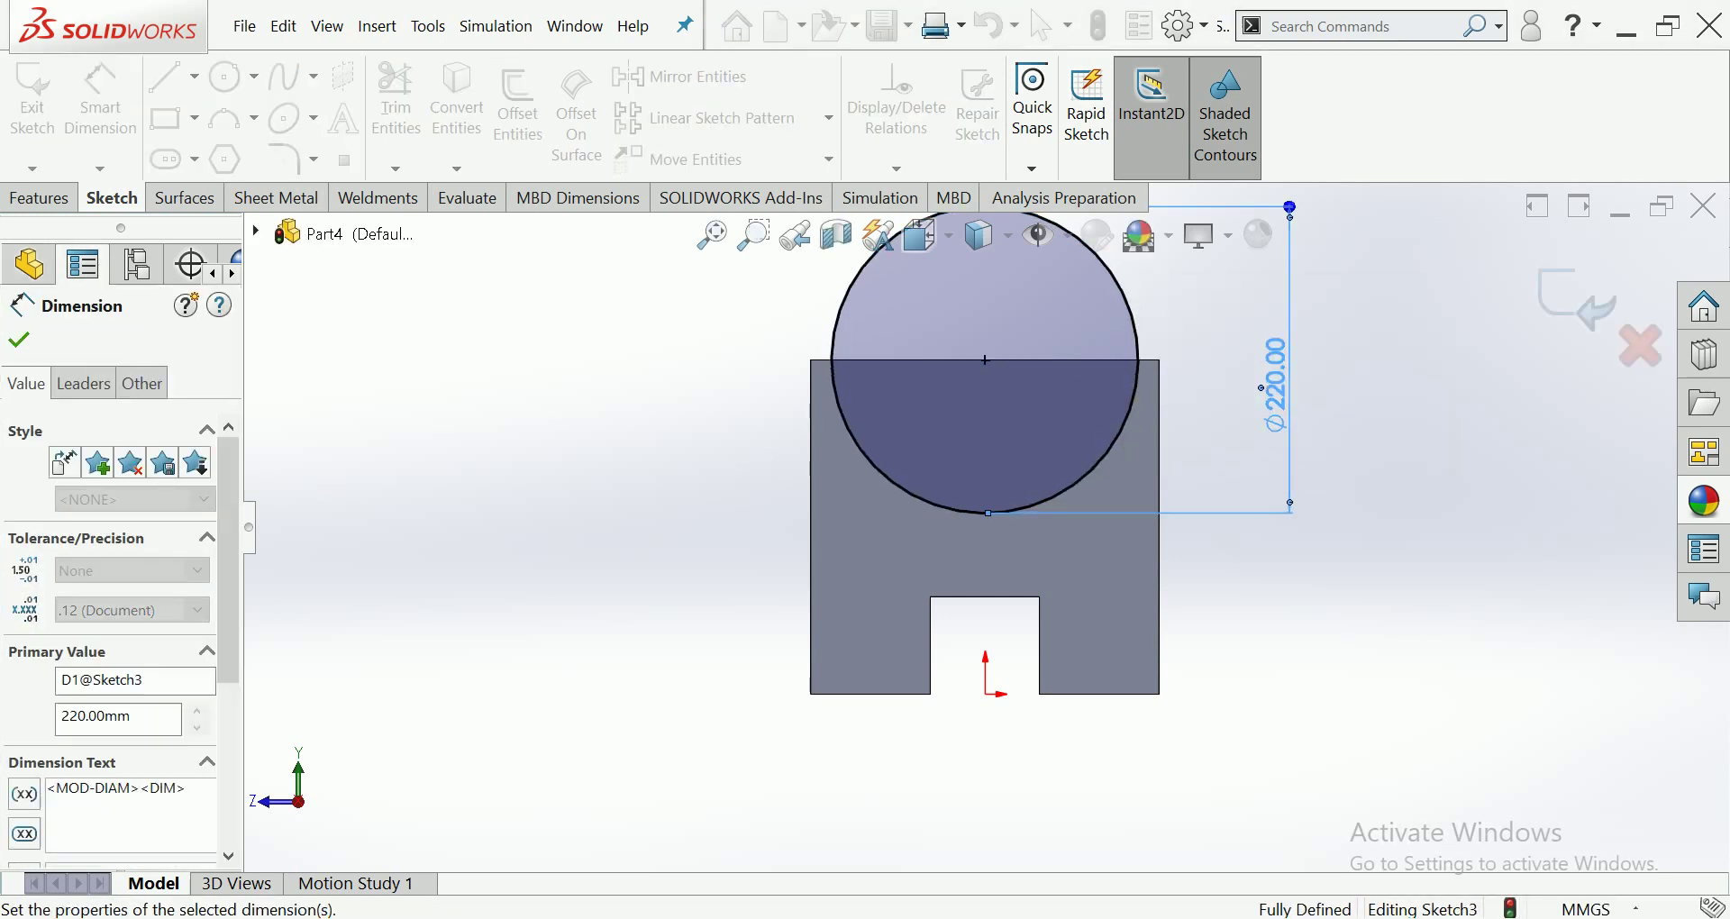
left_click(1377, 632)
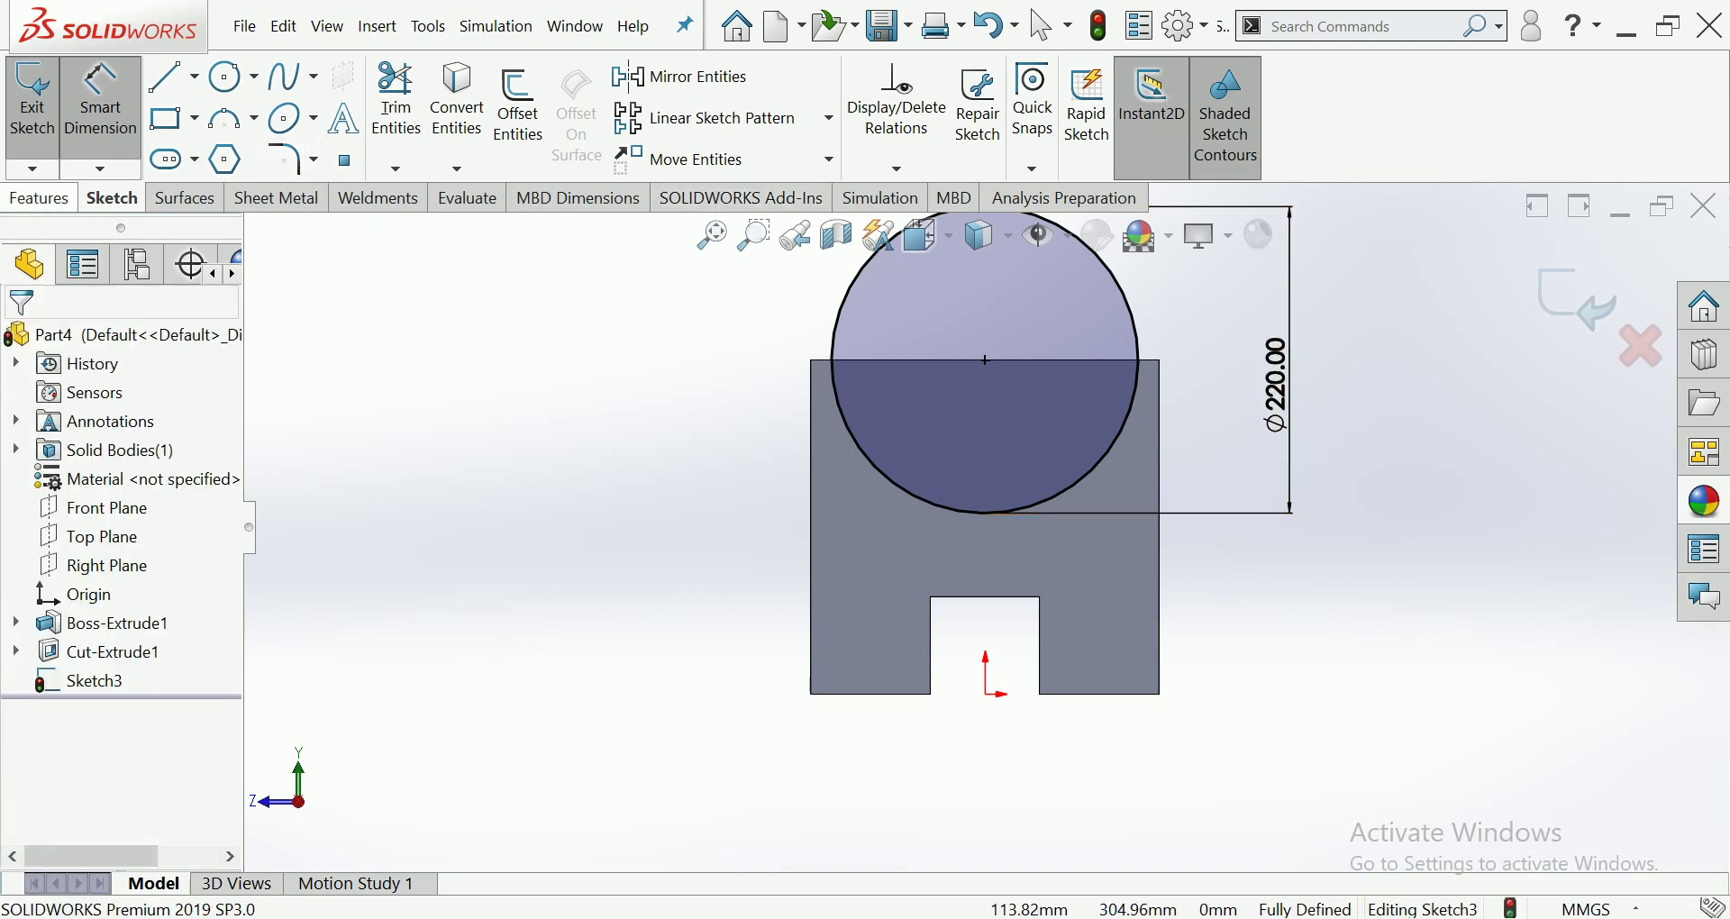
left_click(39, 197)
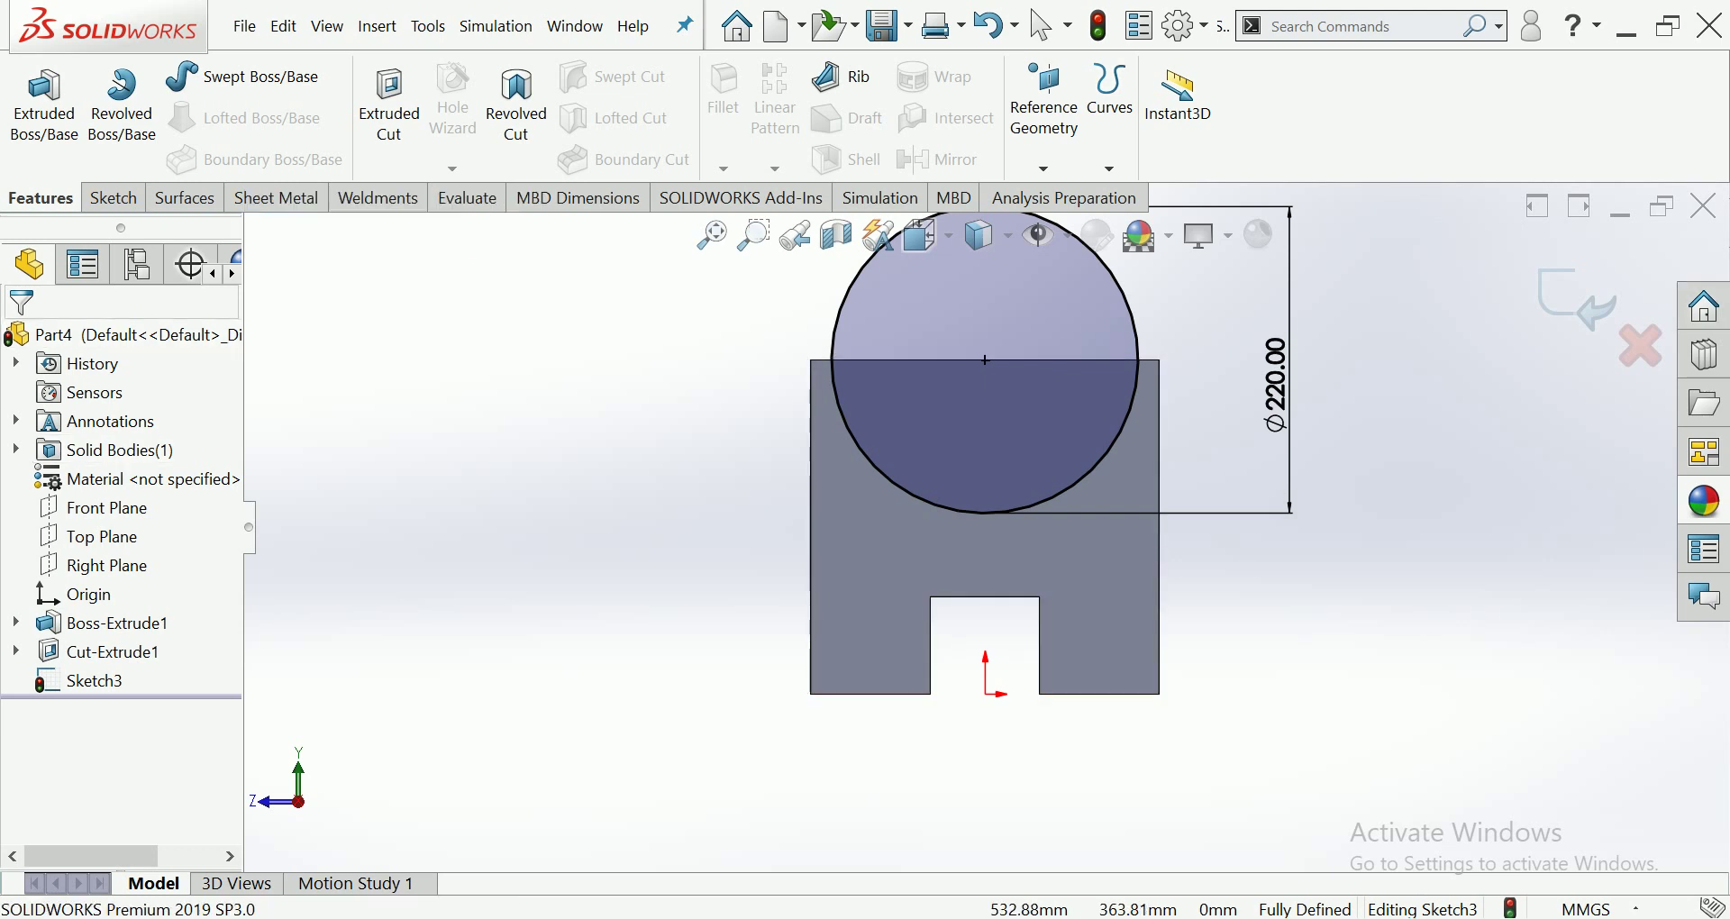
left_click(390, 104)
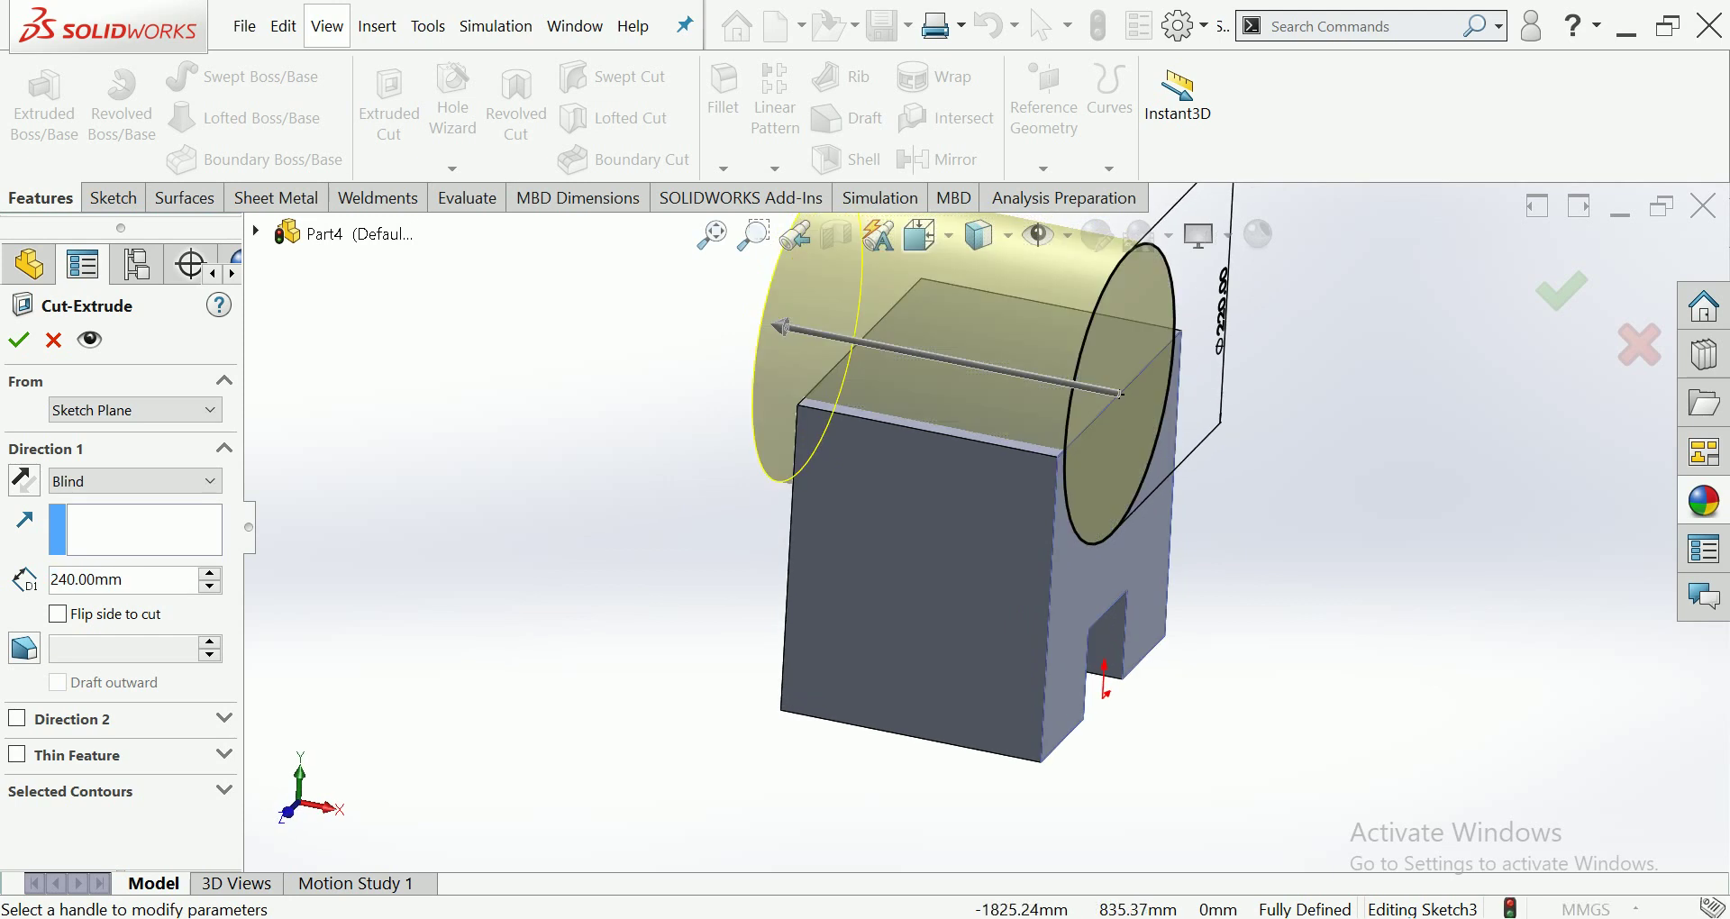
Set the cut's blind depth to 10 mm, accept it, and rotate to view the recess.
type("30")
key("Return")
type("10")
key("Return")
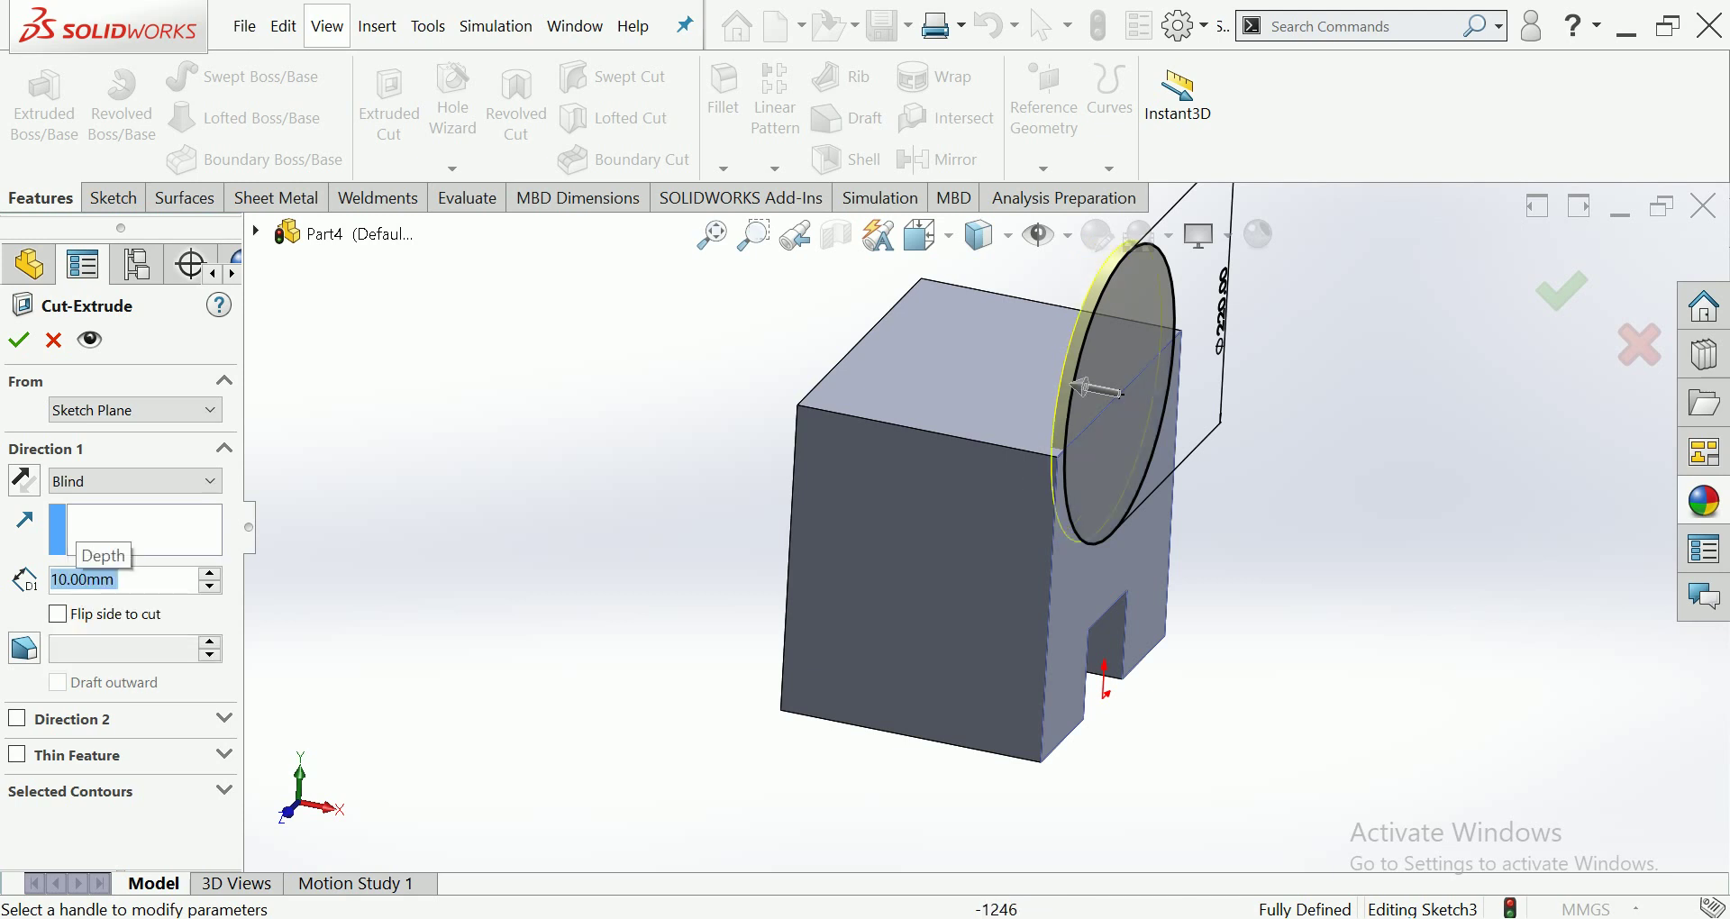
left_click(19, 340)
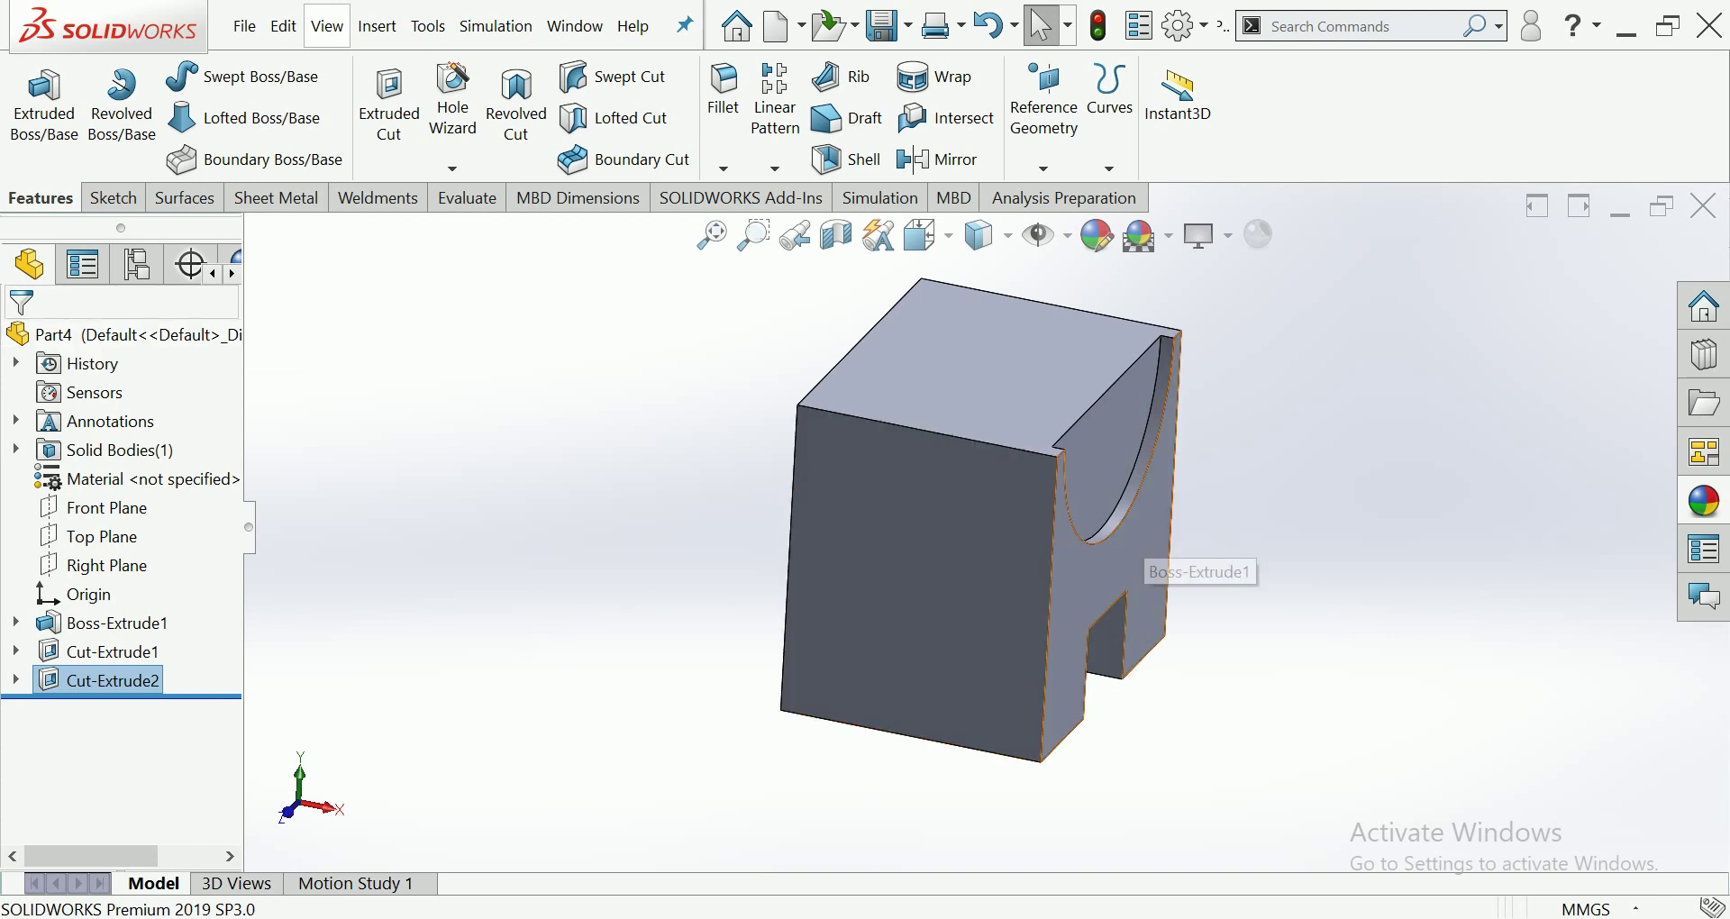
middle_click_drag(1140, 552, 1036, 469)
Start a new sketch on the semicircular recess face and view it Normal To.
left_click(1009, 414)
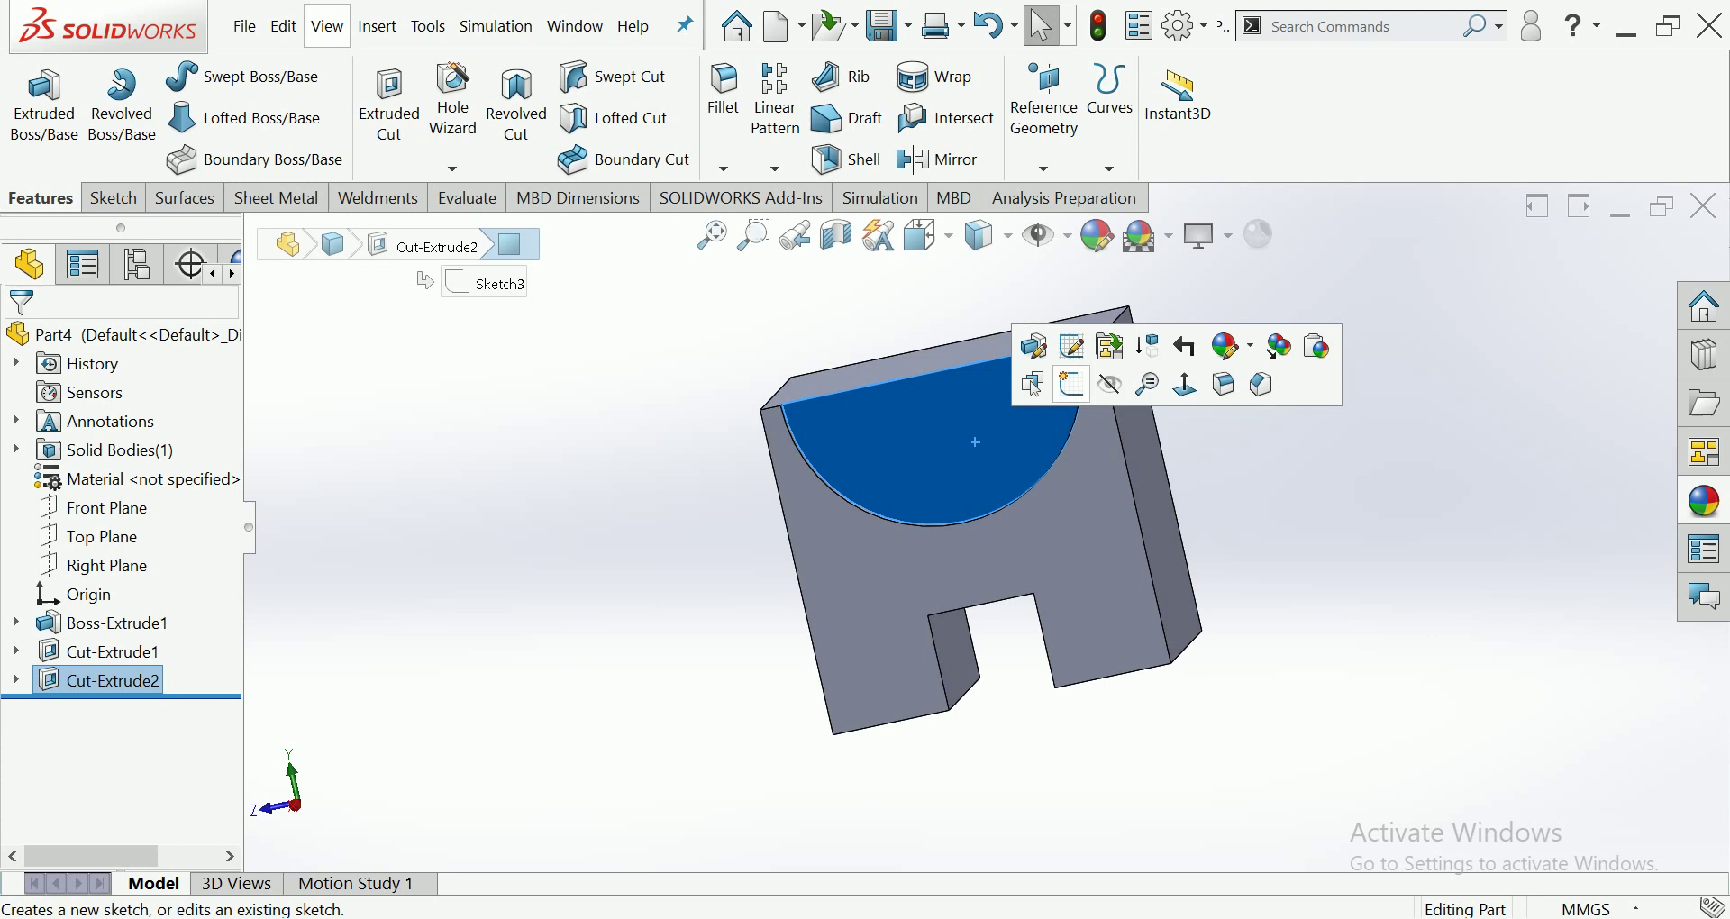
left_click(1225, 346)
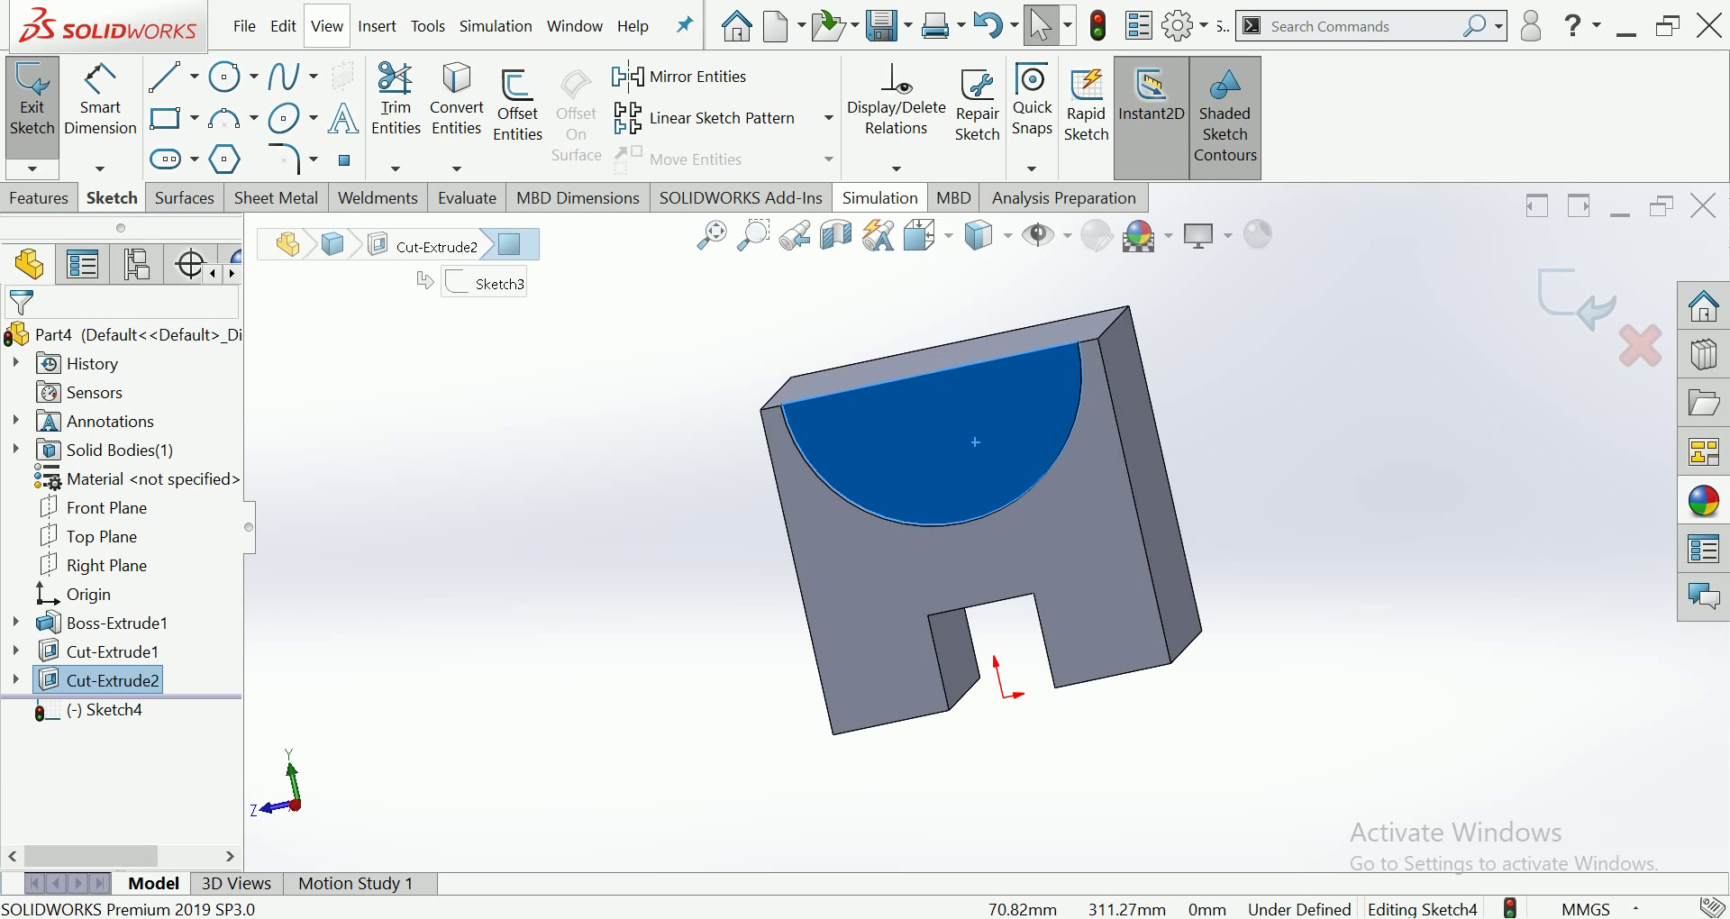
key("shift+Right")
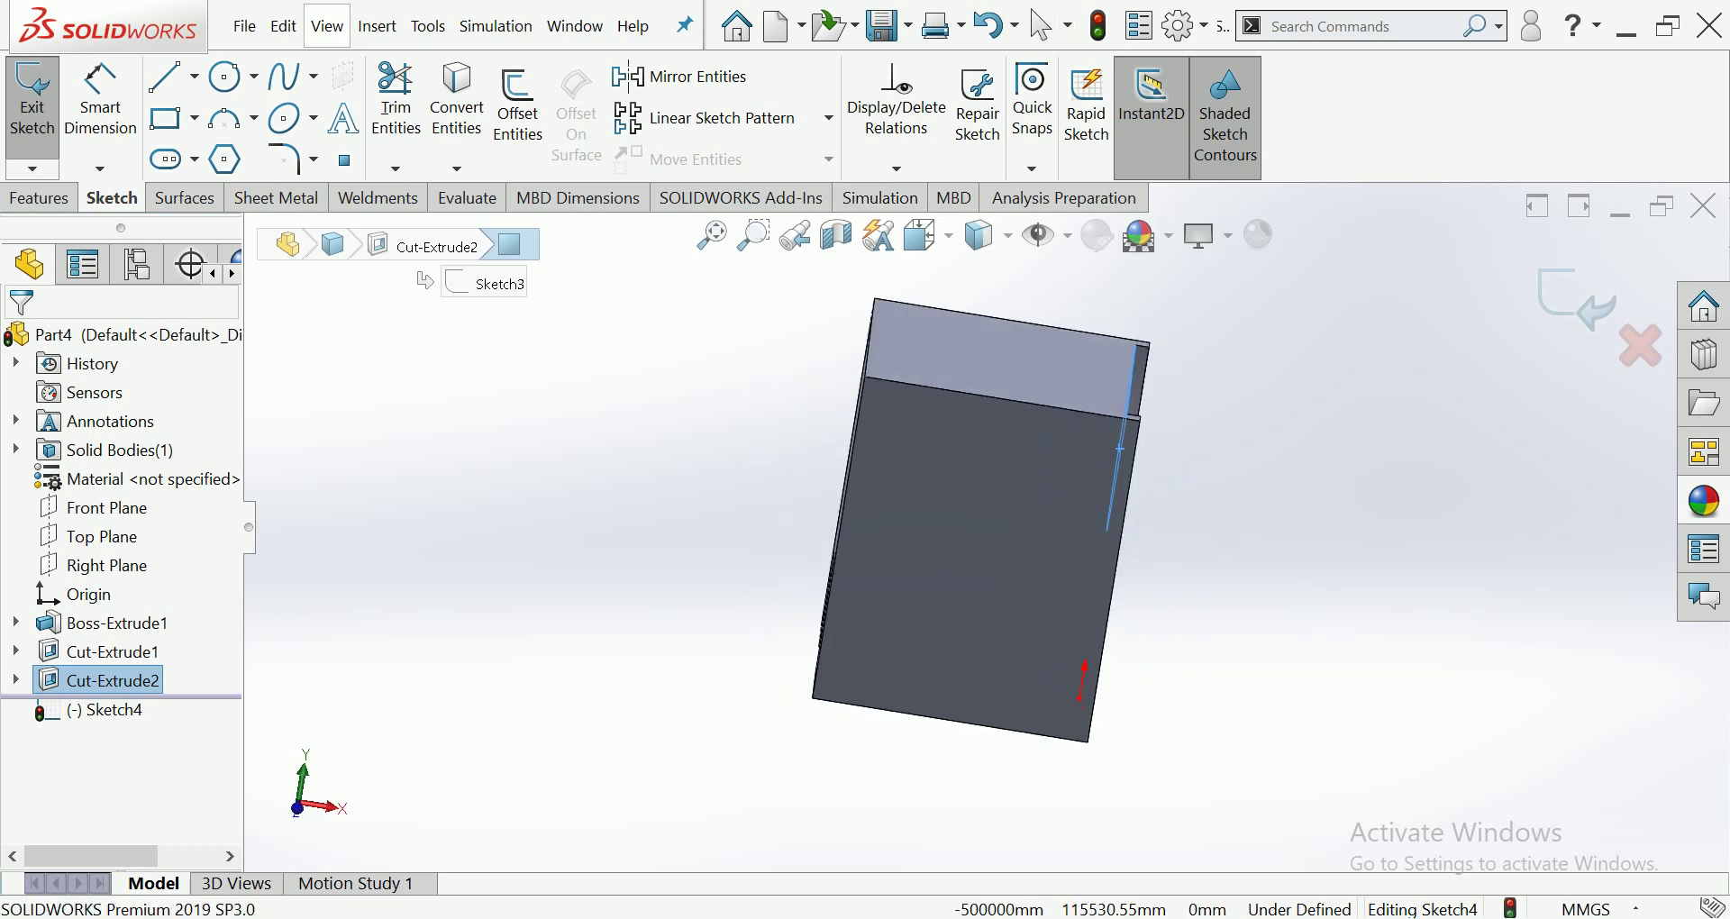
left_click(928, 235)
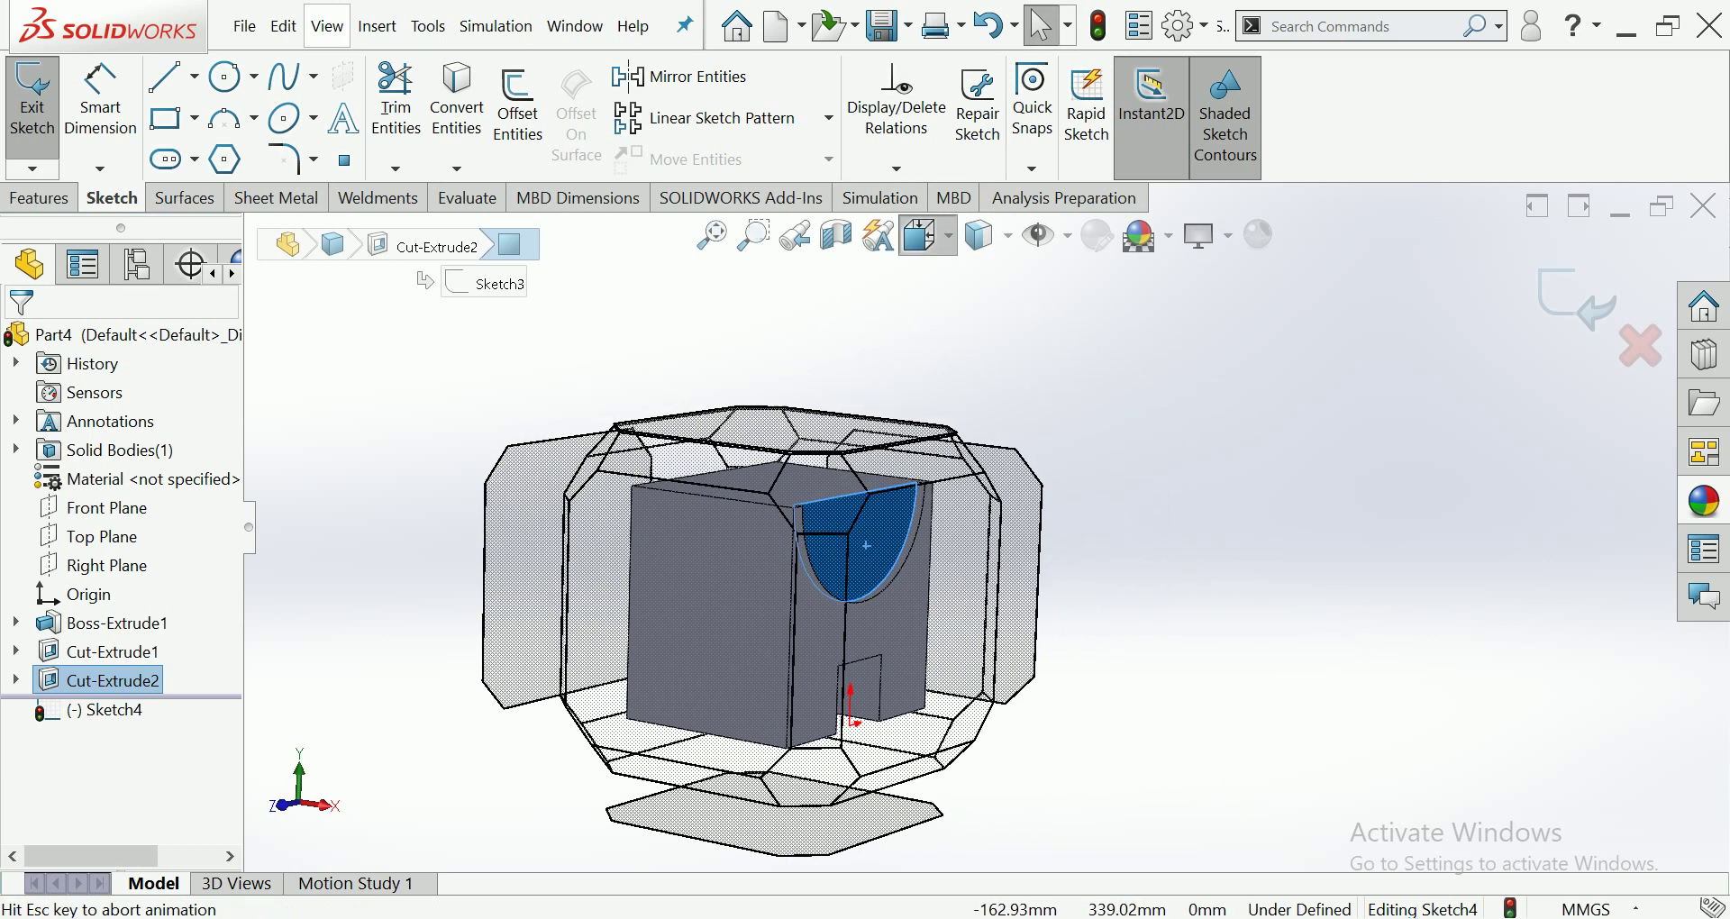
left_click(1095, 408)
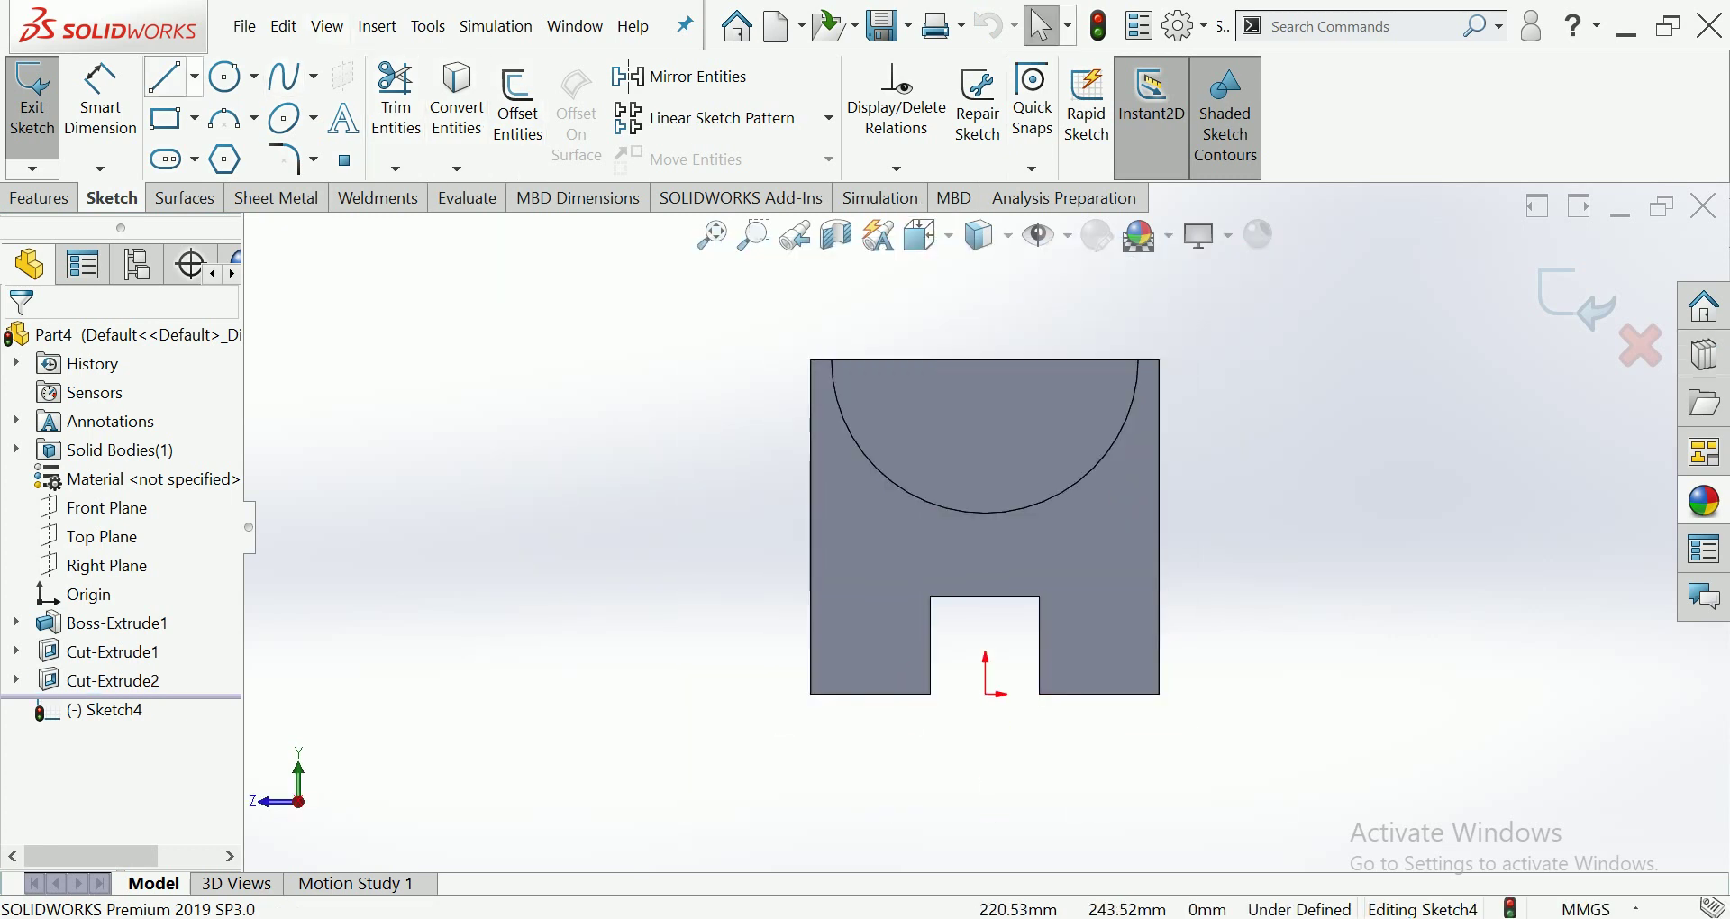
left_click(225, 77)
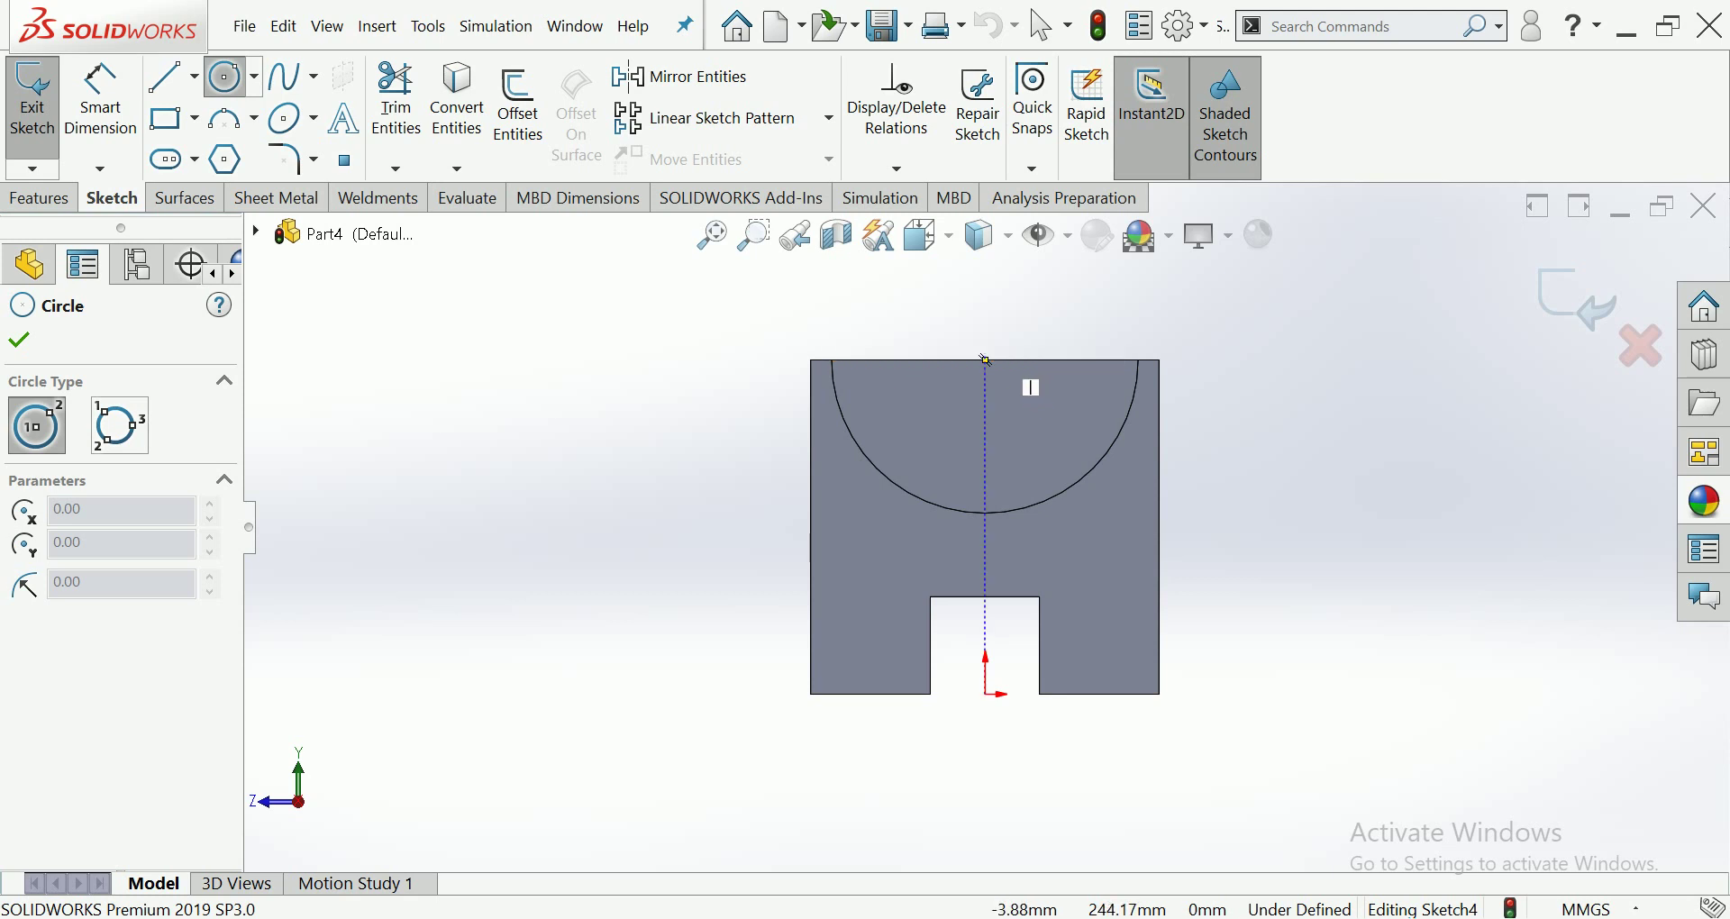
Draw a circle centred on the block's top edge and dimension its diameter to 150.
left_click(985, 361)
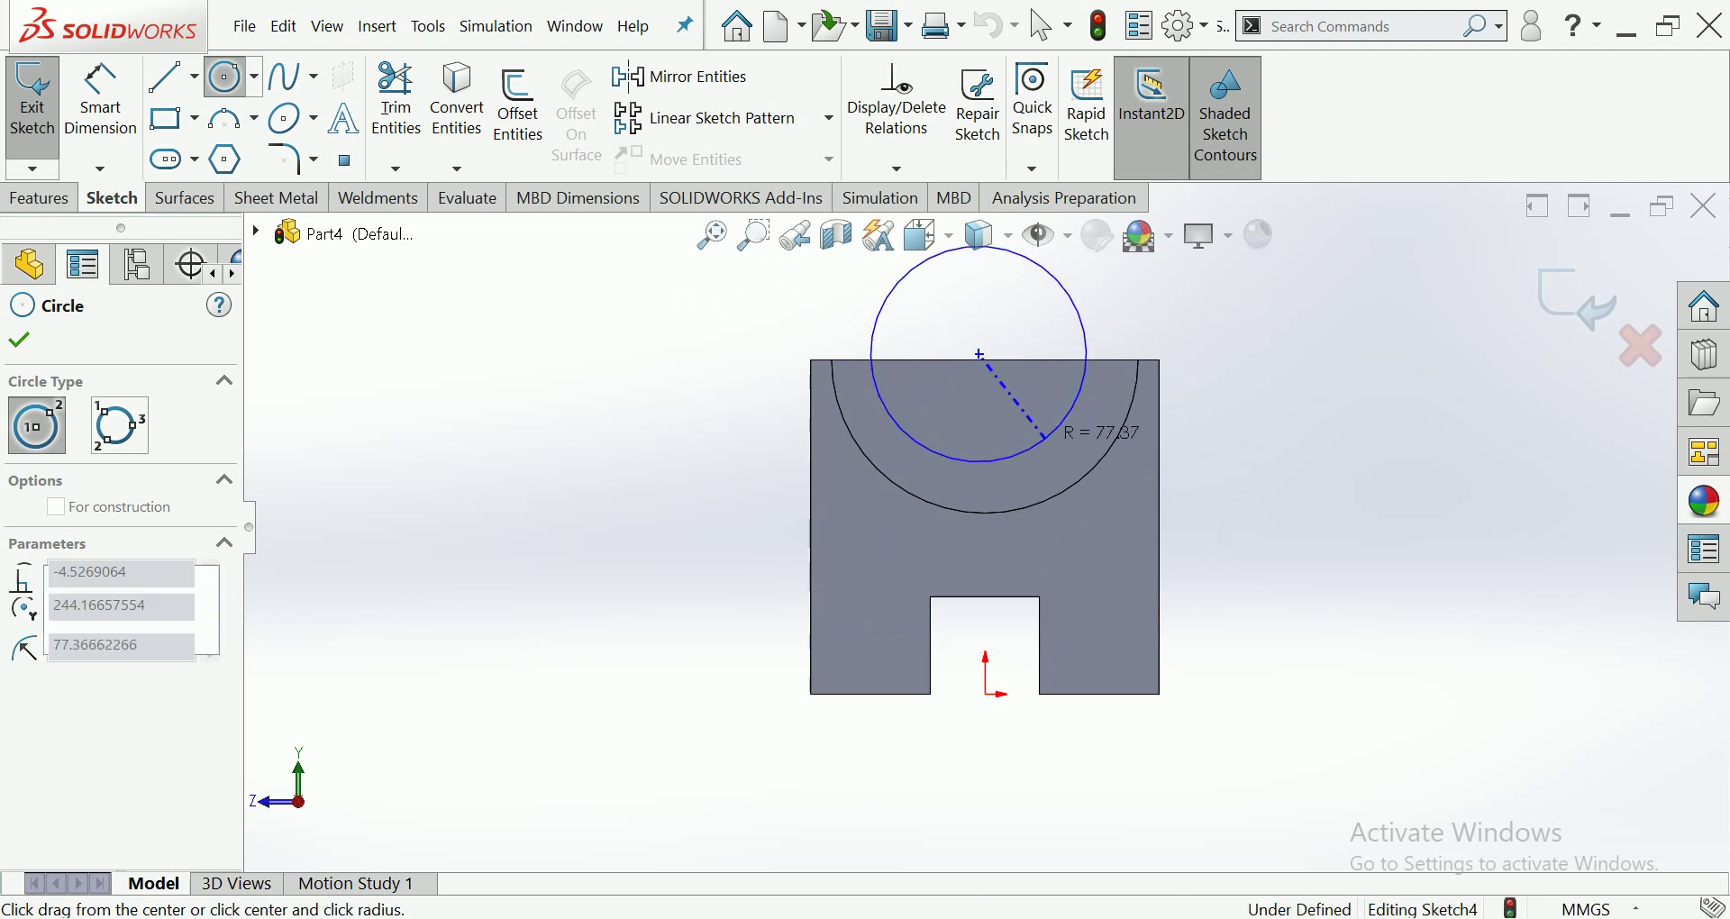
left_click(1045, 436)
left_click(100, 95)
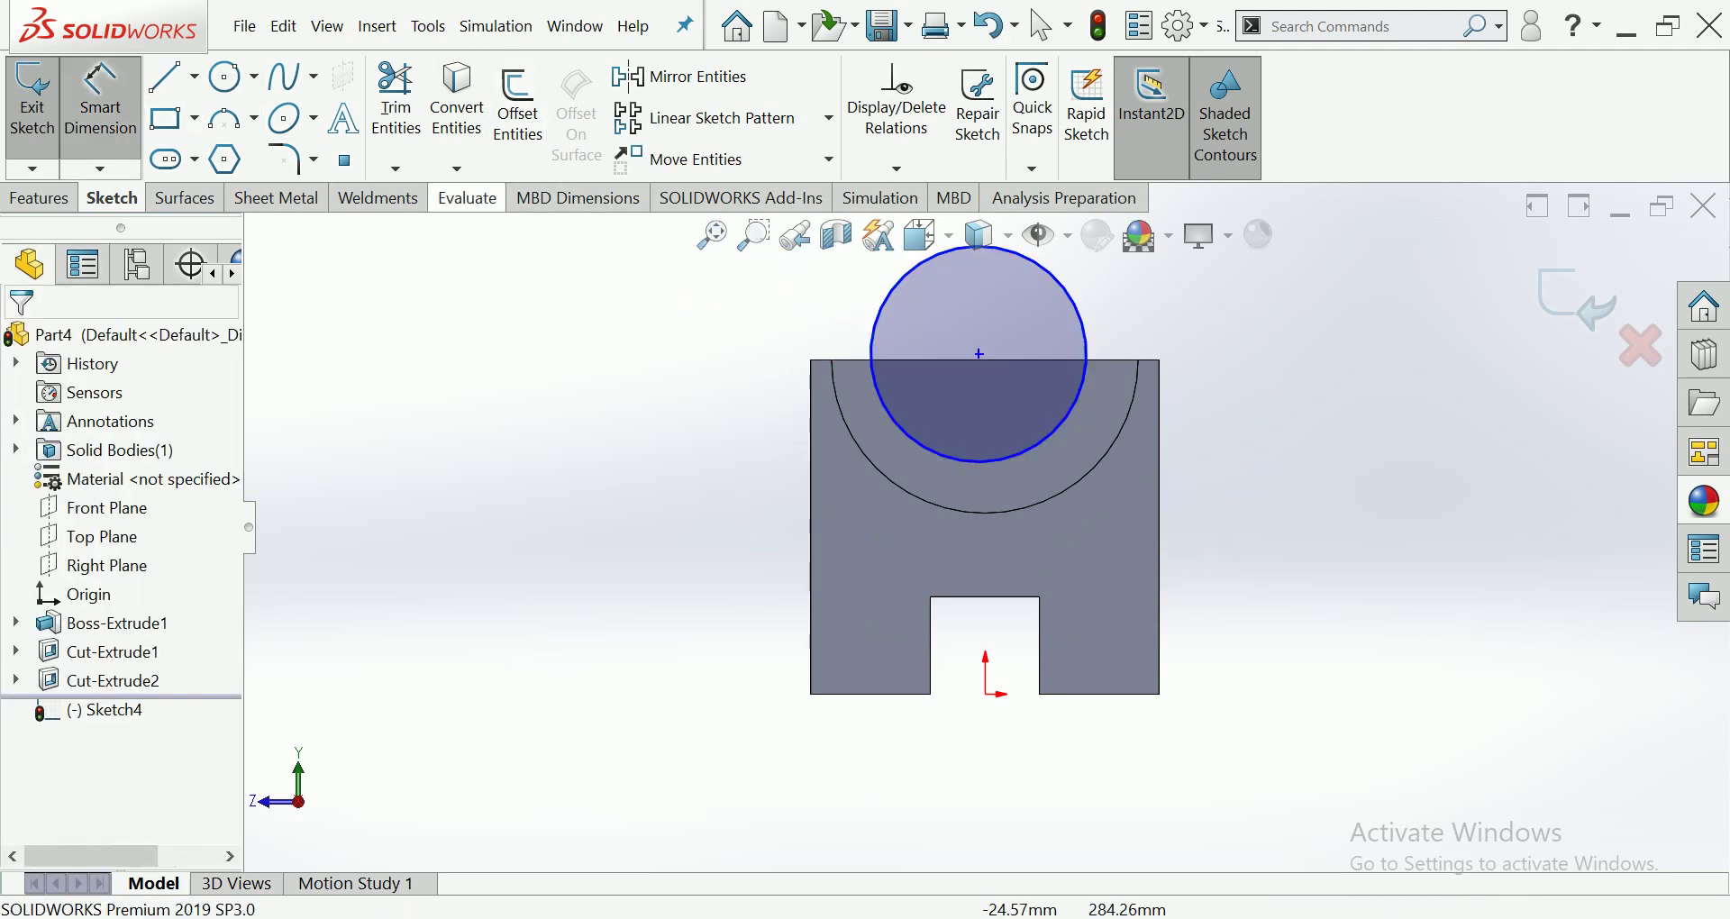
left_click(1082, 388)
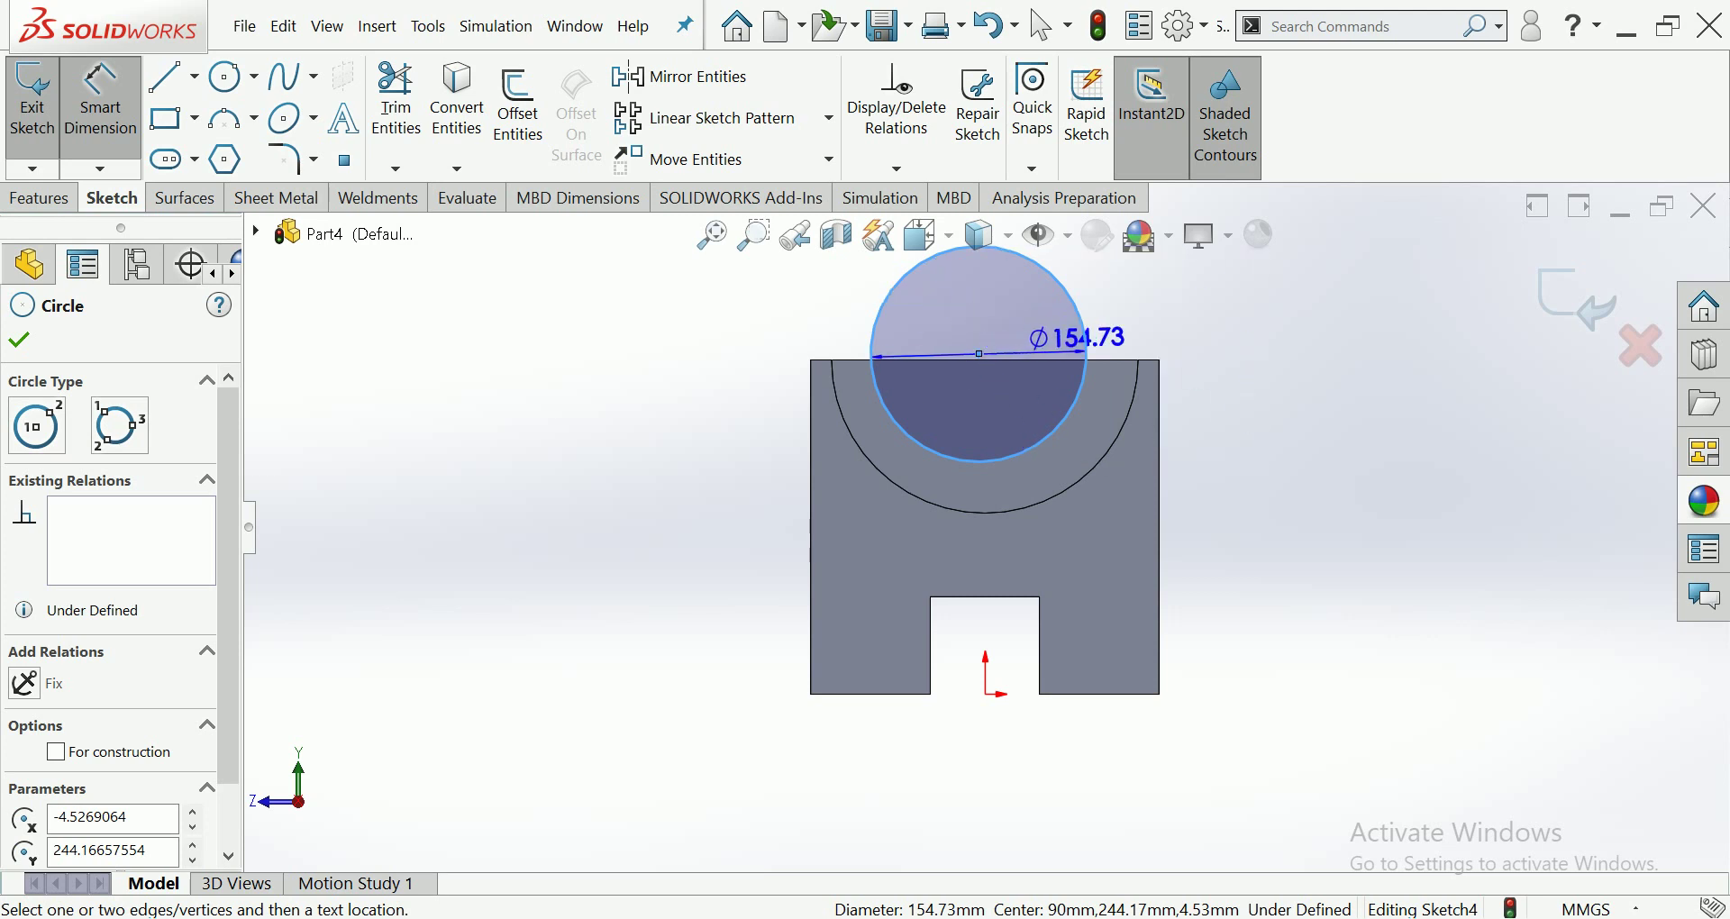
left_click(1253, 326)
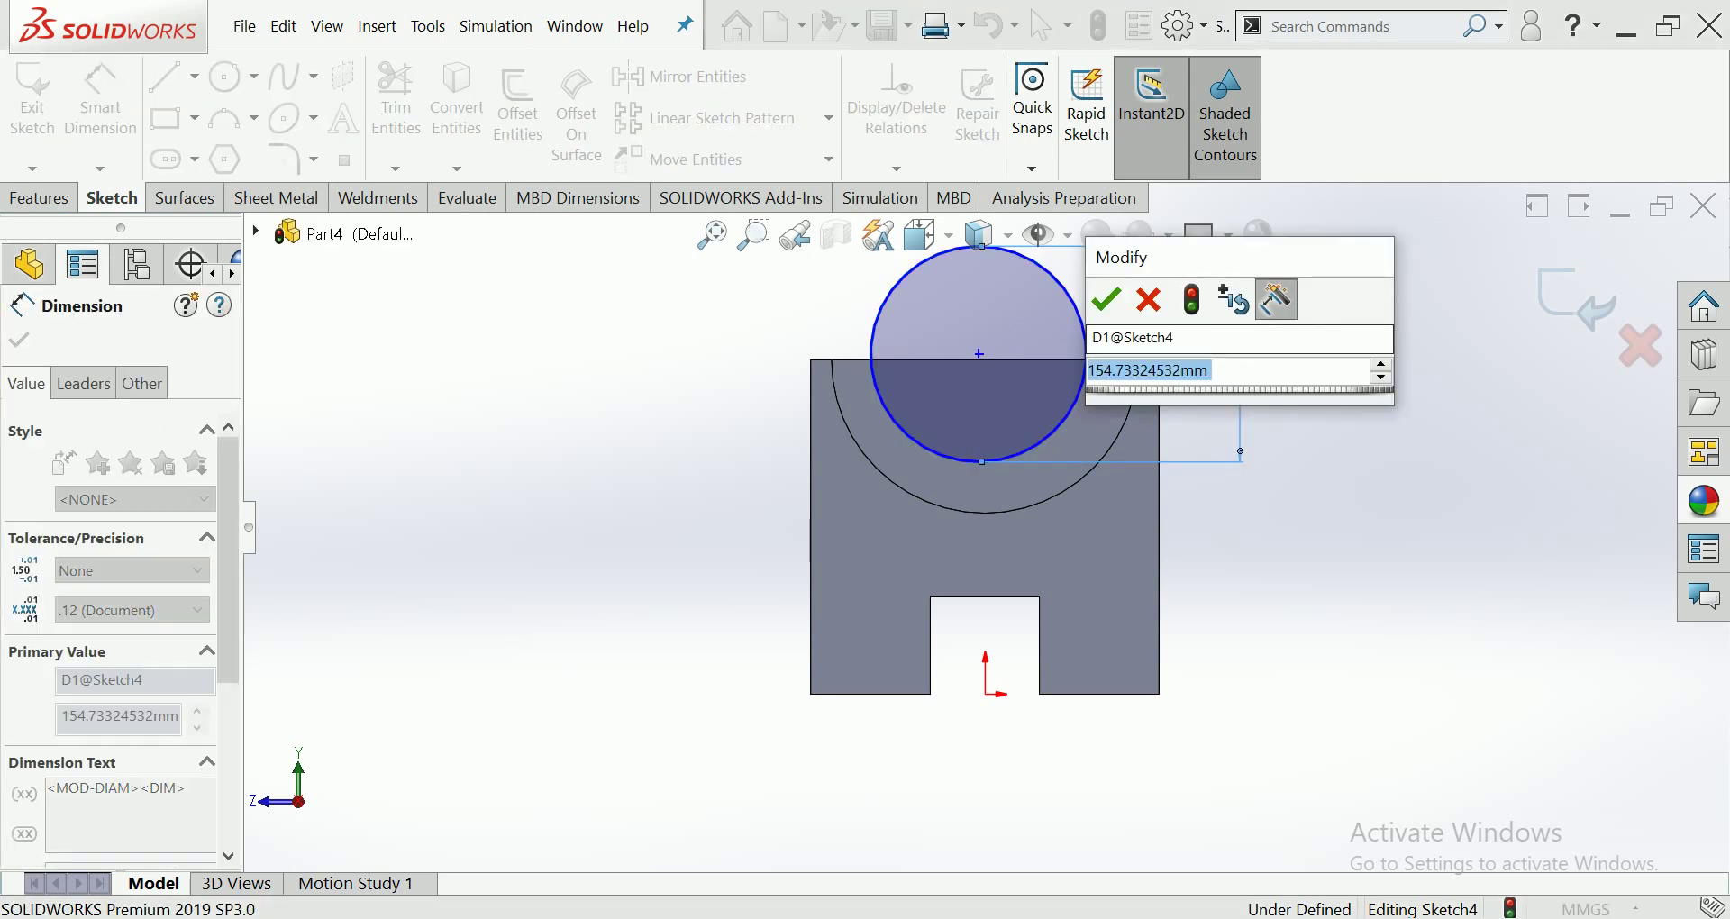
type("150")
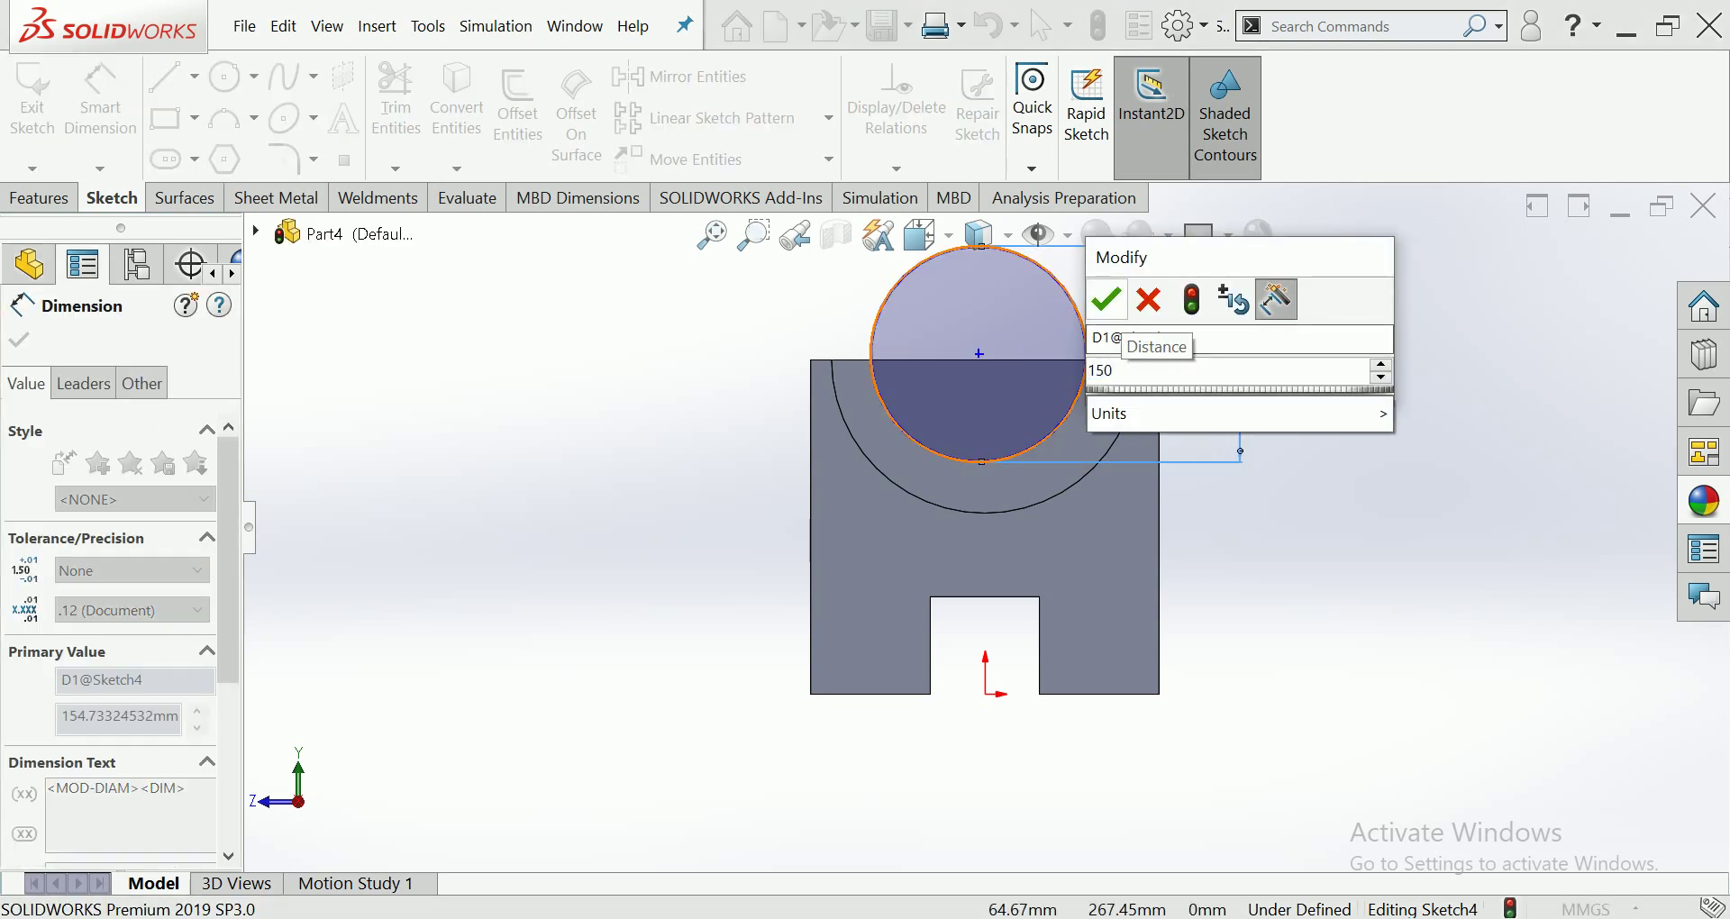
key("Return")
Exit dimensioning and select the circle's centre point.
key("Escape")
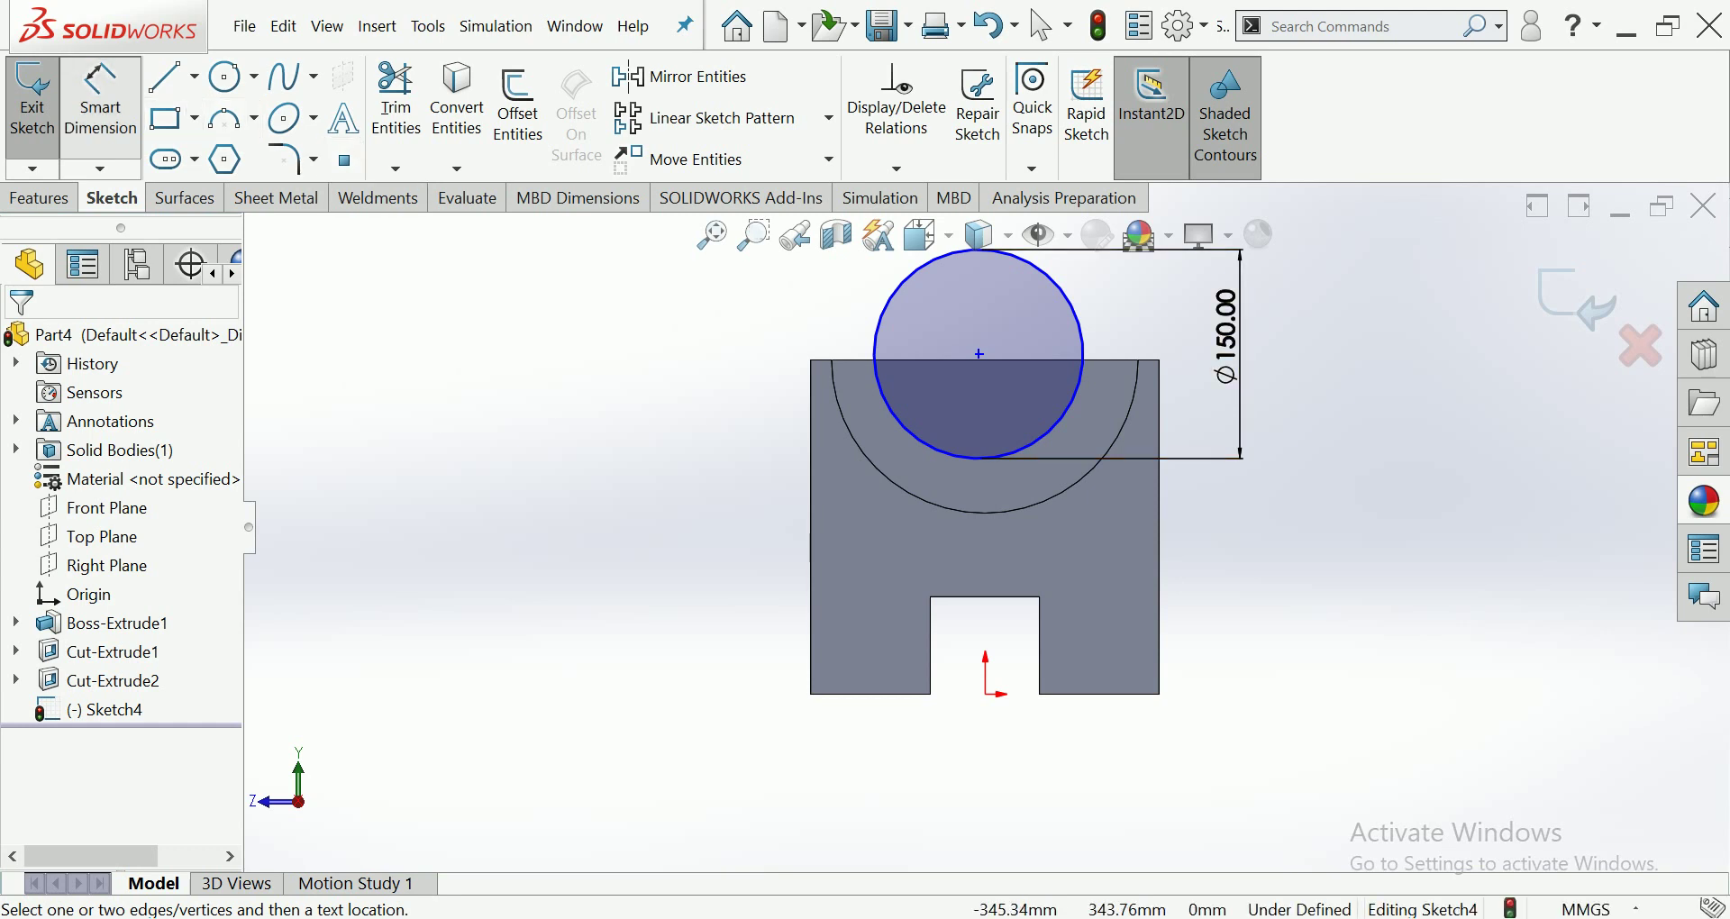
key("Escape")
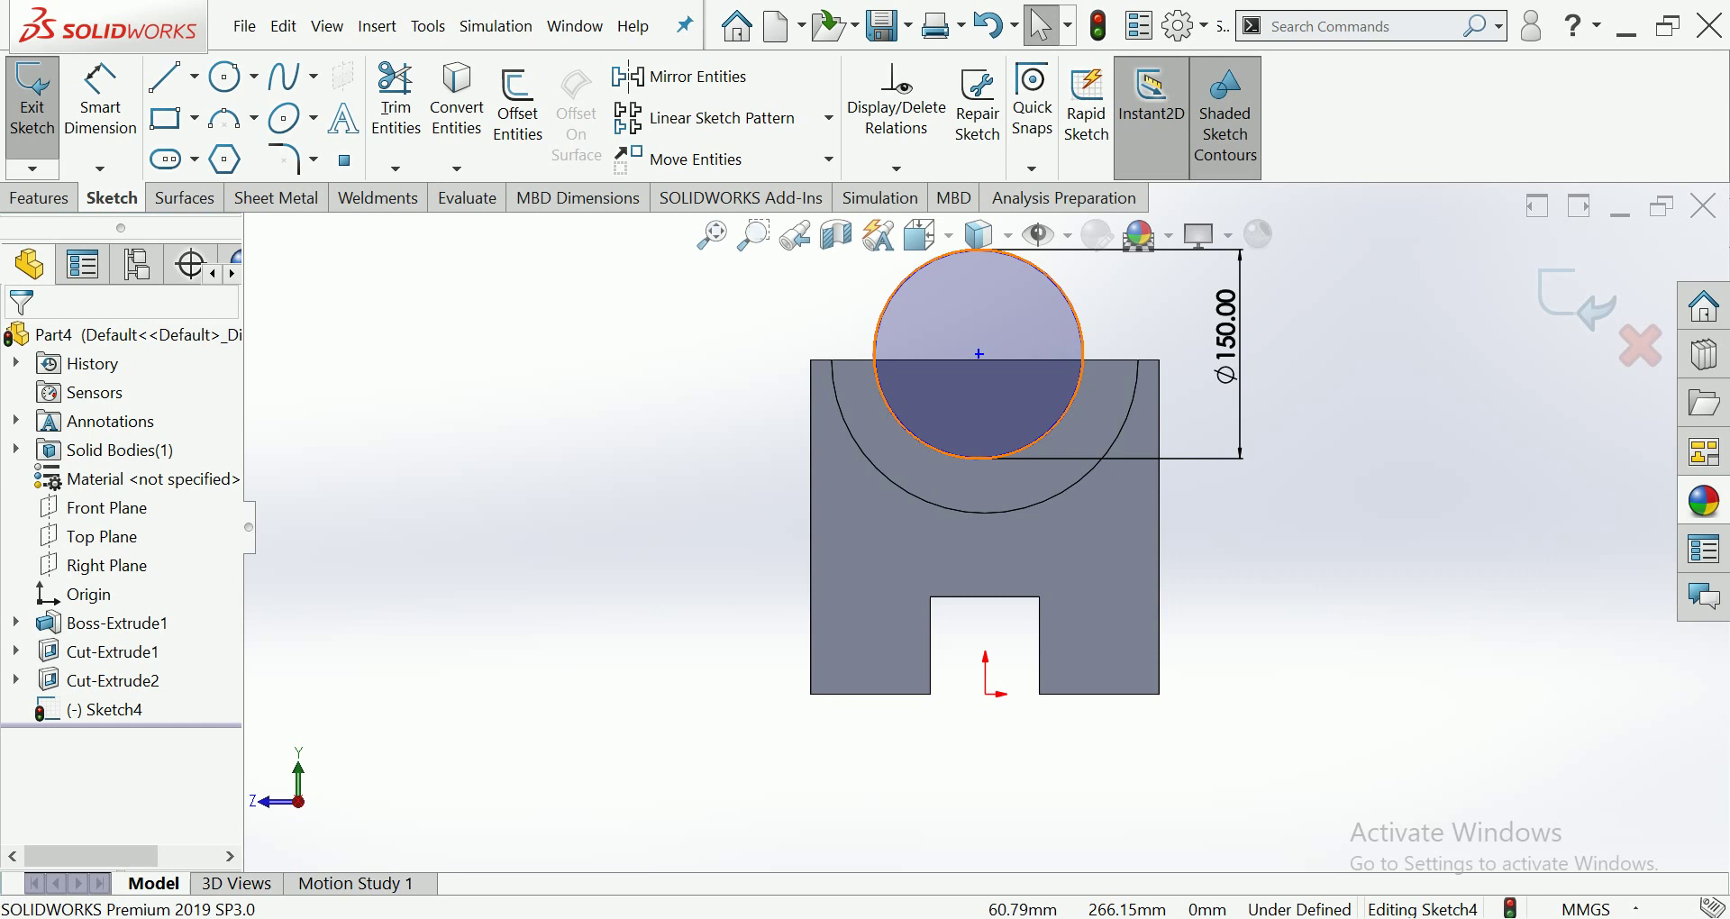
left_click(980, 353)
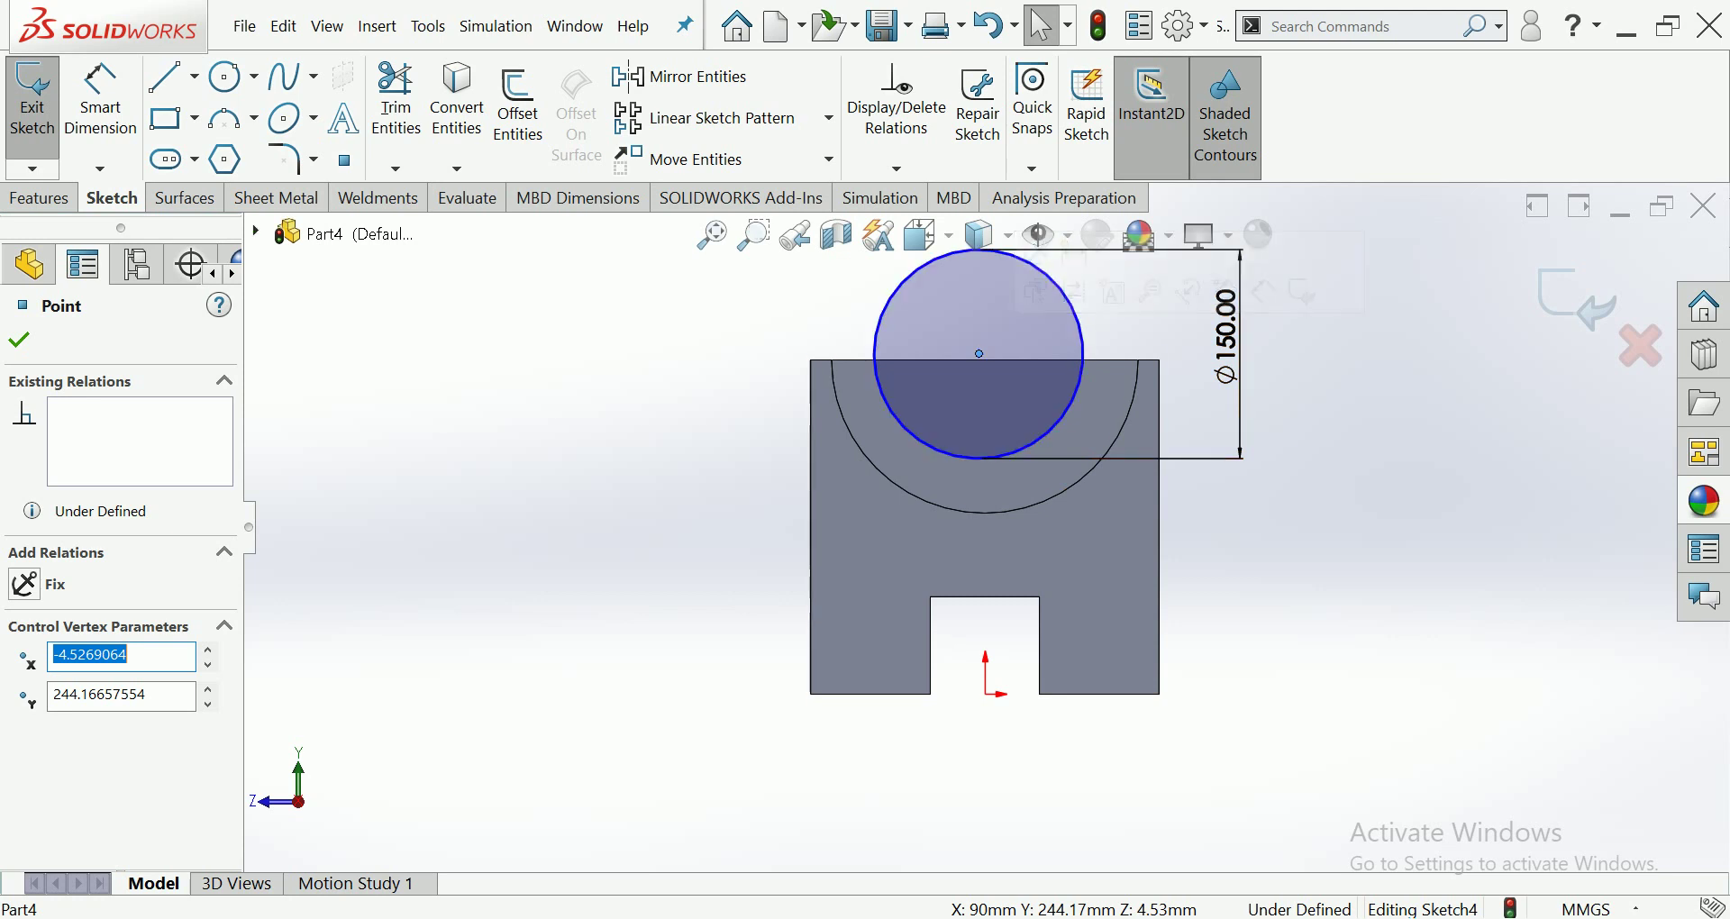
scroll(966, 652, "up", 3)
Drag the Ø150 circle's centre onto the top-edge midpoint so Sketch4 becomes fully defined.
key("Escape")
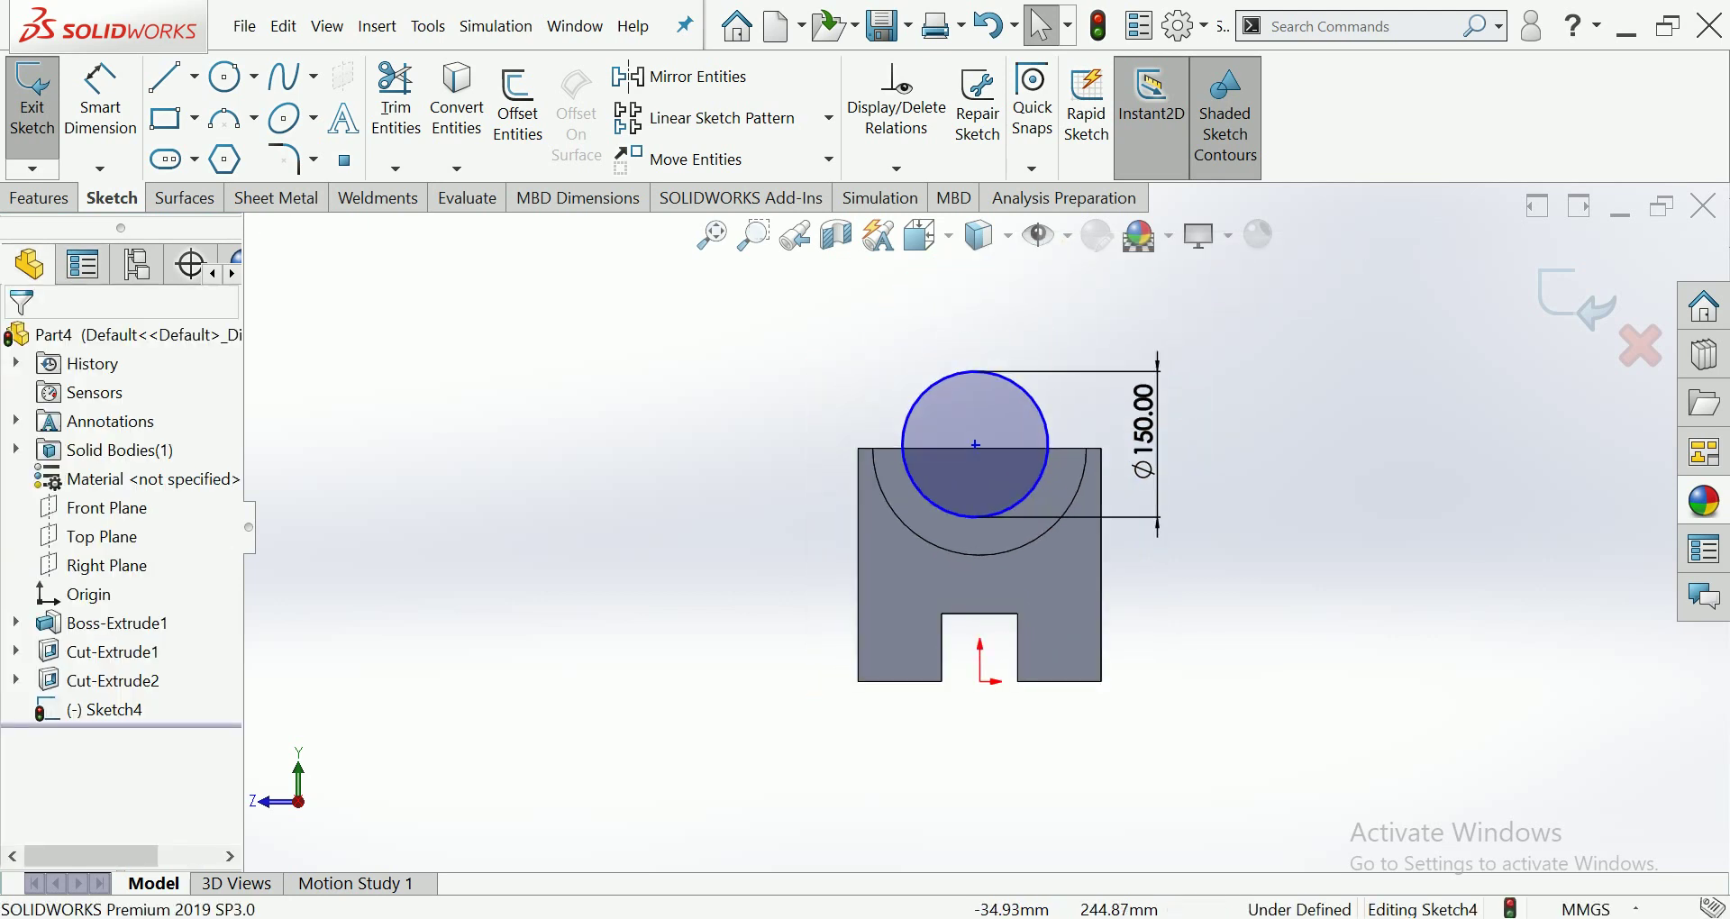
scroll(993, 443, "down", 5)
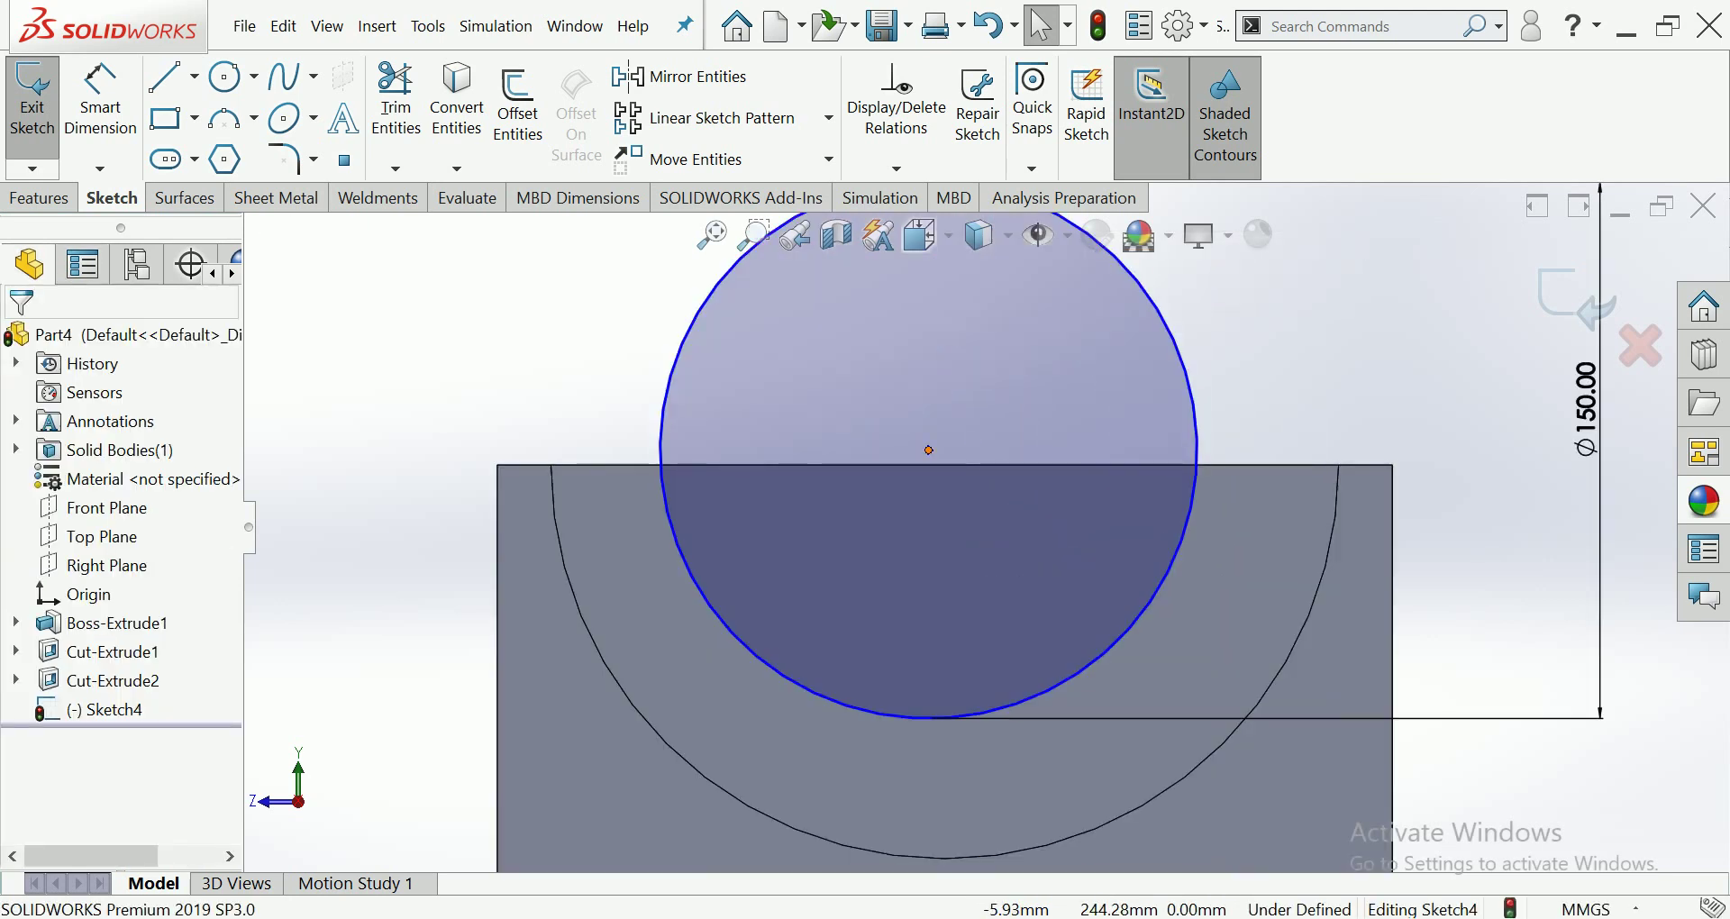
left_click_drag(929, 449, 944, 465)
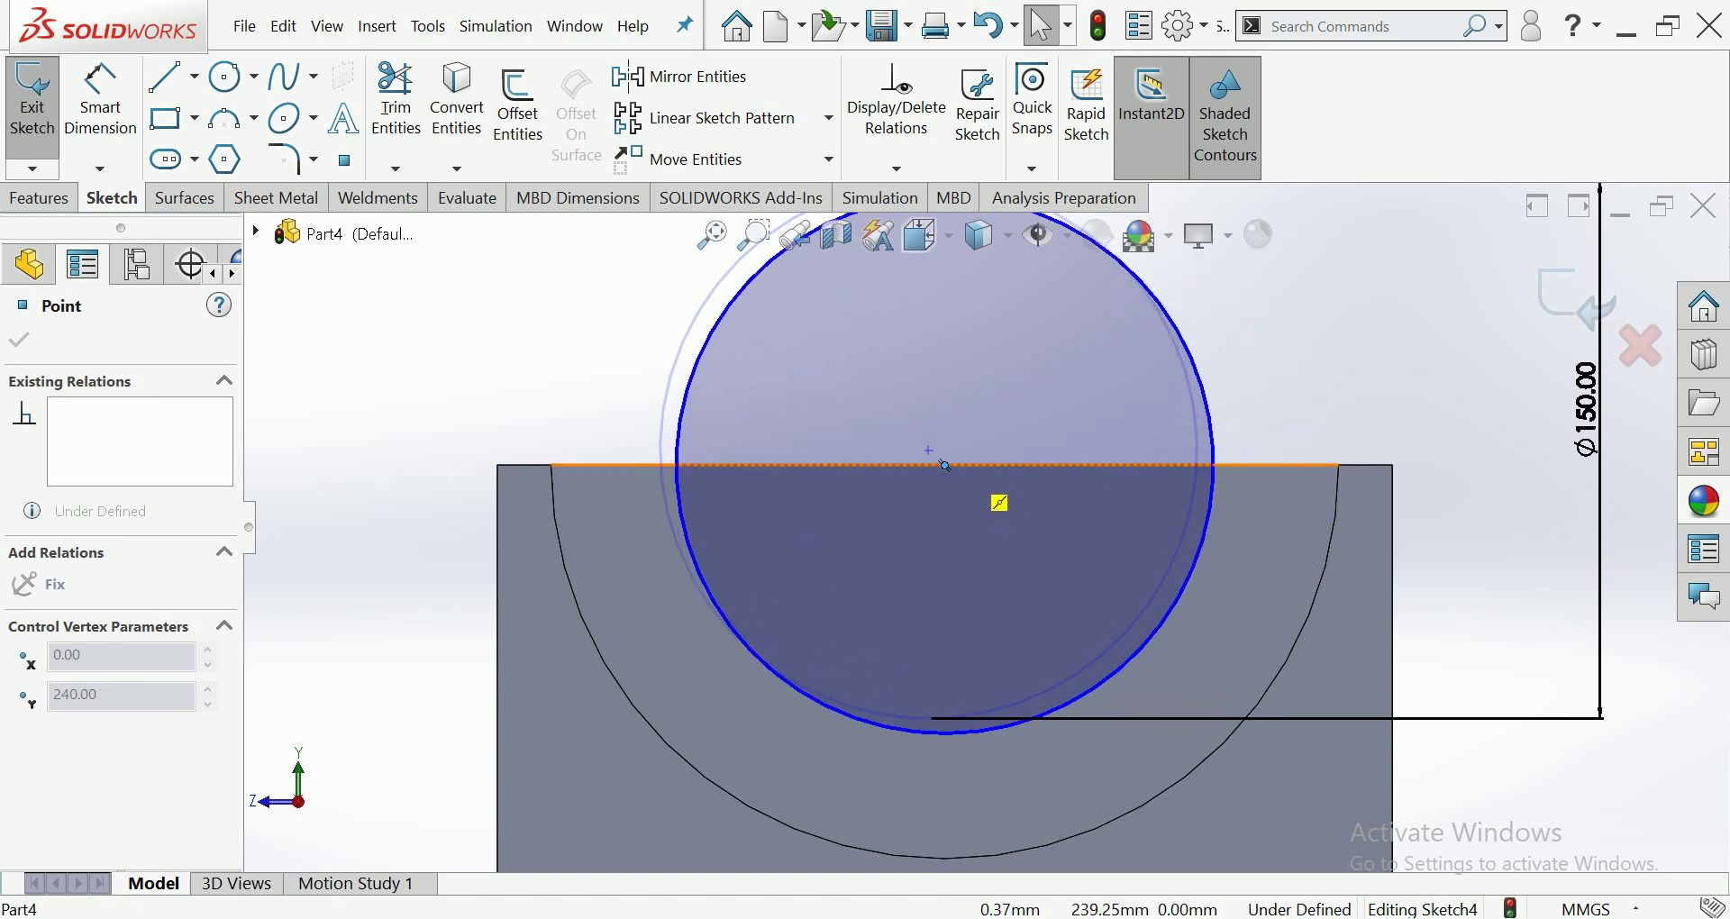
left_click_drag(945, 465, 944, 465)
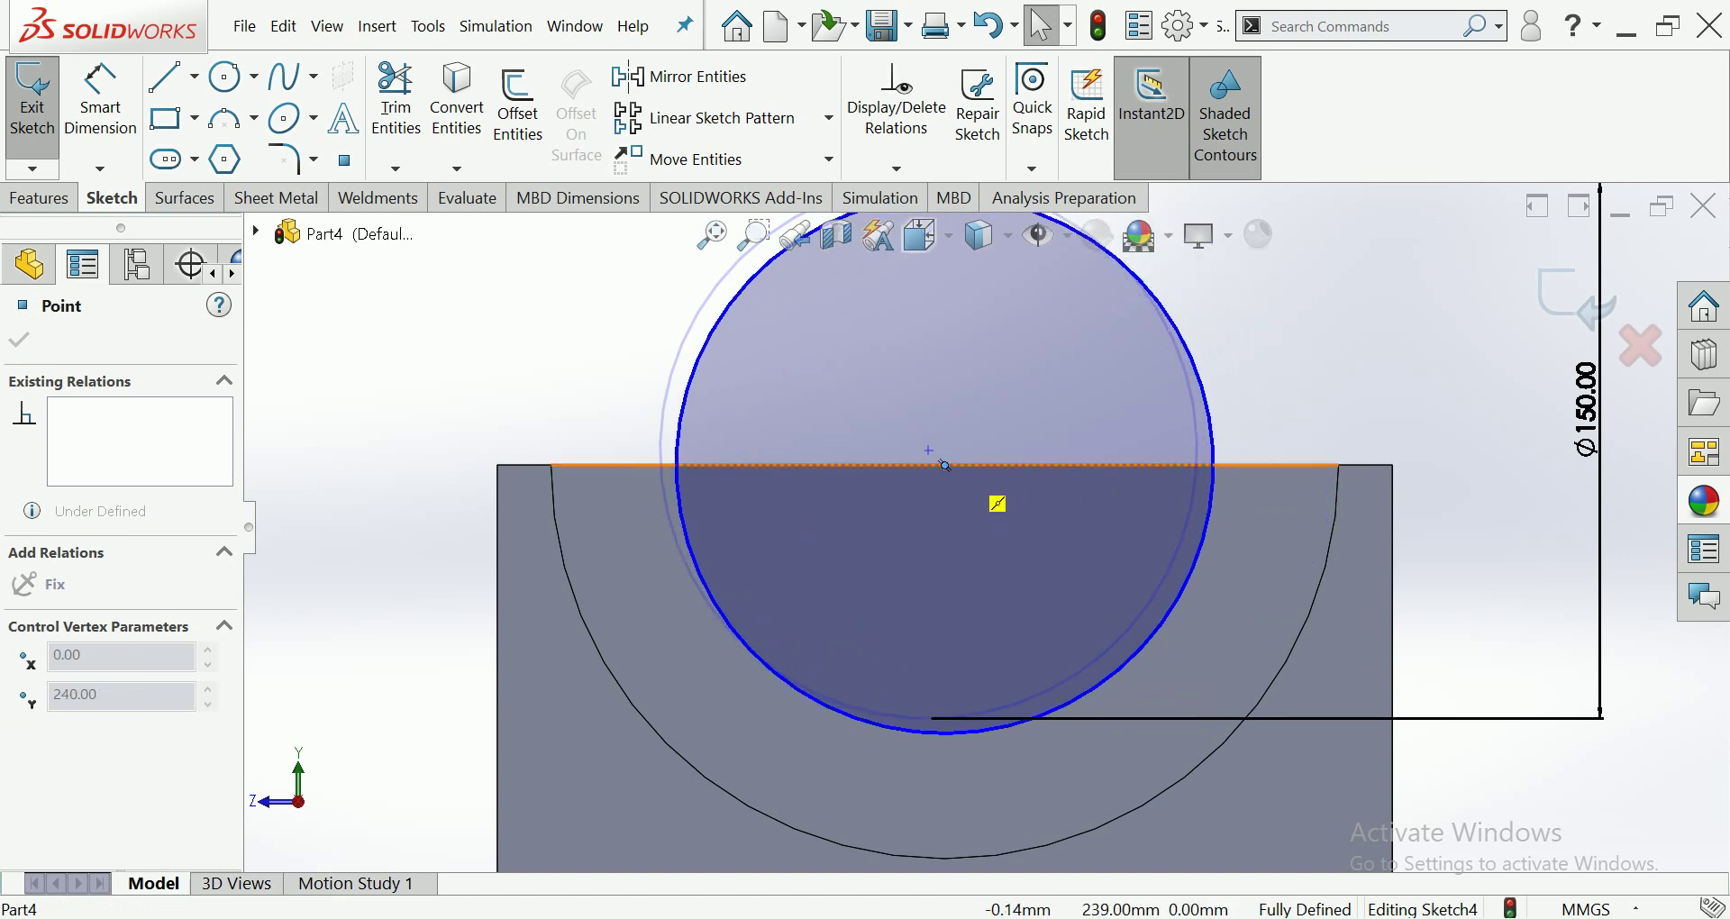
scroll(945, 465, "up", 3)
key("Escape")
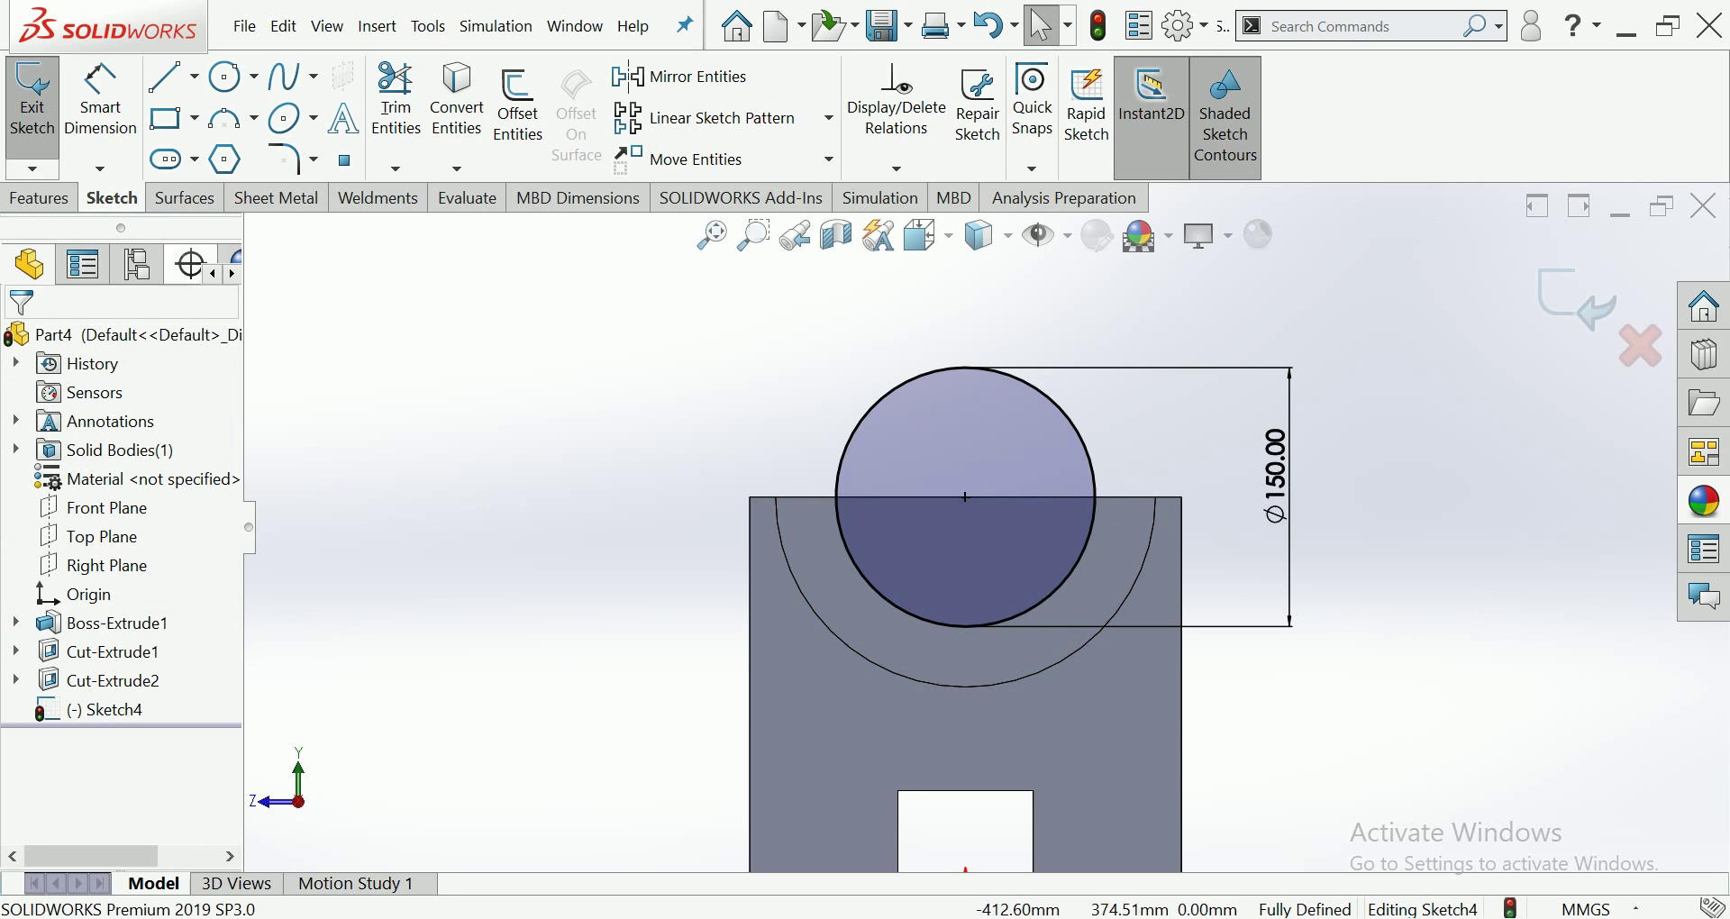
left_click(39, 198)
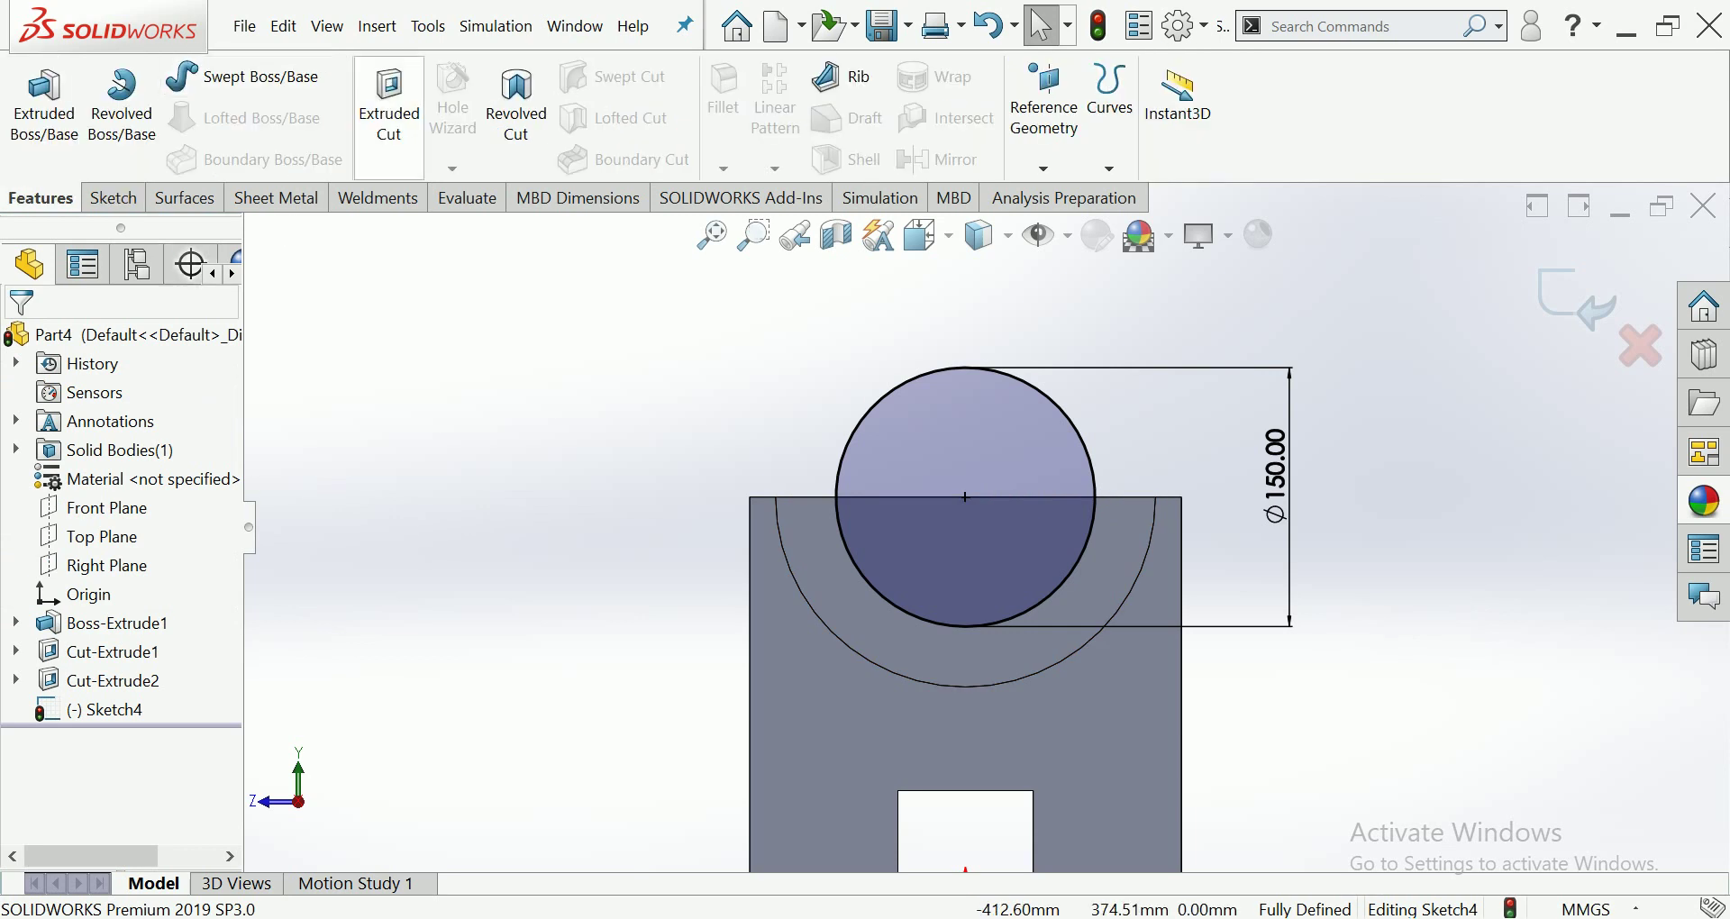
Extrude-cut the Ø150 circle Blind 20 mm deep to form Cut-Extrude3.
left_click(388, 101)
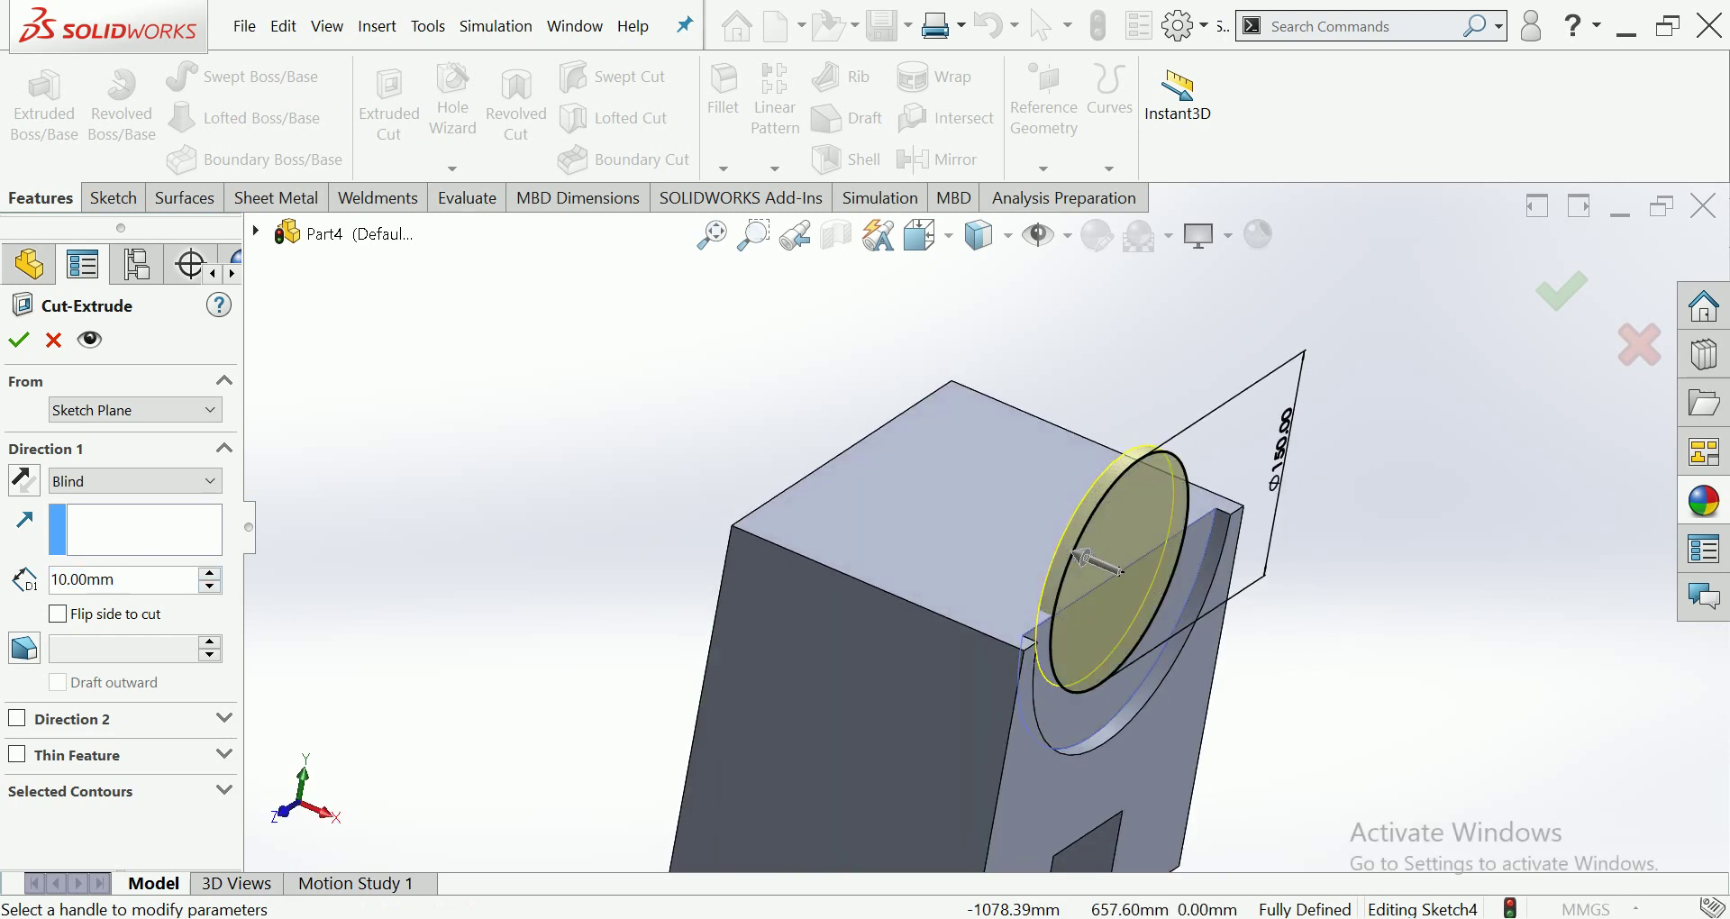
left_click(209, 573)
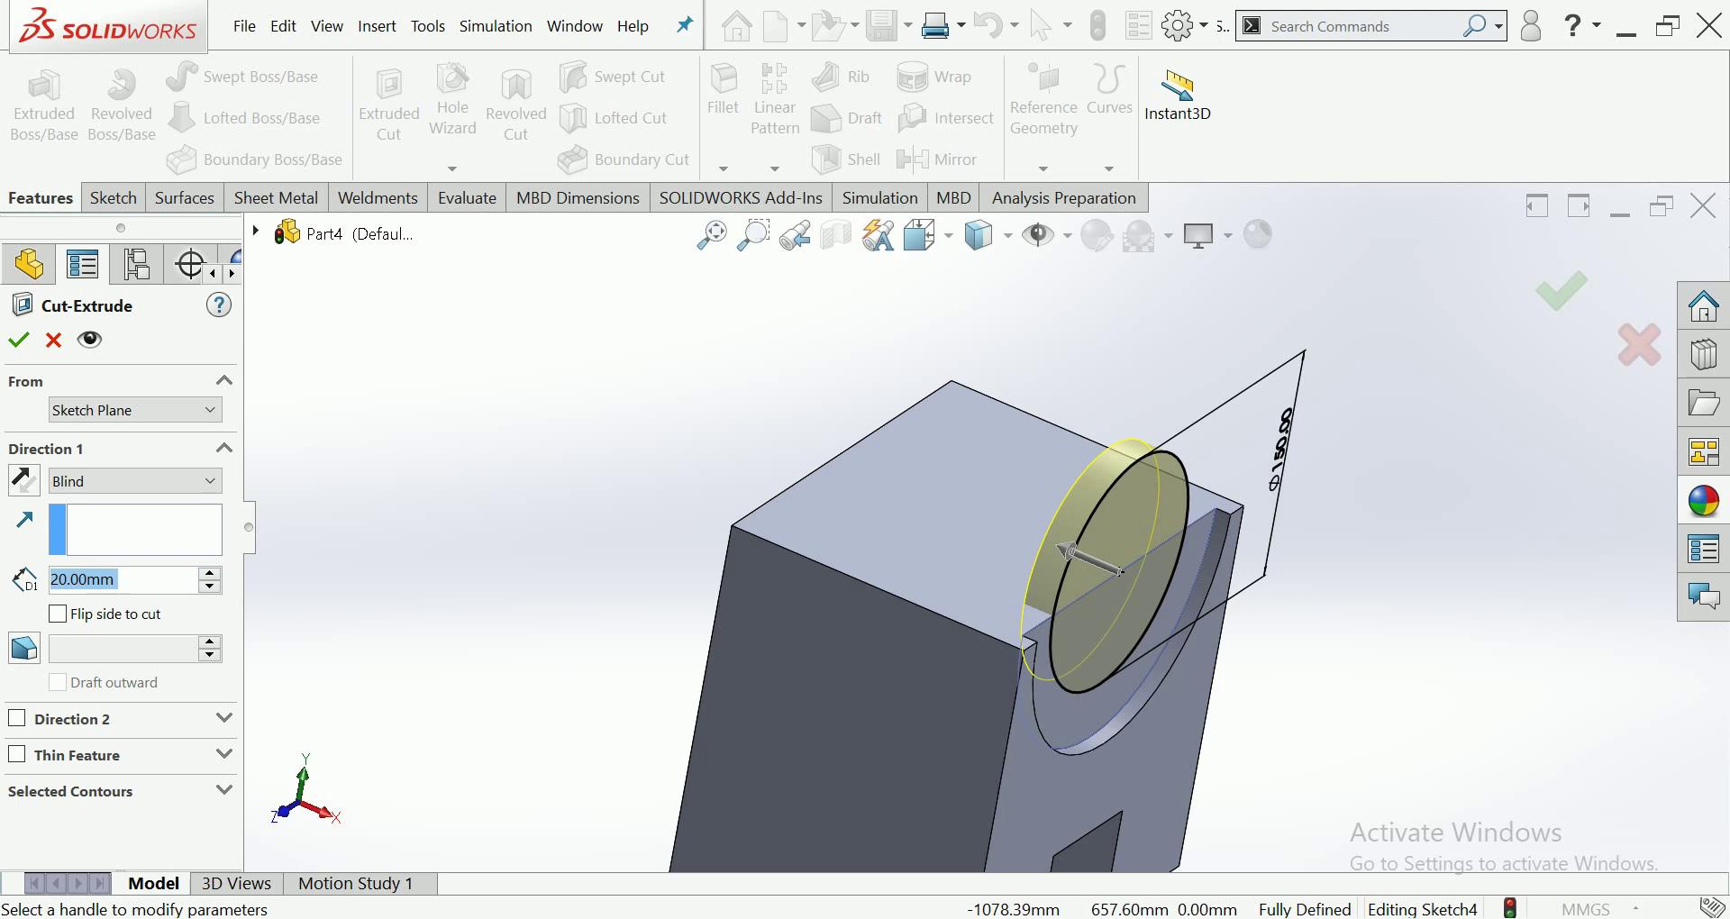
key("Return")
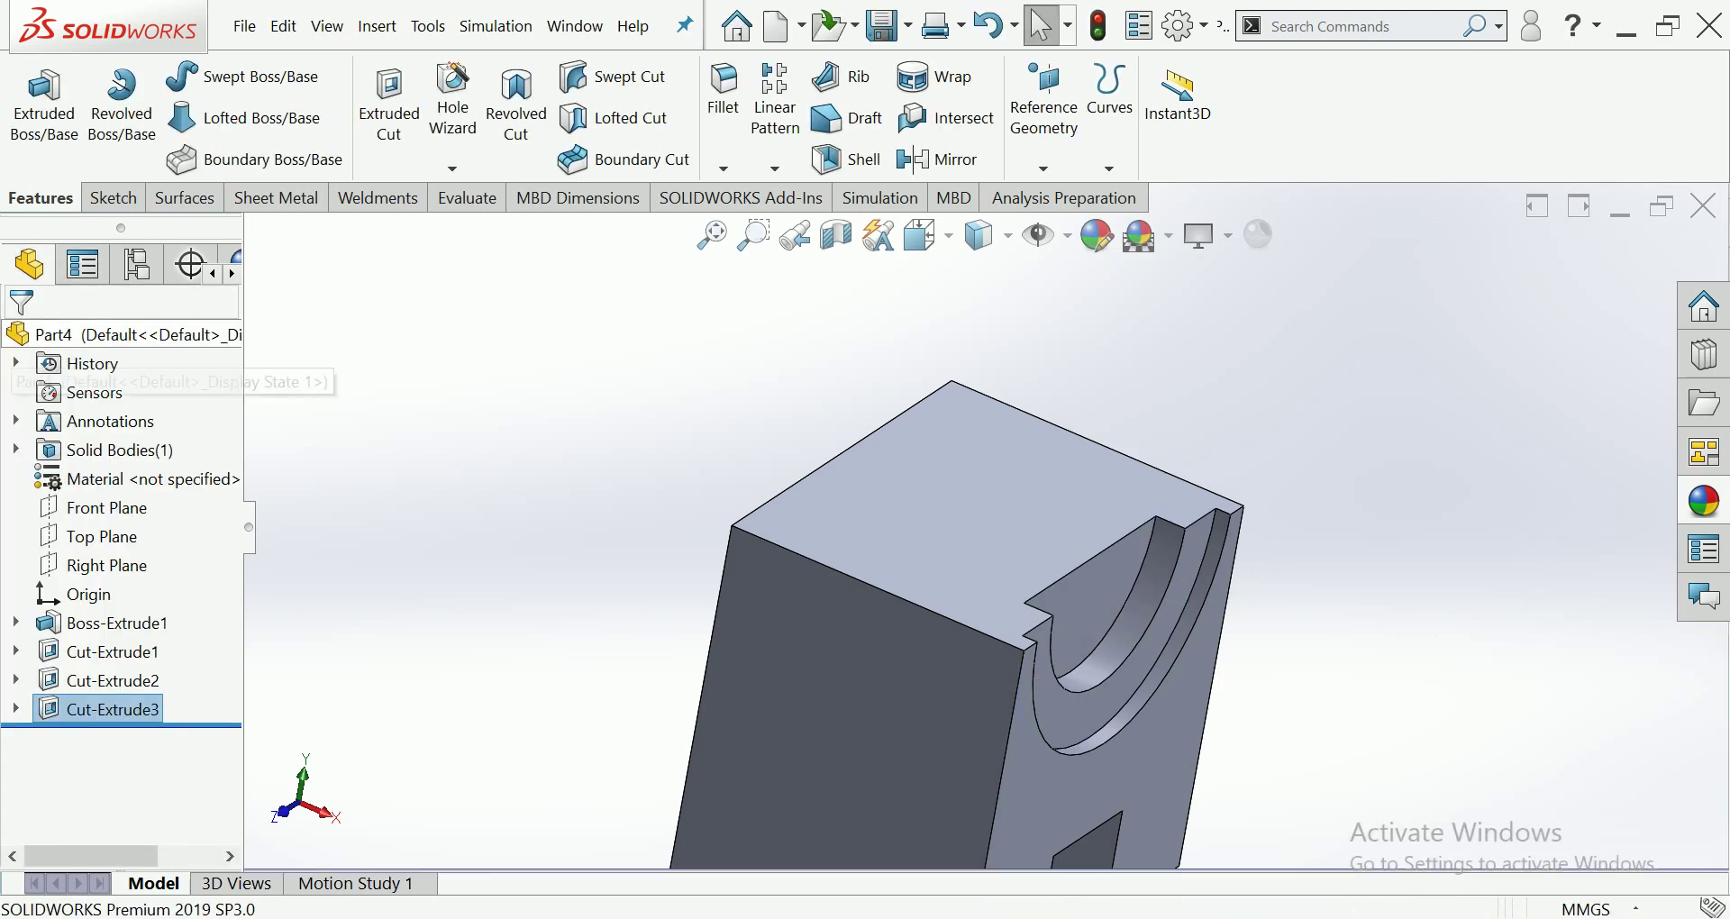
middle_click_drag(901, 586, 1048, 566)
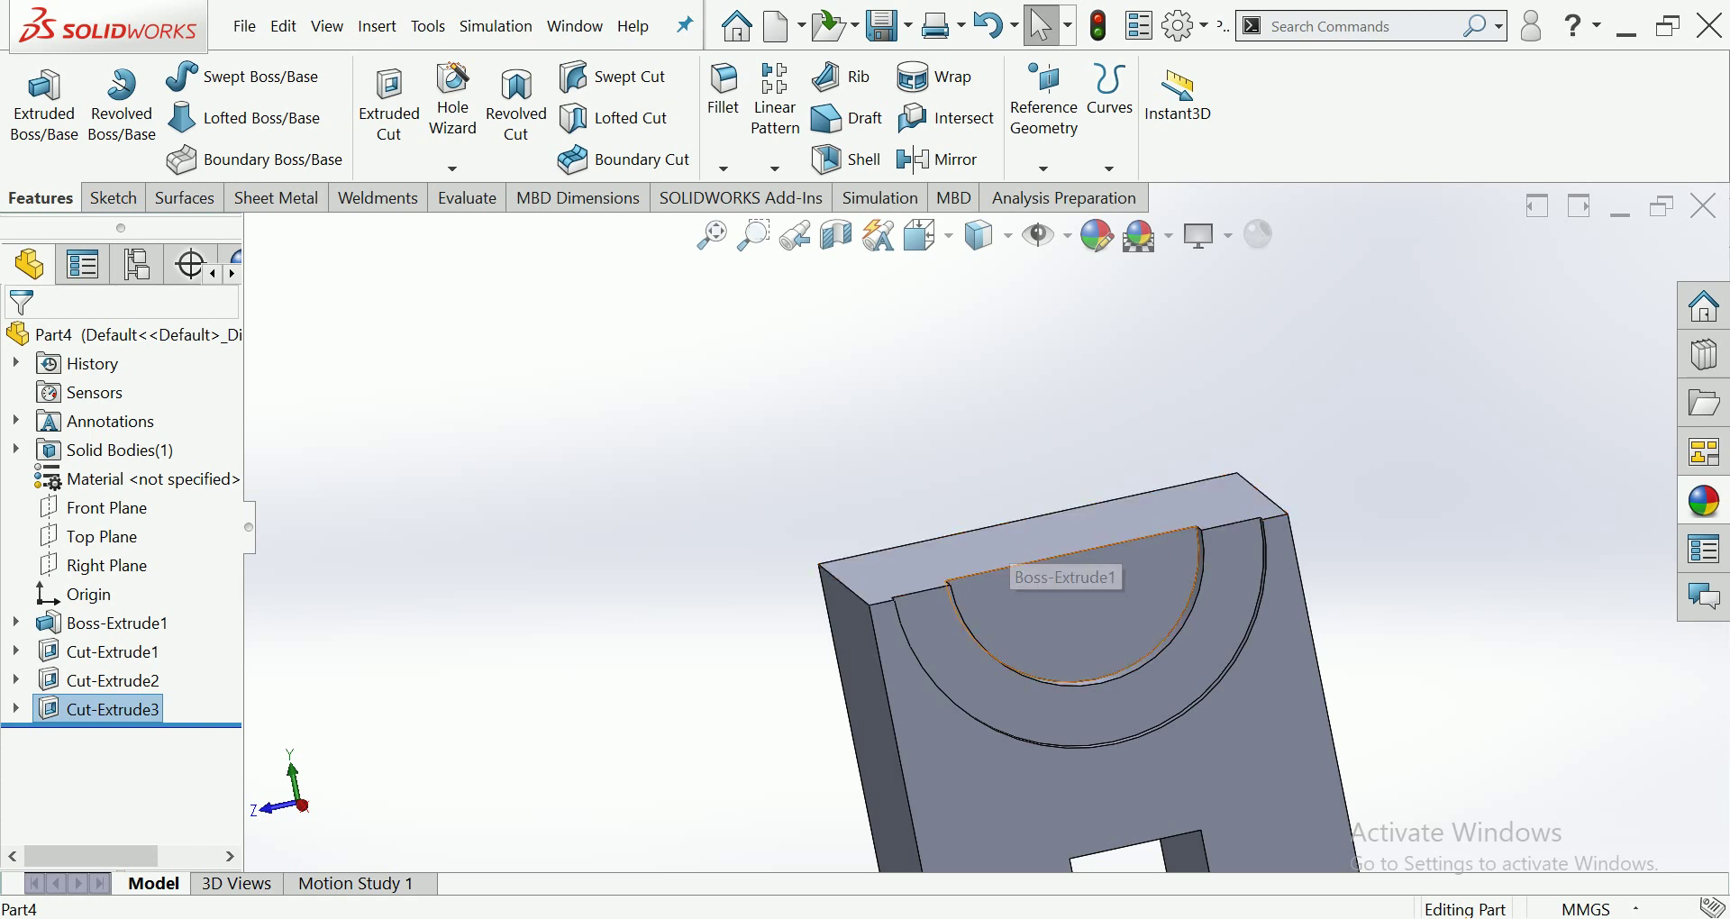
Open Sketch5 on the semicircular step face, viewed Normal To and zoomed to fit.
left_click(1084, 606)
left_click(1141, 549)
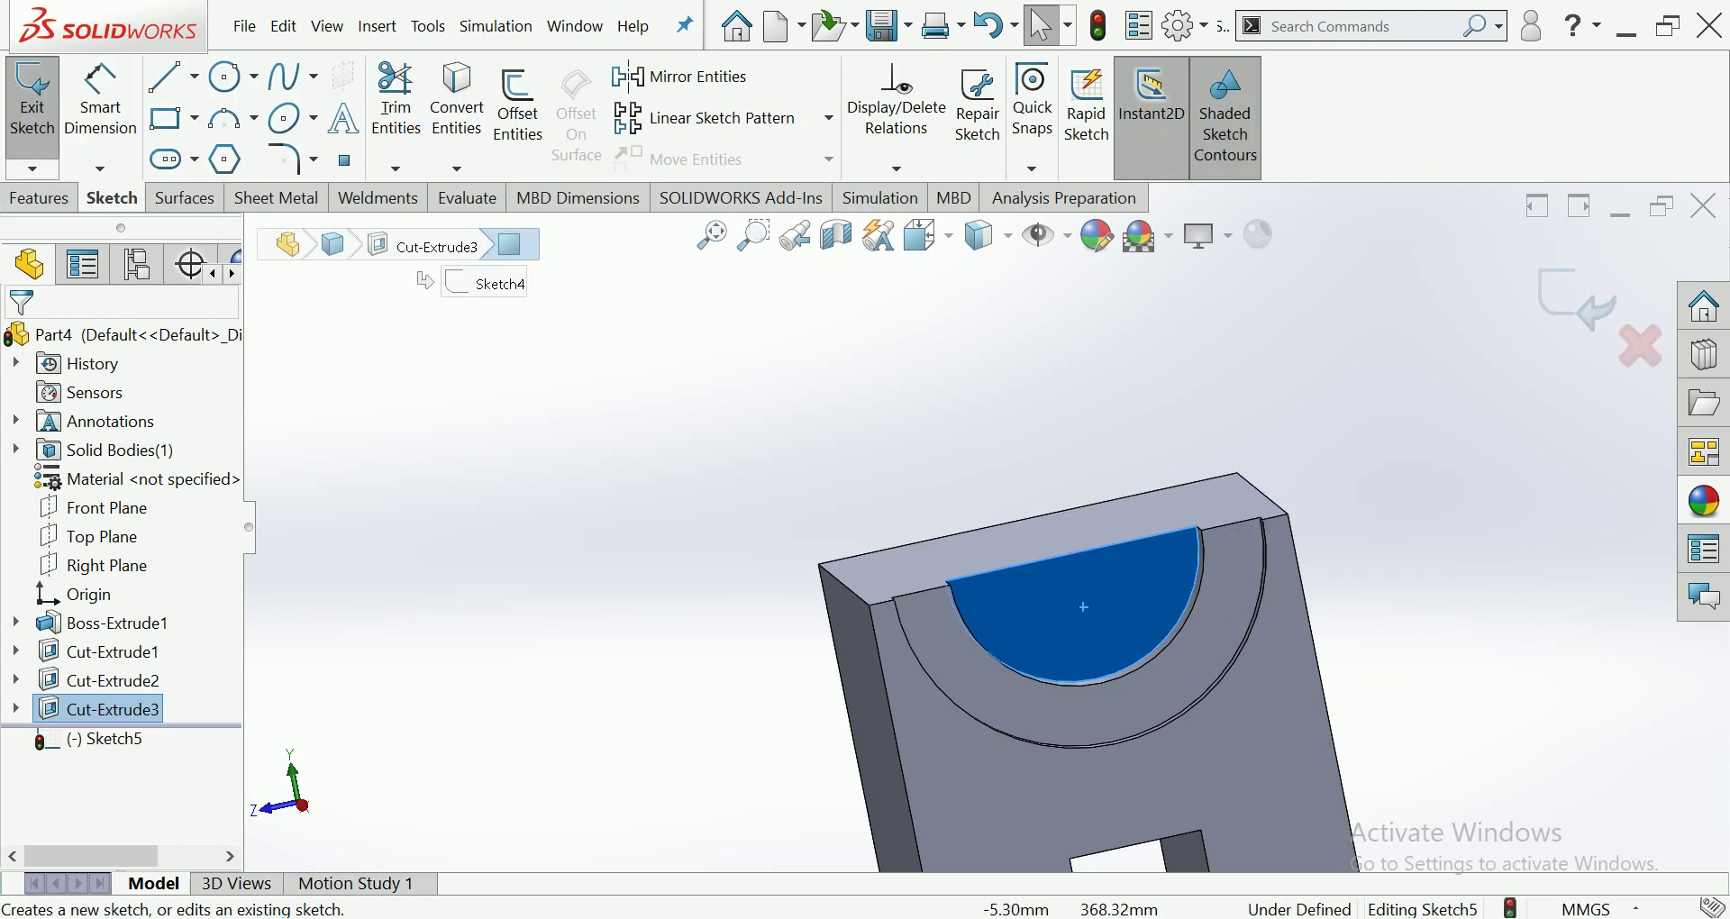
left_click(921, 236)
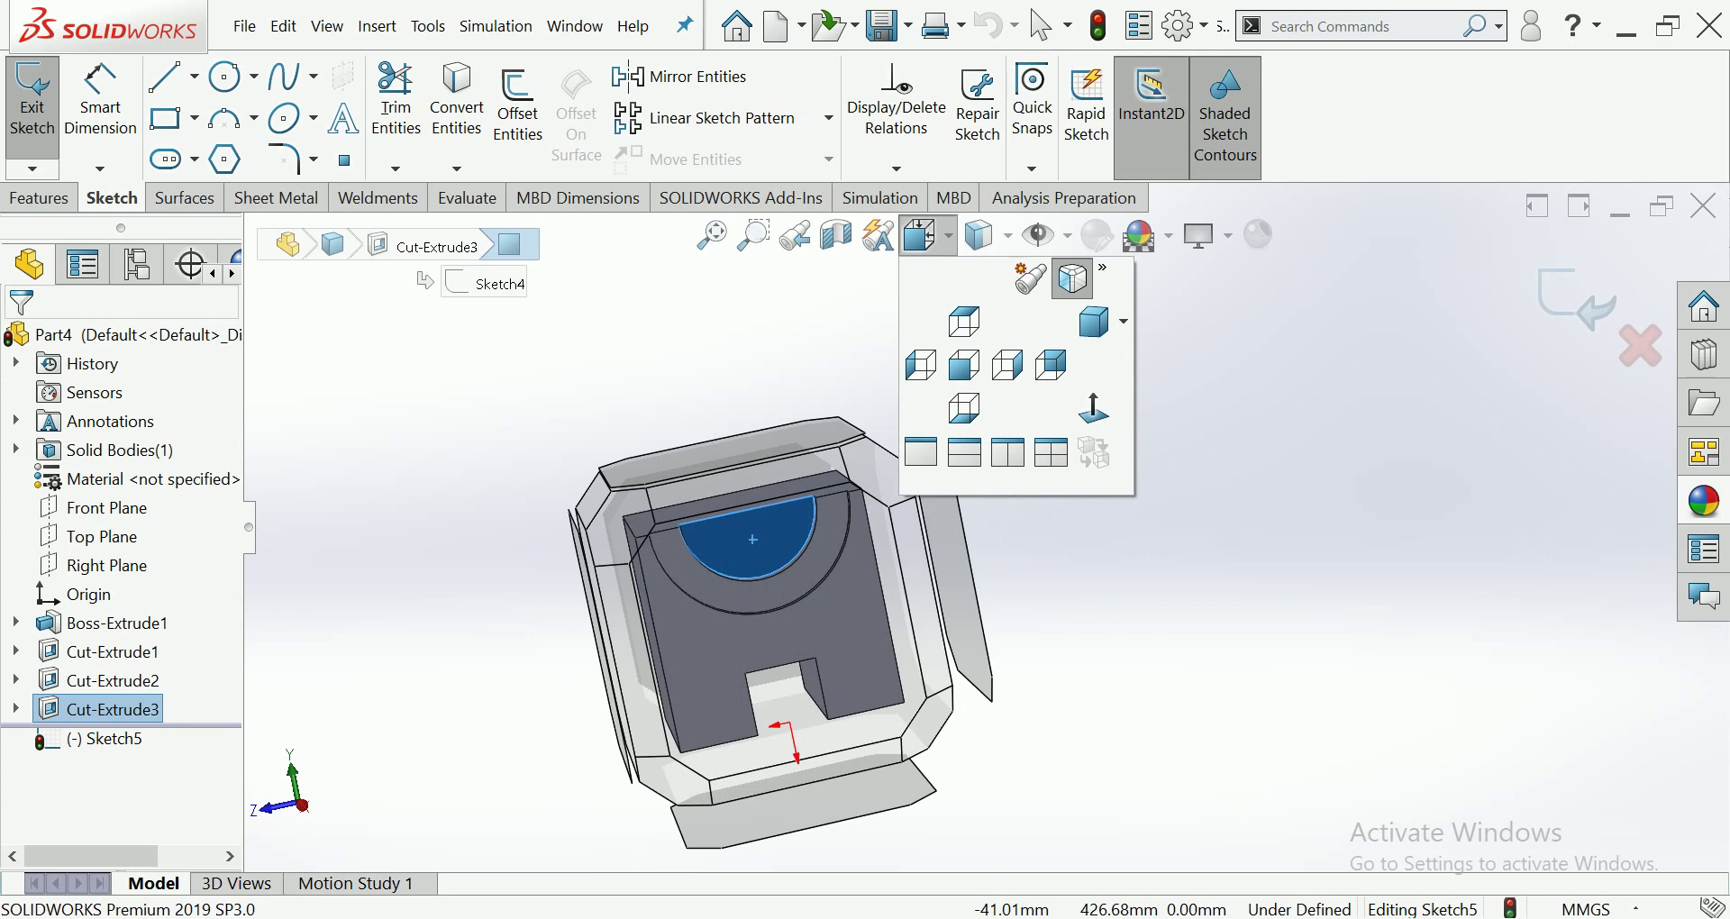
left_click(1095, 408)
key("f")
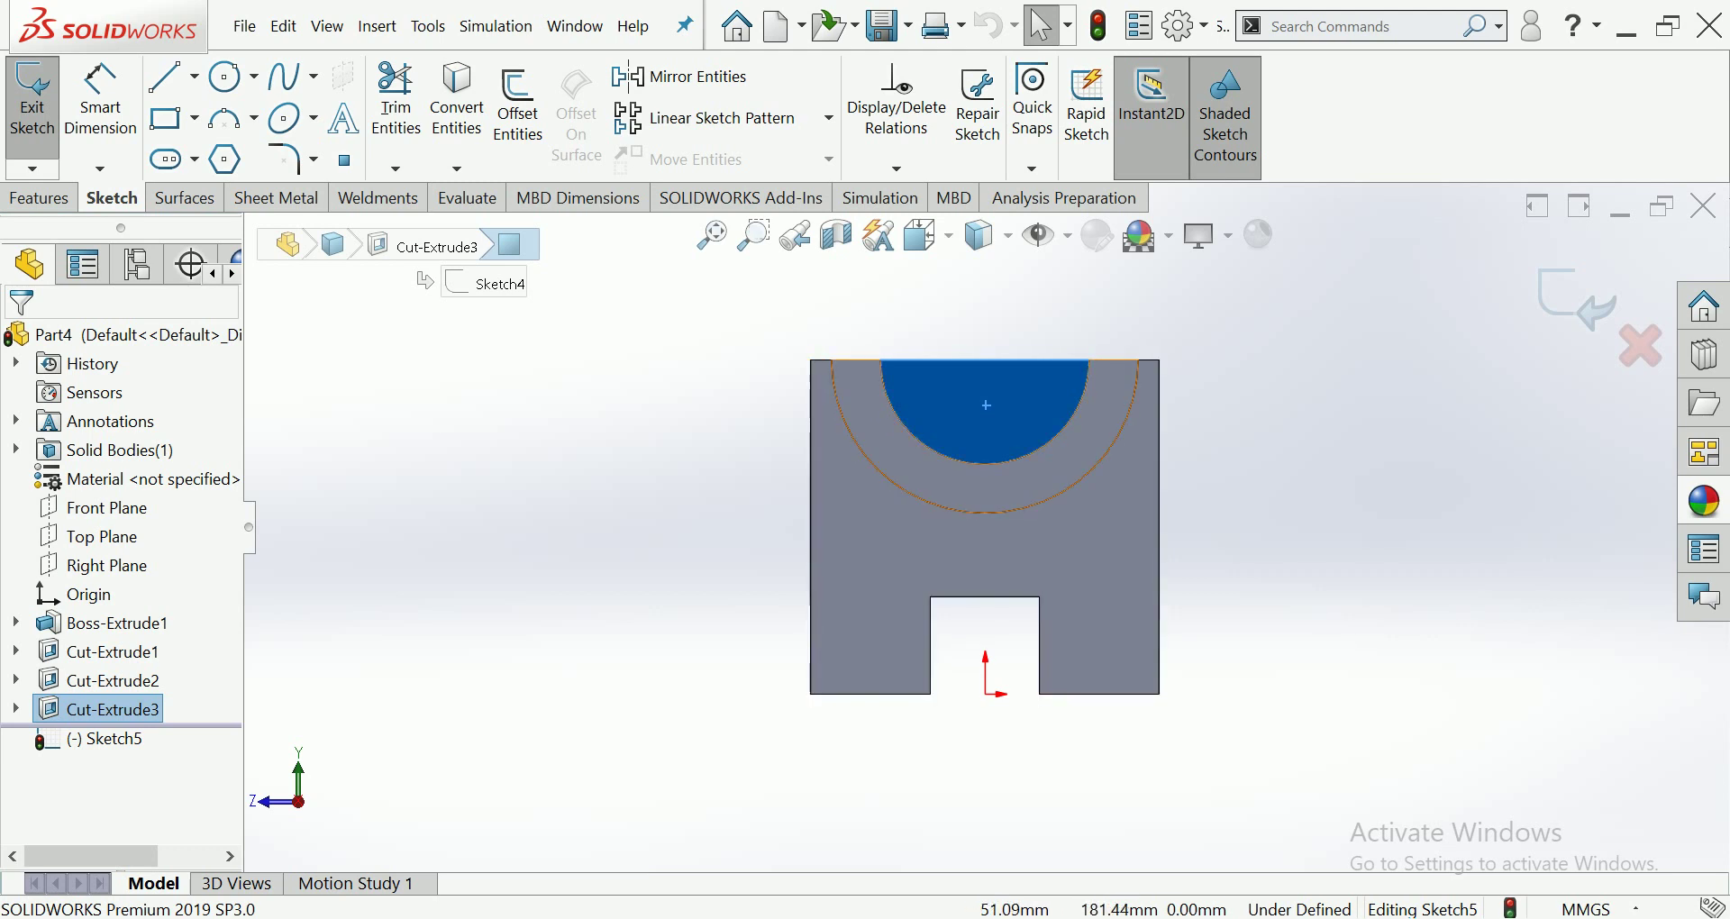
key("Escape")
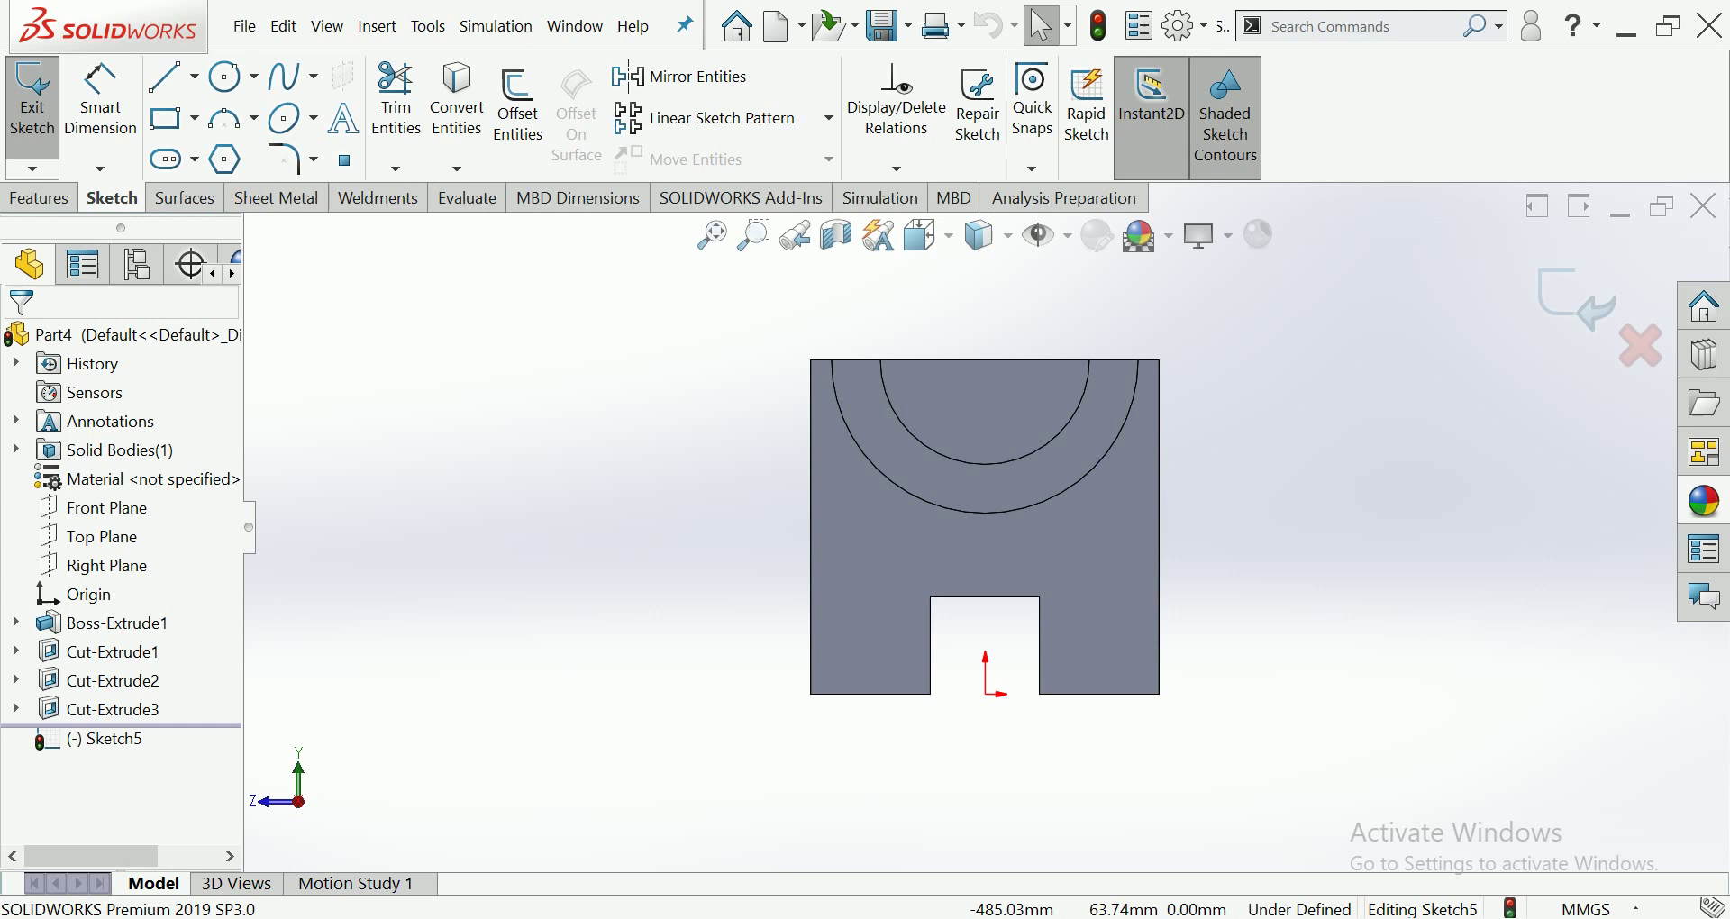
left_click(100, 99)
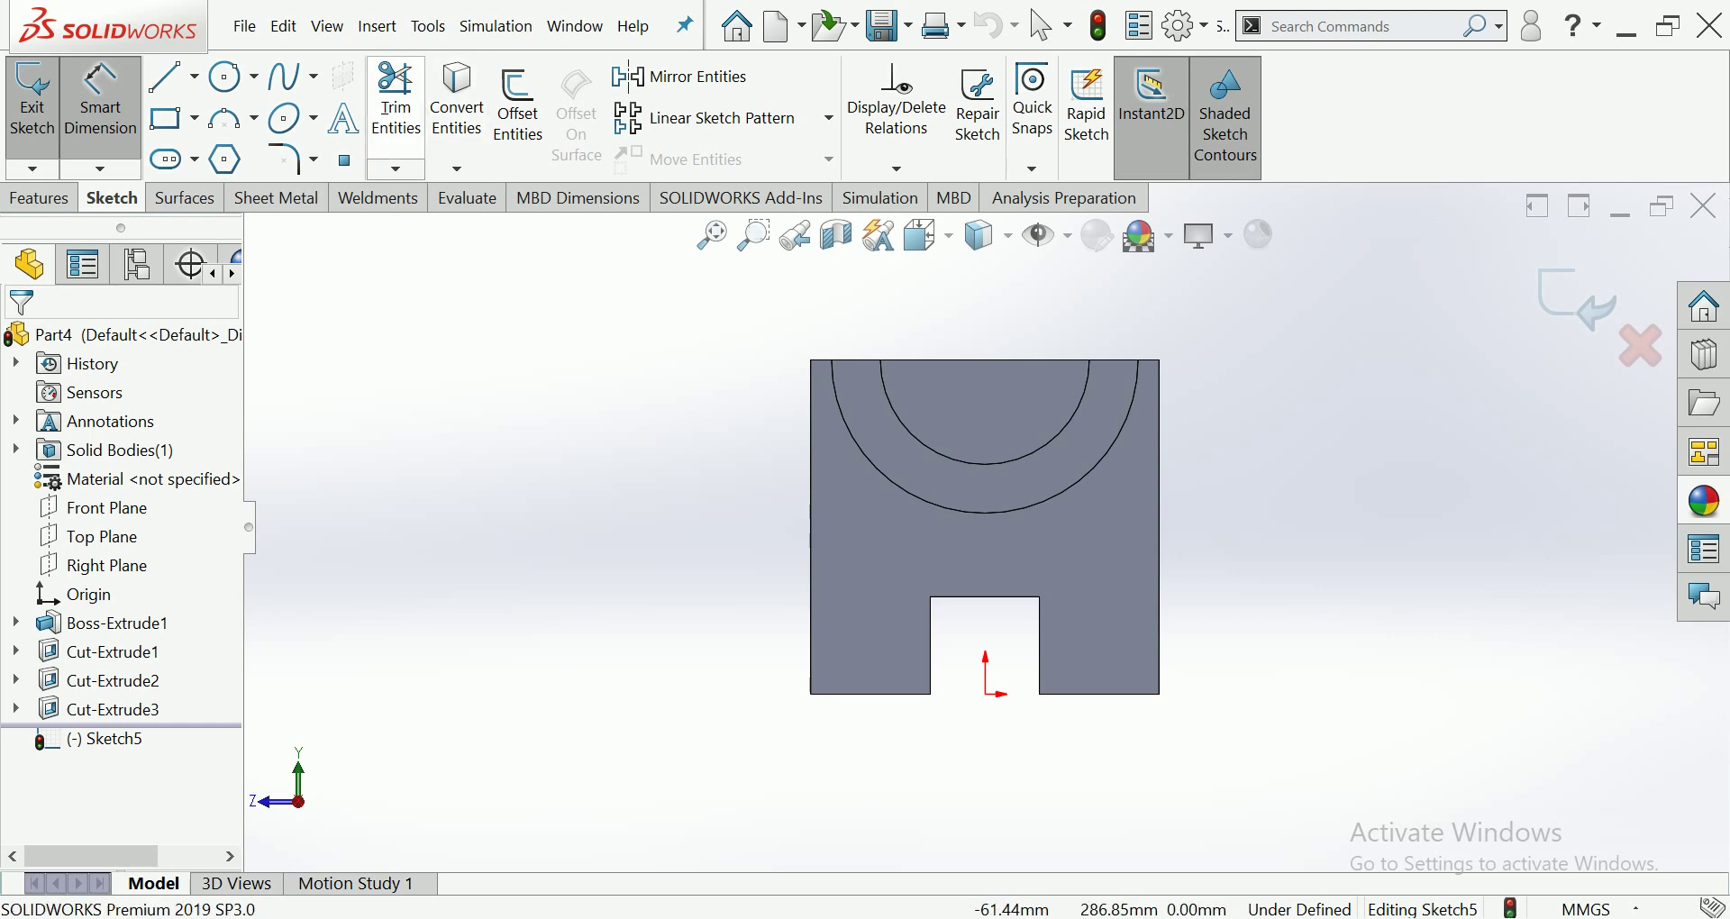
Outline closed wedge triangles, 15 mm wide and 120 mm tall, at both upper corners.
left_click(166, 76)
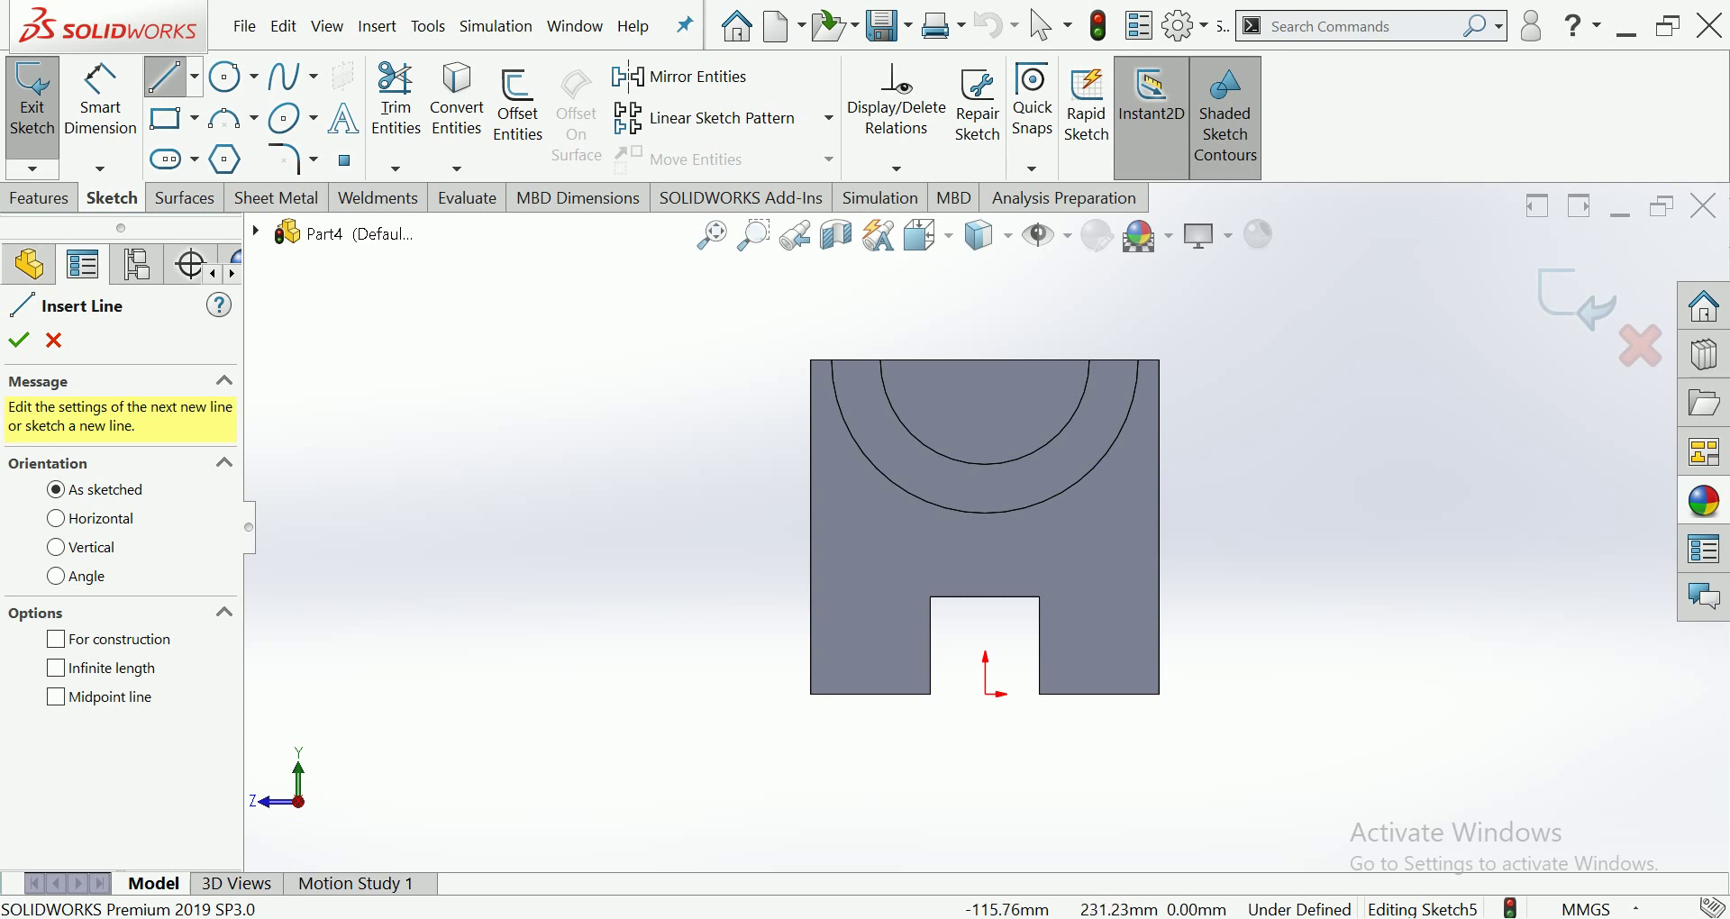
left_click(811, 527)
left_click(831, 359)
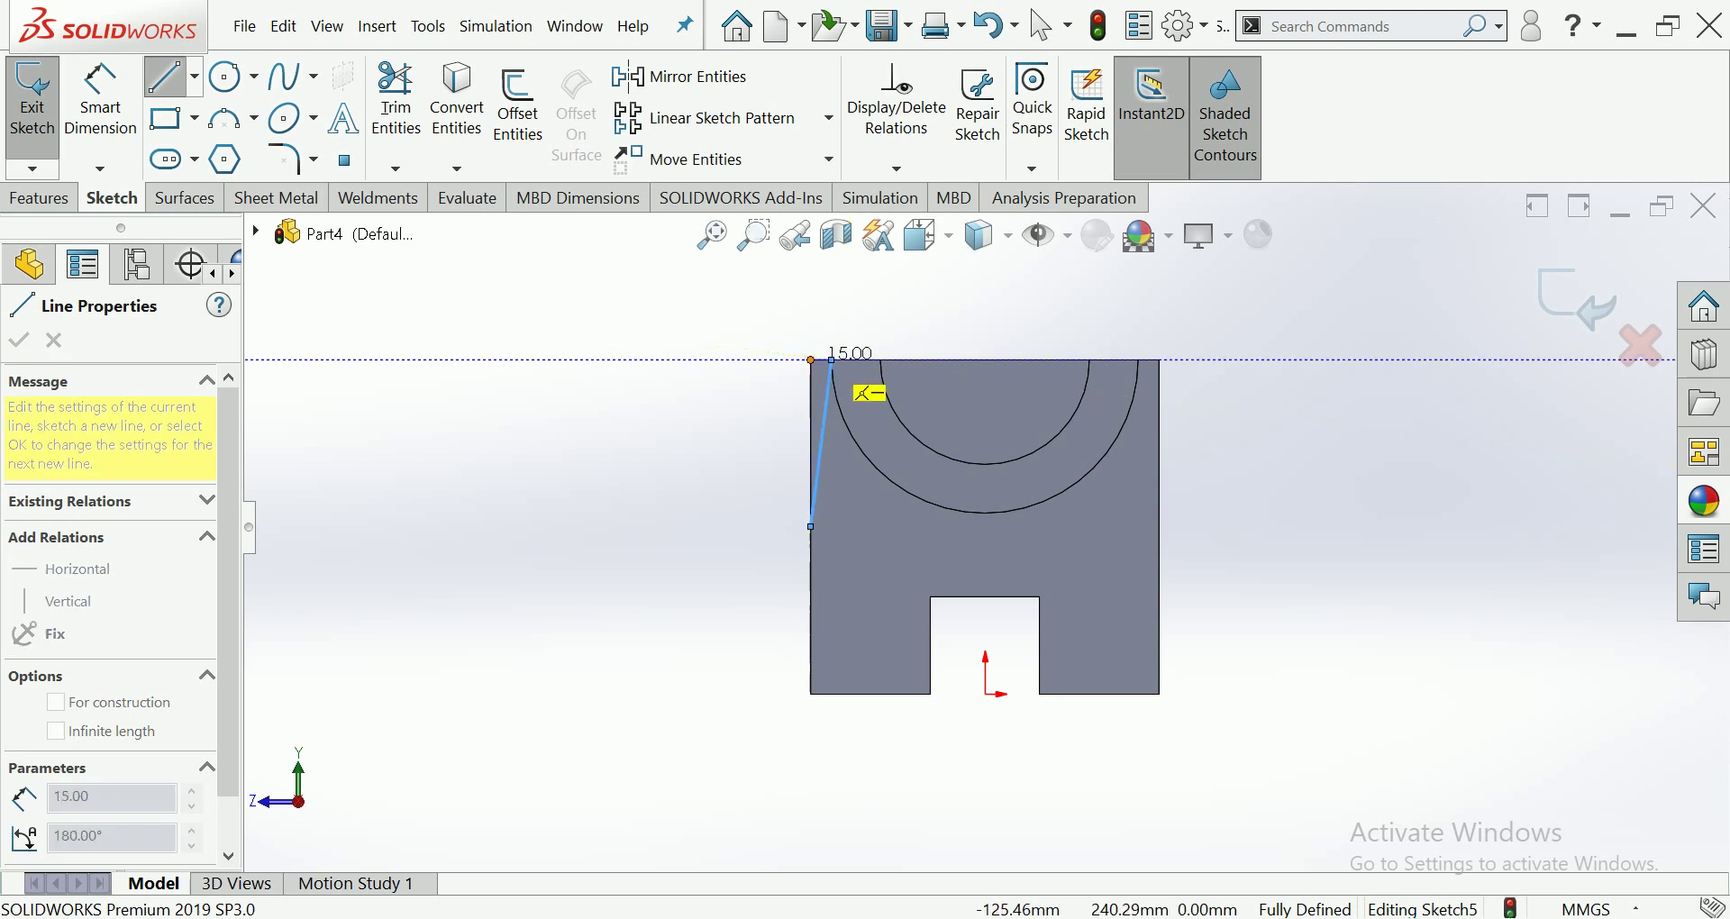
left_click(811, 359)
left_click(811, 526)
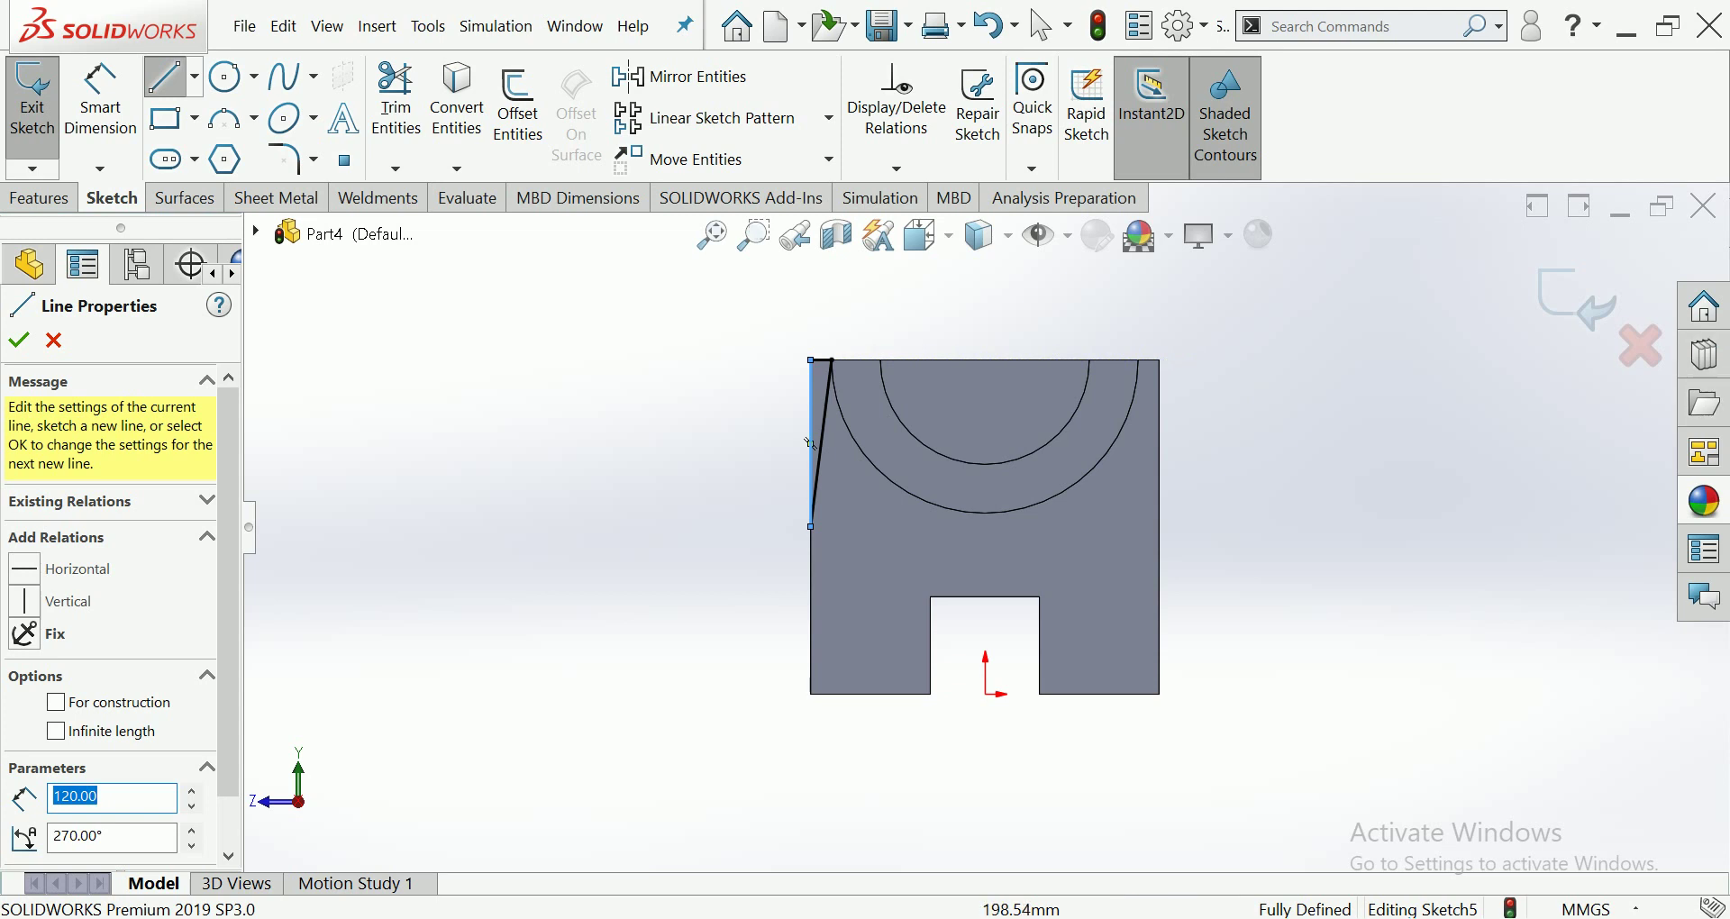
left_click(1139, 359)
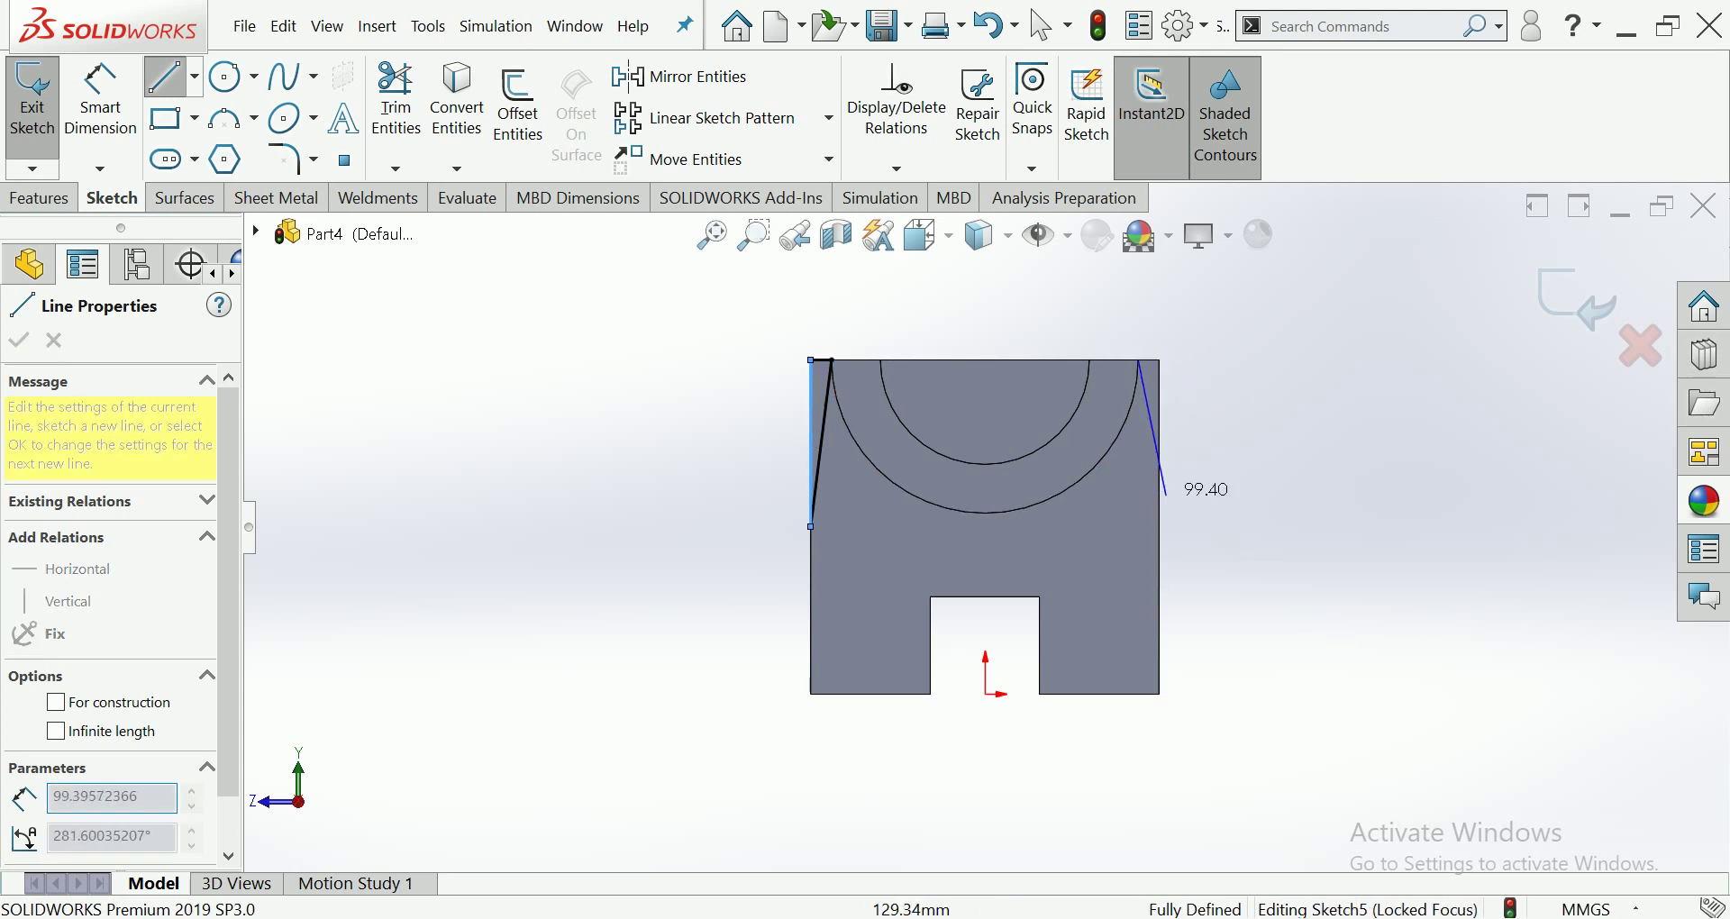
left_click(1160, 525)
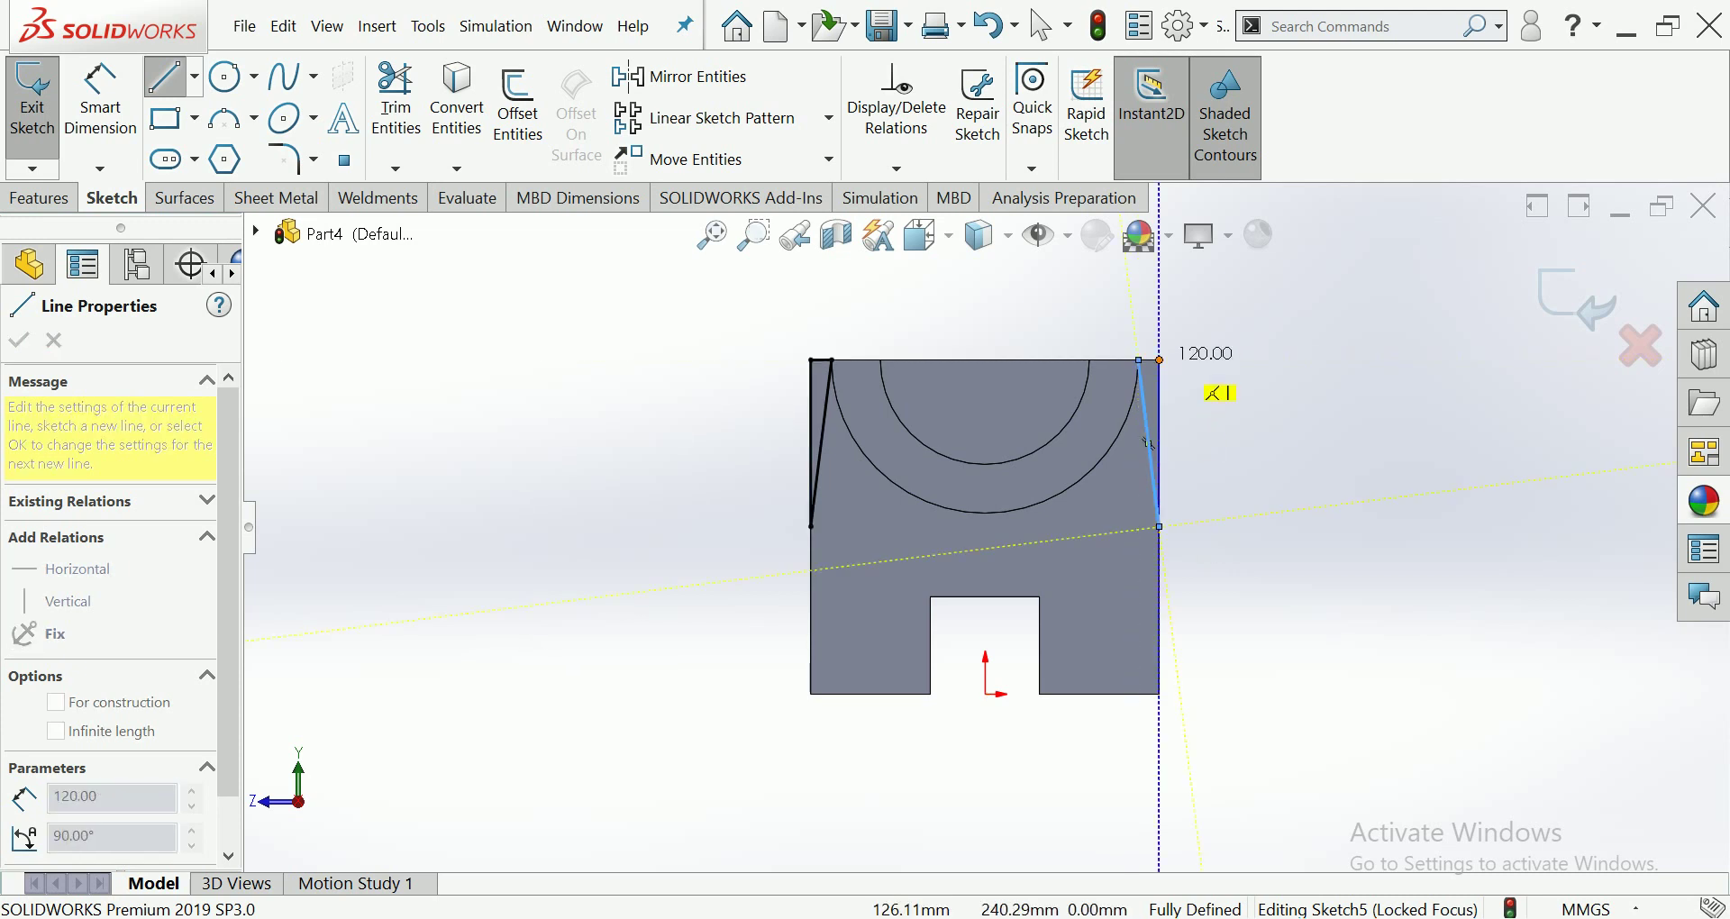
left_click(1160, 360)
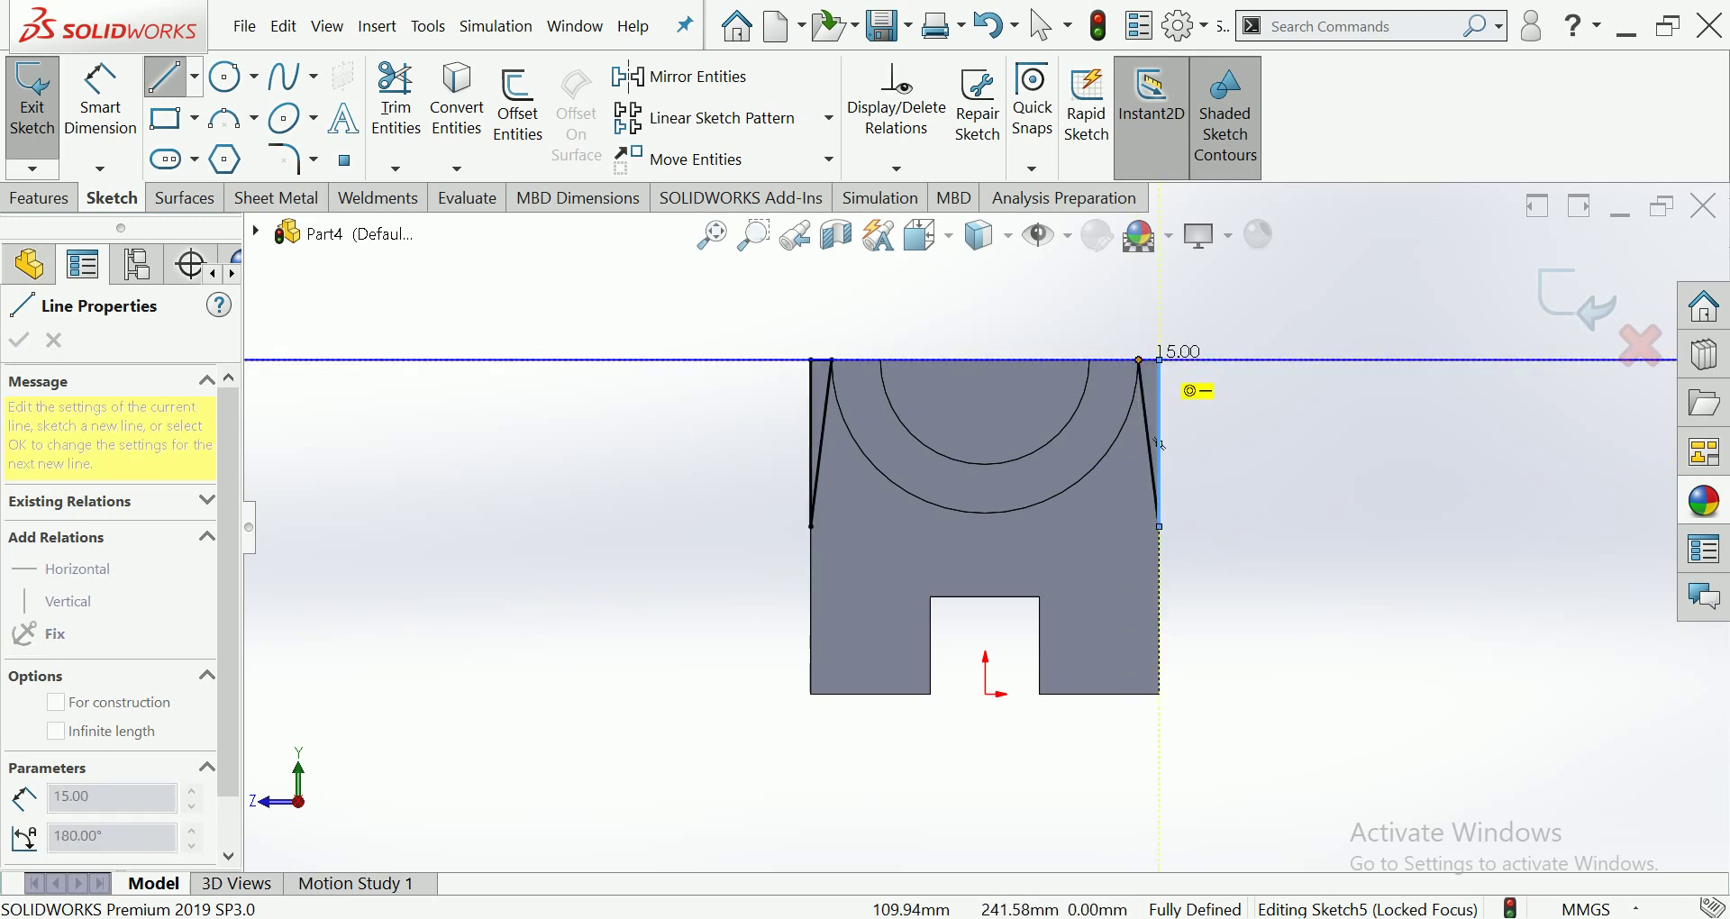
left_click(1140, 360)
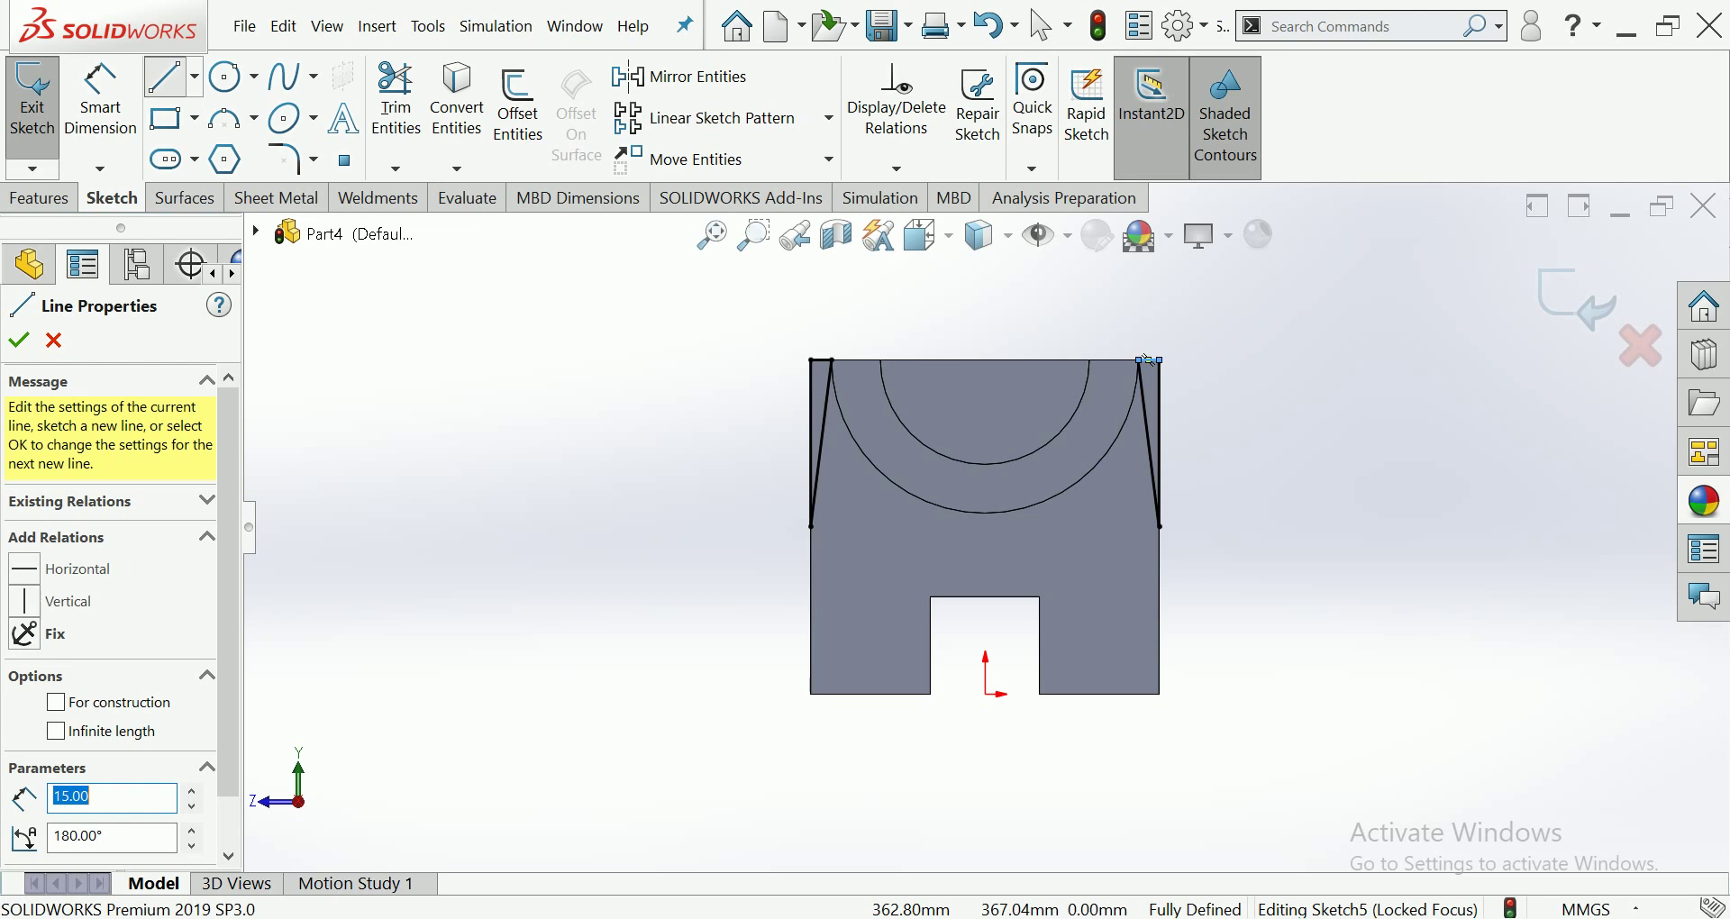
key("Escape")
Extrude-cut both corner wedges Through All in both directions, creating Cut-Extrude4.
scroll(1239, 333, "down", 1)
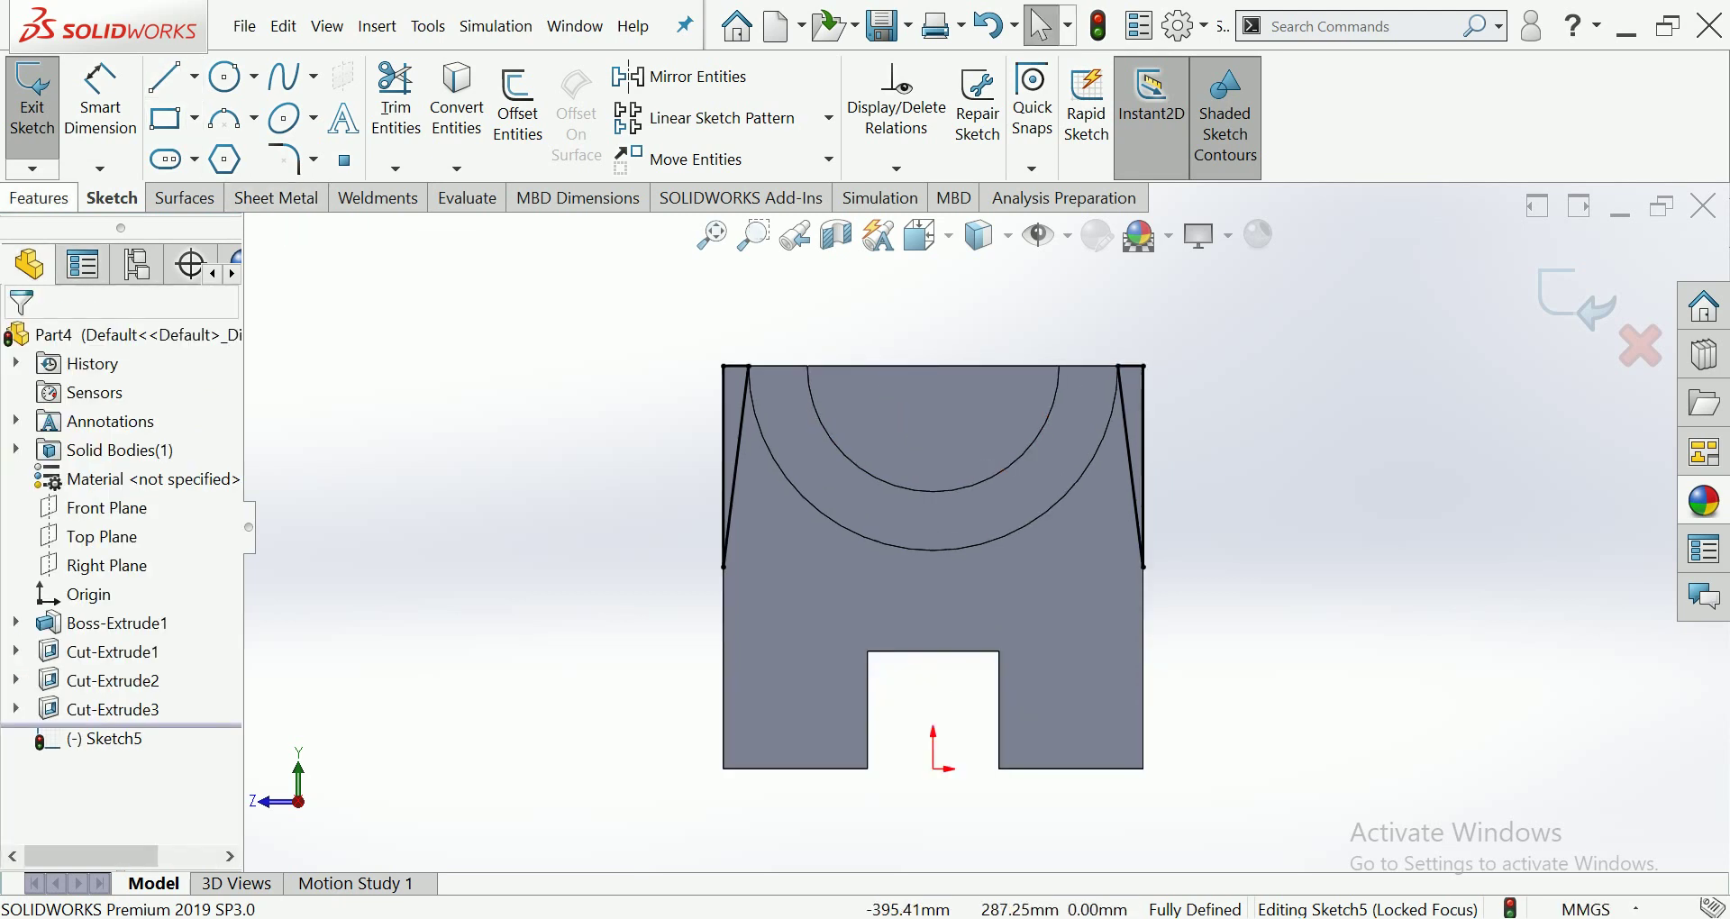
left_click(39, 198)
left_click(389, 108)
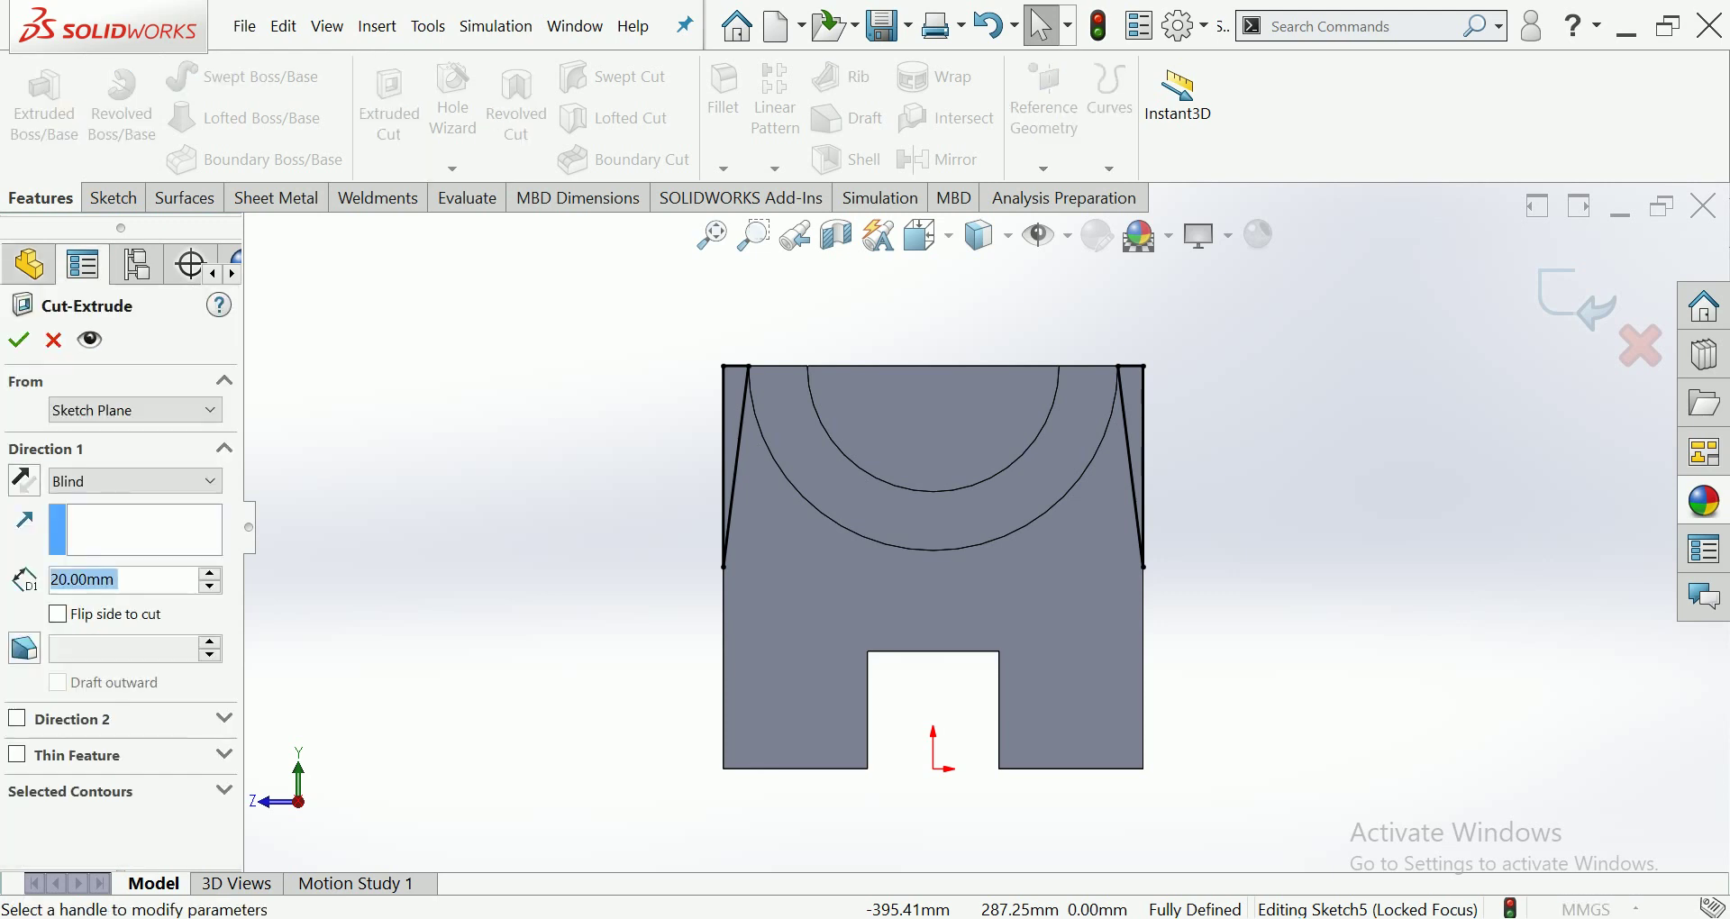
left_click(135, 480)
left_click(88, 523)
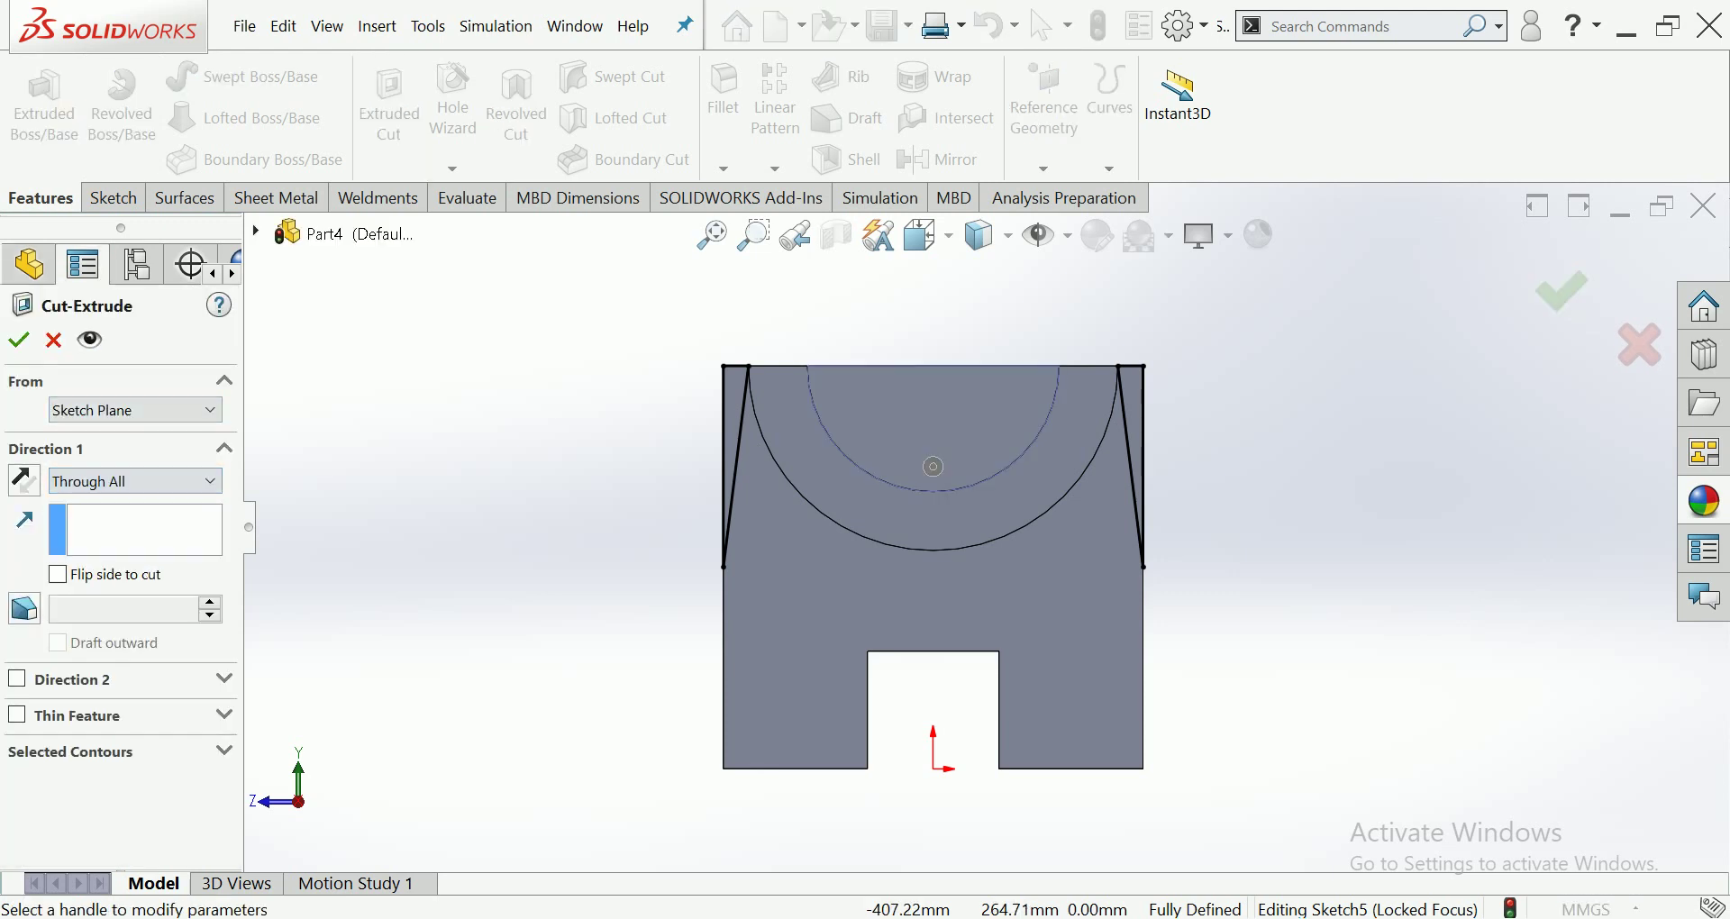
left_click(135, 481)
left_click(108, 542)
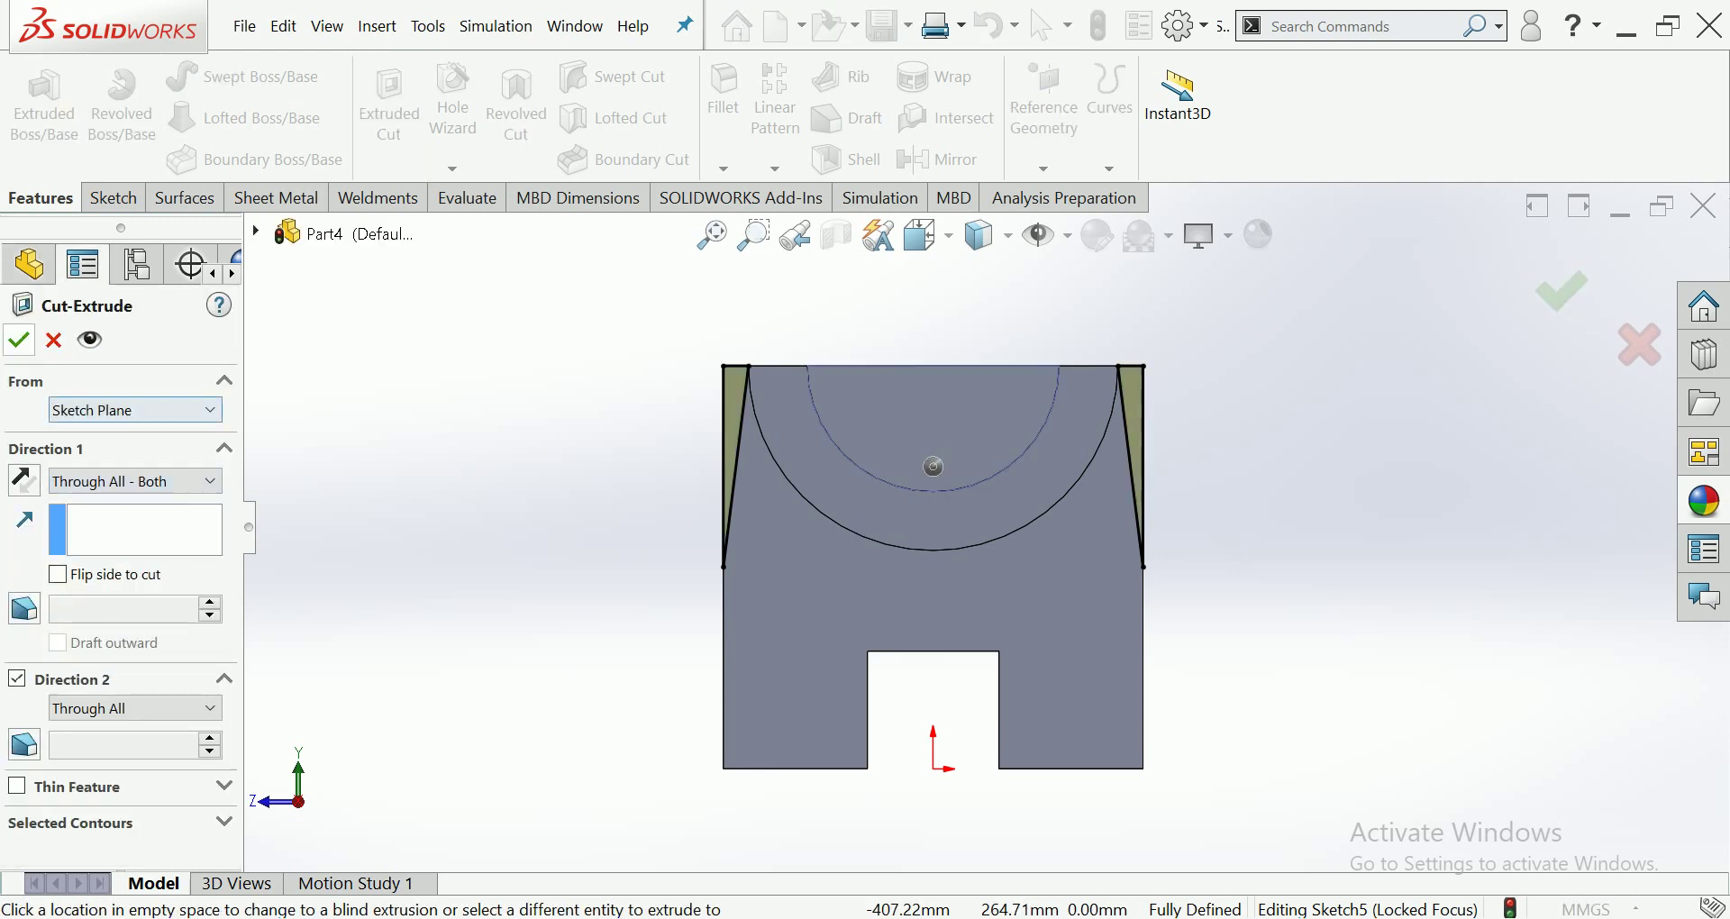
left_click(18, 339)
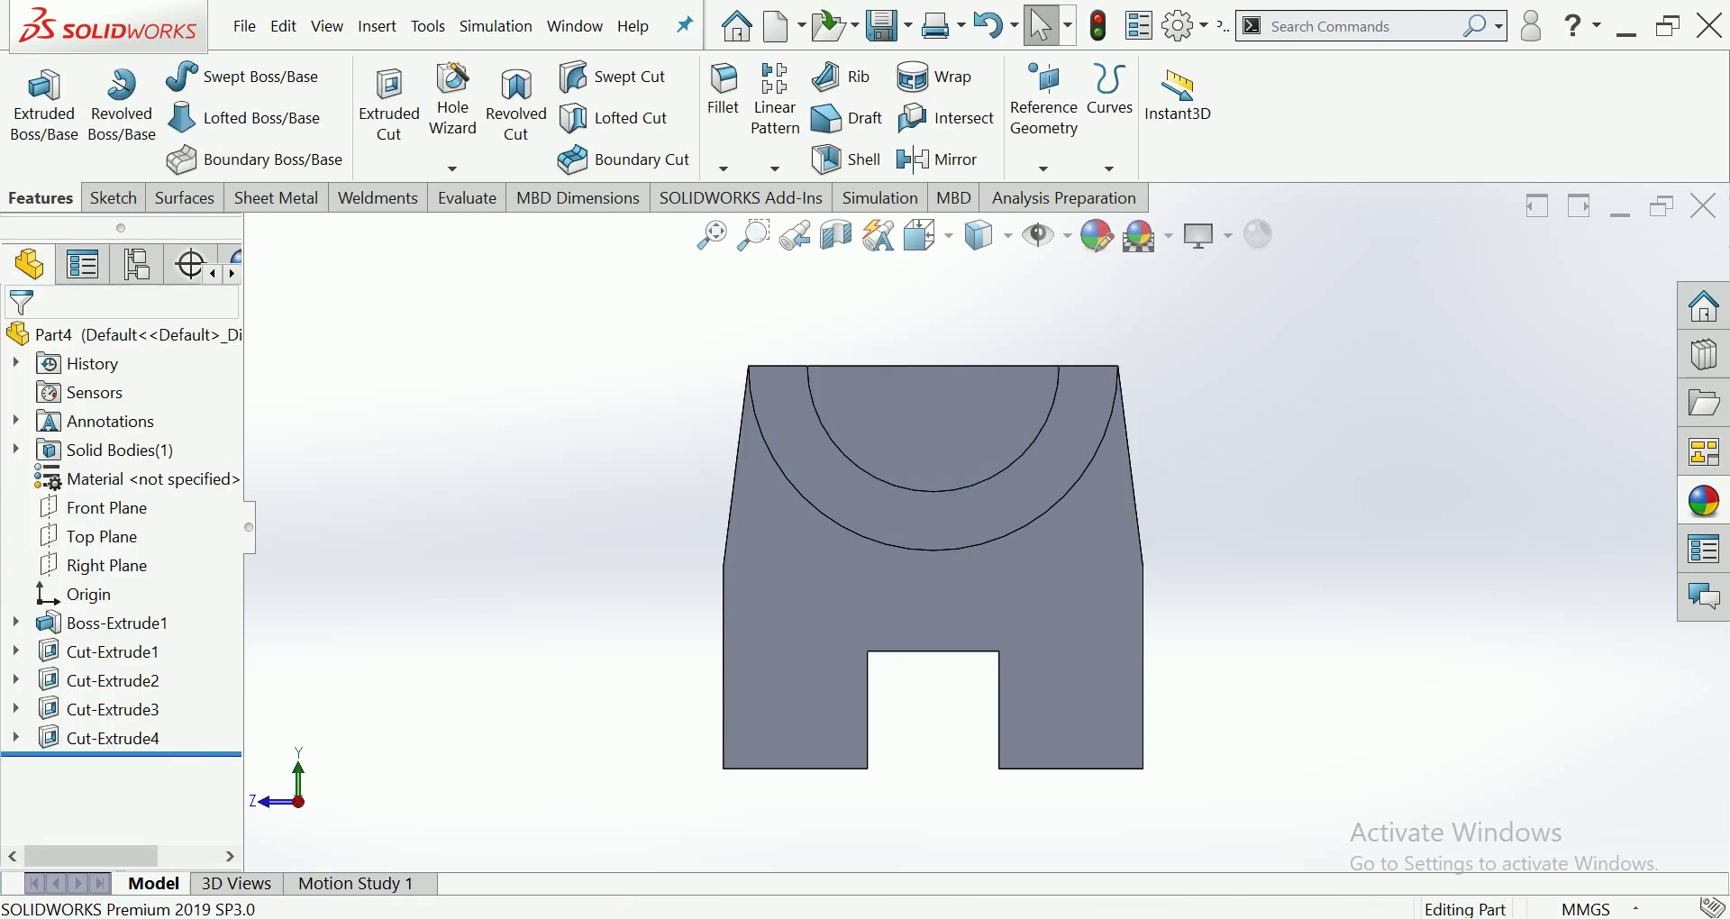
key("ctrl+7")
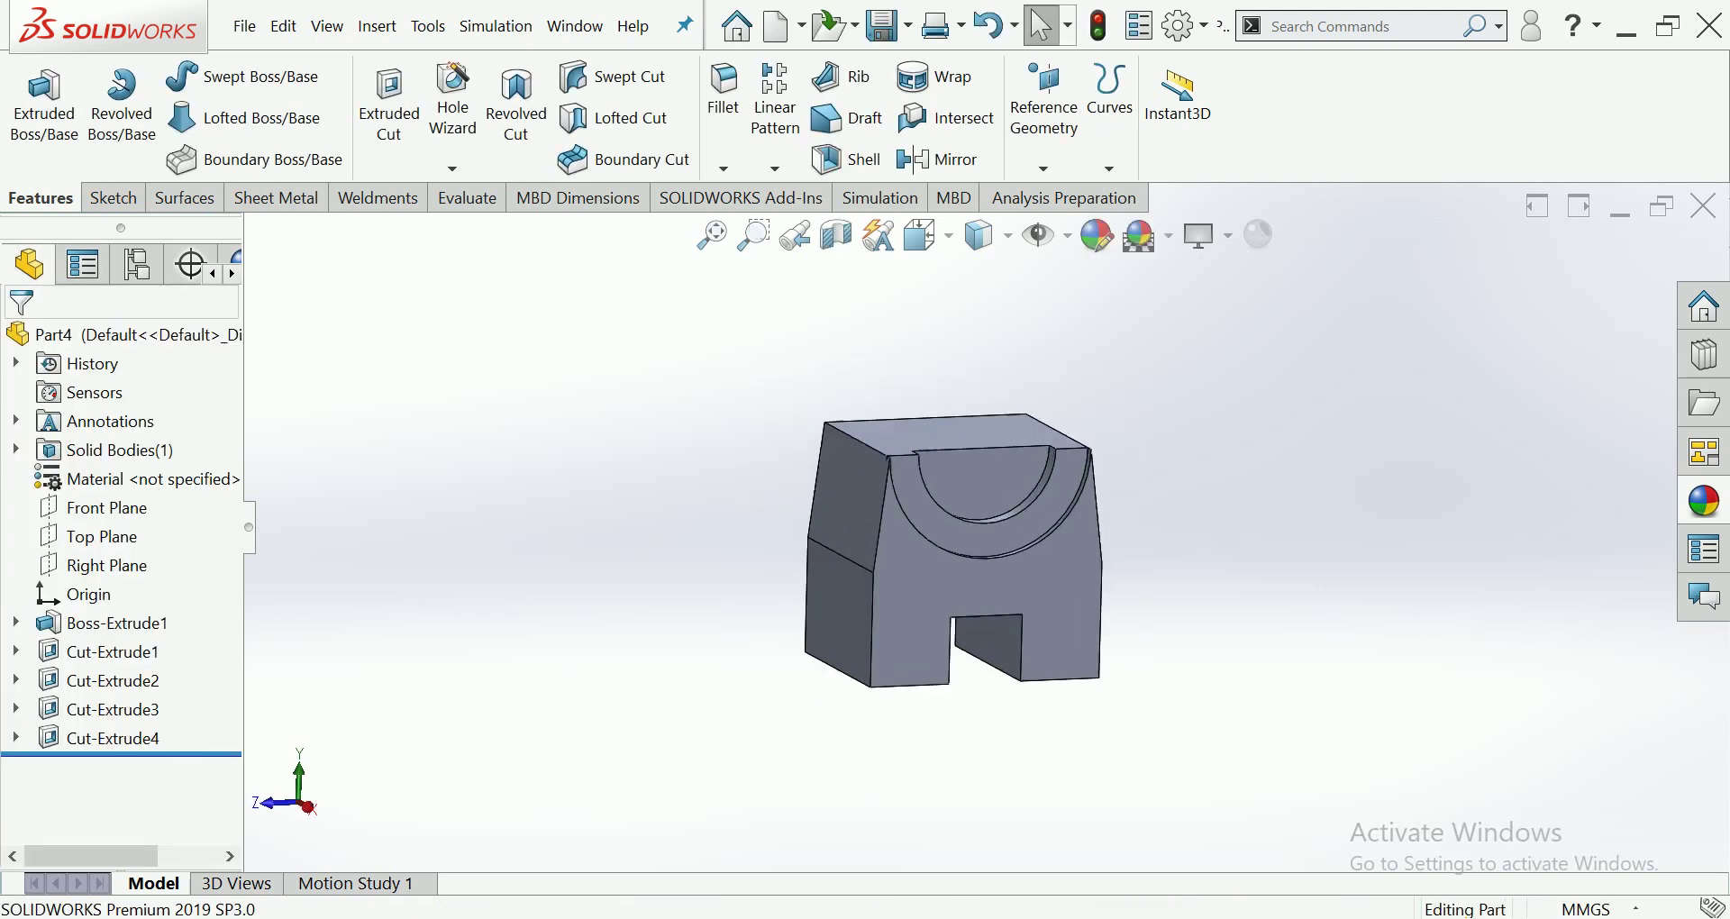
left_click(942, 491)
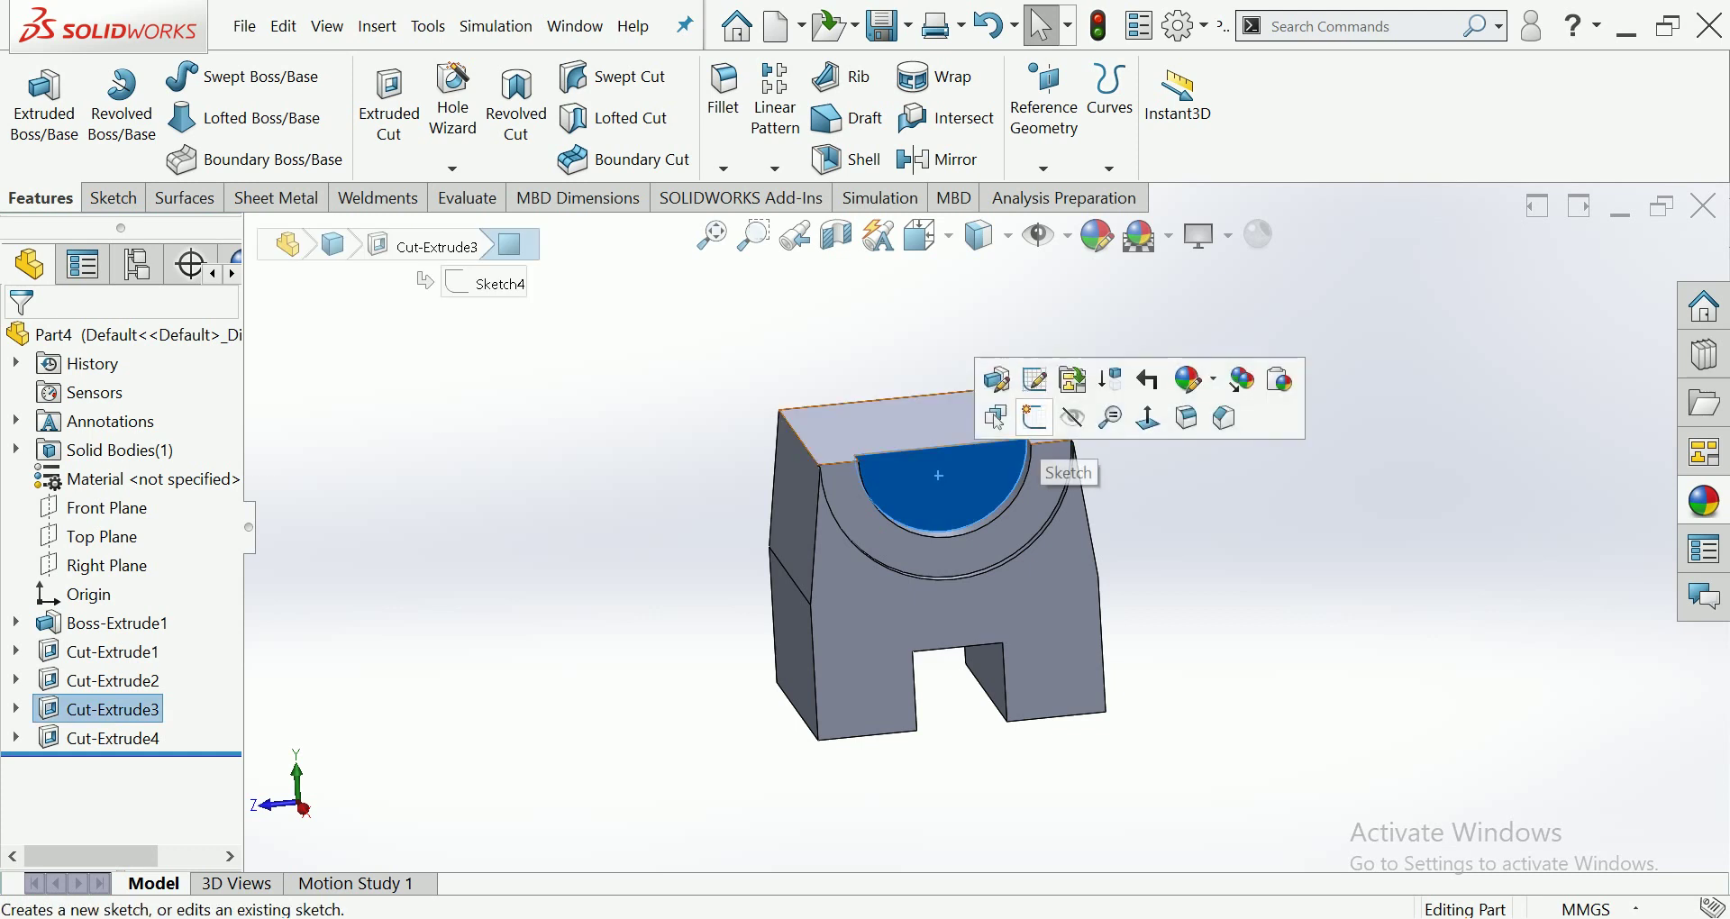
On the step face, sketch a Ø100 circle centred on the top-edge midpoint.
left_click(1033, 417)
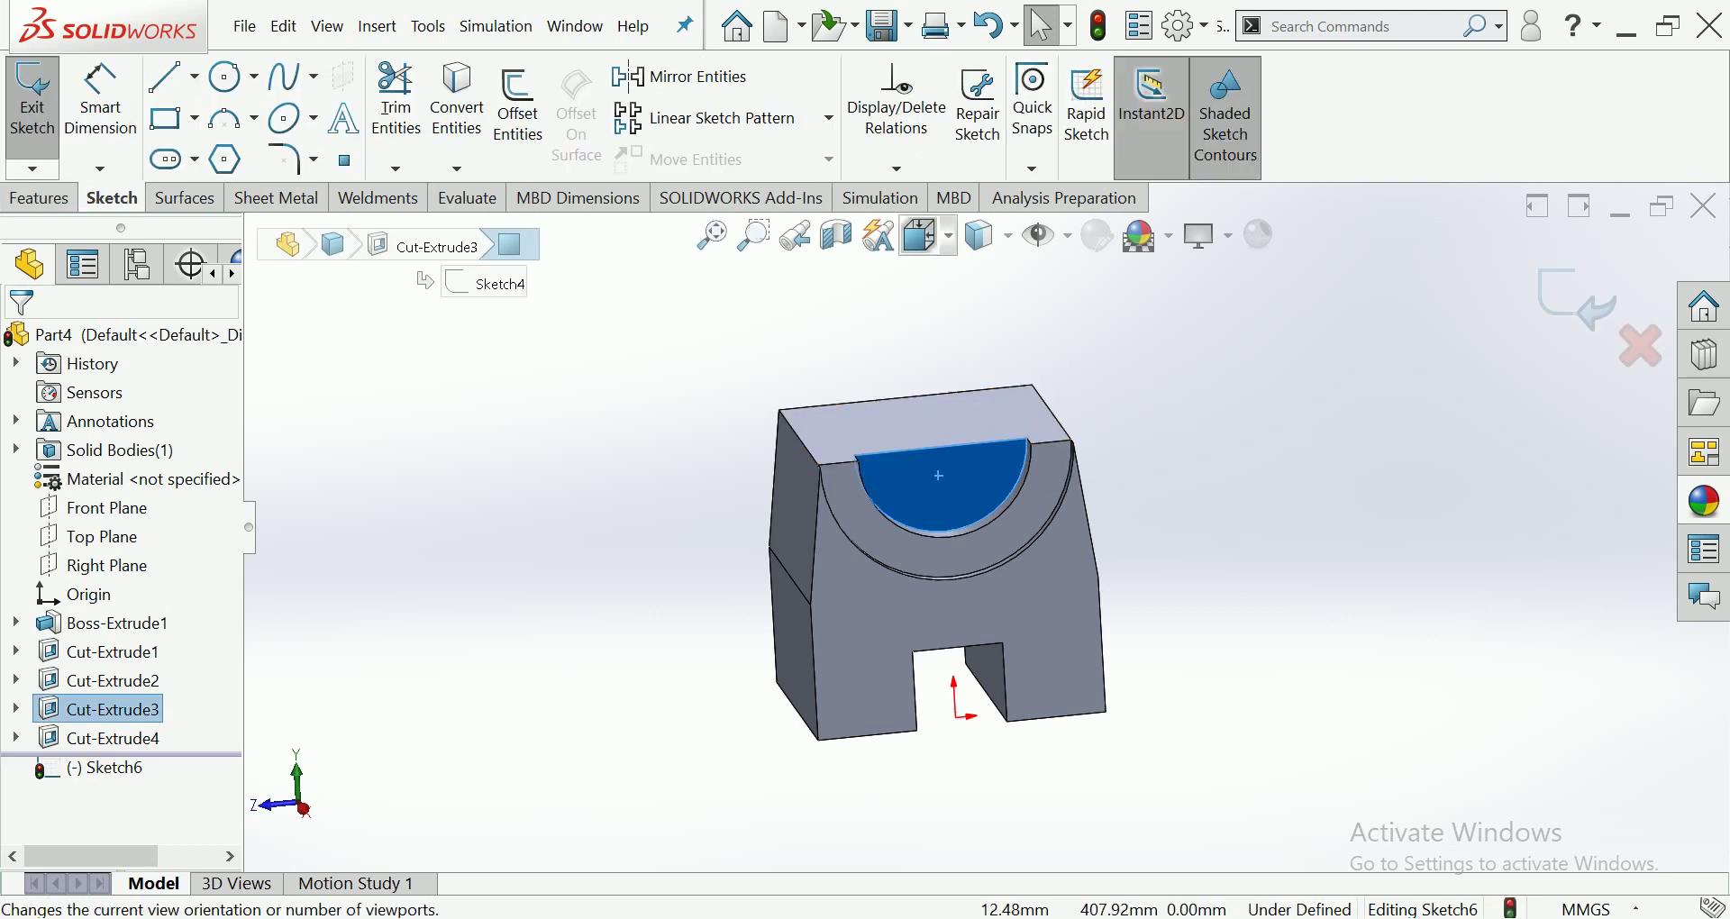
left_click(921, 236)
left_click(1094, 408)
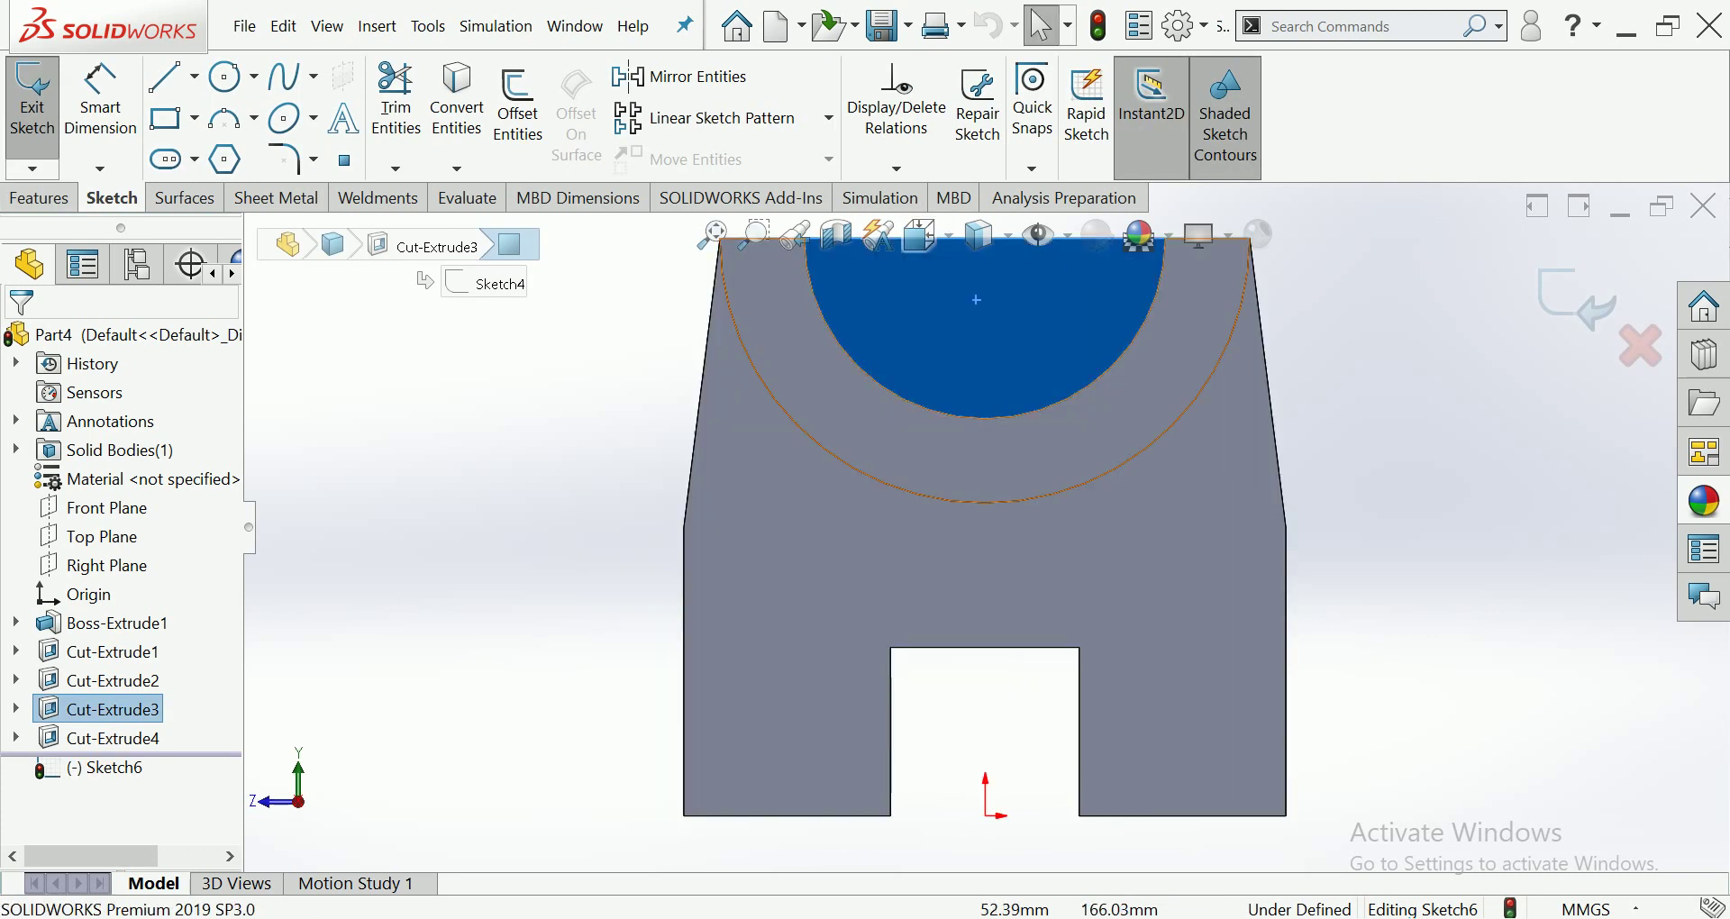
left_click(226, 76)
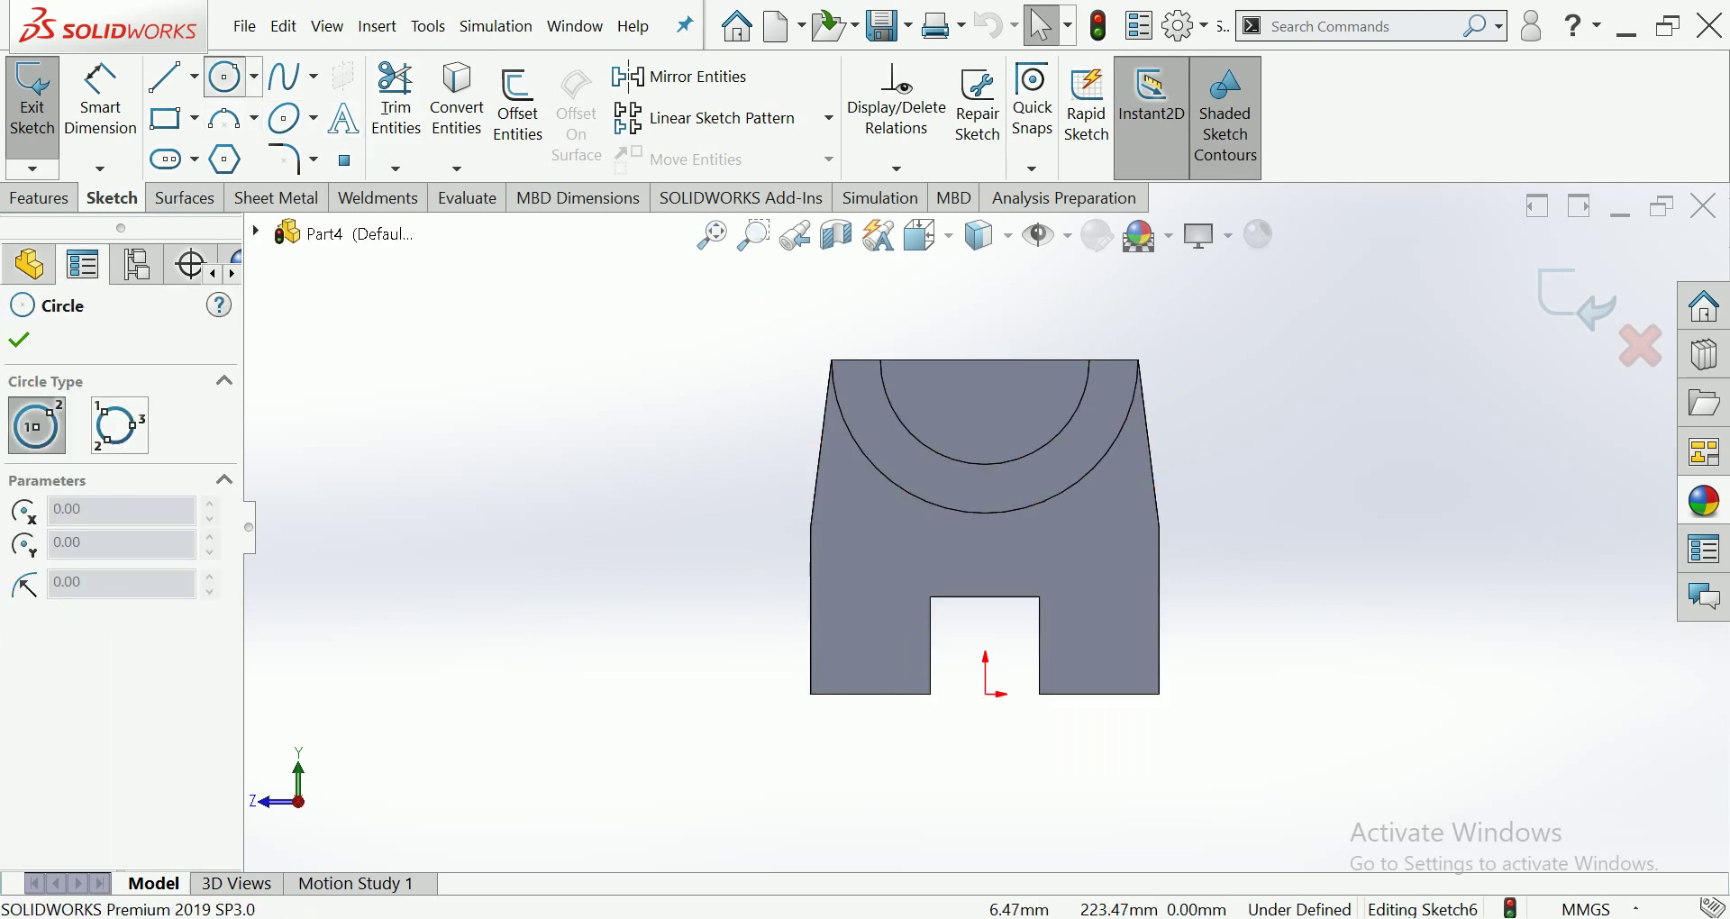
left_click(986, 361)
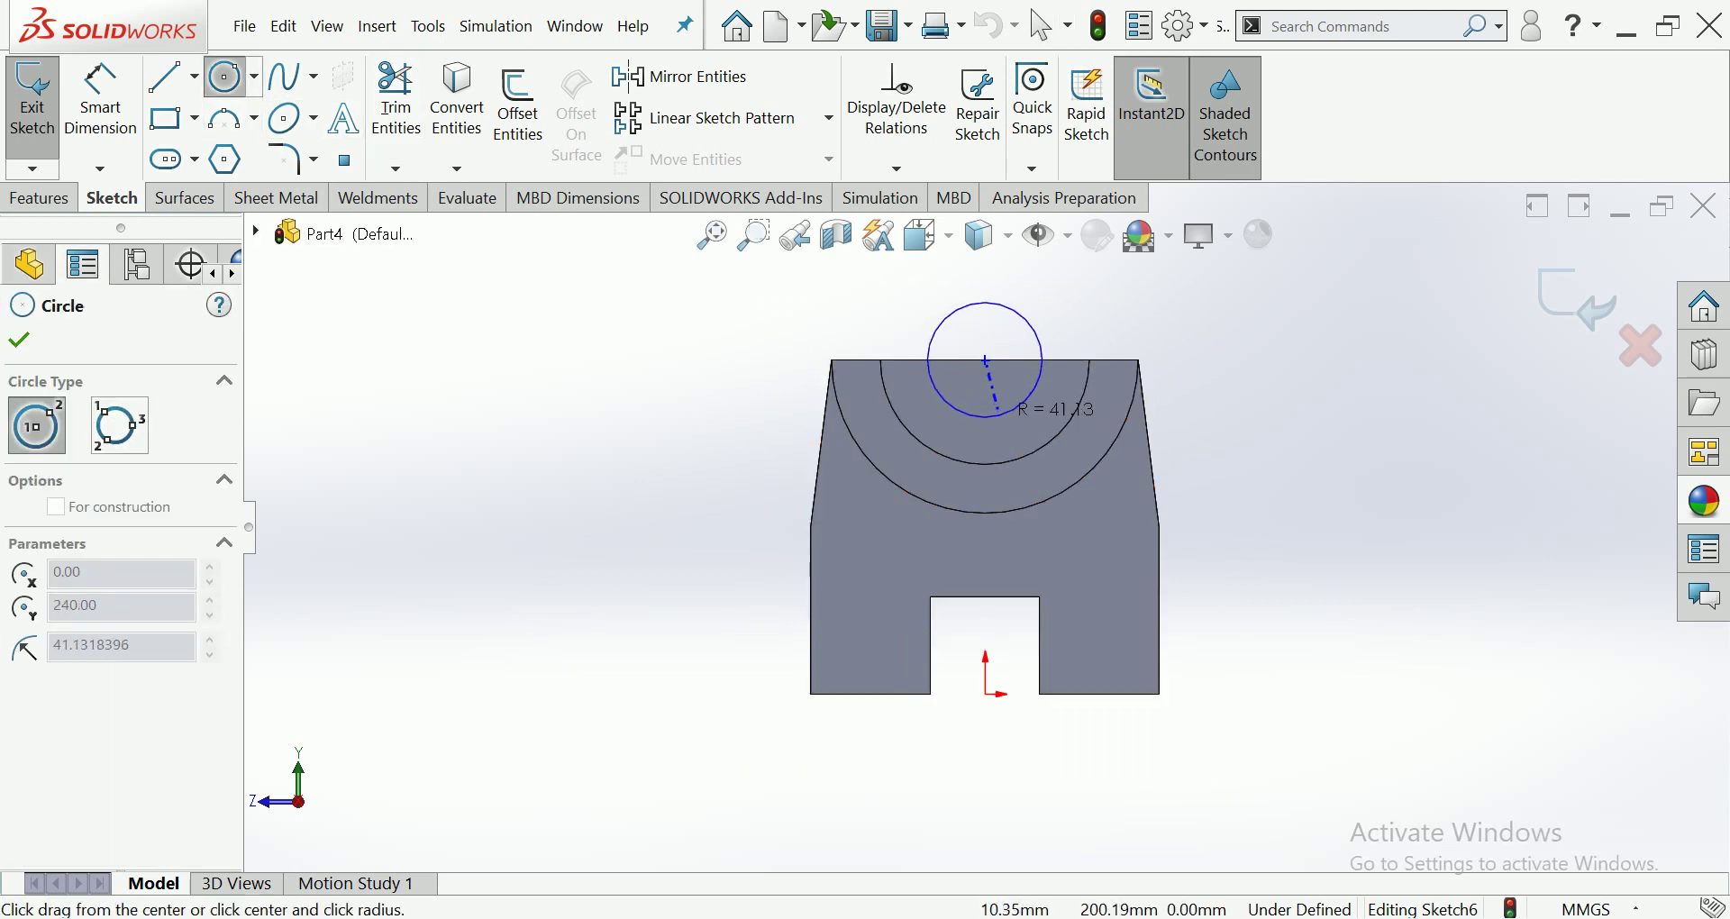
left_click(997, 417)
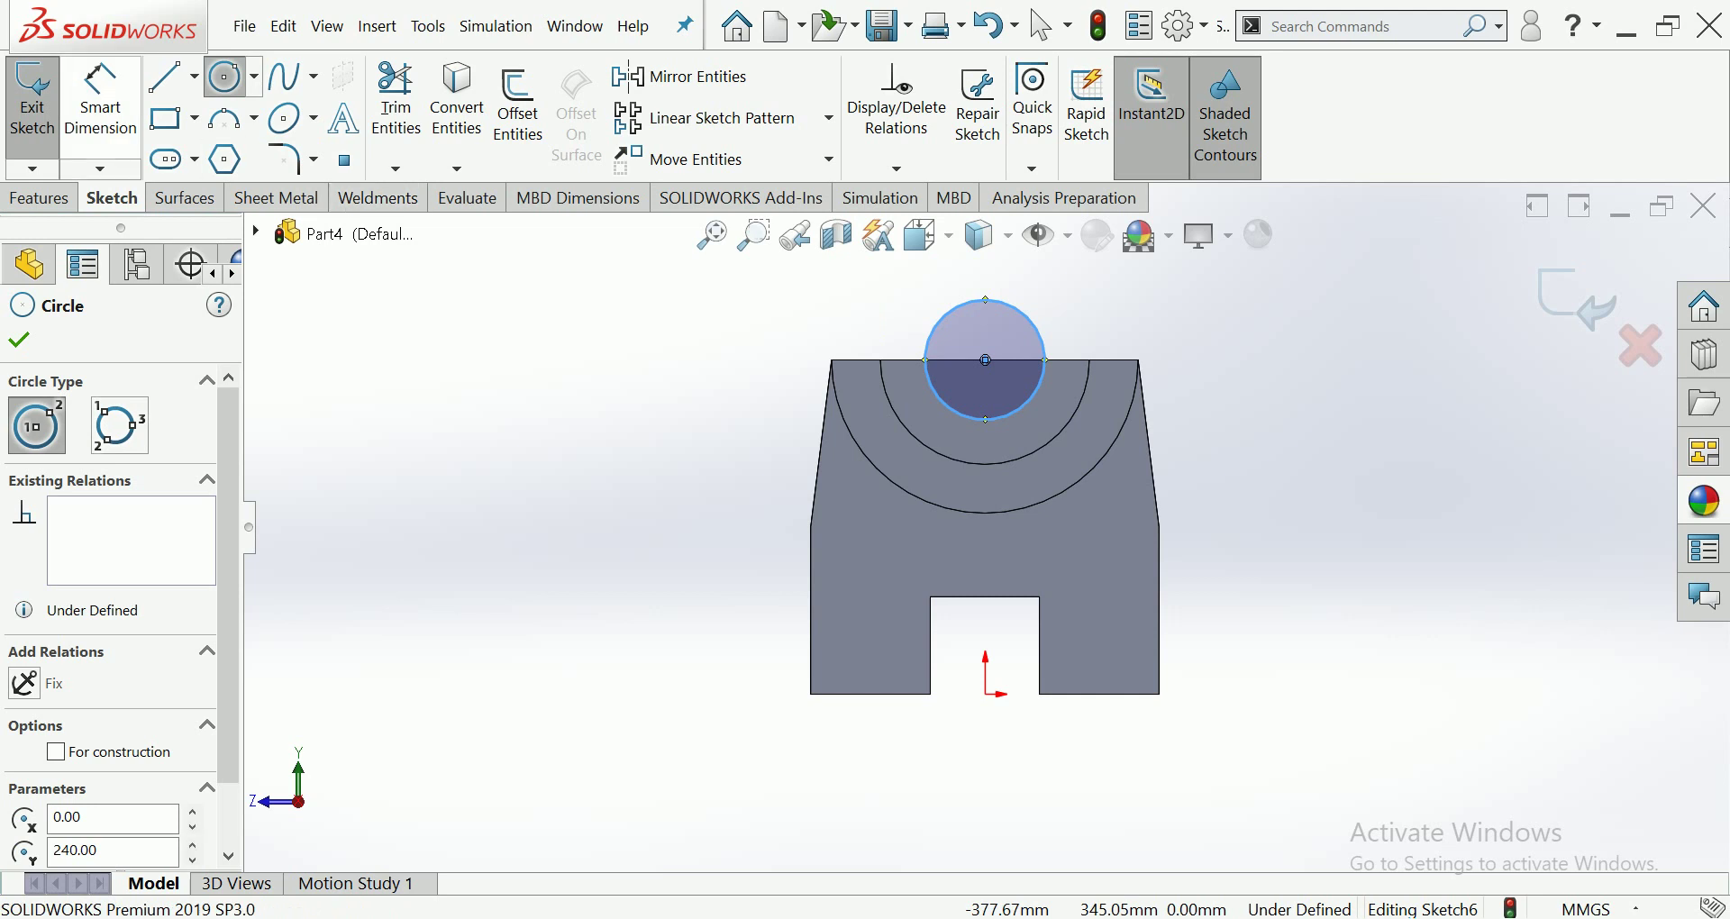
left_click(100, 99)
left_click(991, 418)
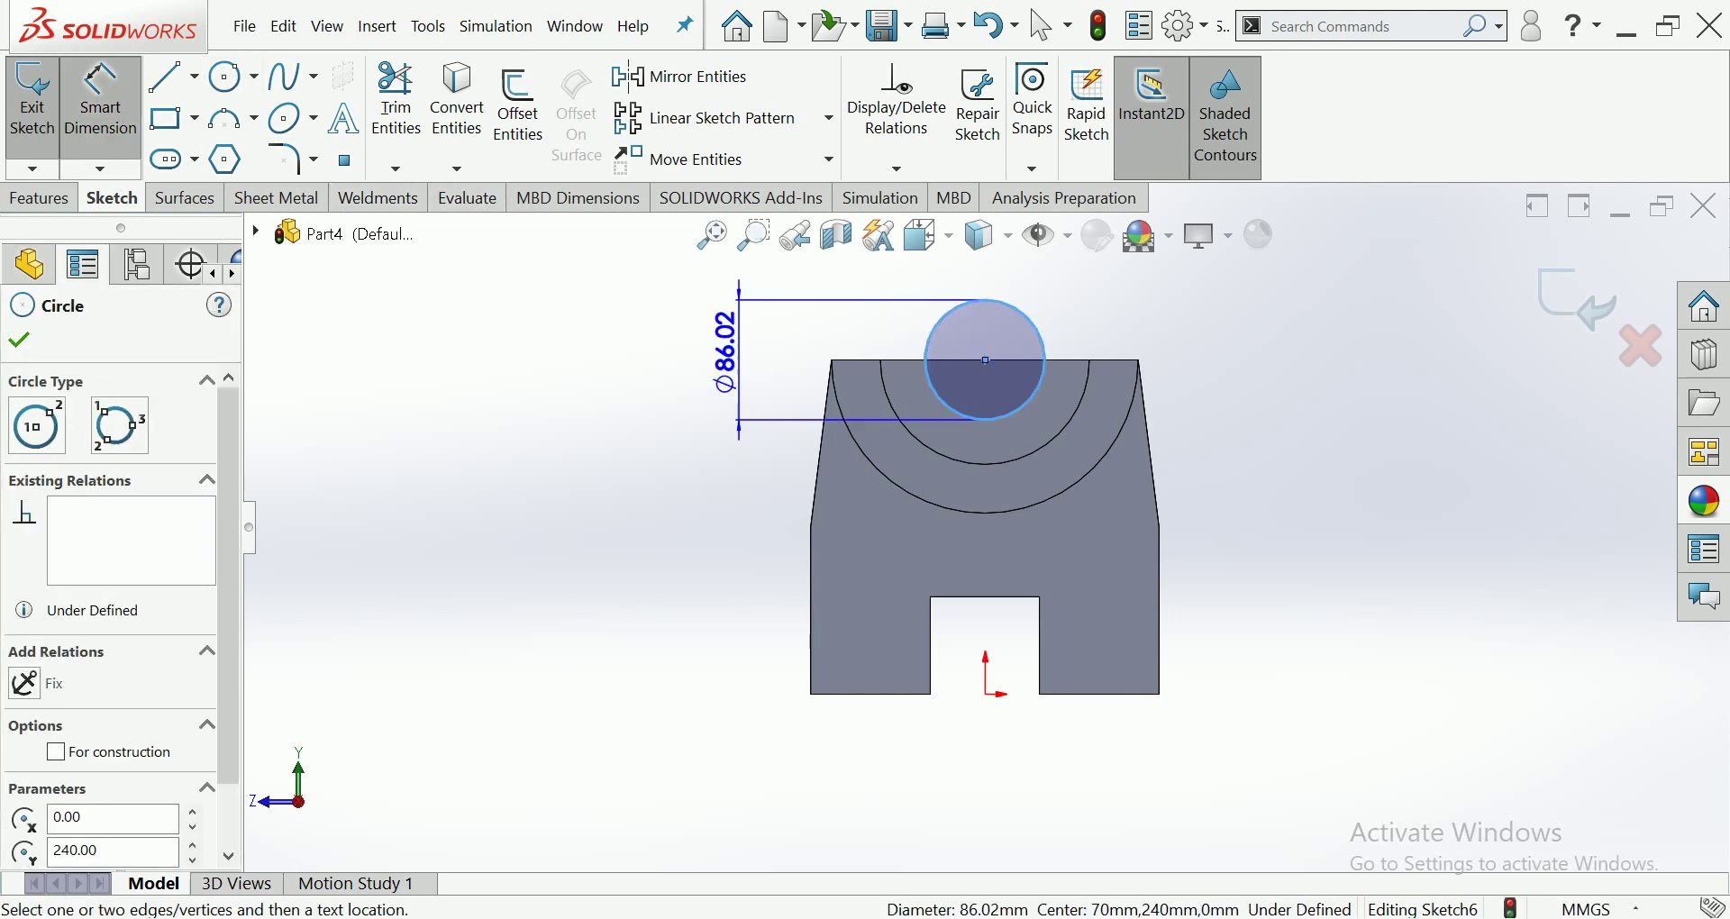
left_click(739, 342)
type("40")
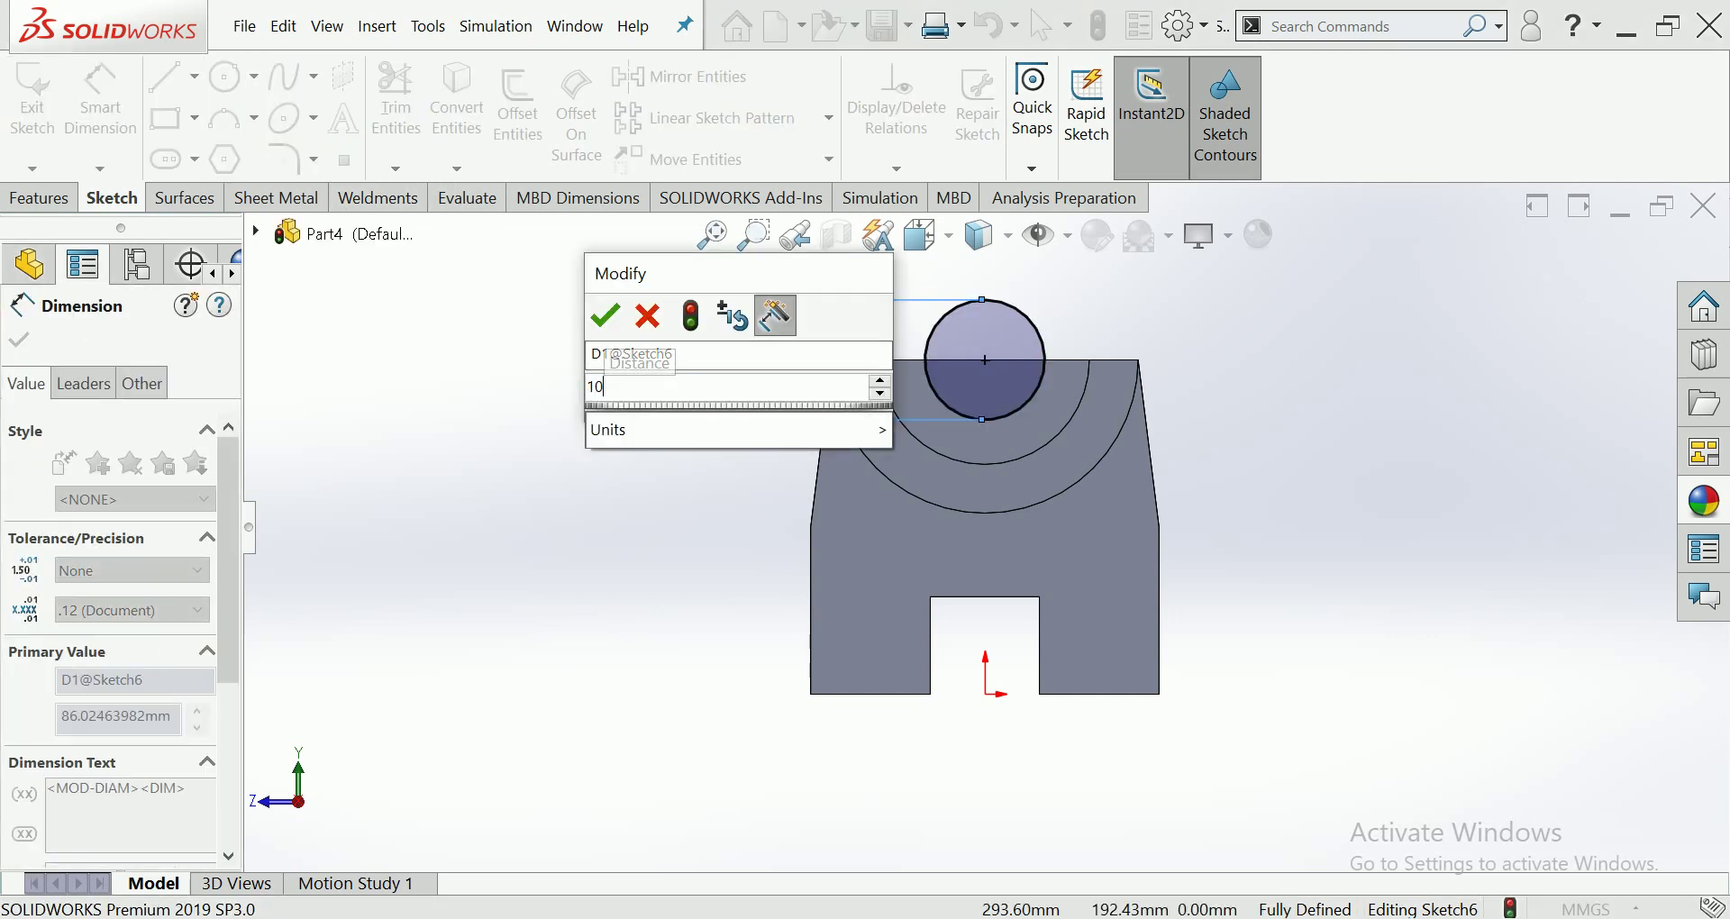
key("Return")
key("Escape")
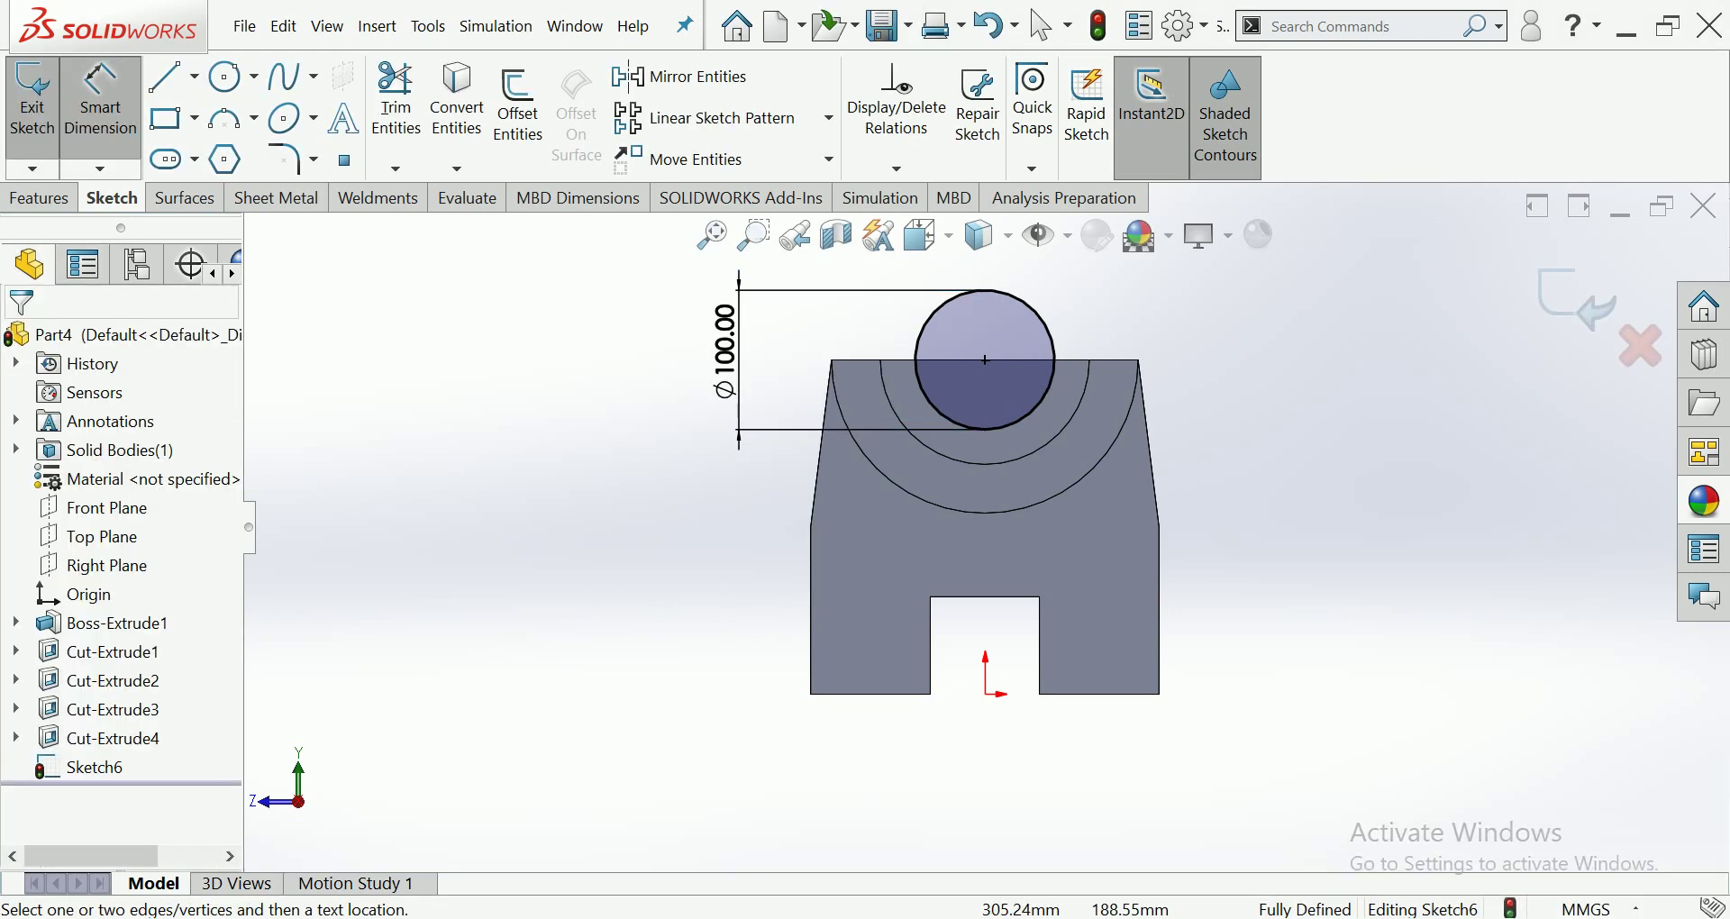
Extrude-cut the Ø100 circle Blind 40 mm deep as Cut-Extrude5.
left_click(38, 197)
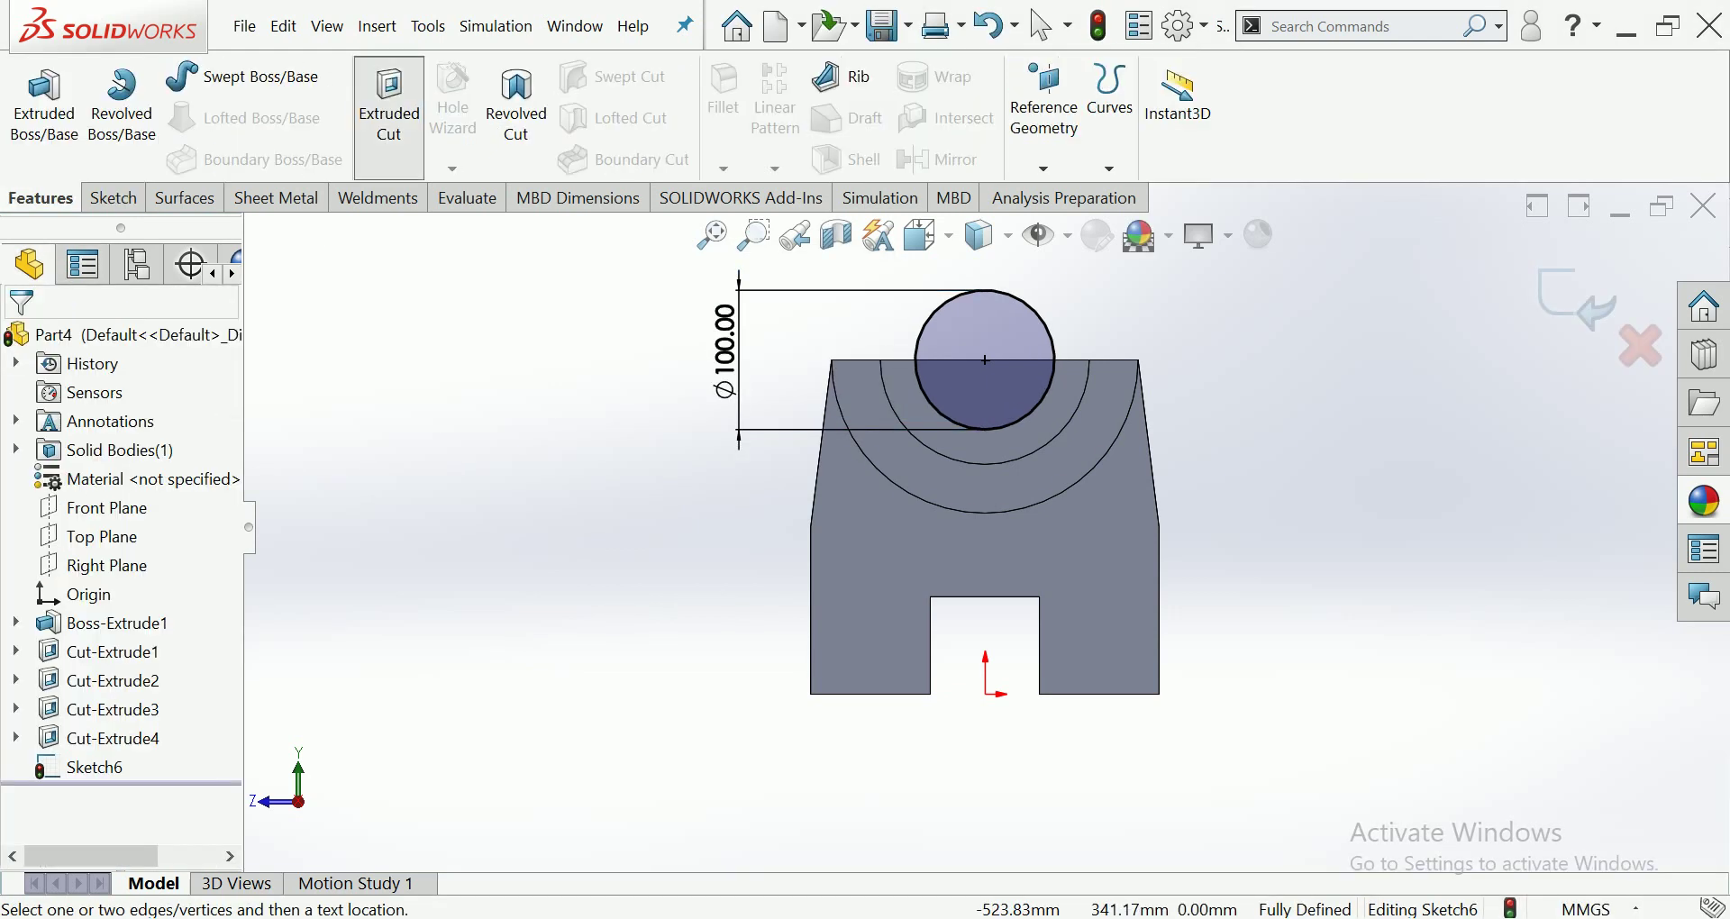
left_click(389, 104)
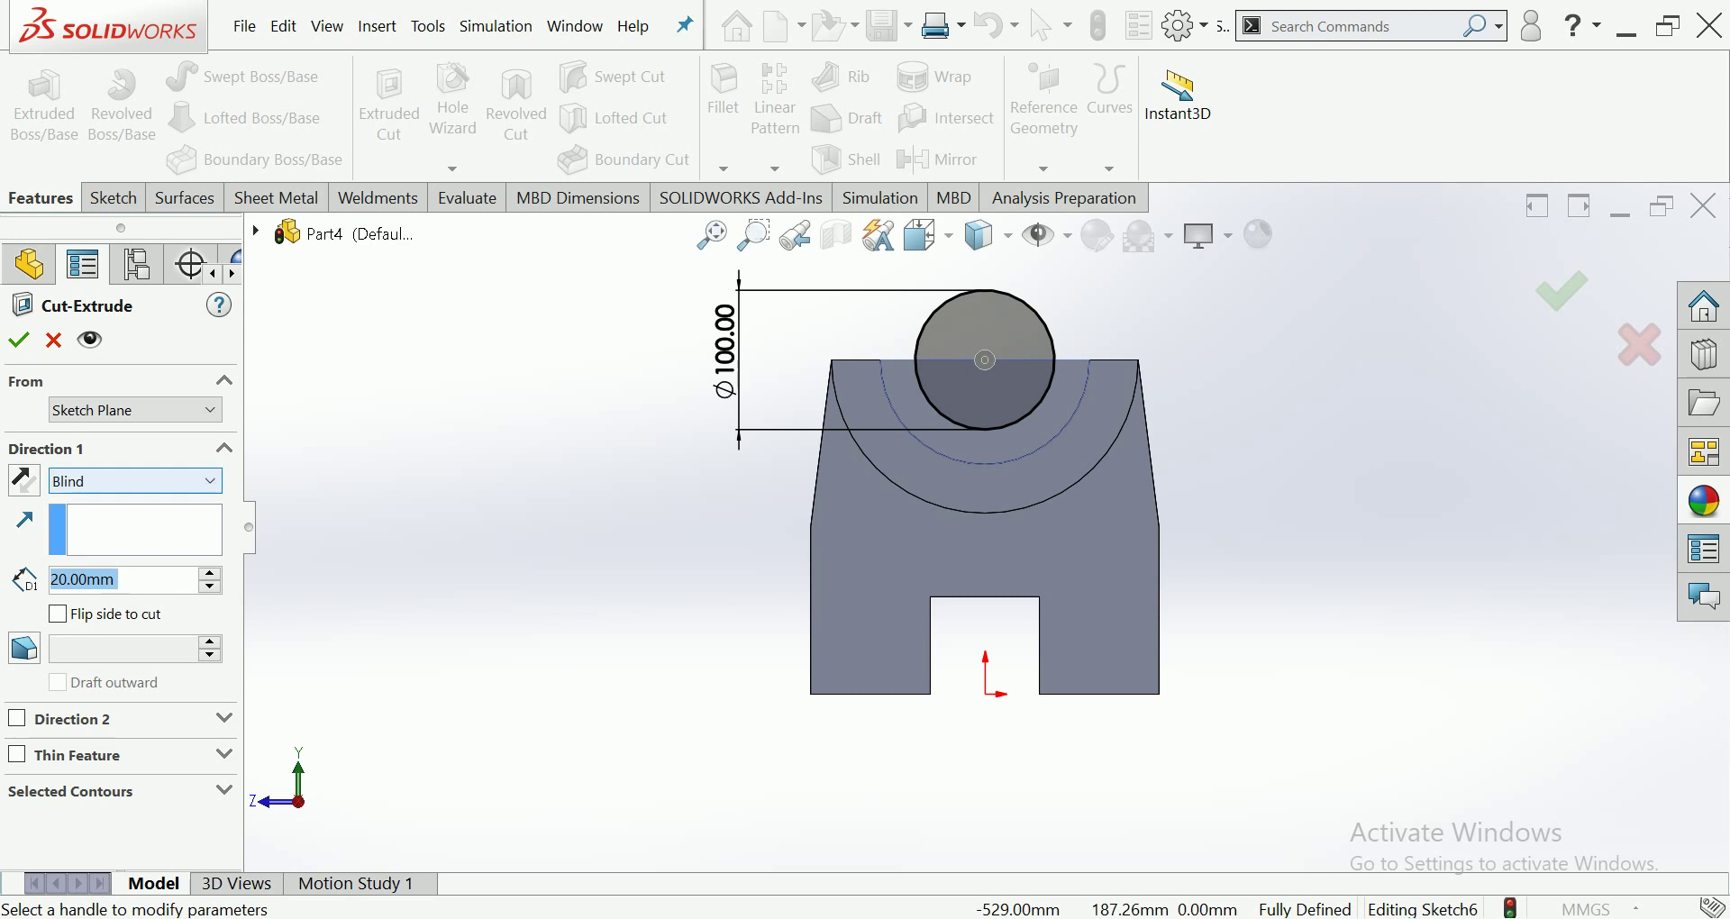
left_click(135, 480)
key("Escape")
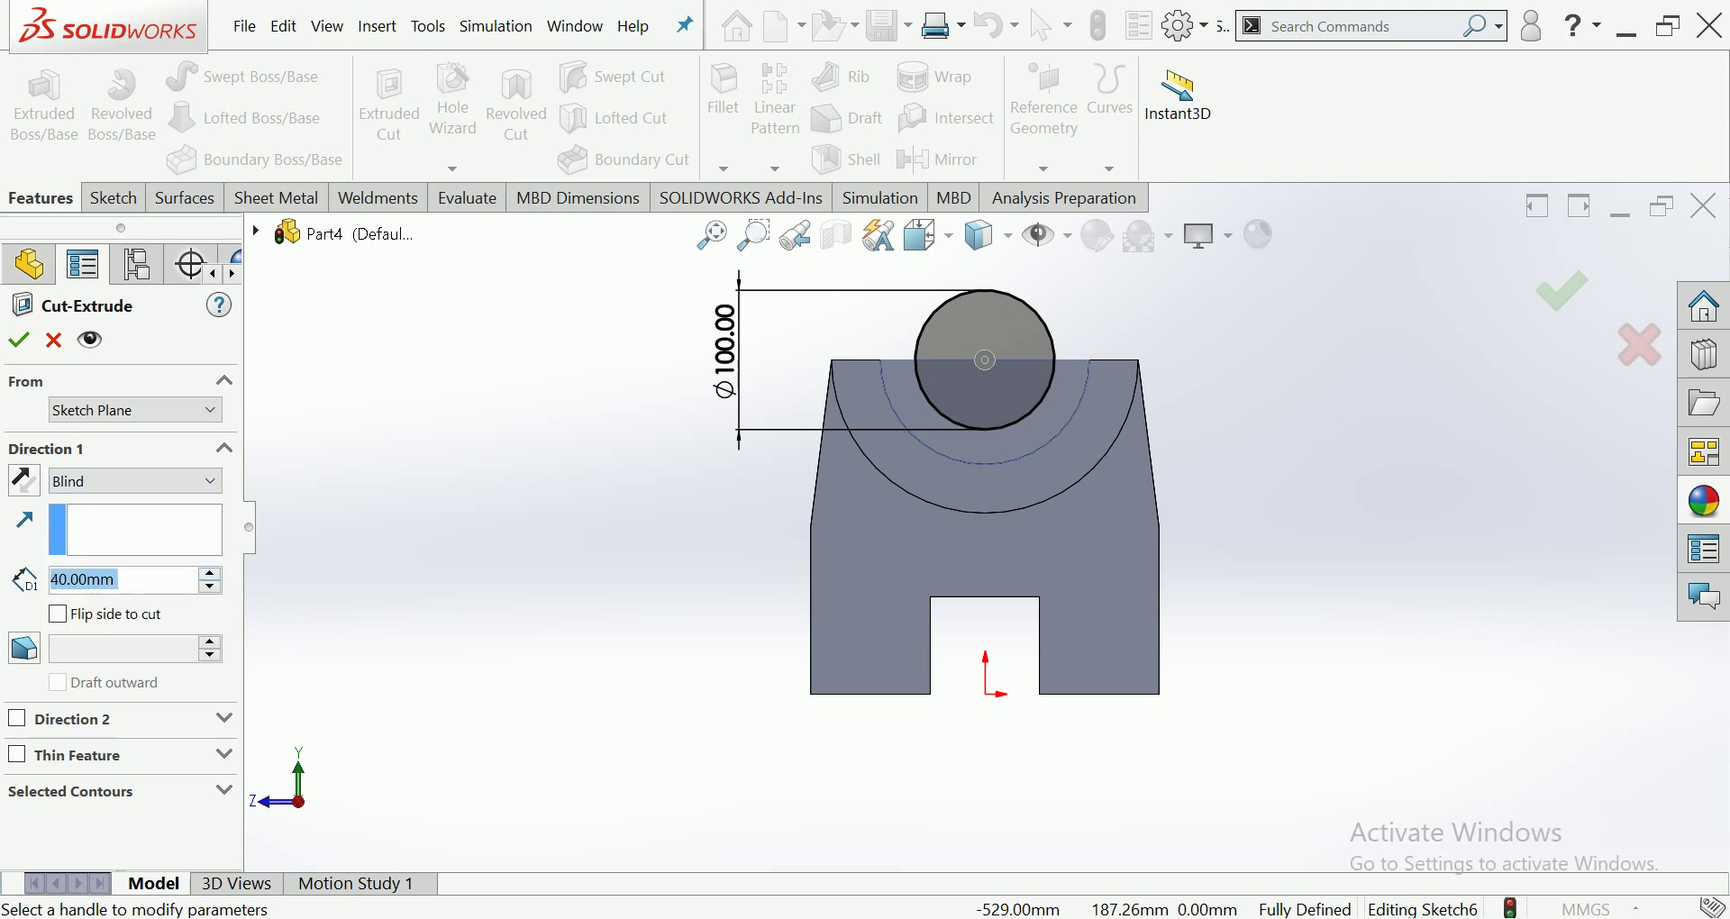
key("Return")
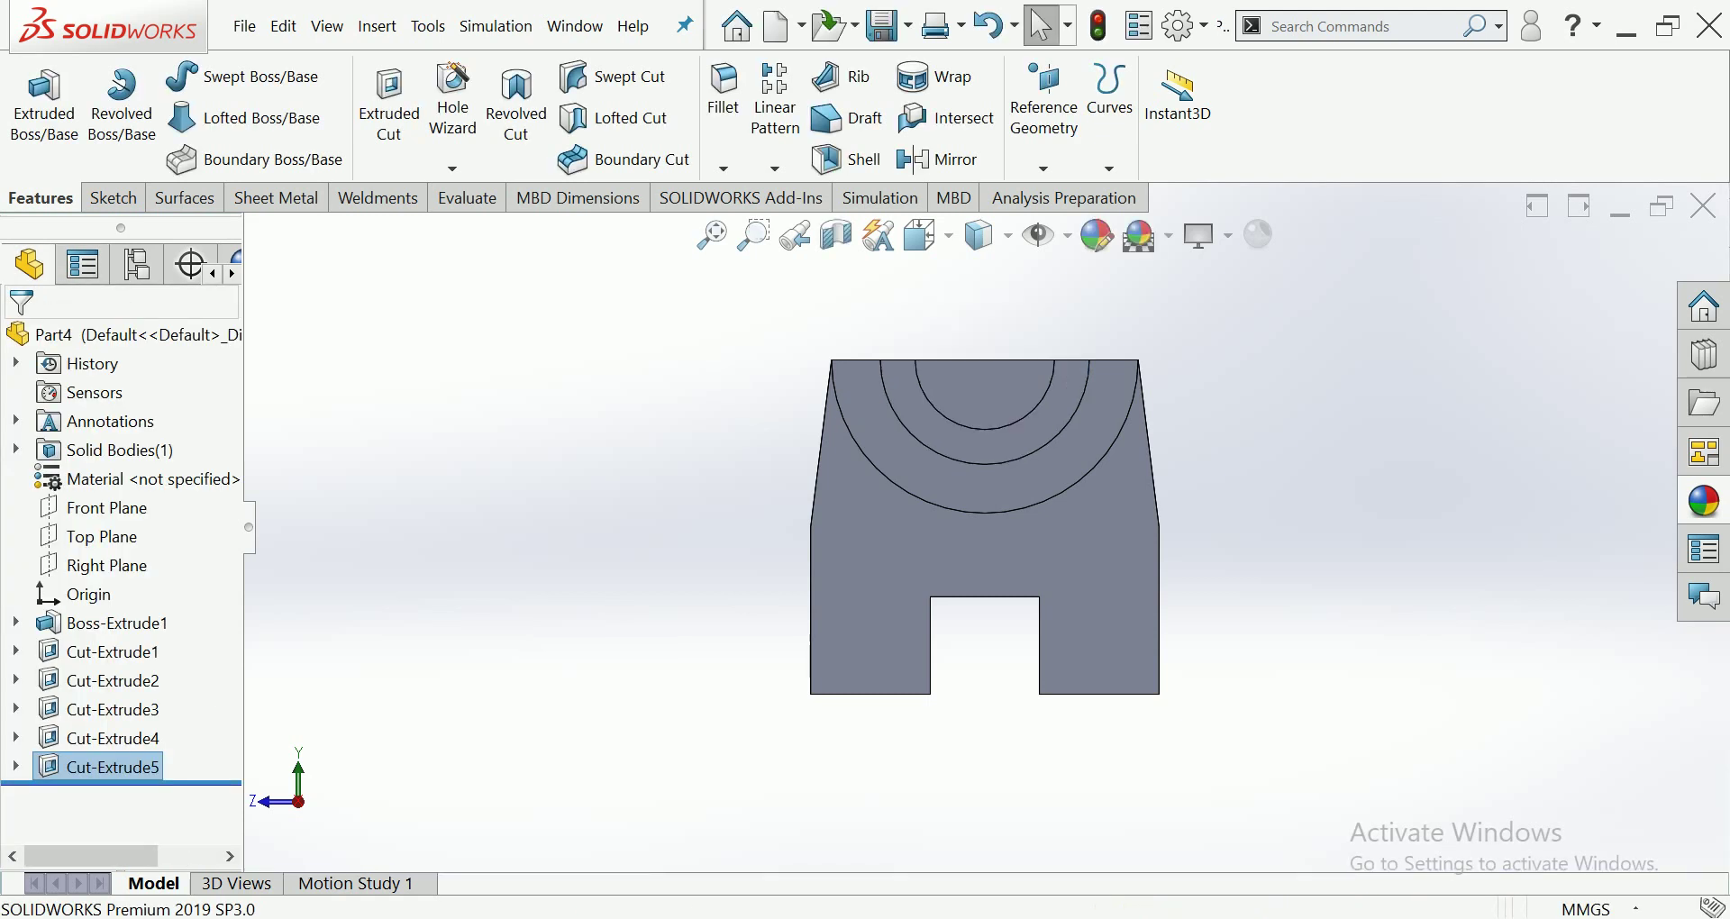
key("ctrl+7")
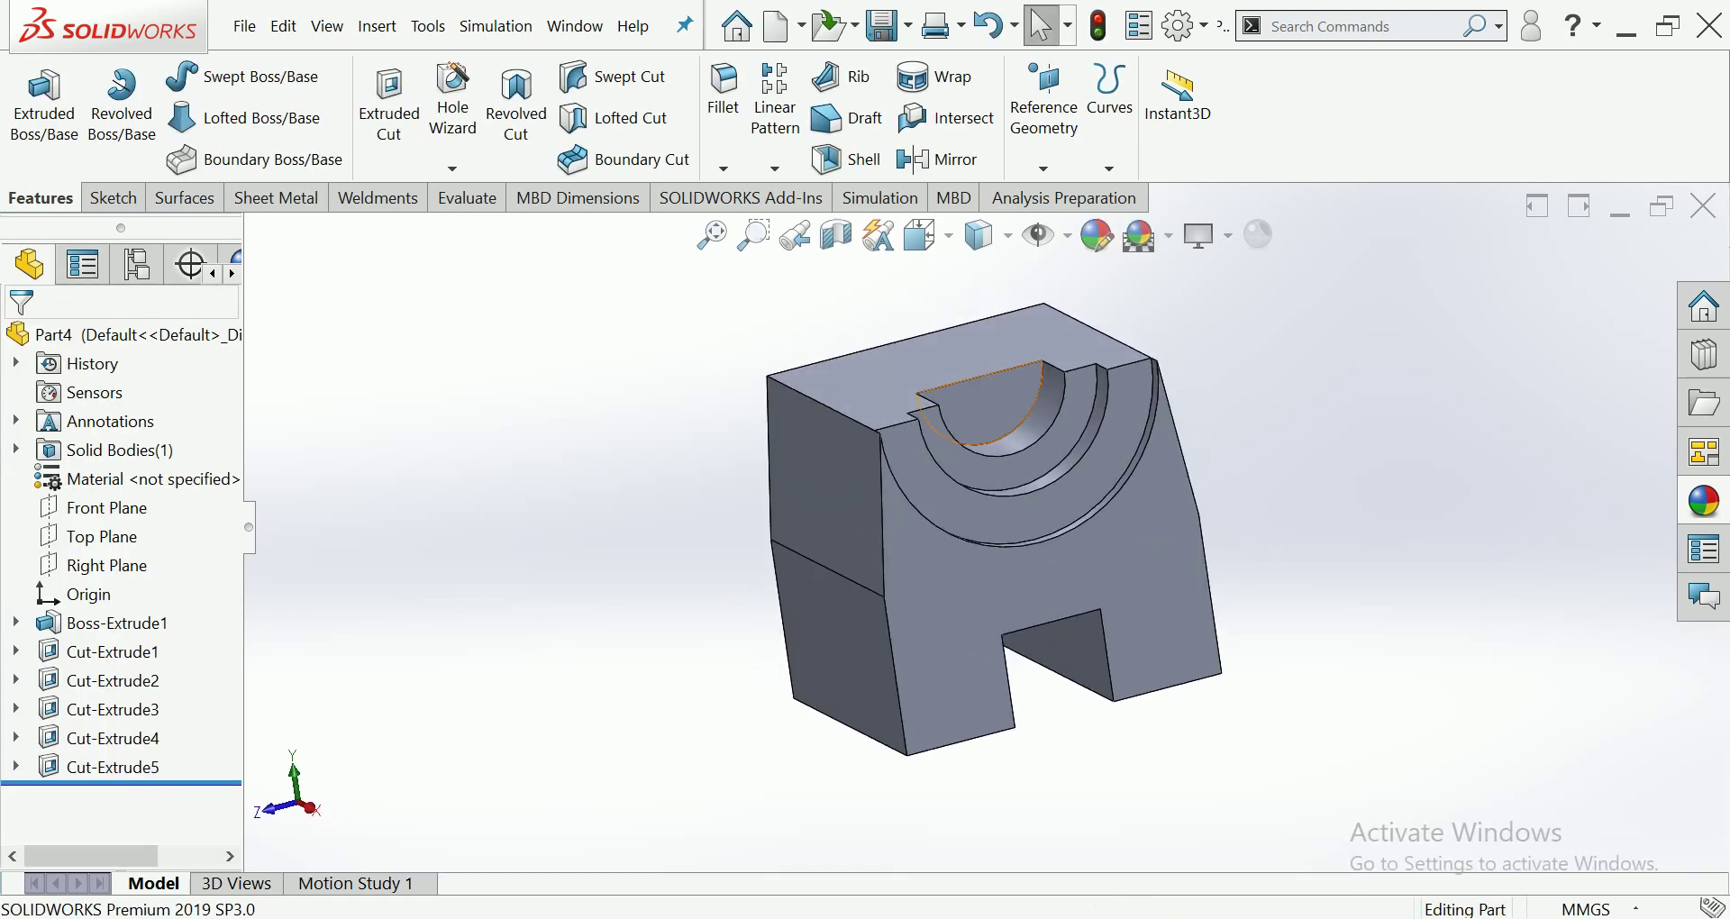
Start a sketch on the innermost cut face, viewed Normal To and zoomed to fit.
left_click(1027, 388)
left_click(1080, 348)
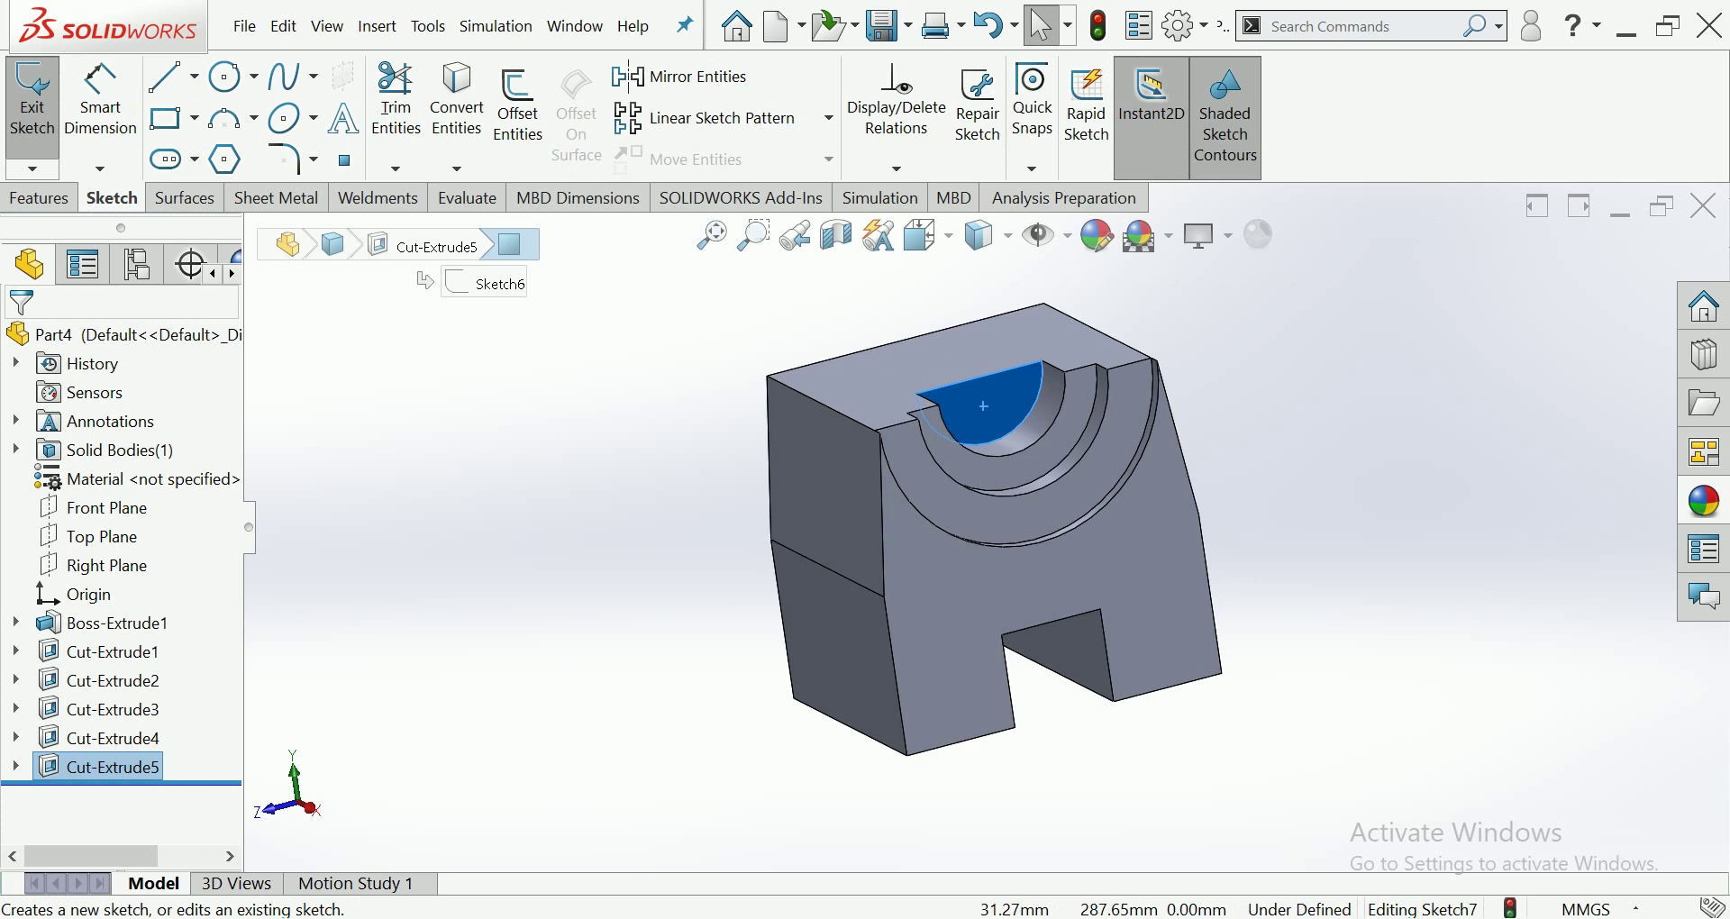
left_click(919, 236)
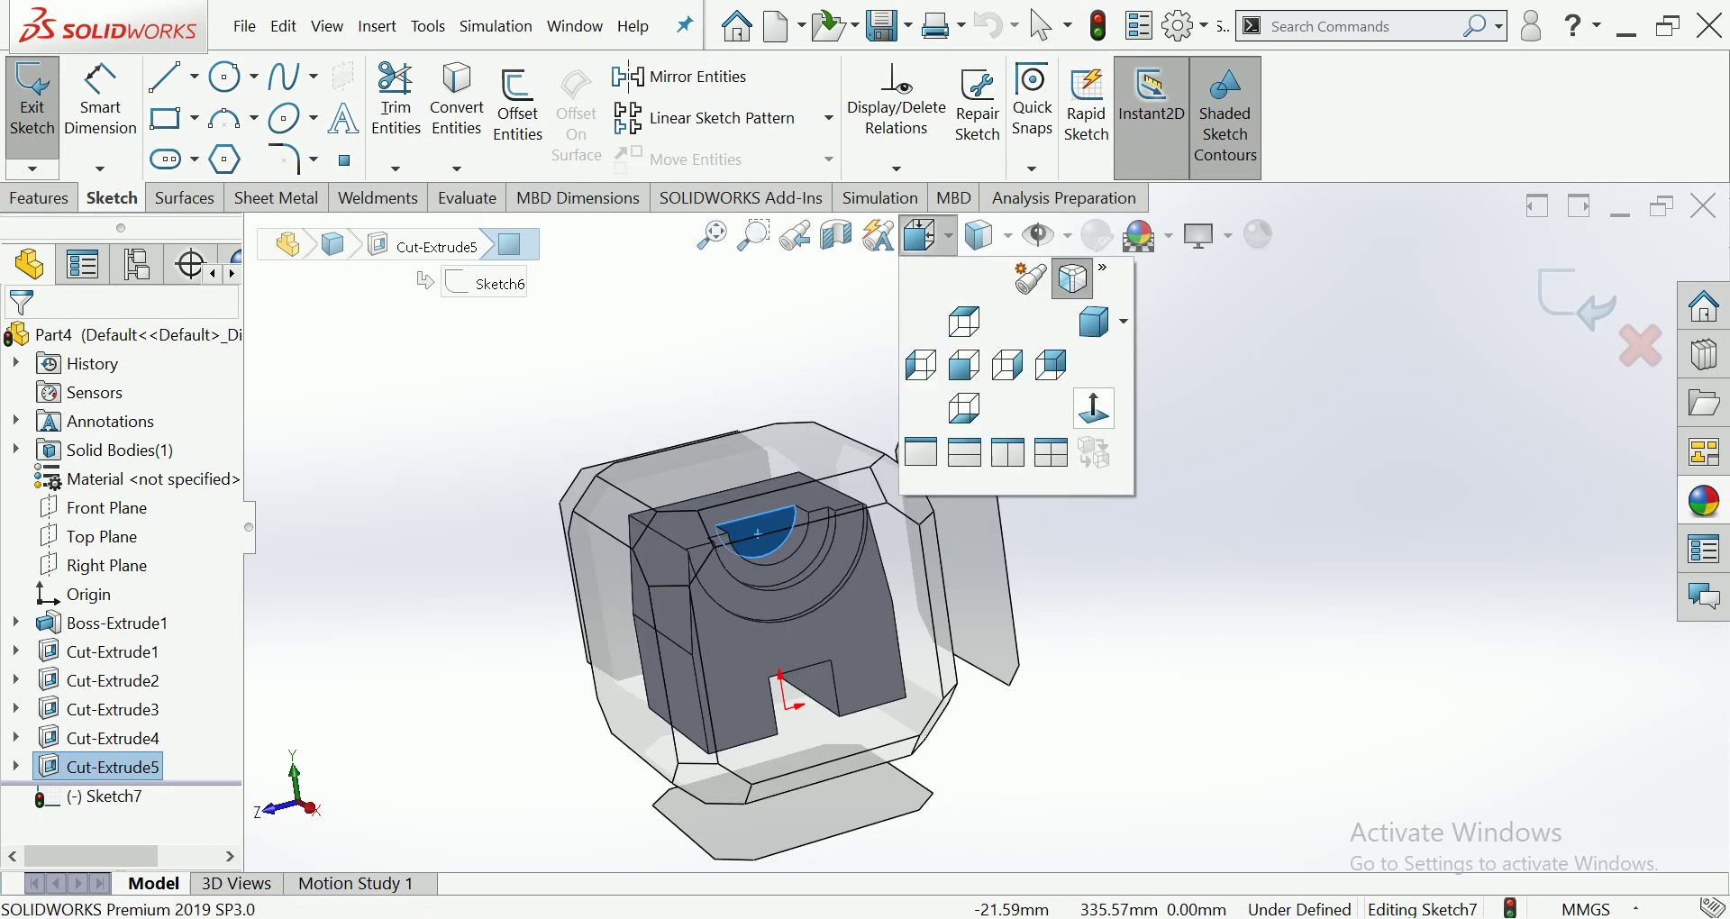
left_click(1095, 409)
key("f")
key("Escape")
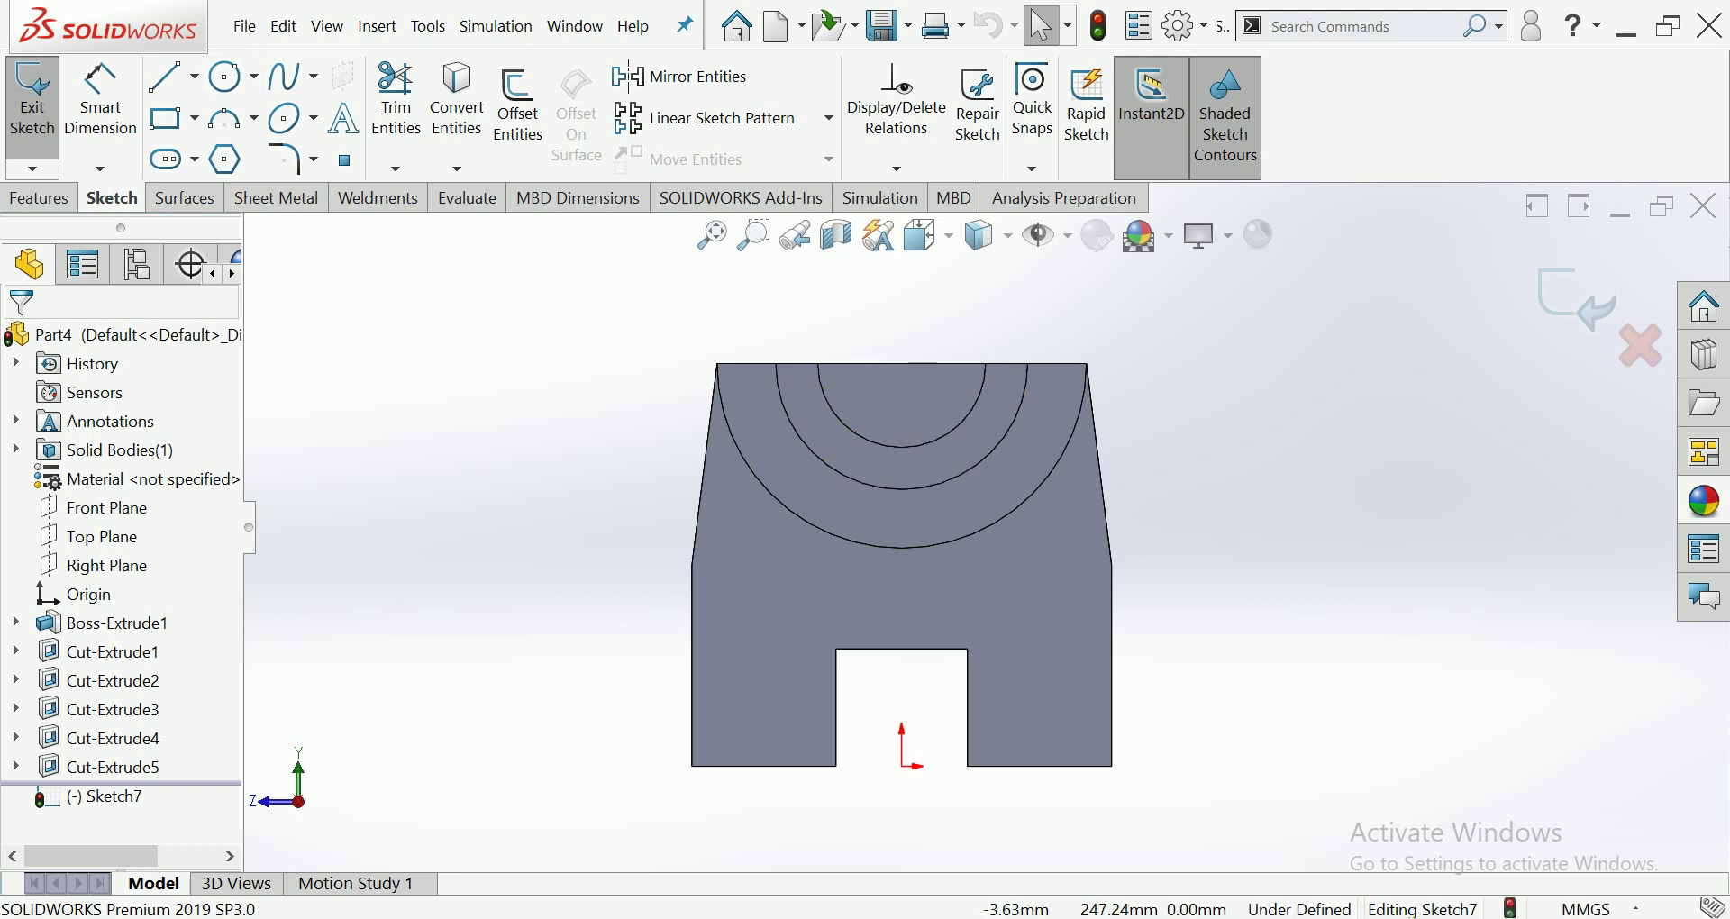
Draw a circle centred on the top-edge midpoint and dimension it Ø55.
left_click(225, 76)
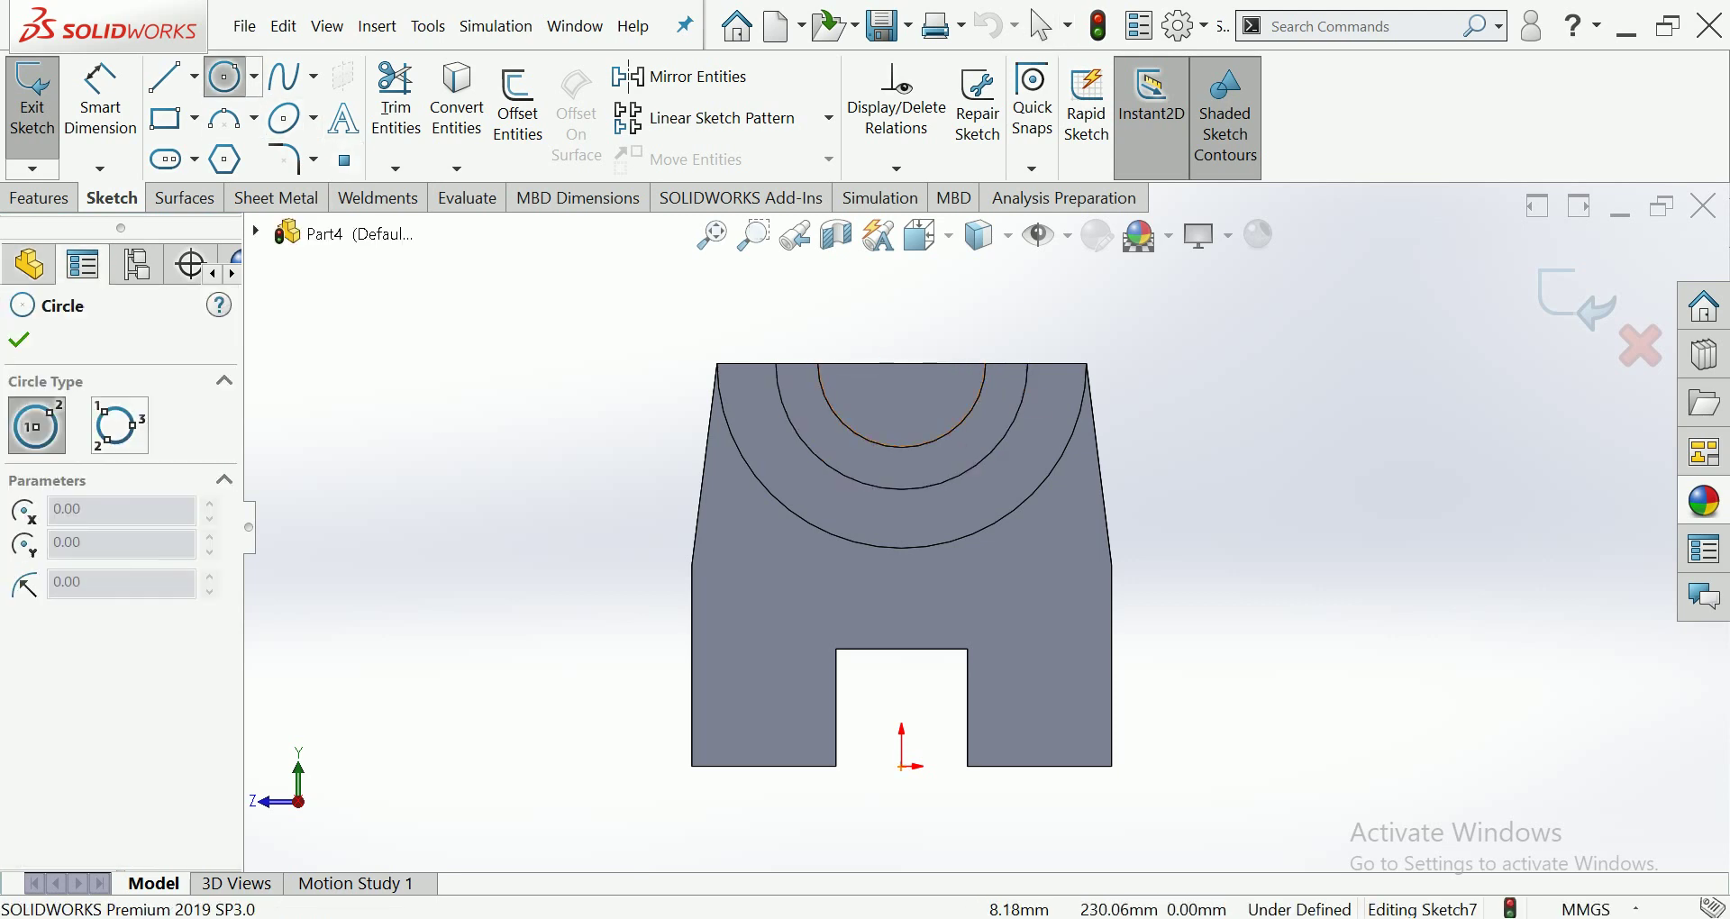
left_click(902, 363)
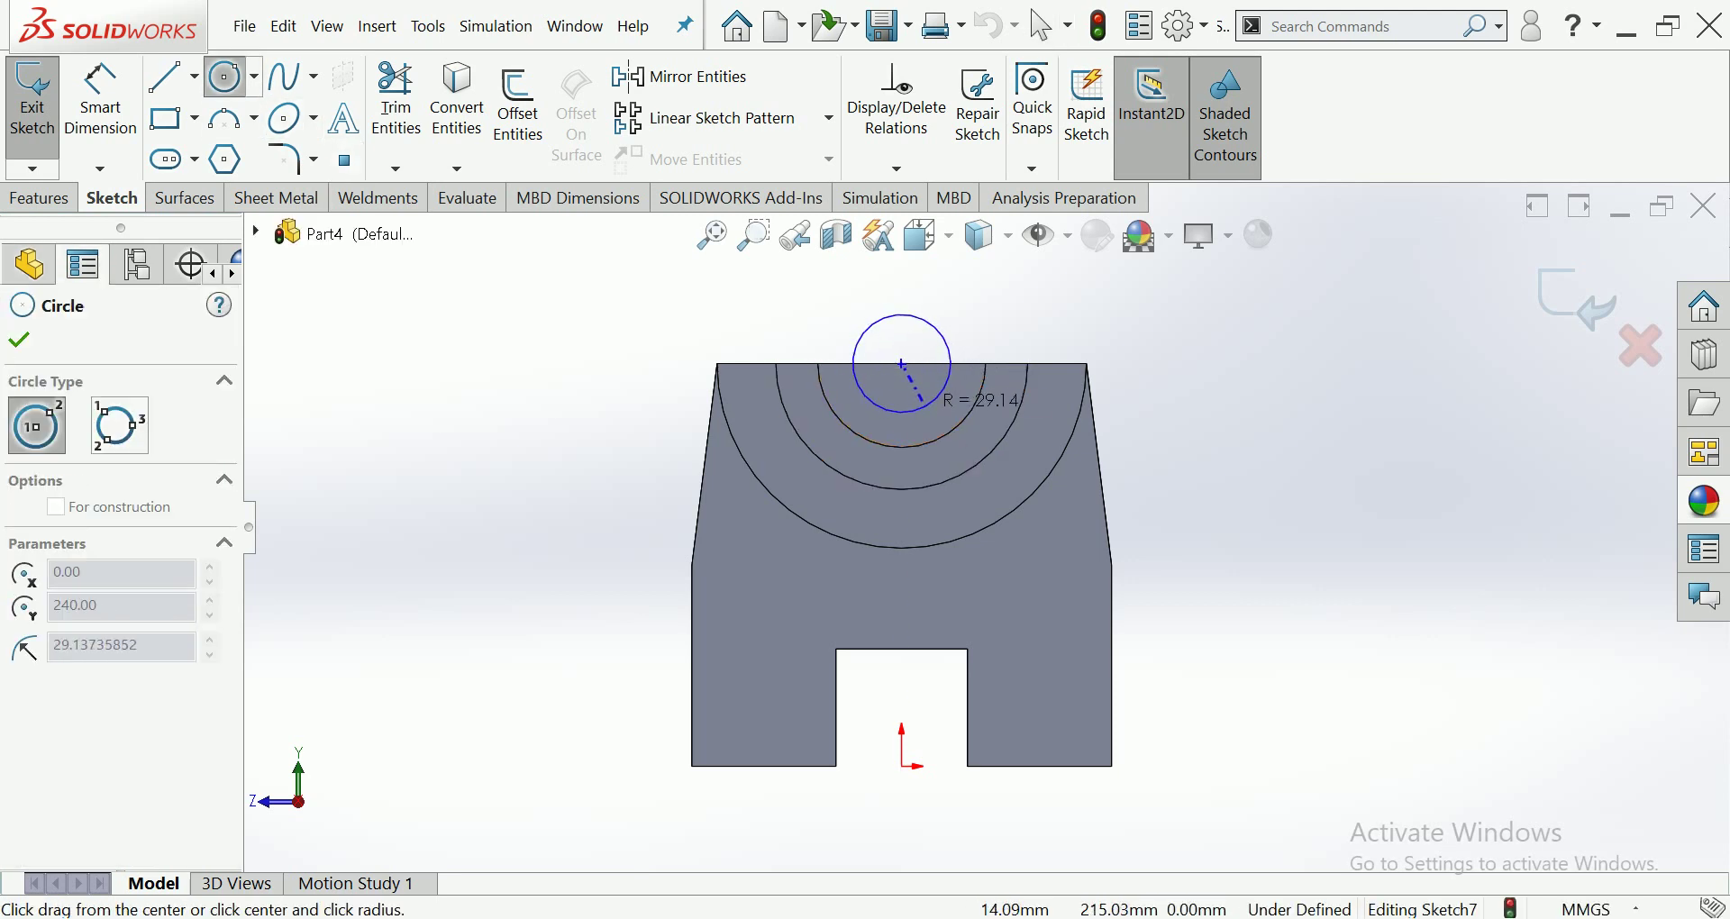
left_click(923, 401)
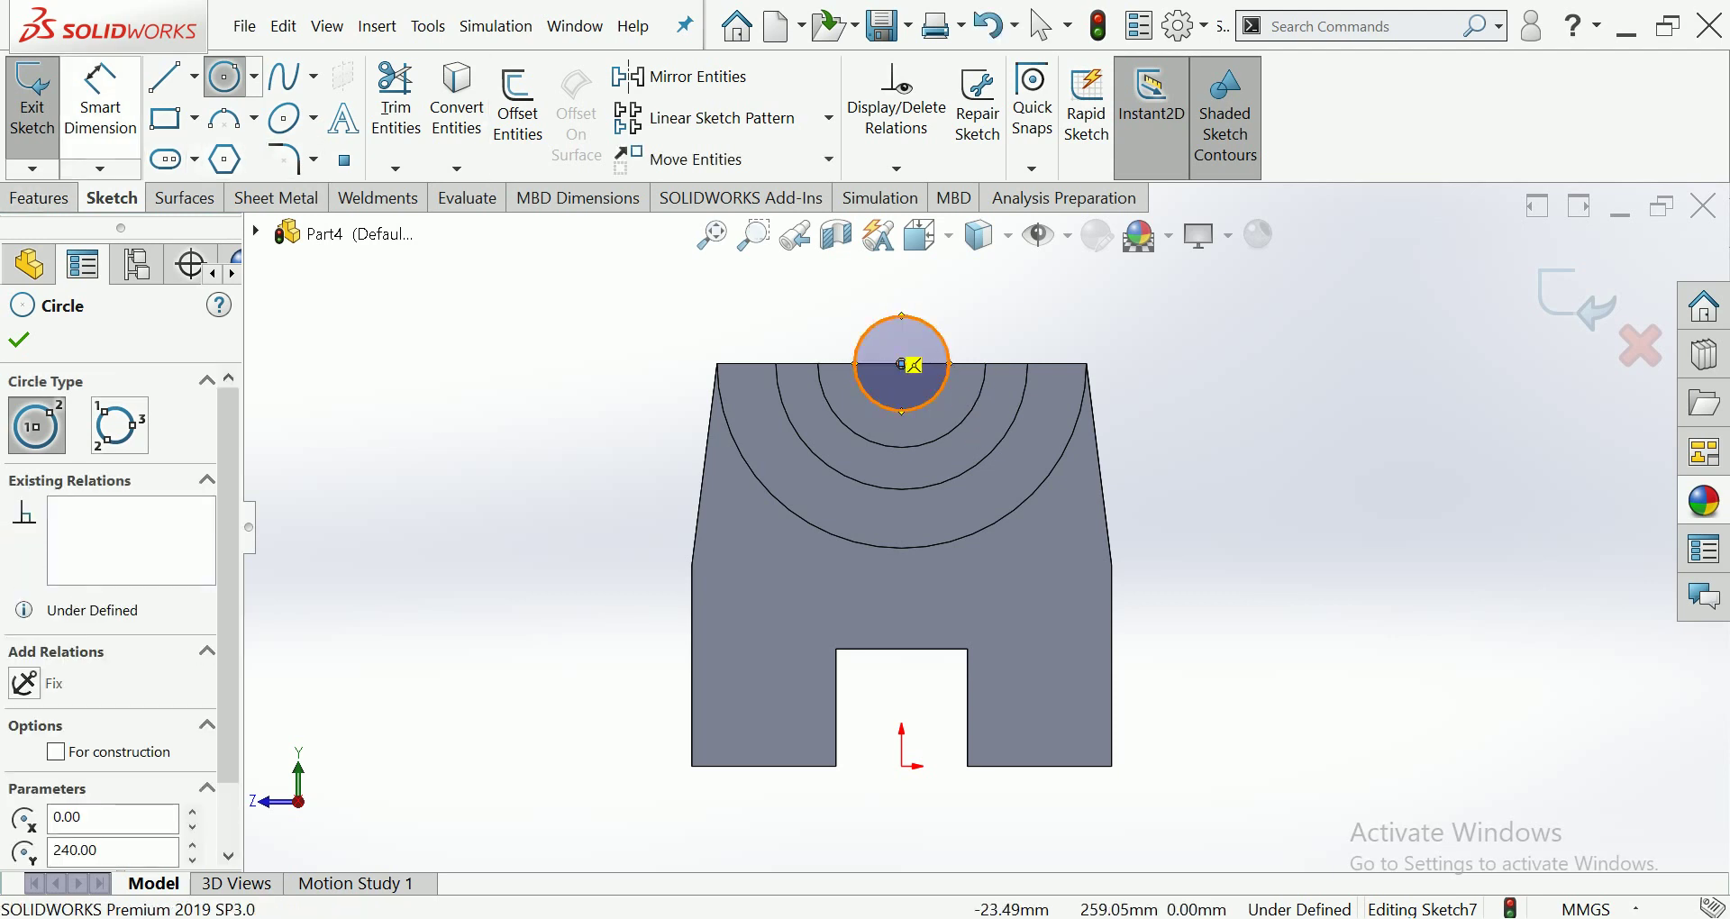
key("Escape")
left_click(913, 365)
left_click(1127, 318)
left_click(1126, 317)
type("25")
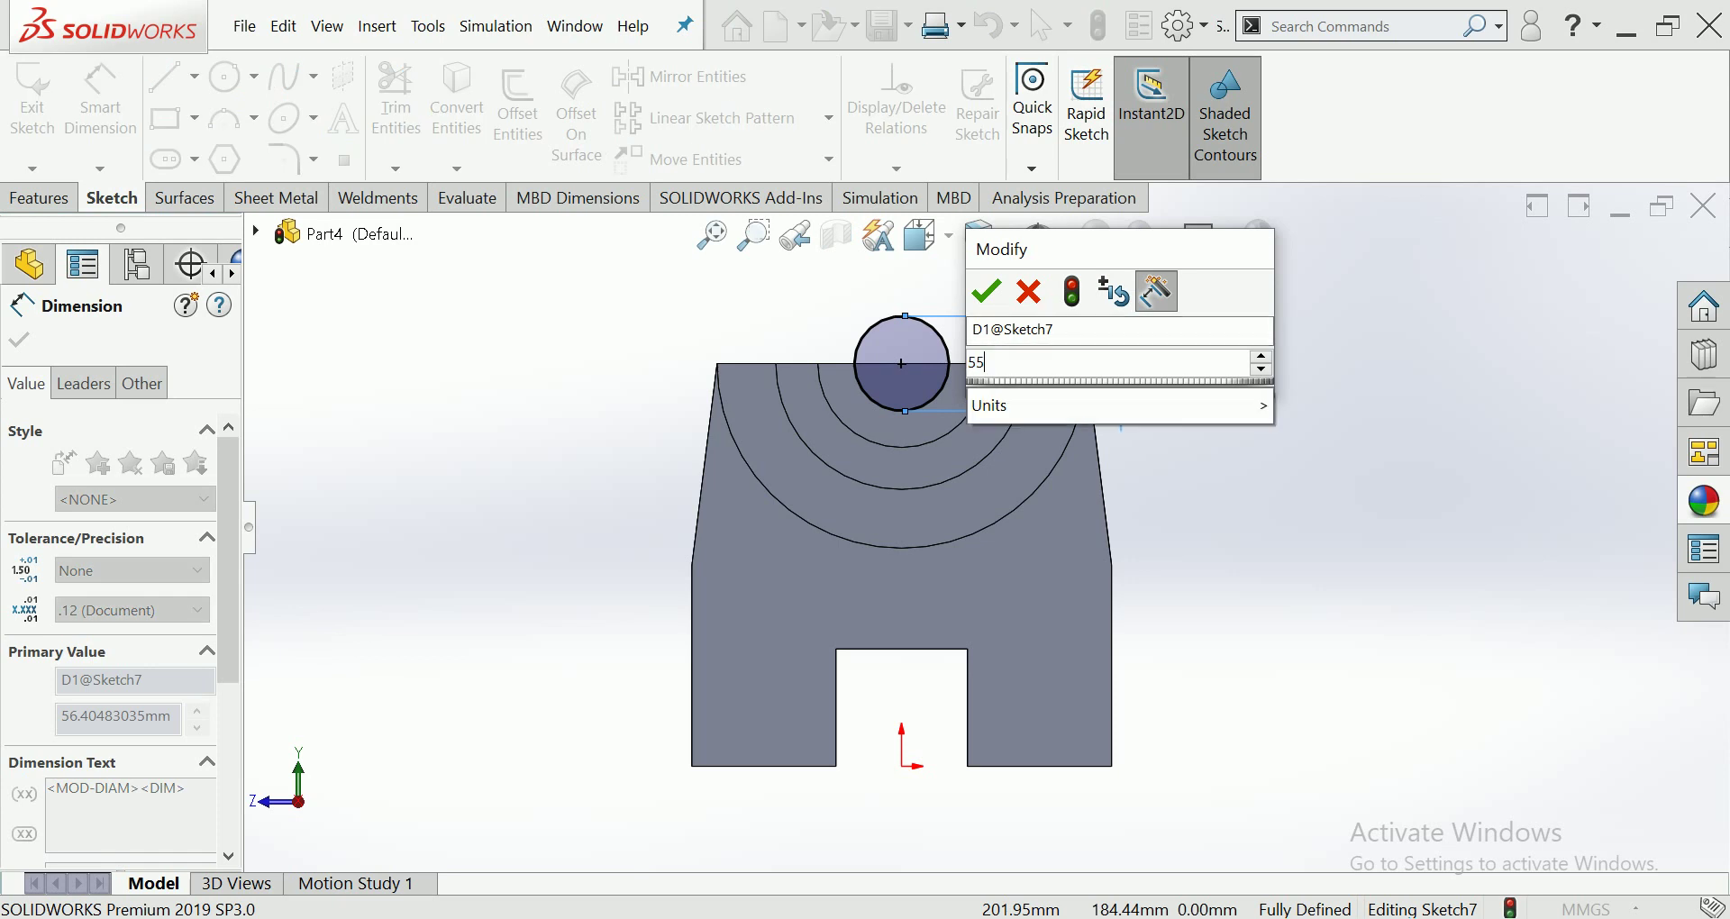
key("Return")
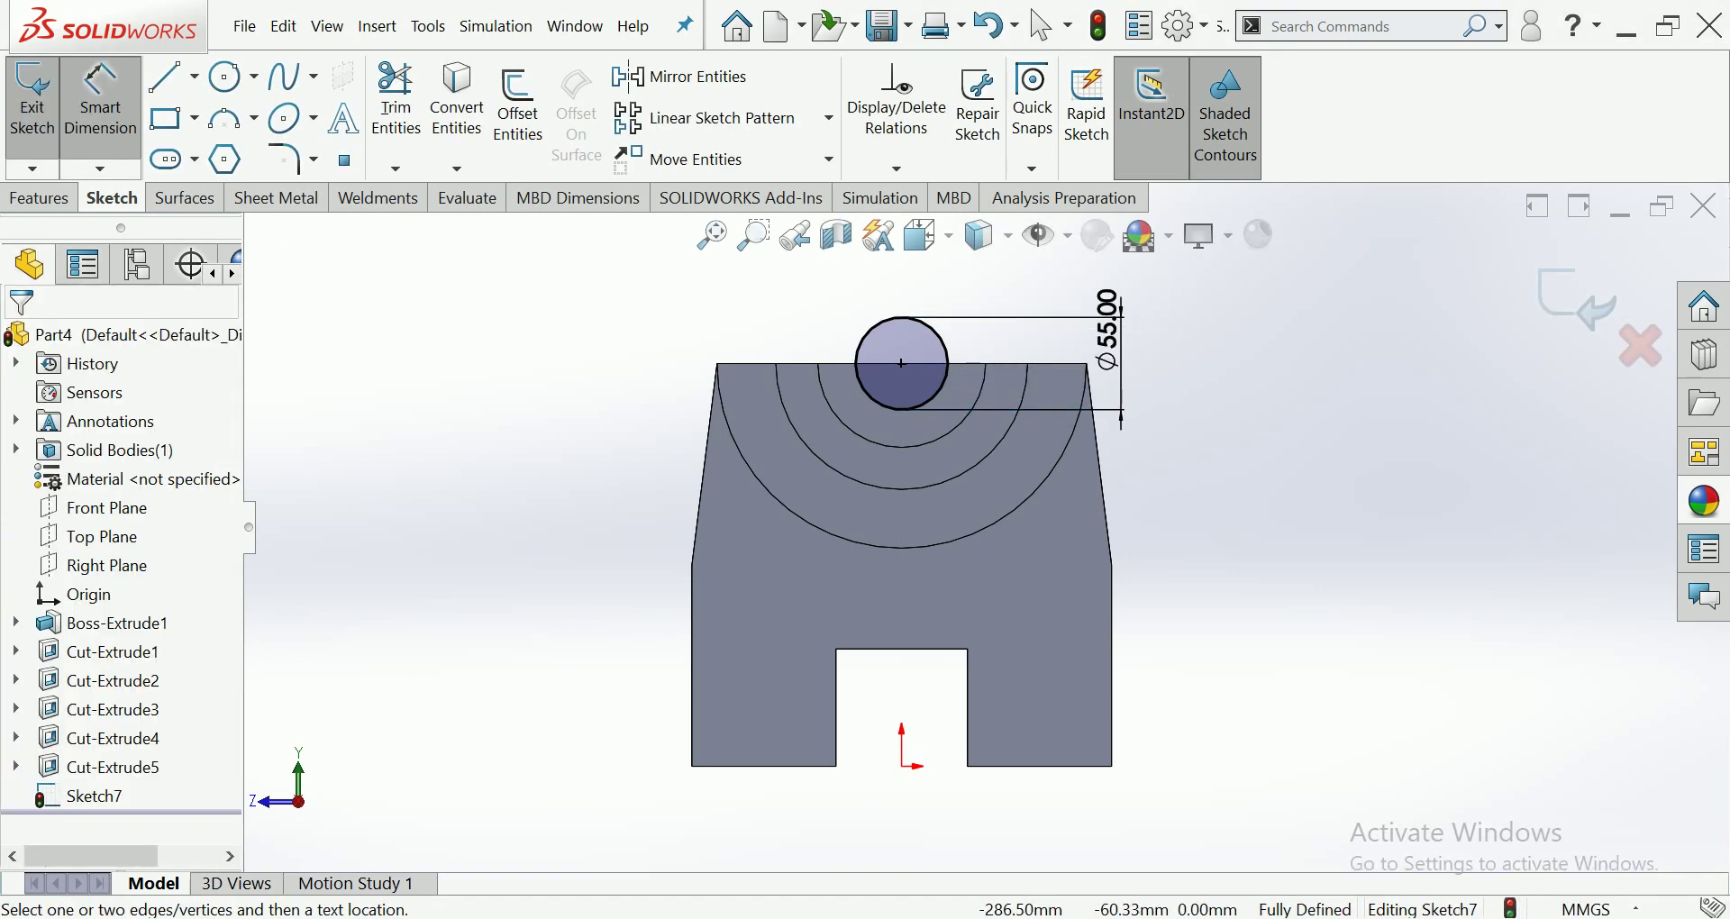
Extrude the Ø55 circle into a 20 mm Blind boss, Boss-Extrude2.
left_click(39, 198)
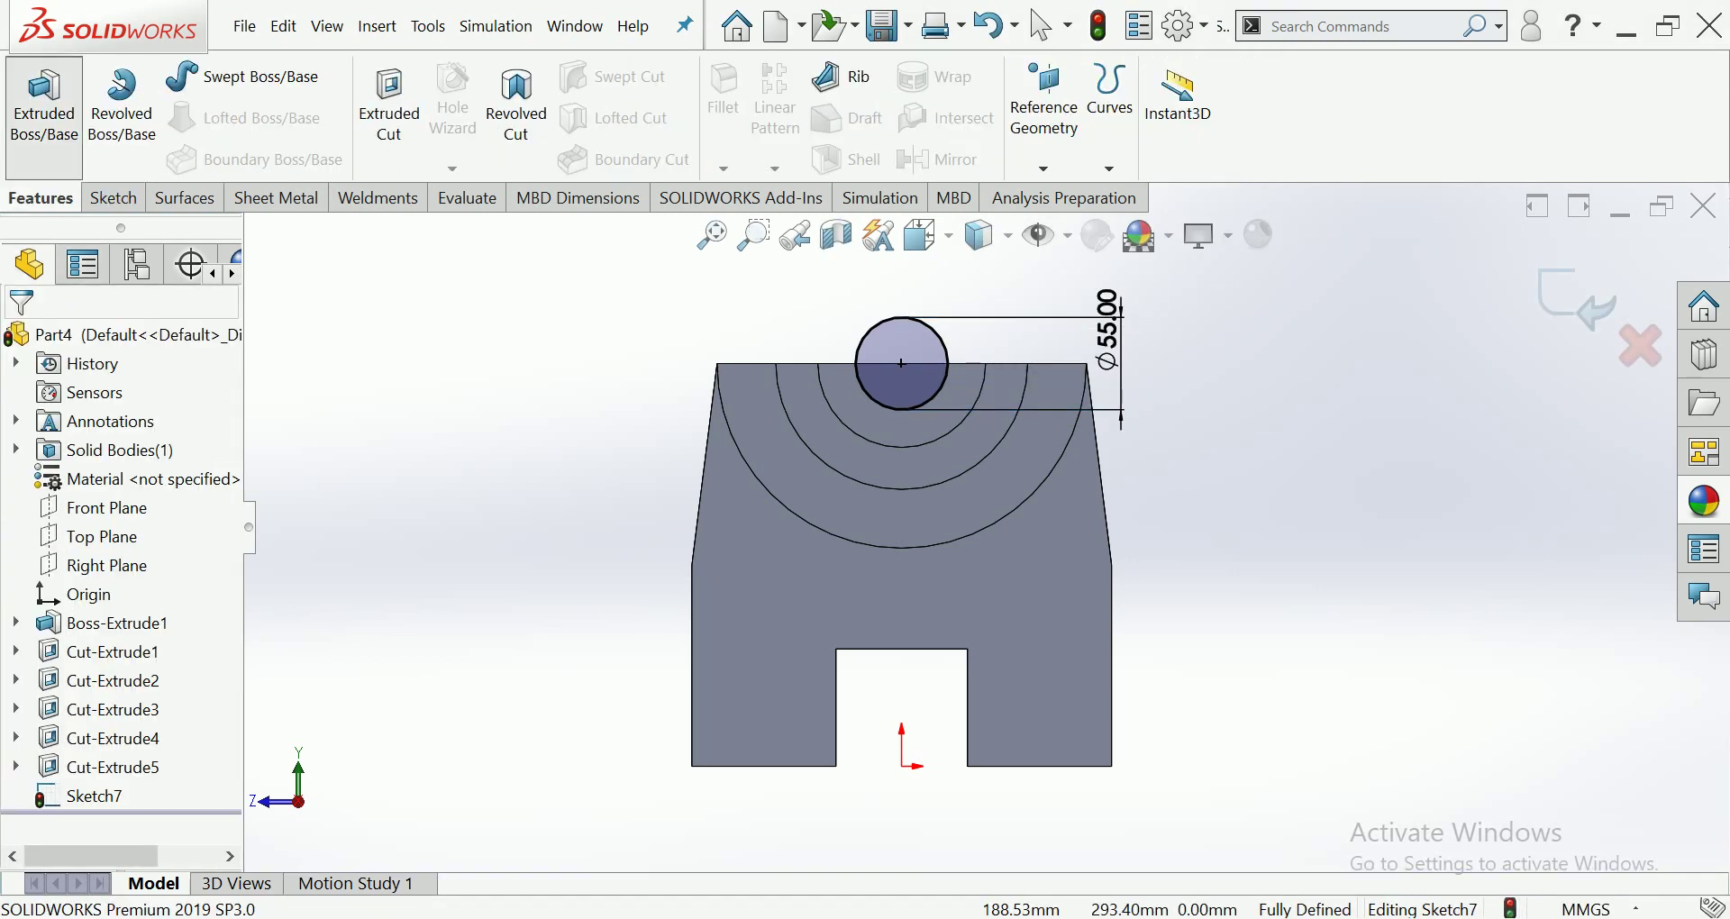
left_click(43, 99)
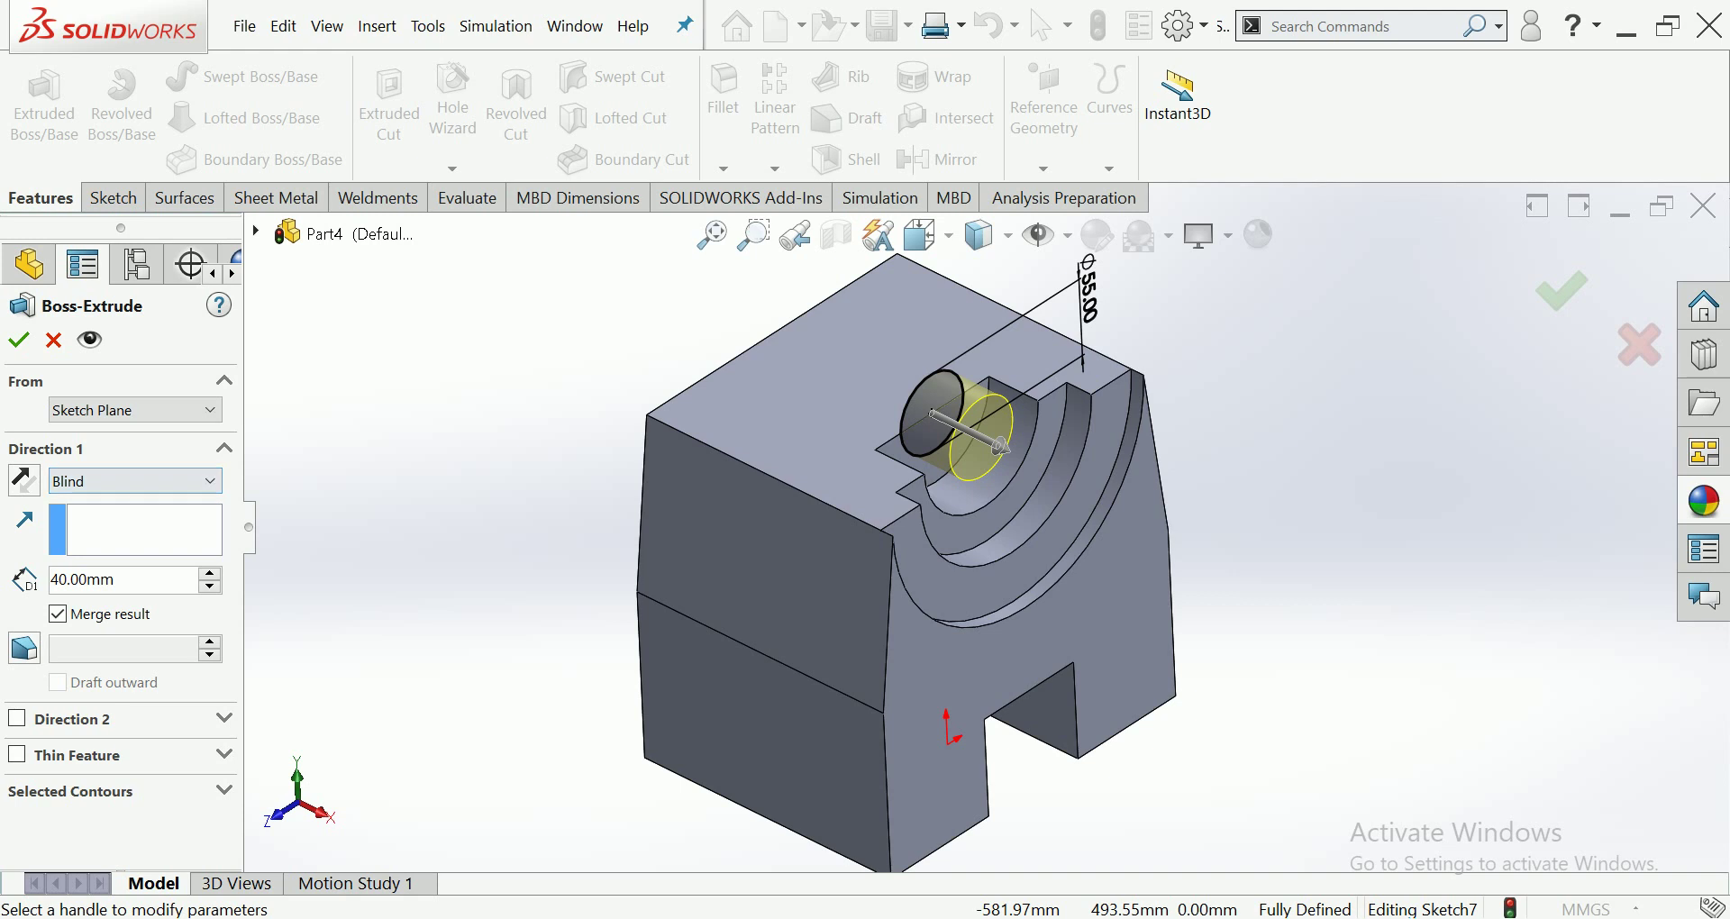
key("ctrl+a")
type("10")
key("Return")
key("Up")
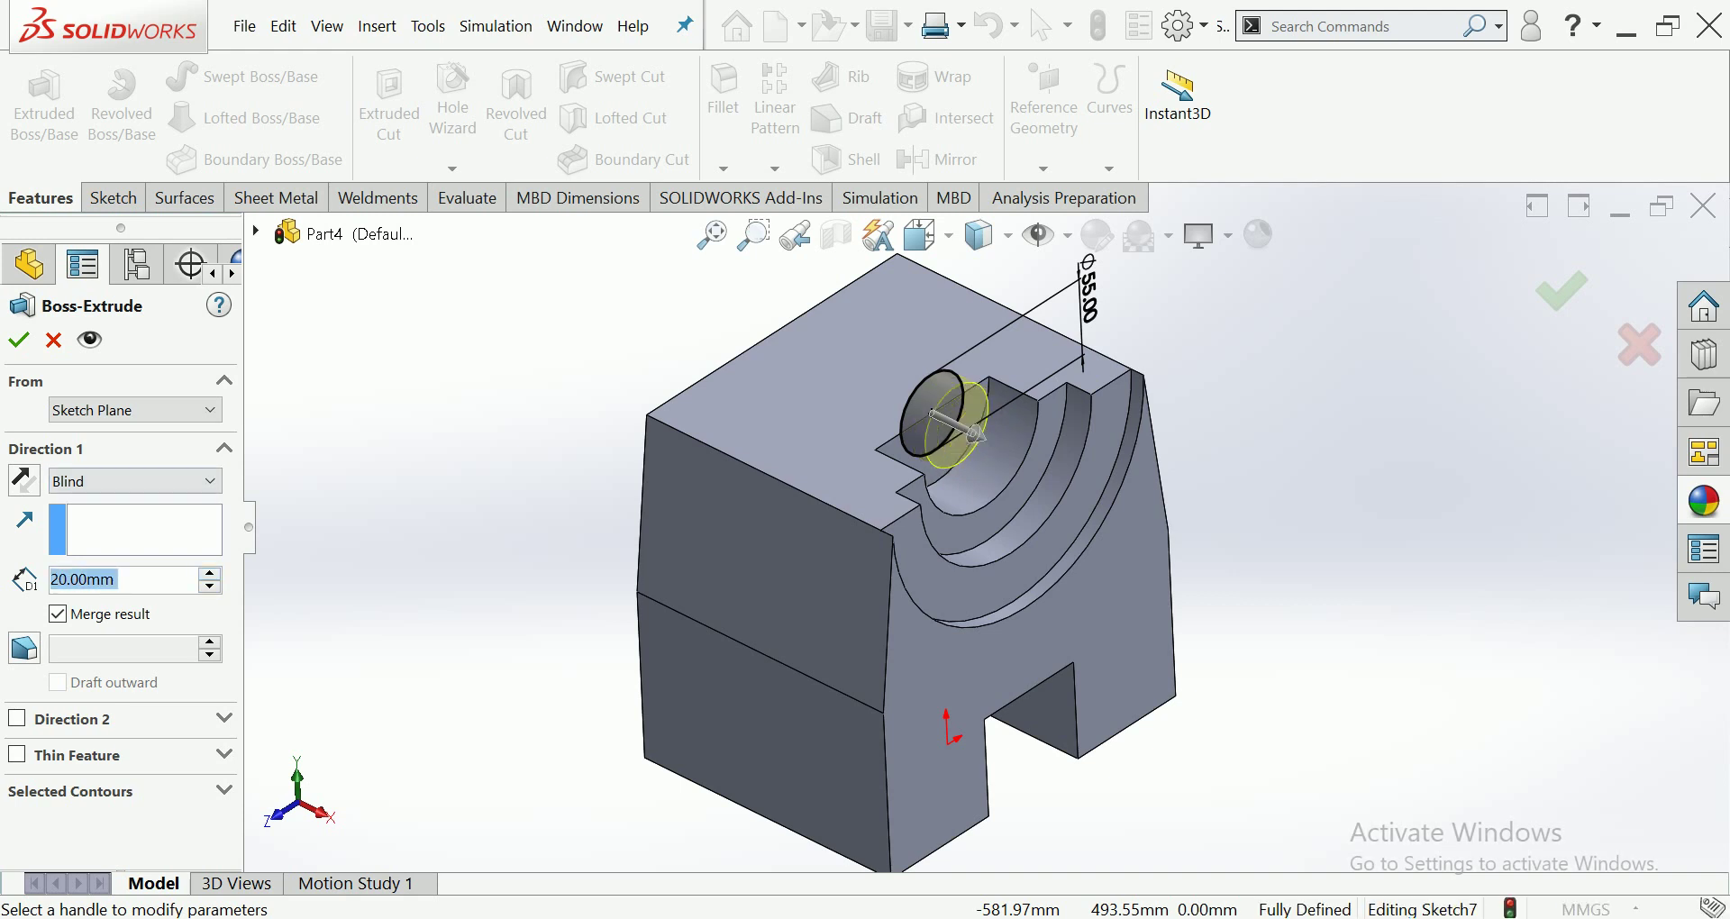
key("Return")
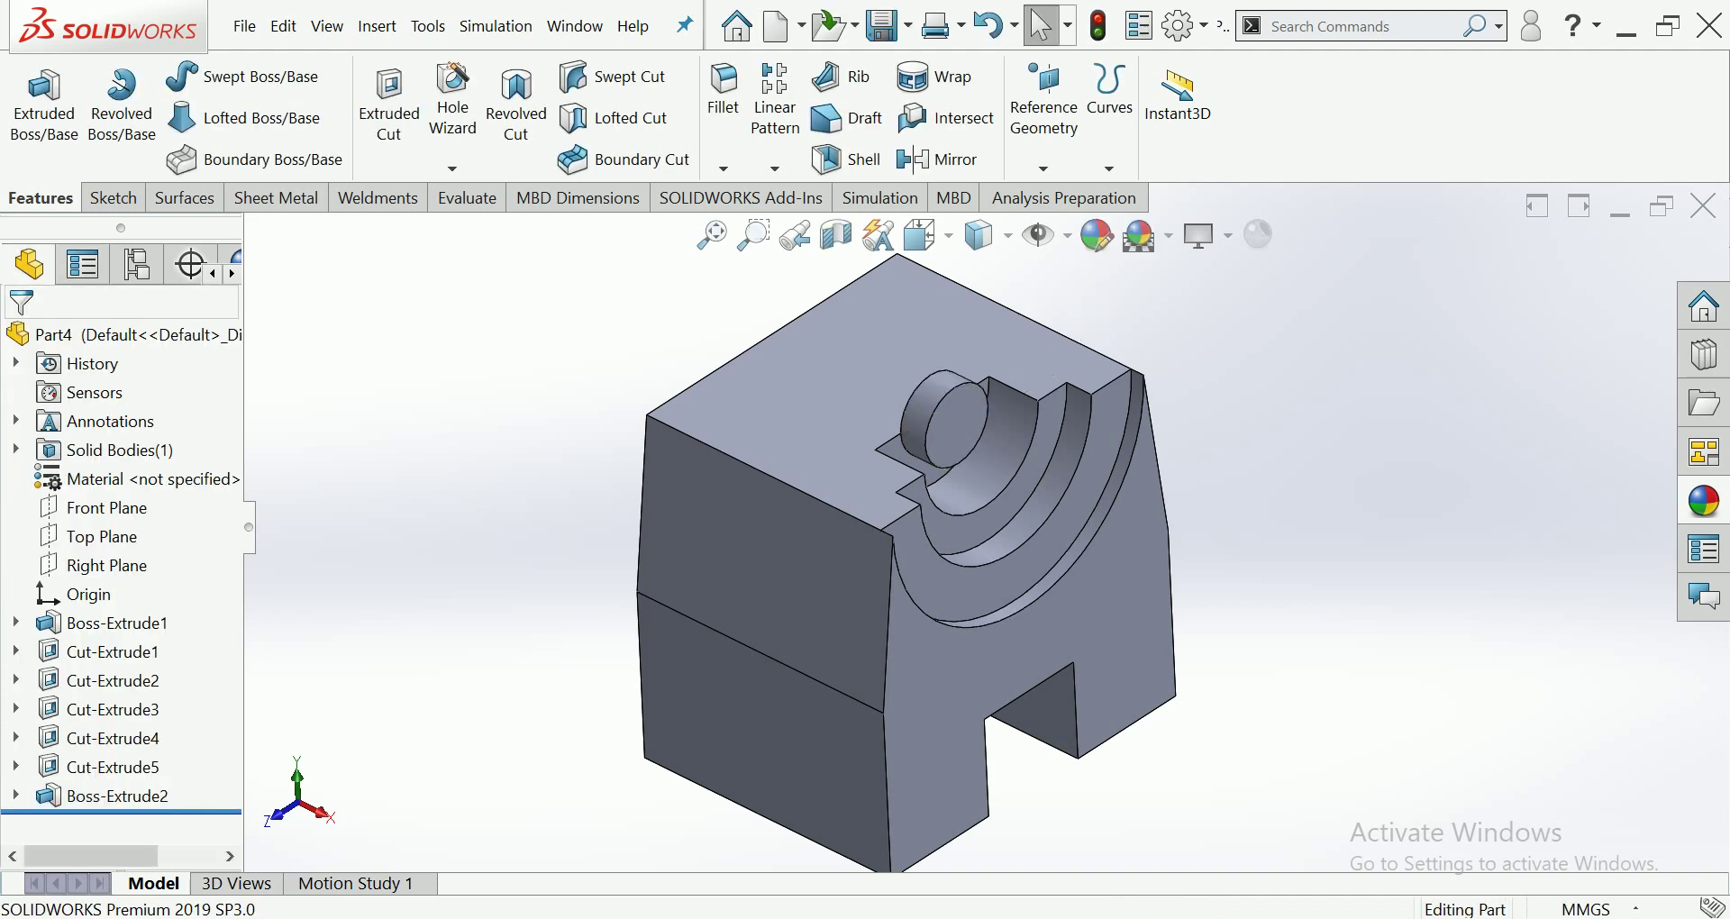
middle_click_drag(901, 559, 937, 540)
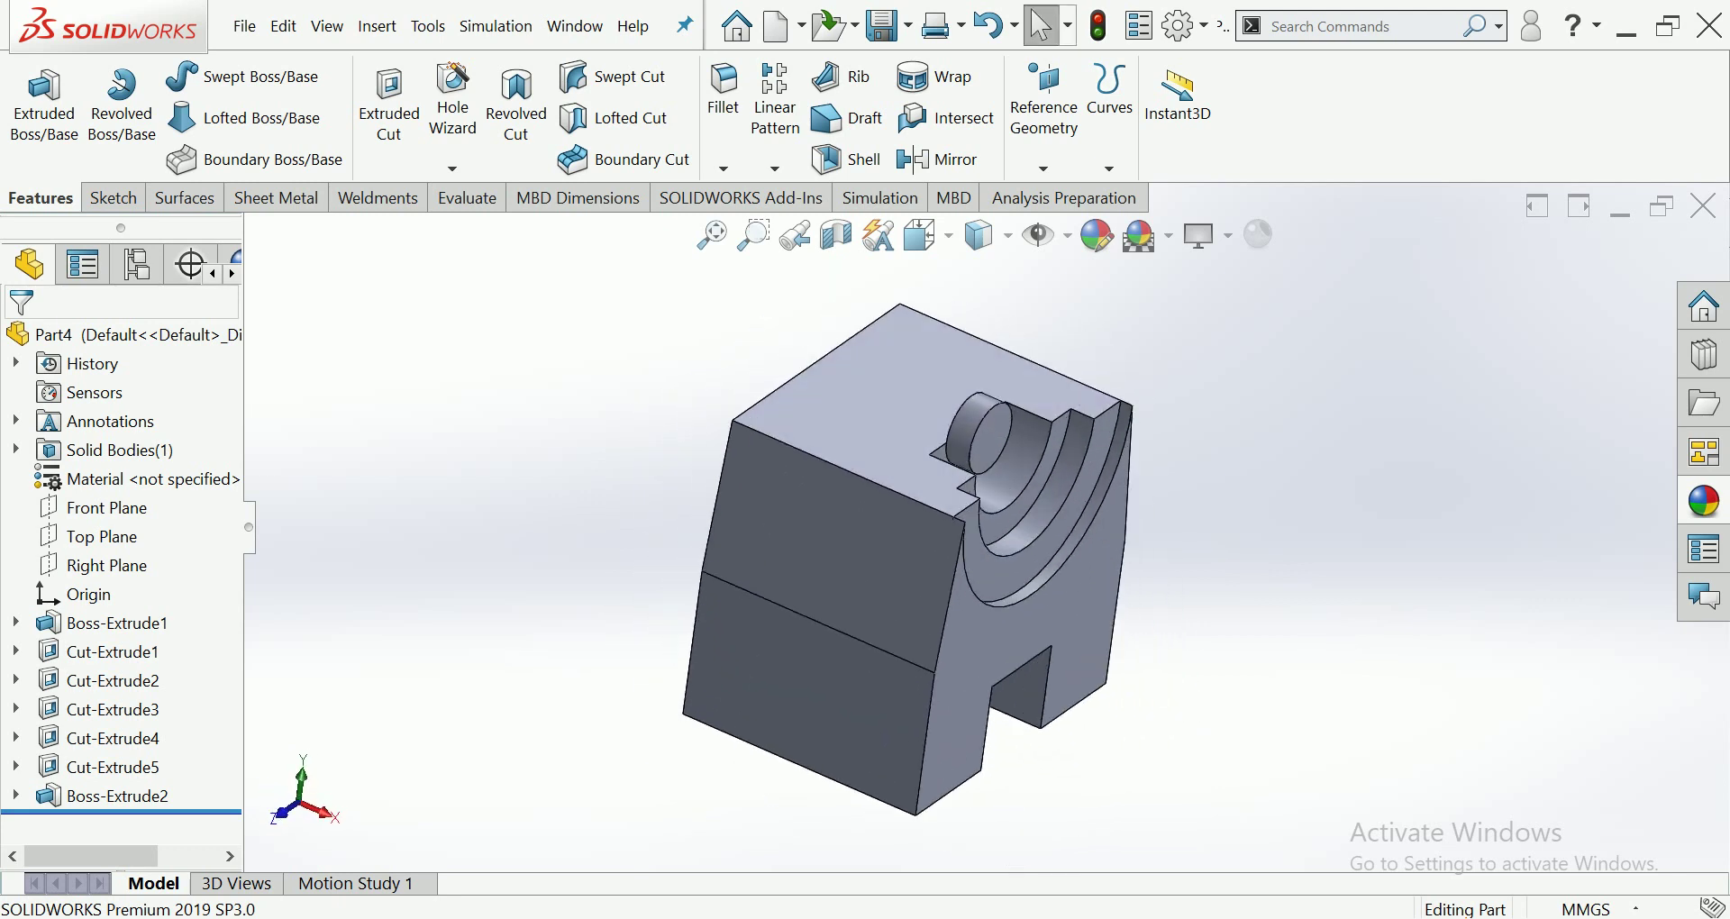
Apply AISI 1020 steel as the part's material, then cancel the save dialog.
scroll(901, 541, "down", 2)
key("ctrl+7")
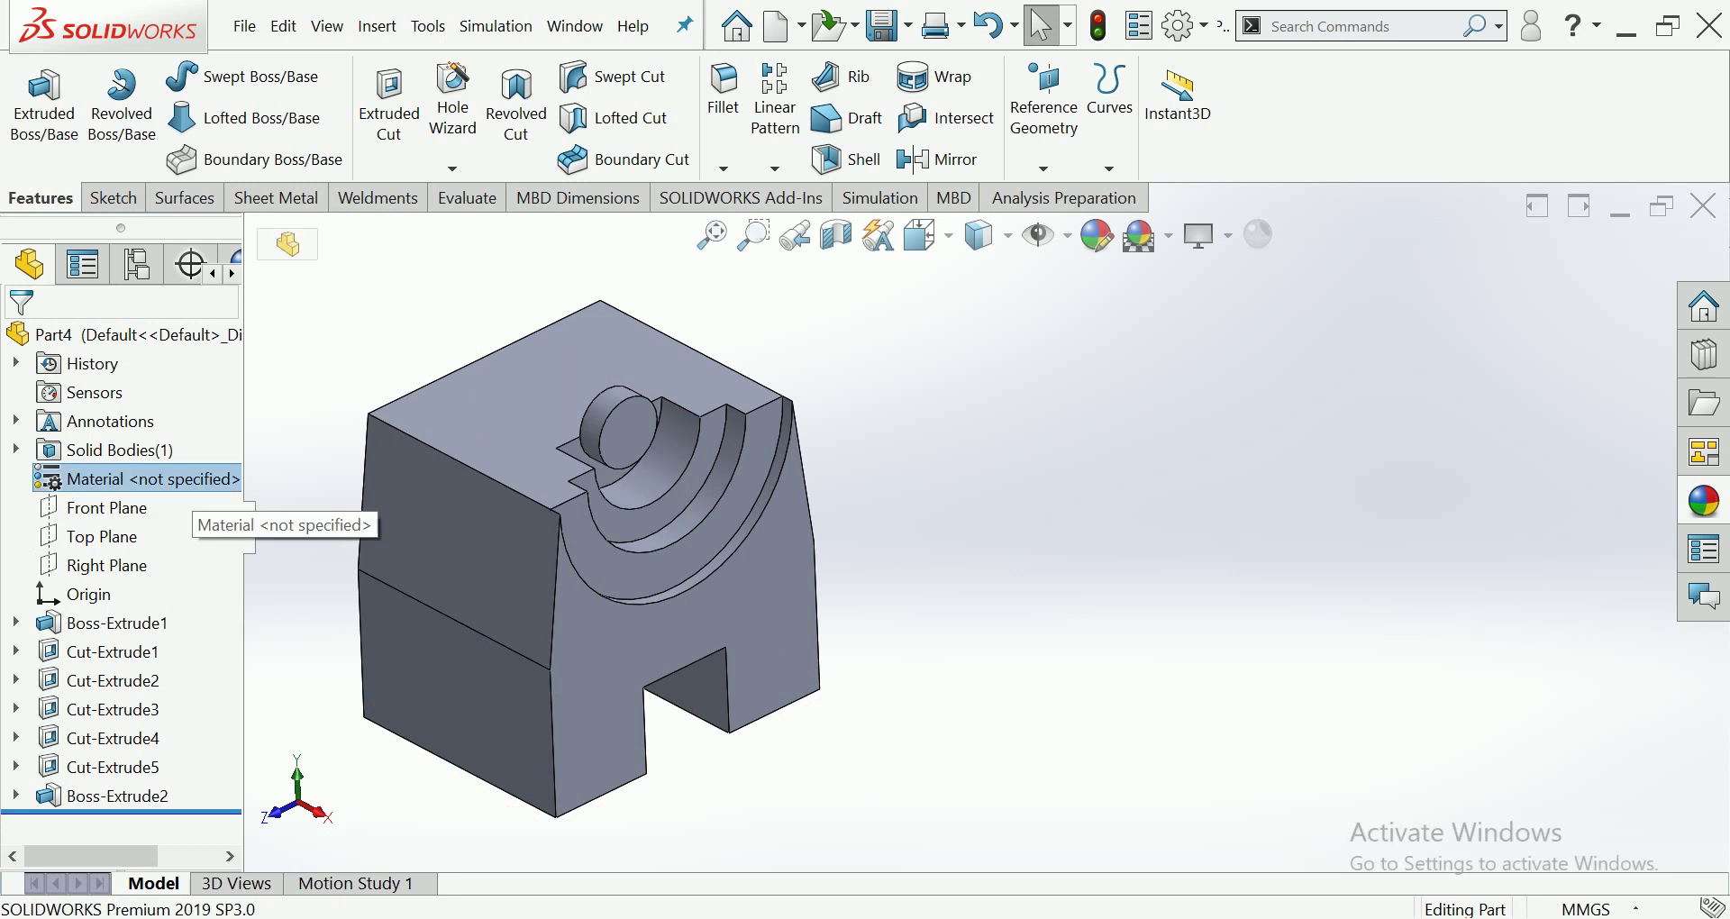
right_click(180, 478)
left_click(272, 342)
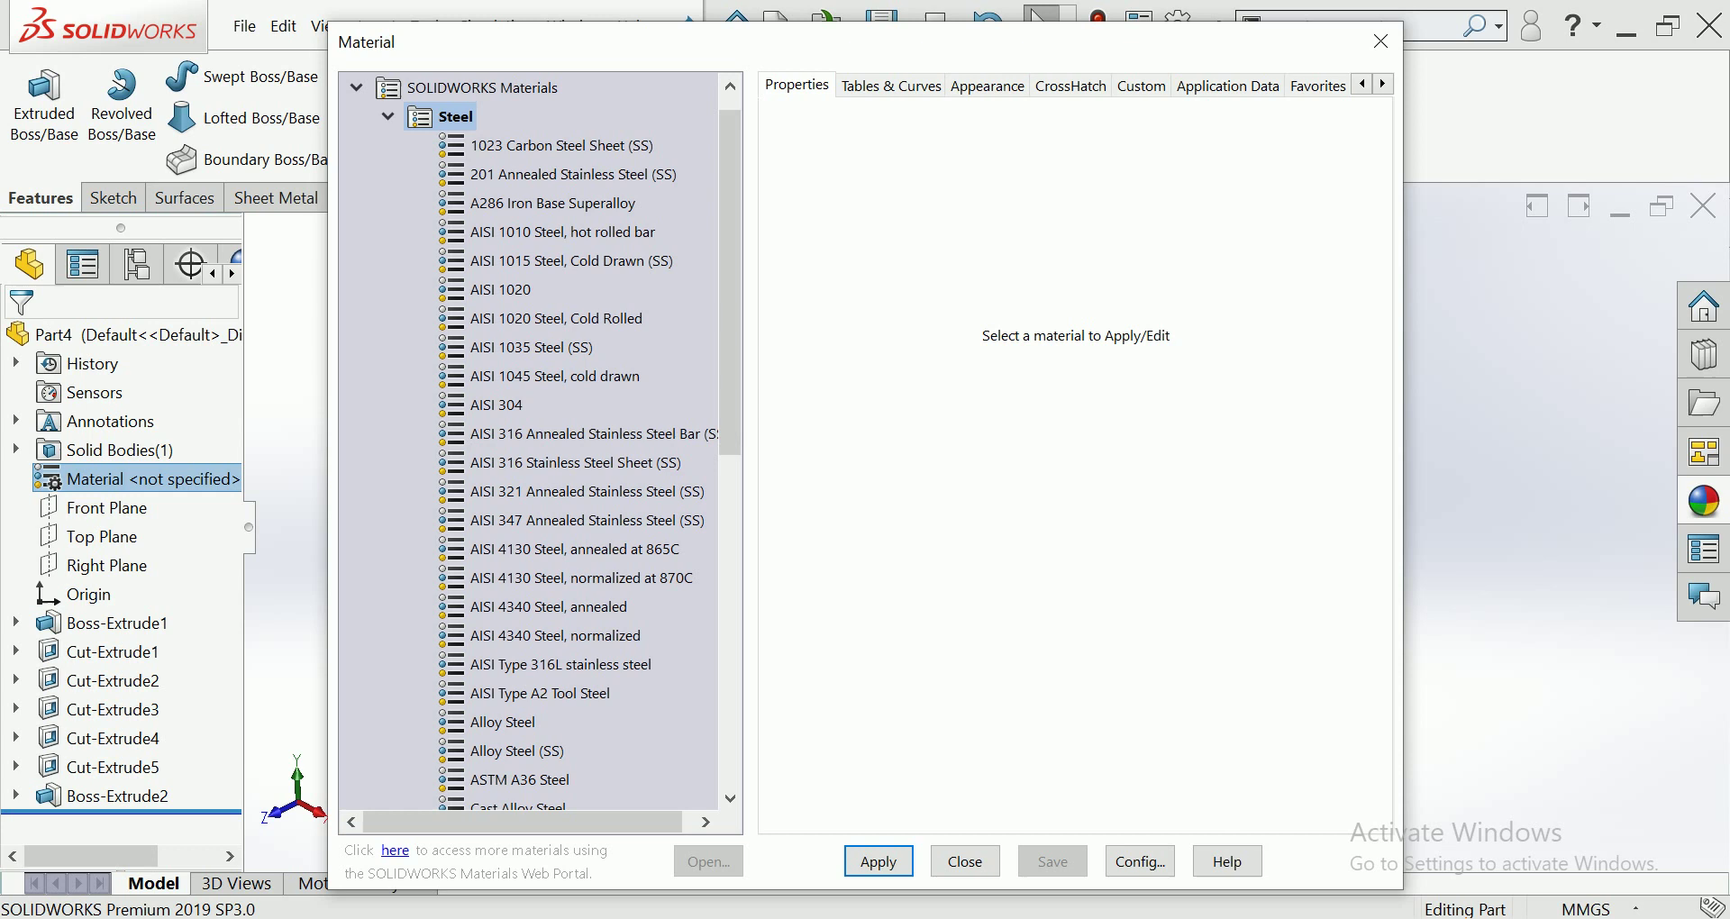
left_click(502, 289)
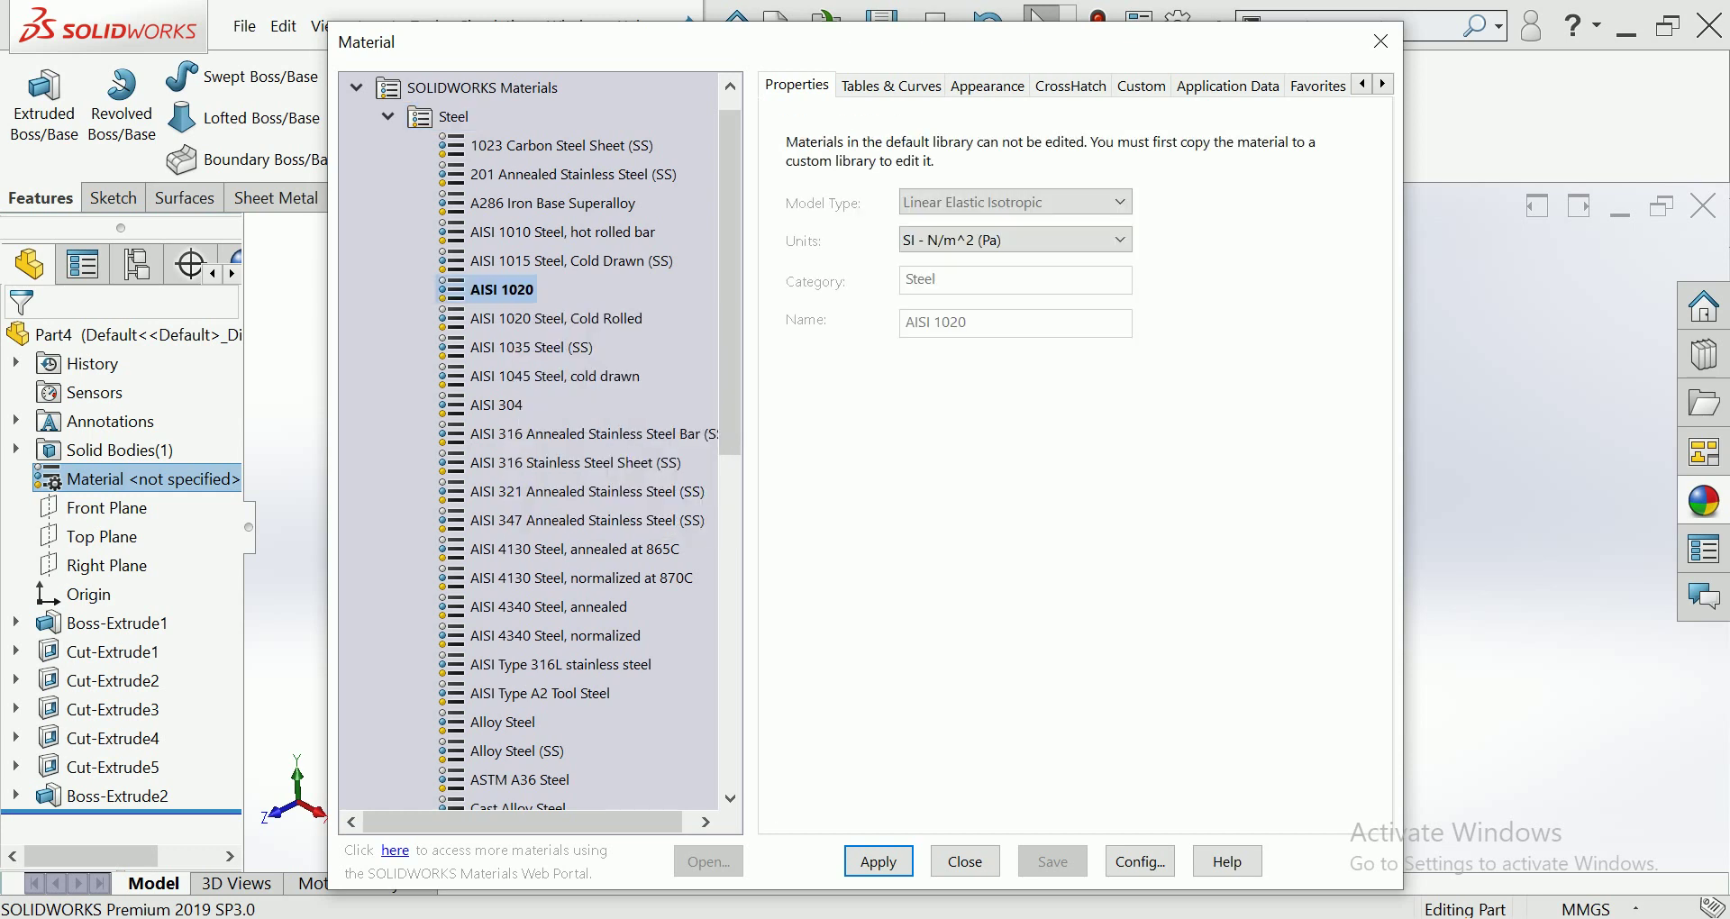
left_click(879, 861)
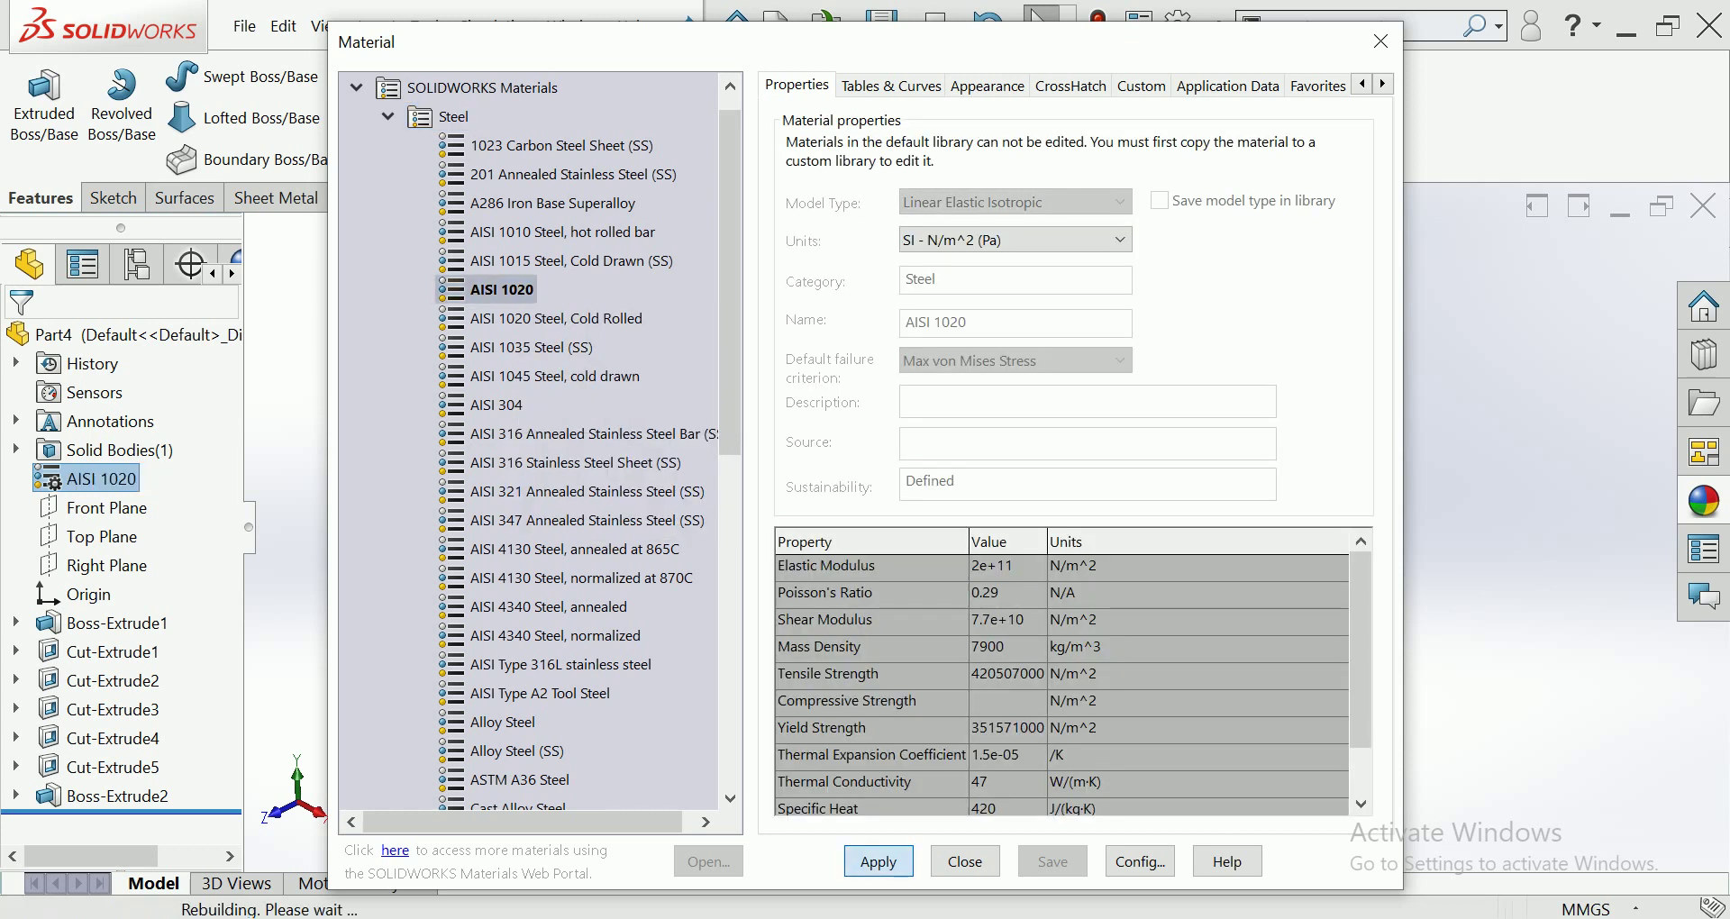
left_click(964, 862)
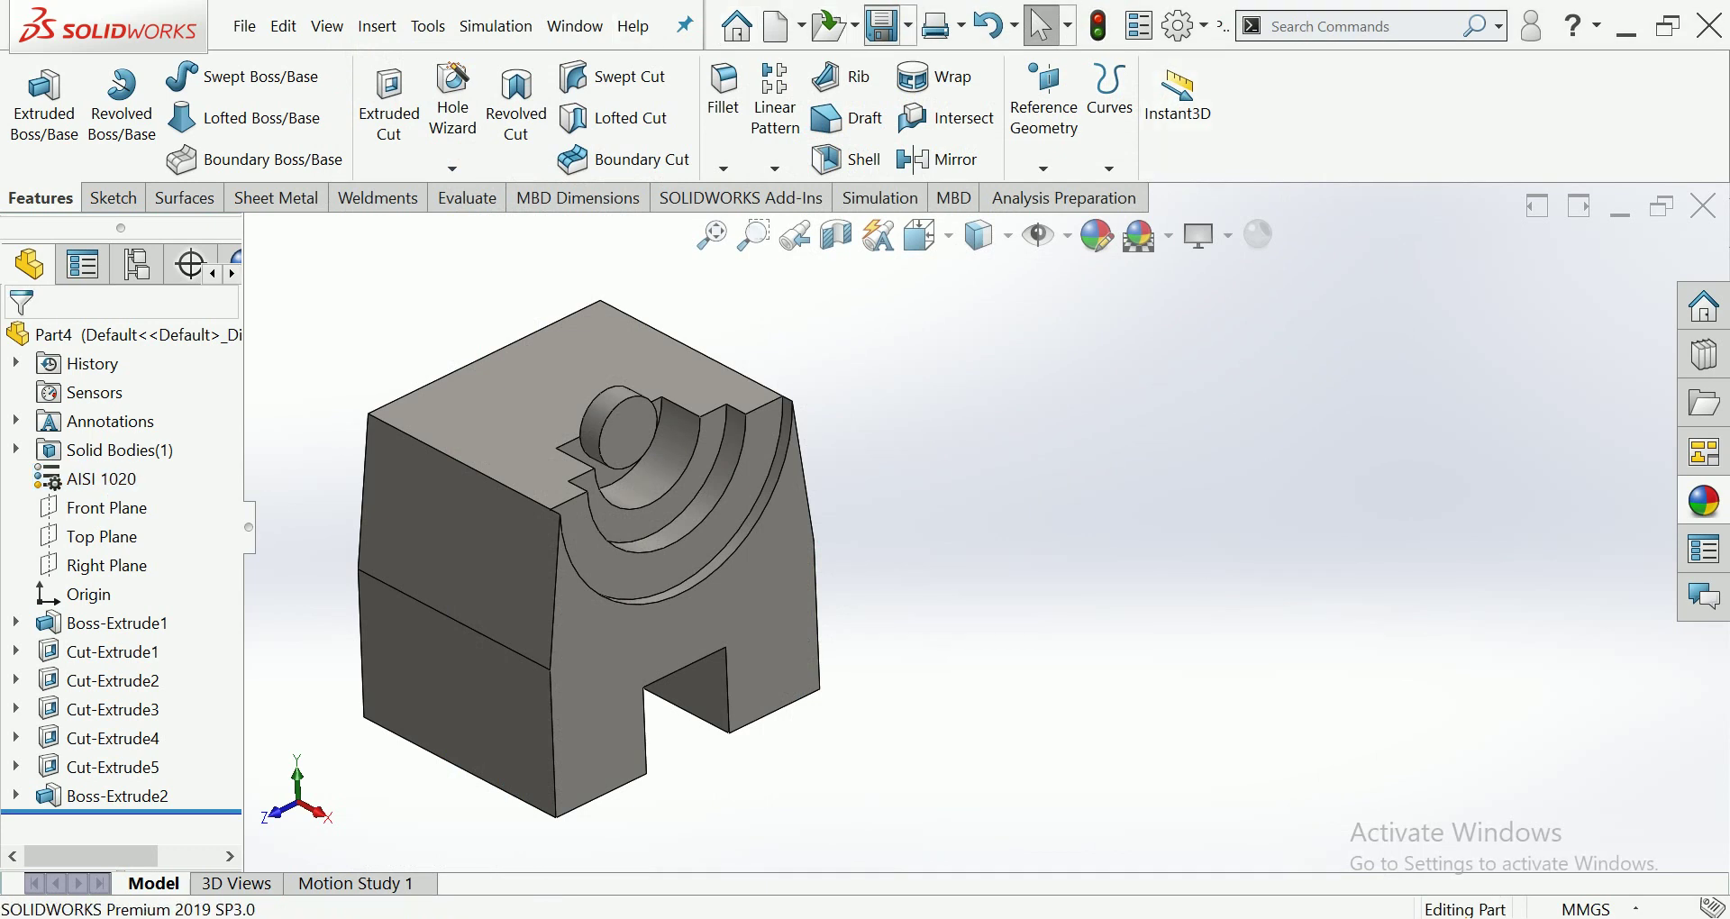
key("ctrl+s")
left_click(1248, 109)
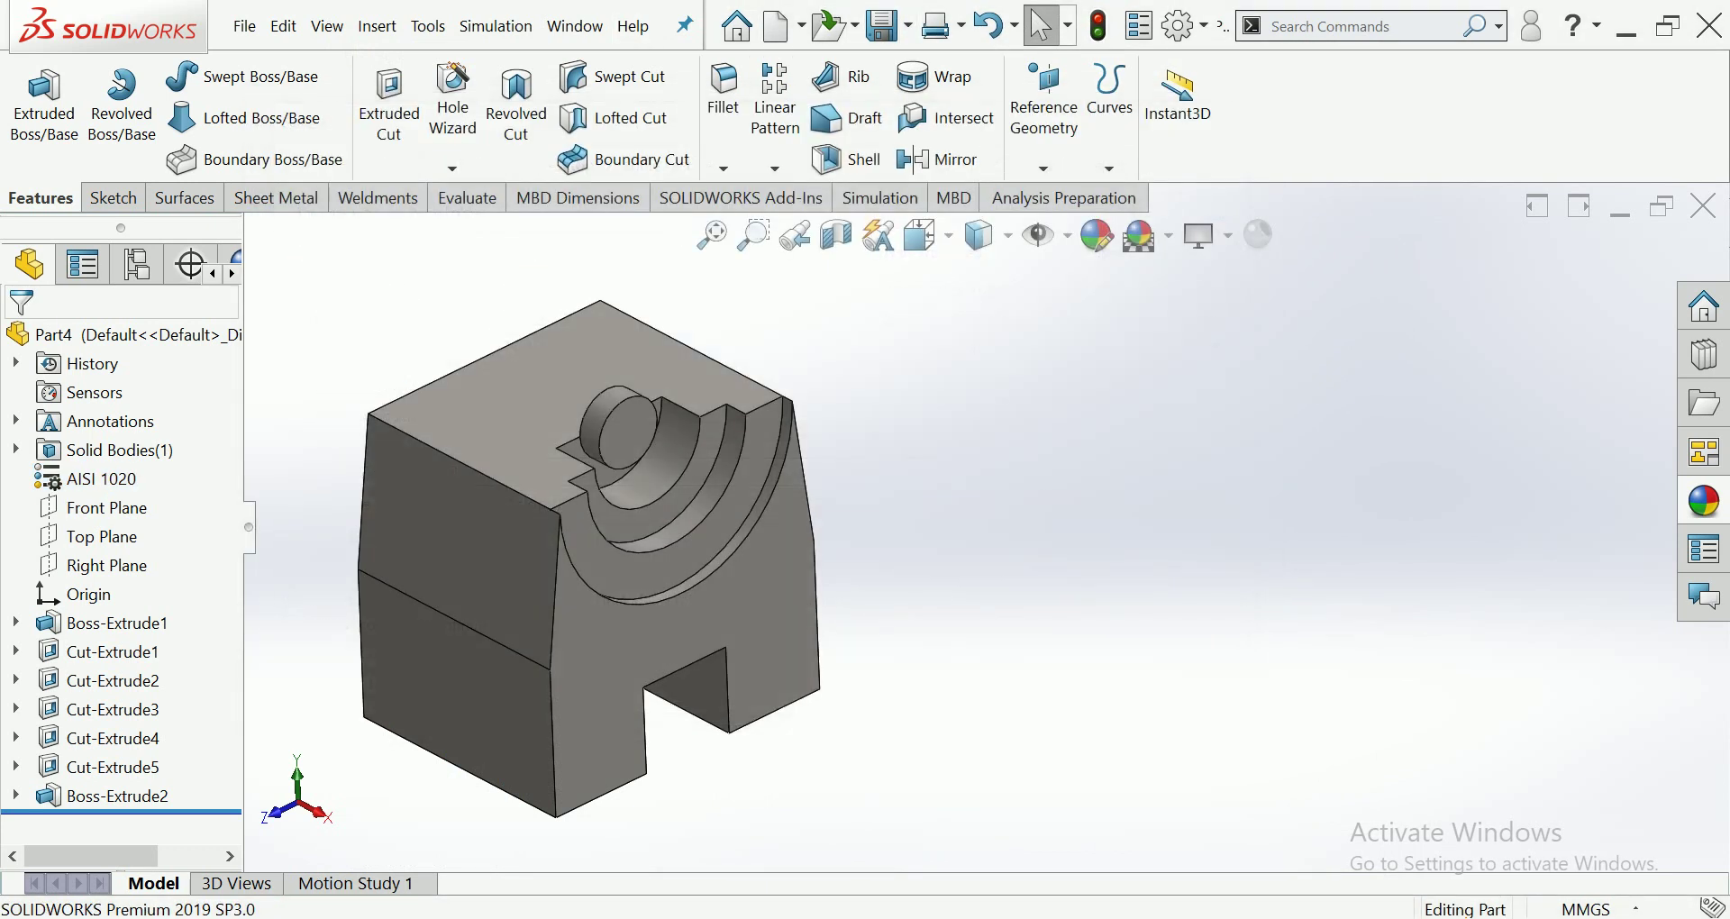